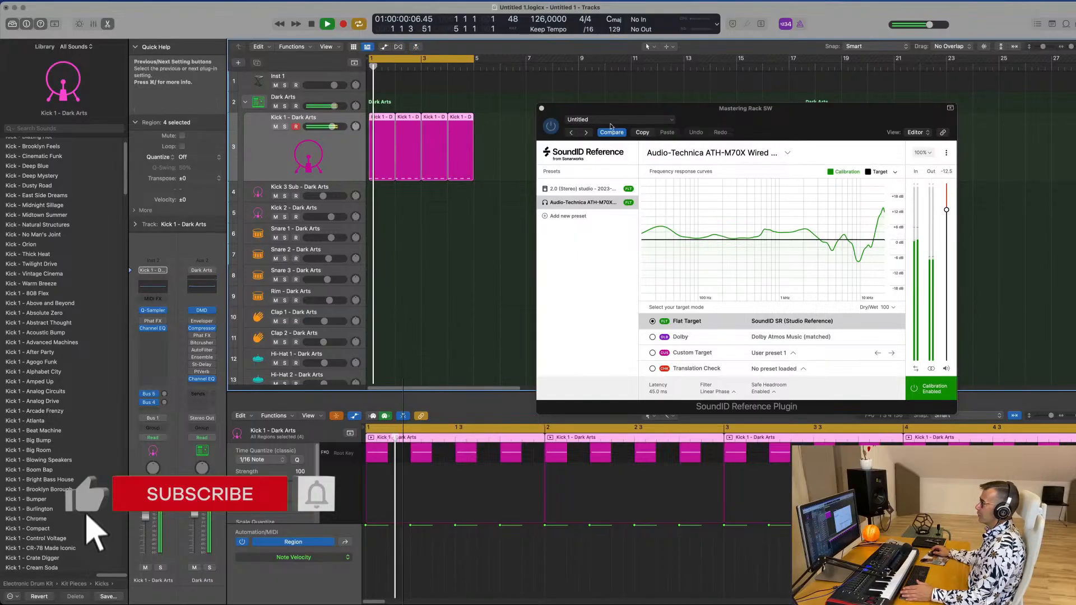
- Move the SoundID Reference window clear of the regions, stop playback, and copy the first Kick 1 region to the Hi-Hat 1 track
{"action": "left_click_drag", "start_coordinate": [661, 109], "coordinate": [753, 116]}
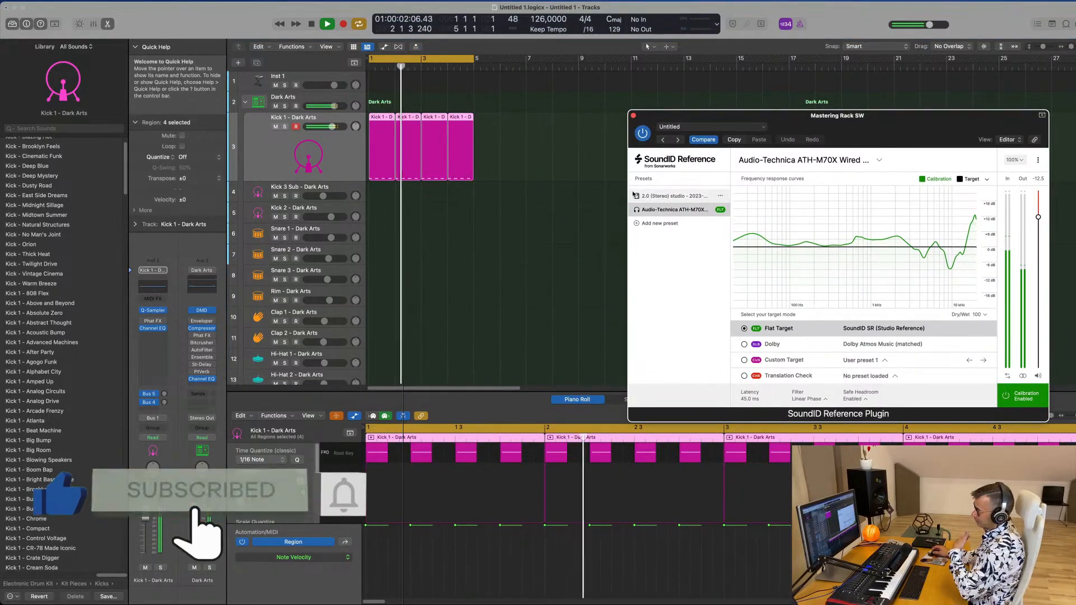
{"action": "mouse_move", "coordinate": [856, 128]}
{"action": "left_mouse_down"}
{"action": "mouse_move", "coordinate": [827, 132]}
{"action": "mouse_move", "coordinate": [866, 132]}
{"action": "left_mouse_up"}
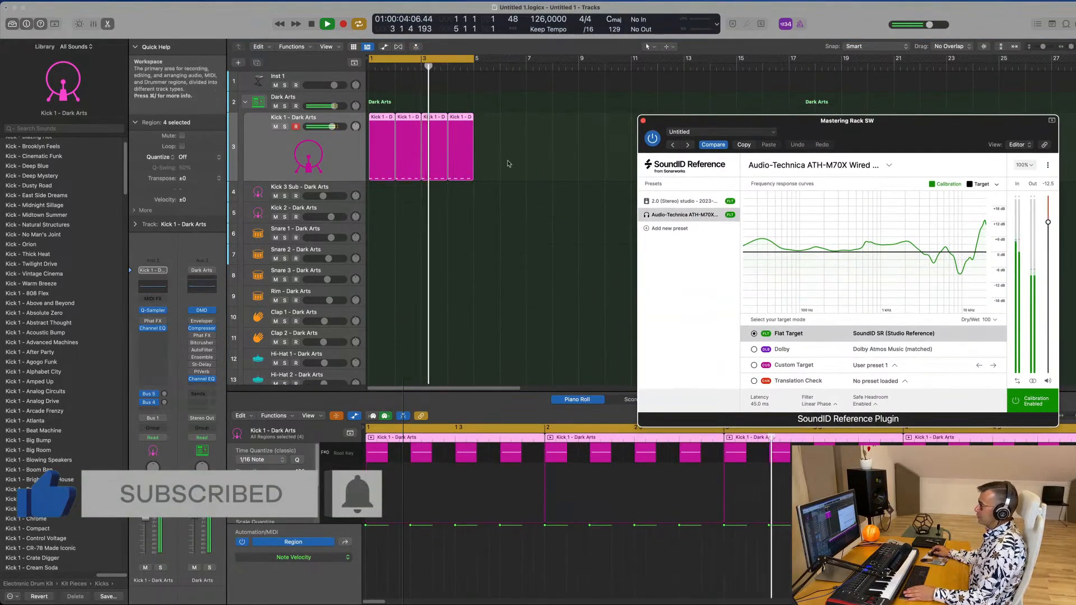
{"action": "left_click", "coordinate": [500, 224]}
{"action": "left_click_drag", "start_coordinate": [385, 121], "coordinate": [377, 359]}
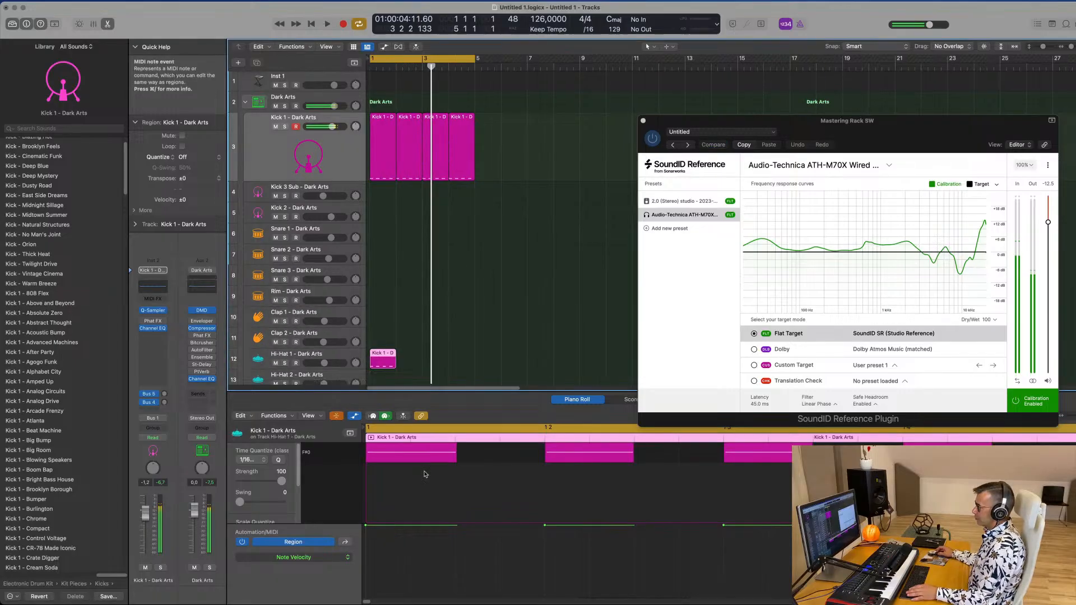
- Turn off collapse mode and shift all four notes of the Hi-Hat 1 region half a beat later onto the offbeats
{"action": "scroll", "coordinate": [432, 492], "scroll_direction": "down", "scroll_amount": 4}
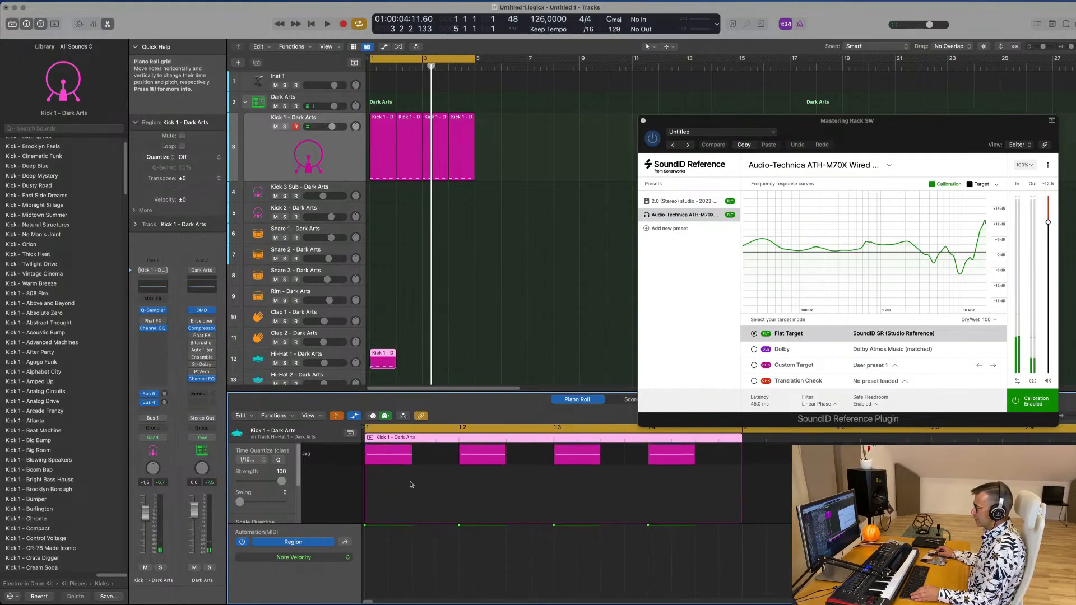
{"action": "scroll", "coordinate": [406, 487], "scroll_direction": "down", "scroll_amount": 1}
{"action": "left_click_drag", "start_coordinate": [543, 494], "coordinate": [704, 447]}
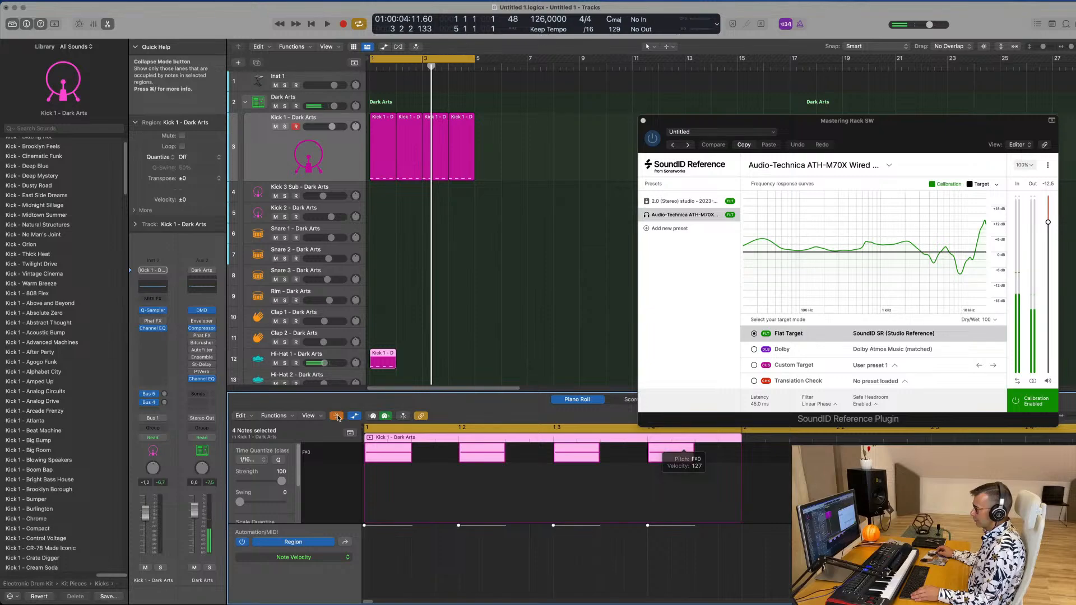
{"action": "left_click", "coordinate": [336, 417]}
{"action": "left_click_drag", "start_coordinate": [392, 467], "coordinate": [740, 479]}
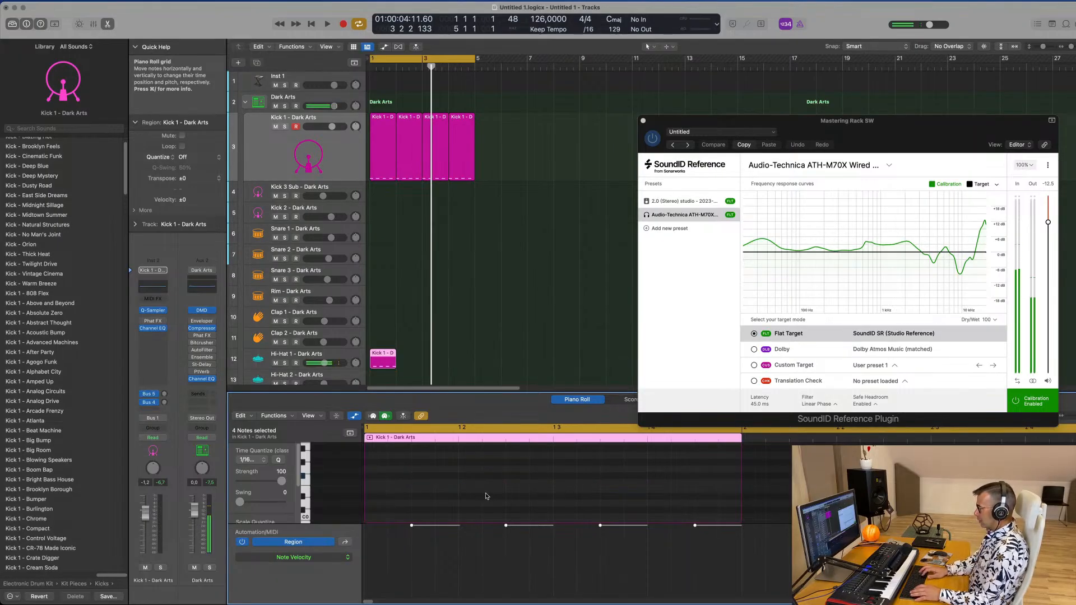
- Transpose the four offbeat hi-hat notes upward by octaves, auditioning the loop along with the kick
{"action": "key", "text": "space"}
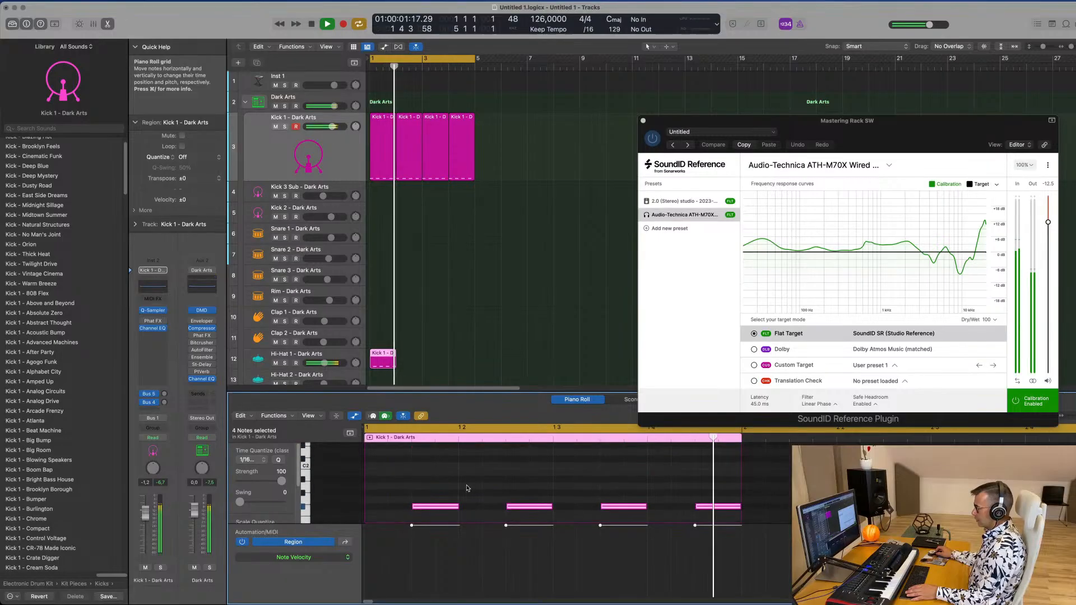
{"action": "key", "text": "space"}
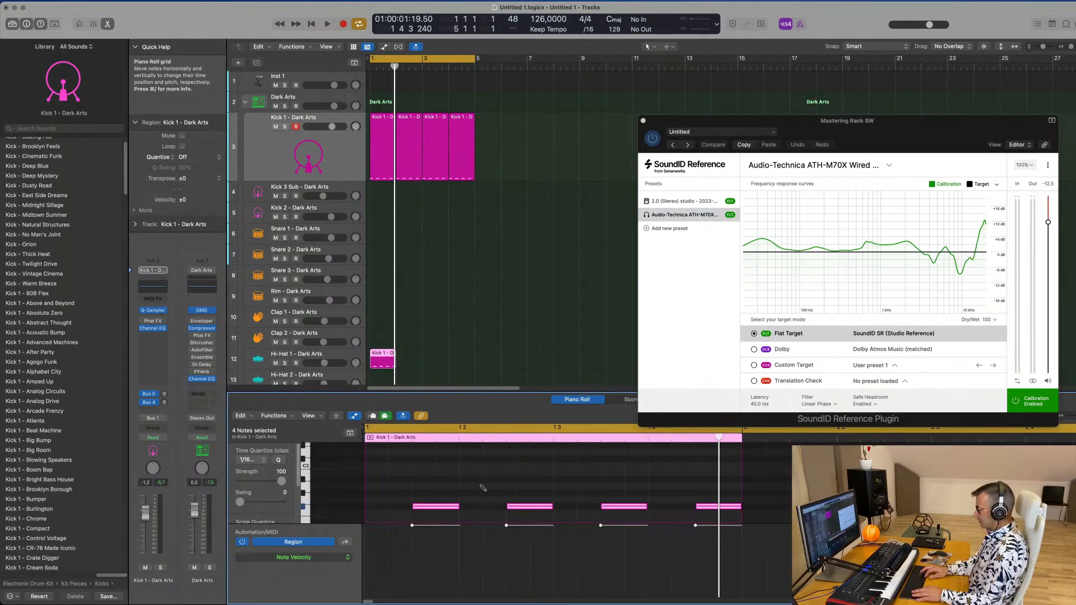
{"action": "left_click", "coordinate": [481, 488]}
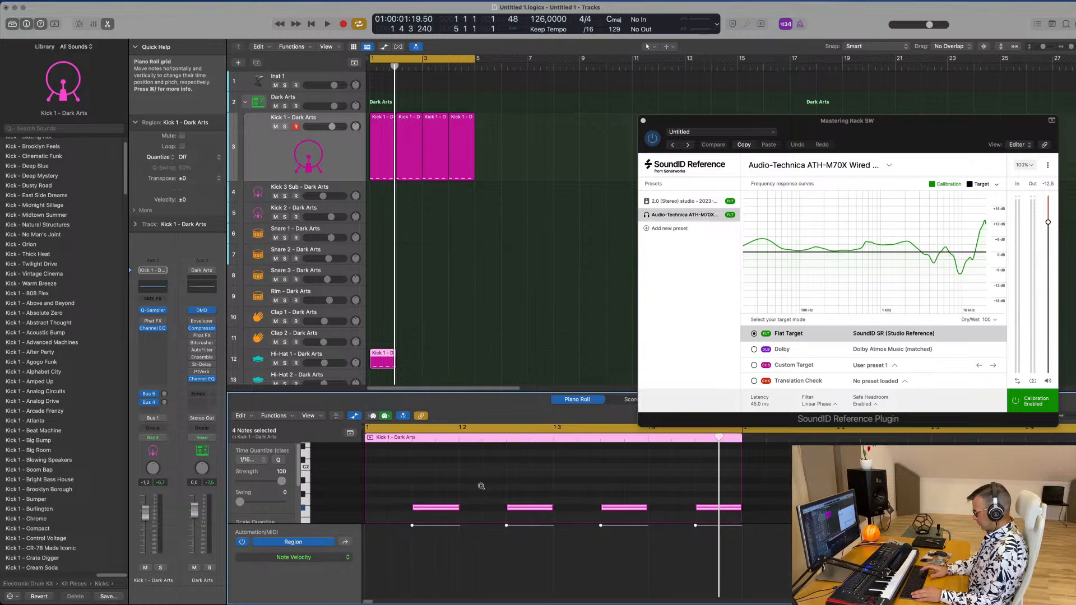
{"action": "key", "text": "alt+Up"}
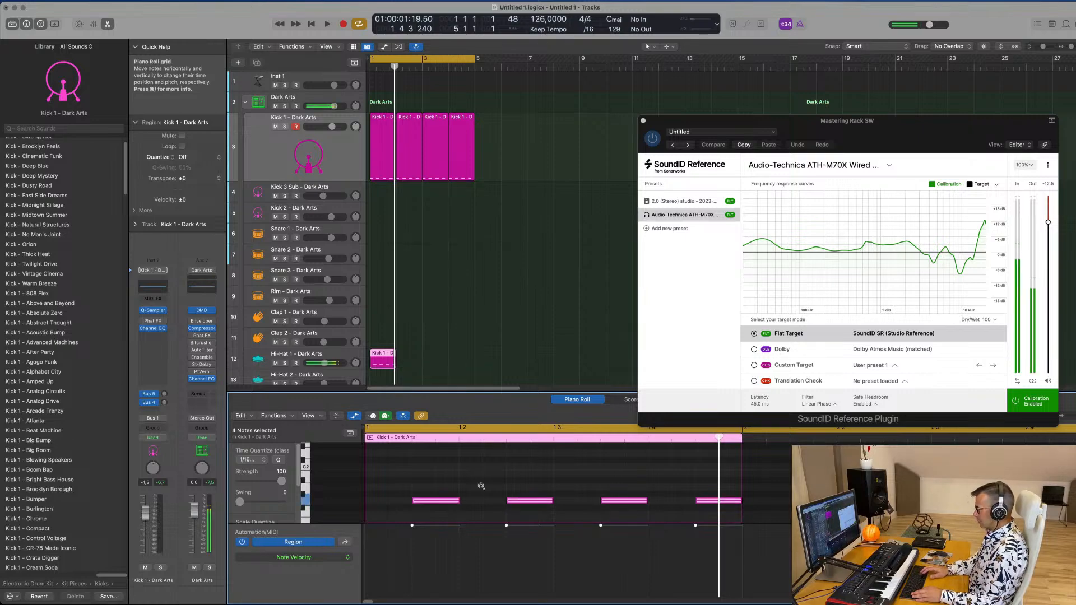
{"action": "key", "text": "alt+Down"}
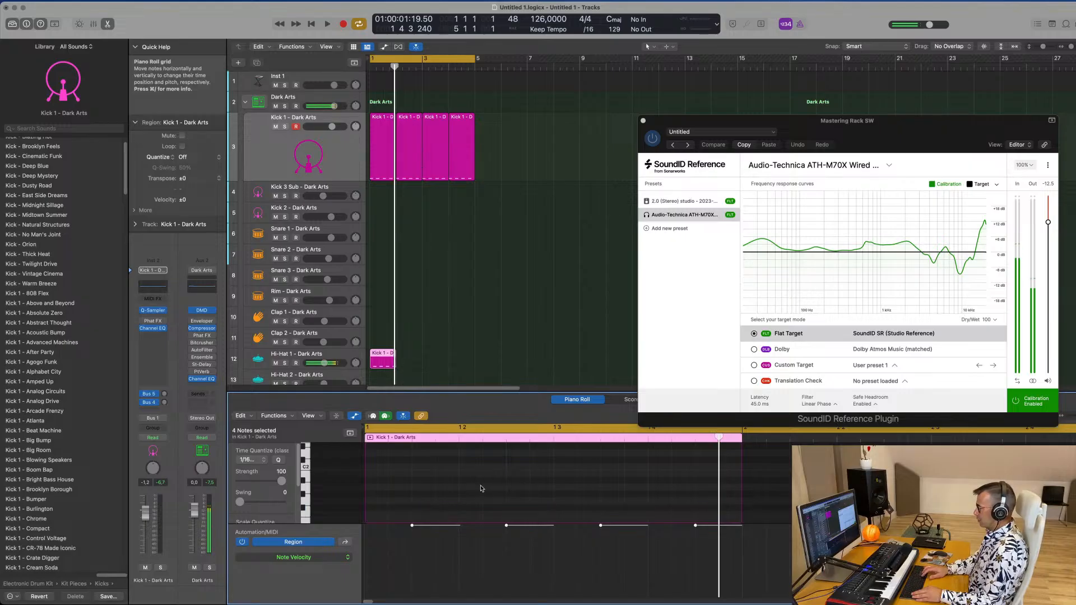
{"action": "key", "text": "space"}
{"action": "left_click", "coordinate": [431, 358]}
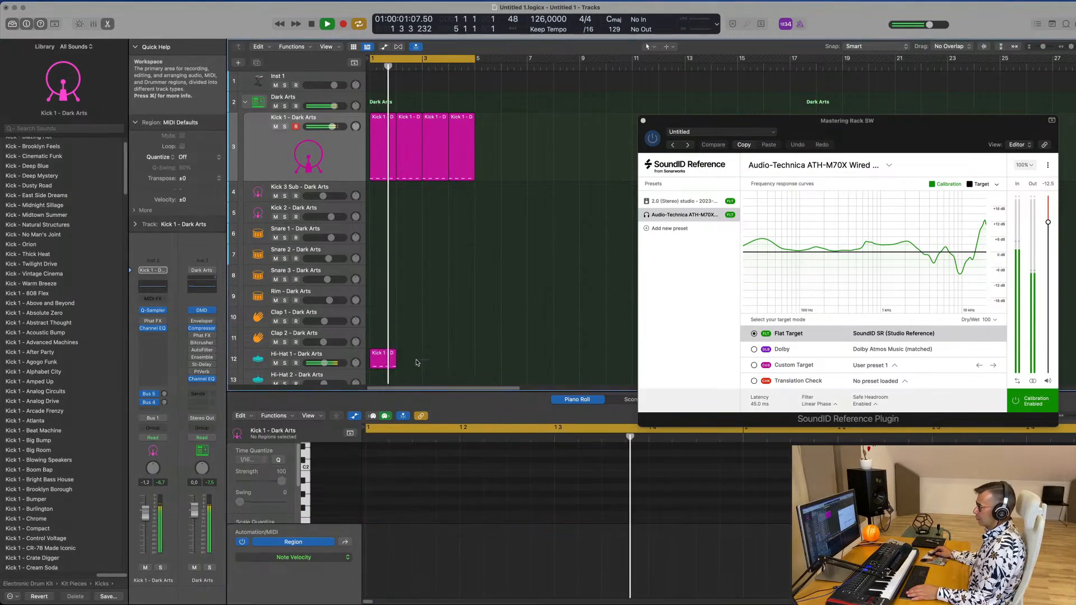
- Try the offbeat region on the Hi-Hat Open track during playback, and return it to Hi-Hat 1
{"action": "scroll", "coordinate": [431, 358], "scroll_direction": "down", "scroll_amount": 2}
{"action": "scroll", "coordinate": [431, 358], "scroll_direction": "down", "scroll_amount": 2}
{"action": "key", "text": "space"}
{"action": "left_click_drag", "start_coordinate": [388, 277], "coordinate": [386, 325]}
{"action": "key", "text": "space"}
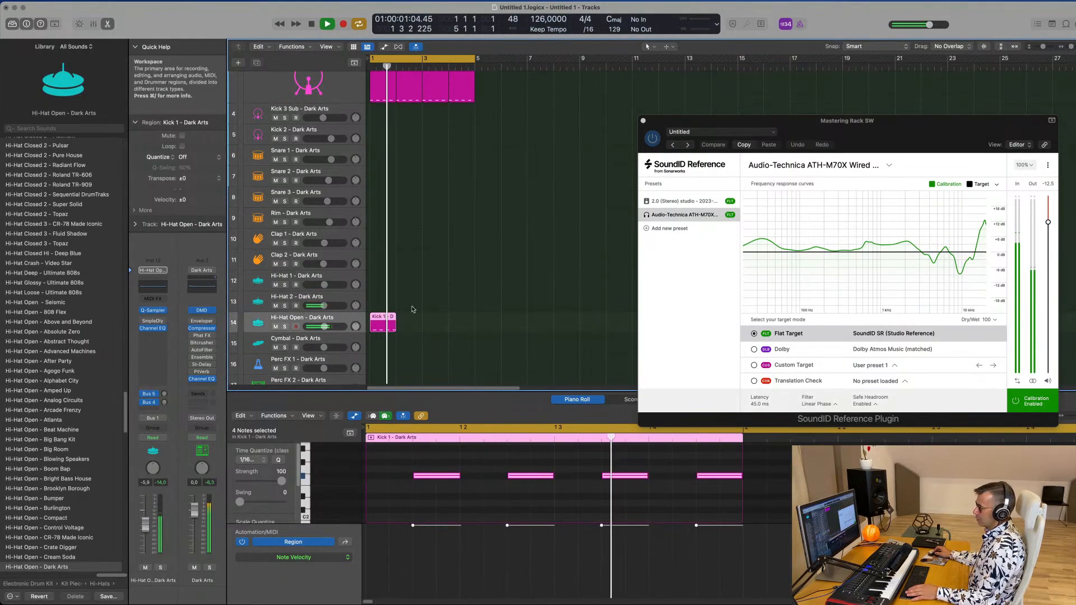
{"action": "left_click_drag", "start_coordinate": [381, 320], "coordinate": [384, 283]}
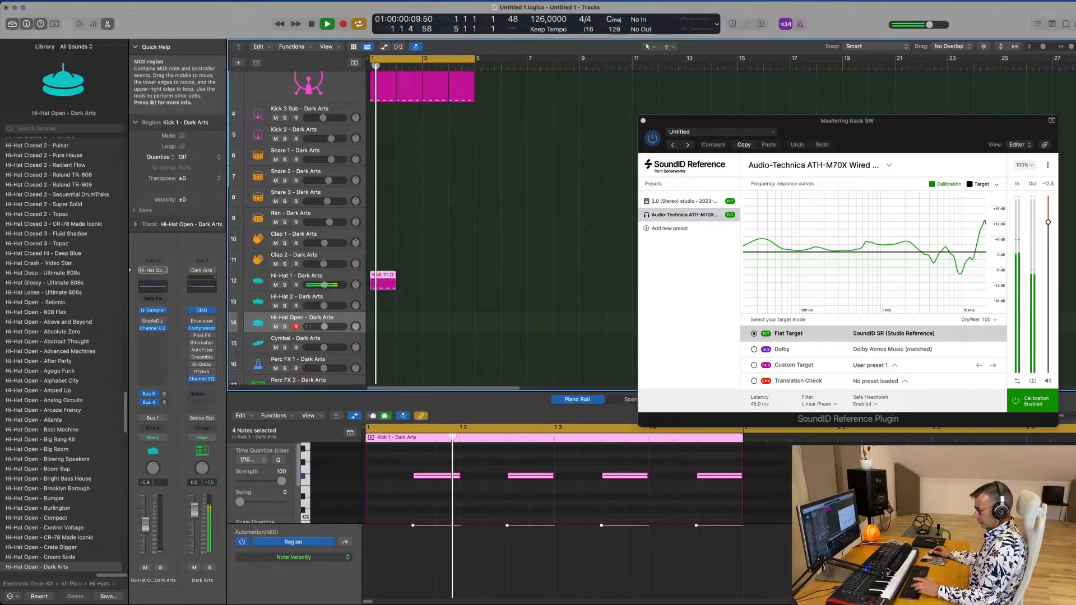
- Repeat the Hi-Hat 1 region three times to fill the four-bar loop
{"action": "key", "text": "super+r"}
{"action": "key", "text": "super+r"}
{"action": "key", "text": "super+r"}
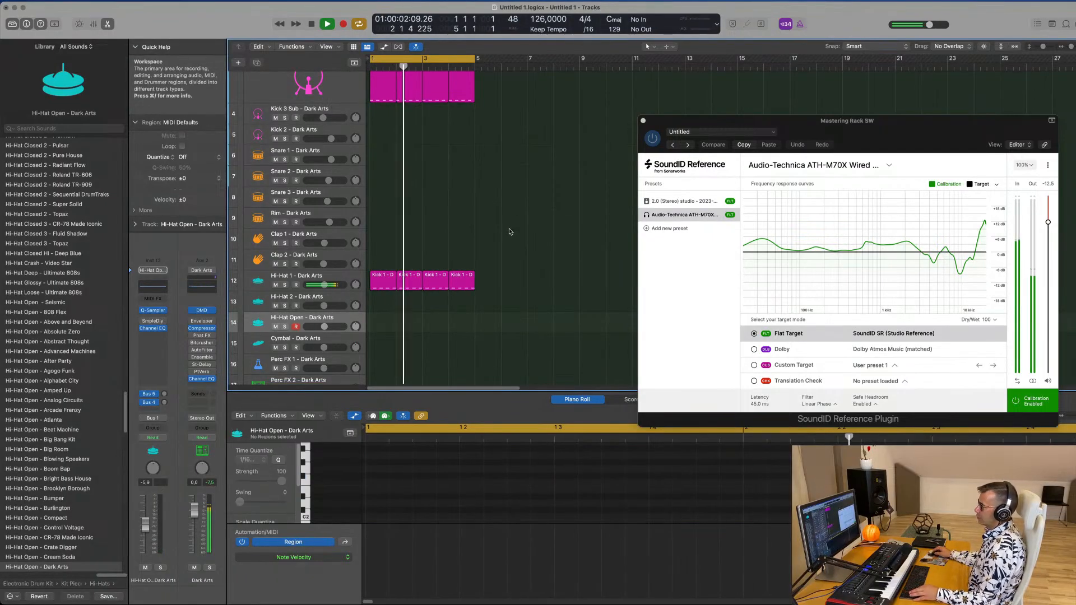
- Copy the first Kick 1 region down to the start of the Rim track
{"action": "scroll", "coordinate": [510, 231], "scroll_direction": "up", "scroll_amount": 2}
{"action": "scroll", "coordinate": [511, 231], "scroll_direction": "down", "scroll_amount": 5}
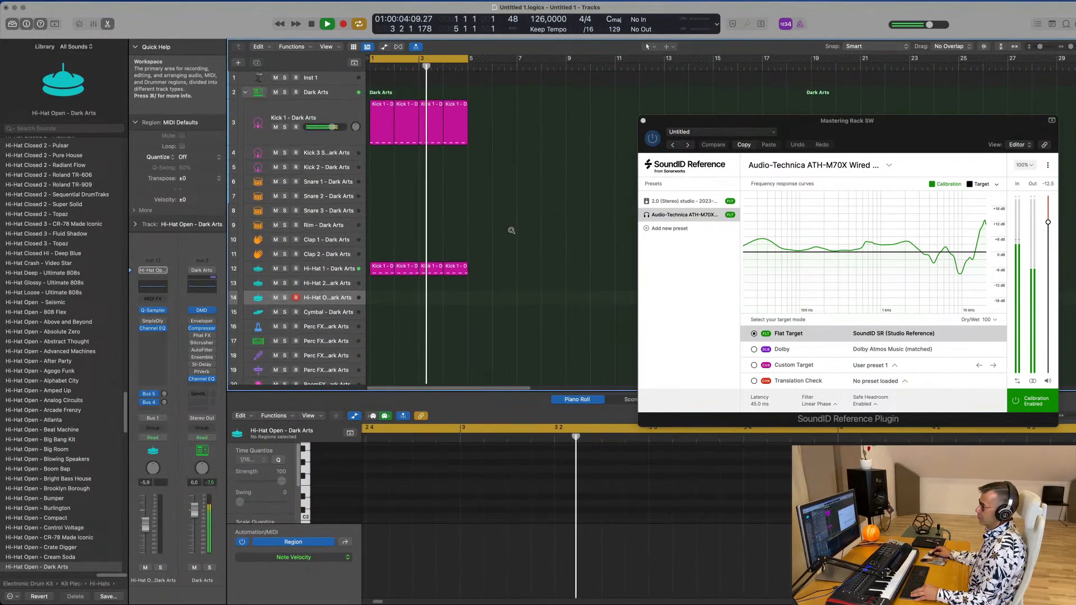
{"action": "scroll", "coordinate": [511, 231], "scroll_direction": "down", "scroll_amount": 2}
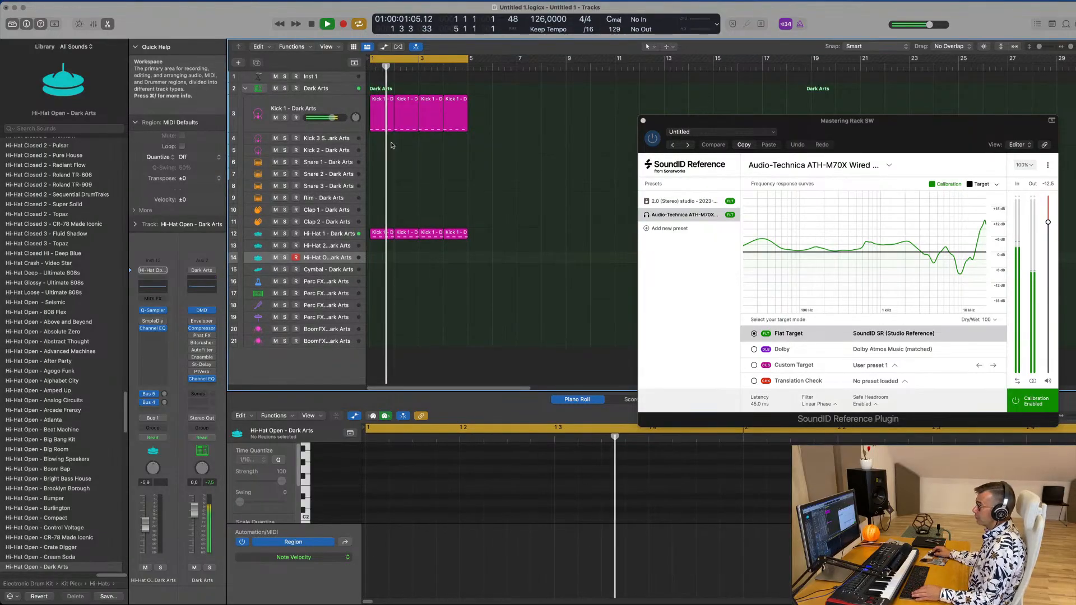
{"action": "left_click", "coordinate": [376, 124]}
{"action": "left_click_drag", "start_coordinate": [376, 129], "coordinate": [384, 202]}
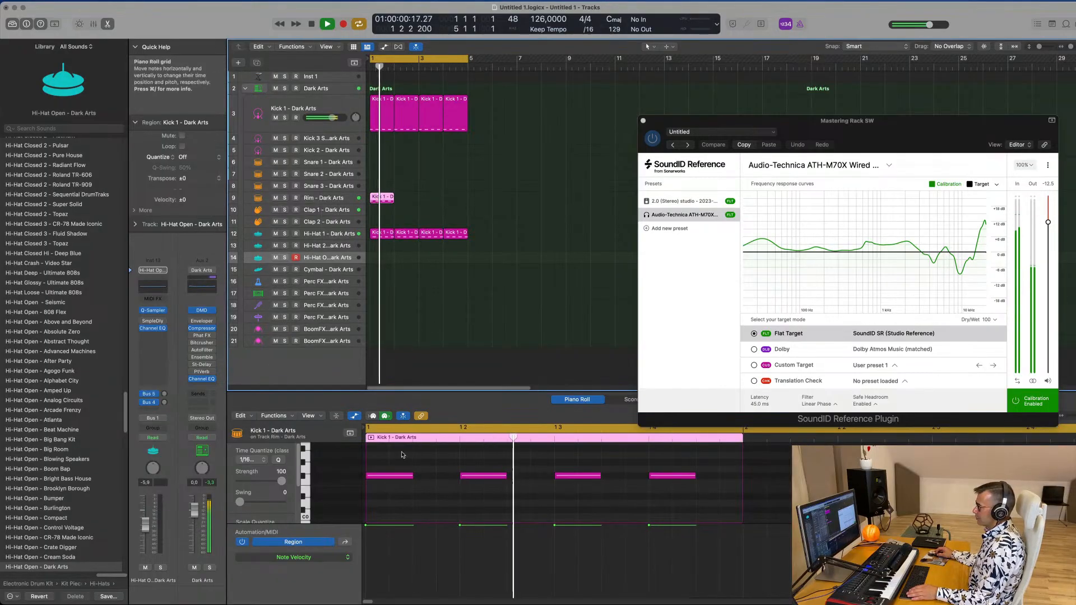
- Select all four notes in the Rim region and transpose them three octaves up
{"action": "left_click_drag", "start_coordinate": [376, 462], "coordinate": [720, 492]}
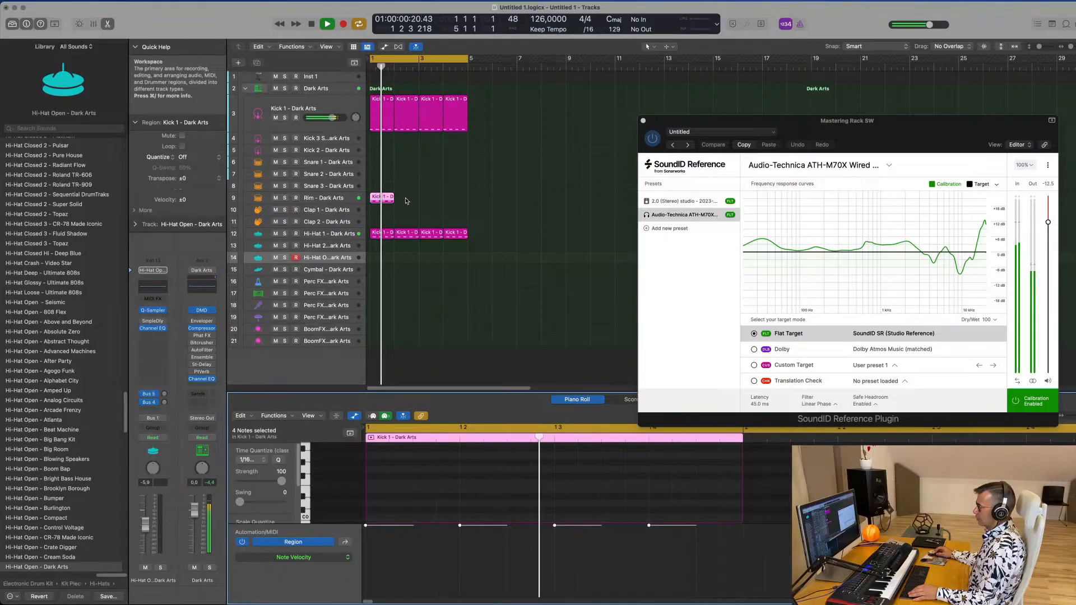
{"action": "scroll", "coordinate": [490, 487], "scroll_direction": "up", "scroll_amount": 5}
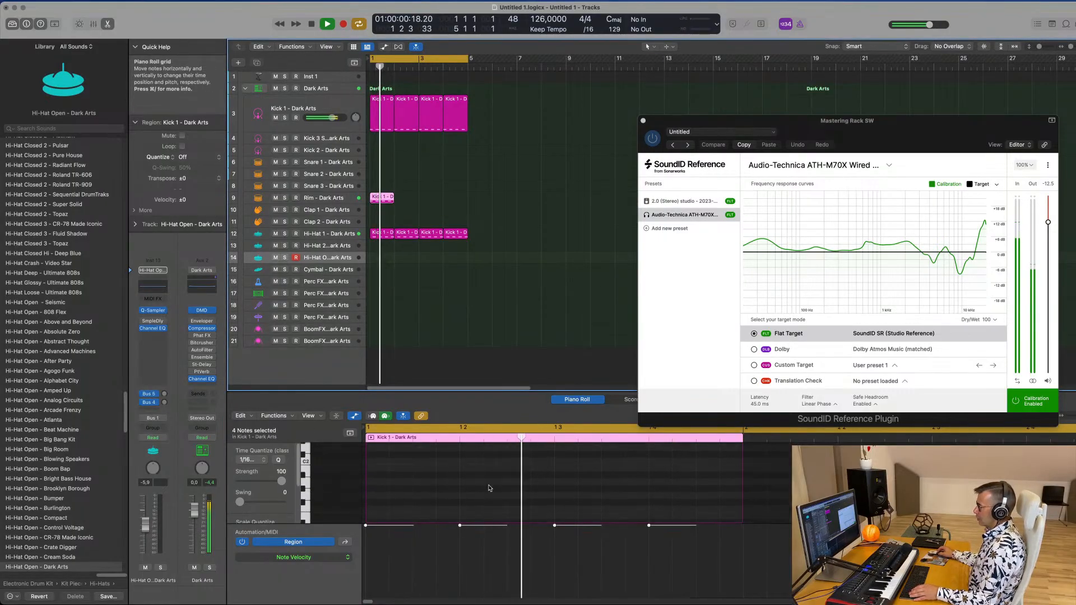
{"action": "left_click", "coordinate": [494, 473]}
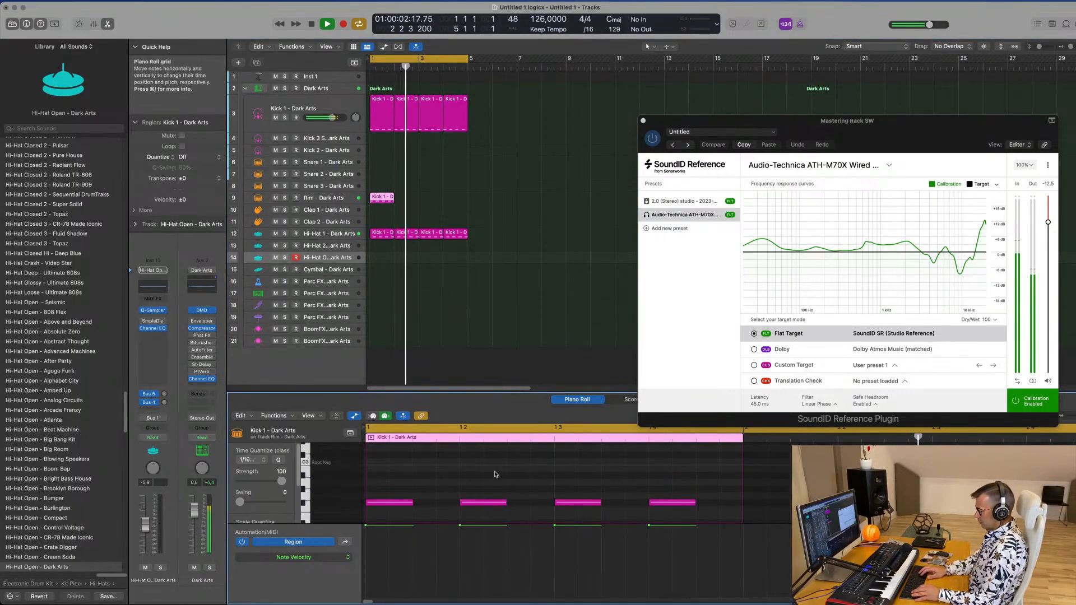
{"action": "key", "text": "super+a"}
{"action": "key", "text": "space"}
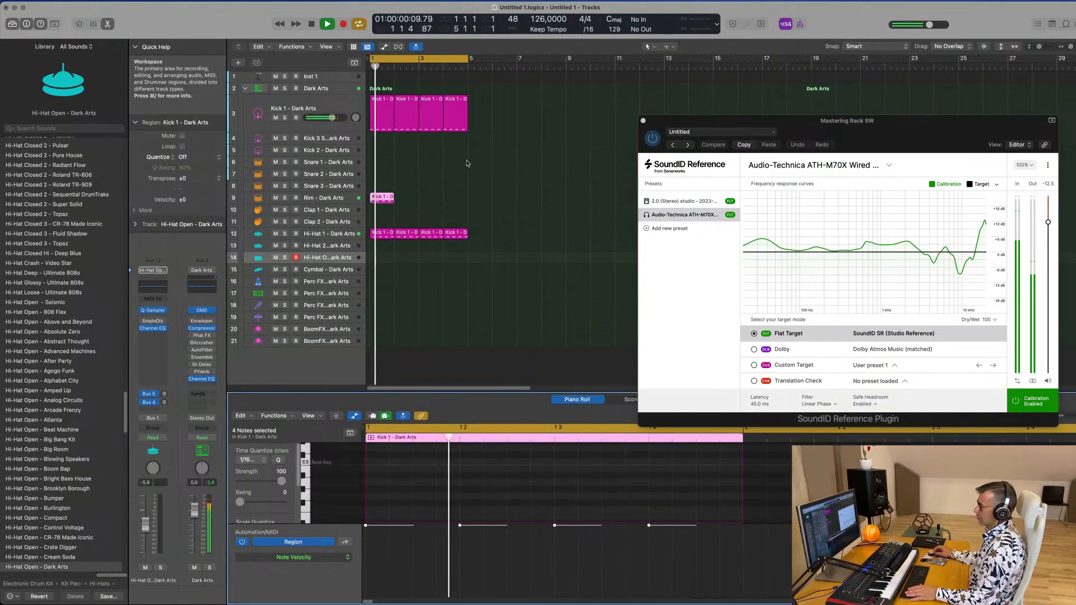
{"action": "scroll", "coordinate": [673, 494], "scroll_direction": "up", "scroll_amount": 5}
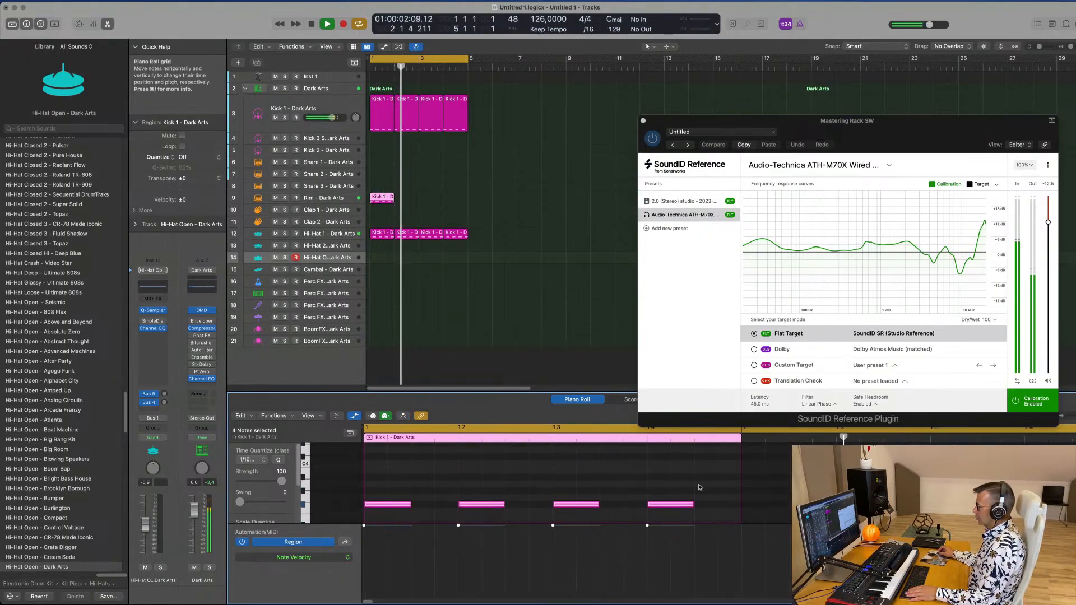
- Duplicate the last rim note half a beat later, at the end of the bar, and restart playback
{"action": "left_click", "coordinate": [679, 491]}
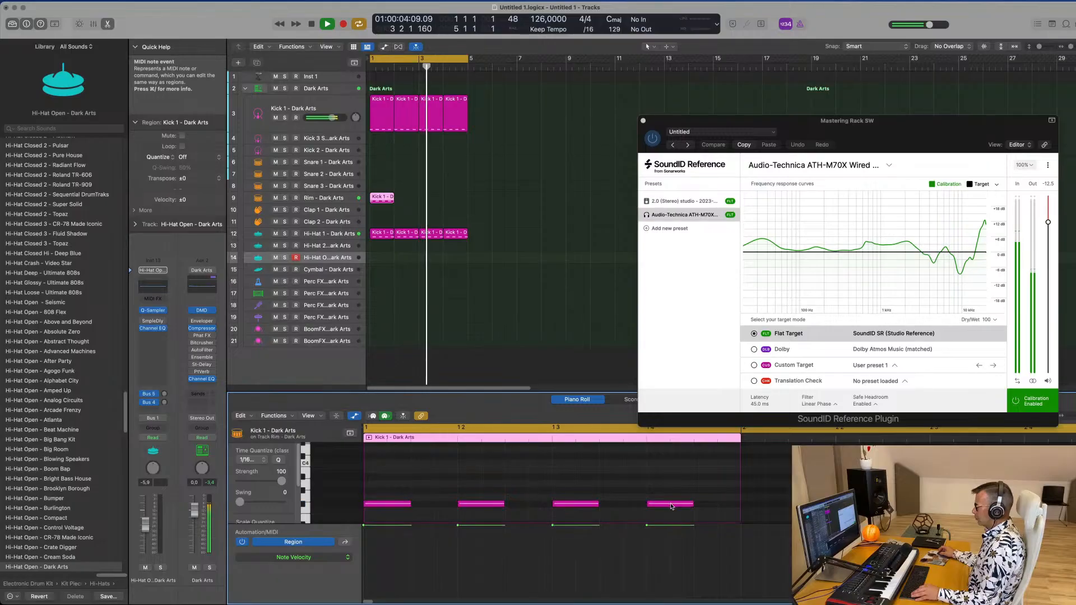
{"action": "left_click_drag", "start_coordinate": [671, 504], "coordinate": [716, 505]}
{"action": "key", "text": "space"}
{"action": "key", "text": "space"}
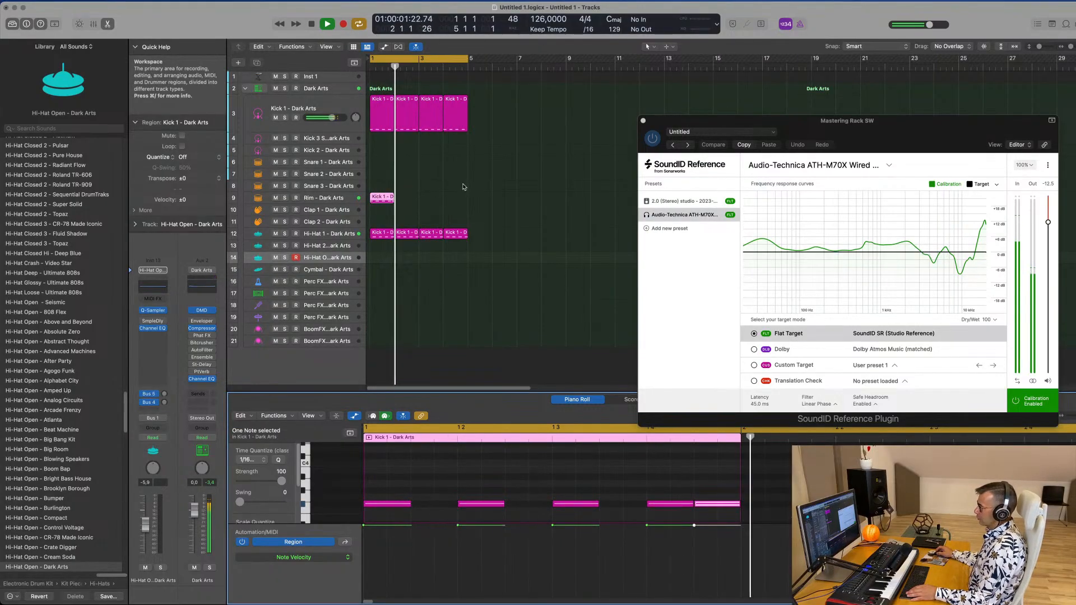
- Repeat the Rim region three times to fill the four-bar loop, and lower the Rim track's volume to -7.4 dB
{"action": "left_click_drag", "start_coordinate": [413, 188], "coordinate": [381, 198]}
{"action": "key", "text": "super+r"}
{"action": "key", "text": "super+r"}
{"action": "key", "text": "super+r"}
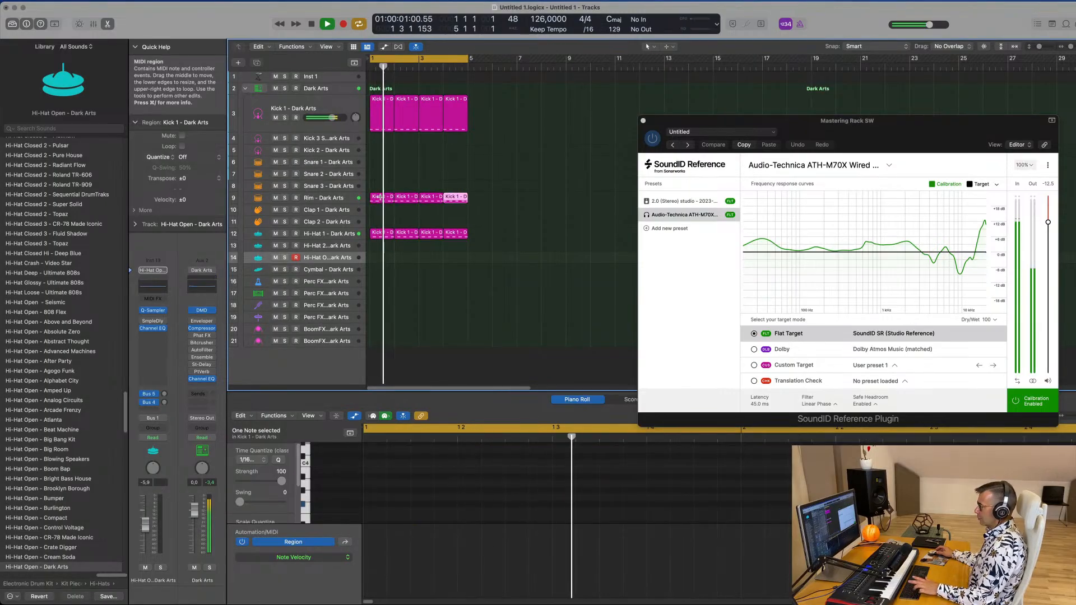
{"action": "left_click", "coordinate": [340, 198]}
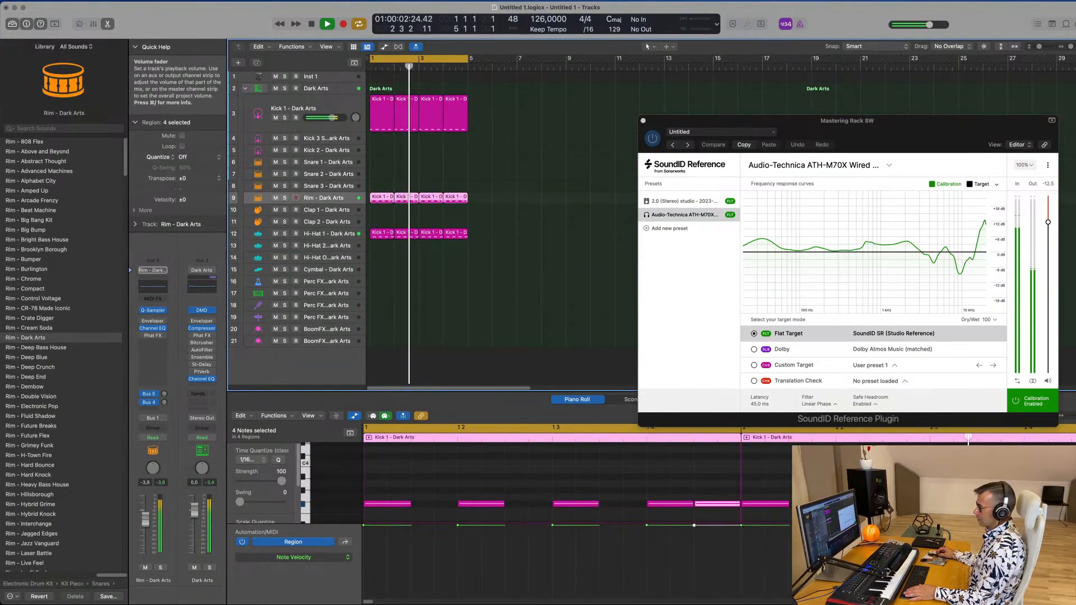
{"action": "left_click_drag", "start_coordinate": [145, 520], "coordinate": [145, 526]}
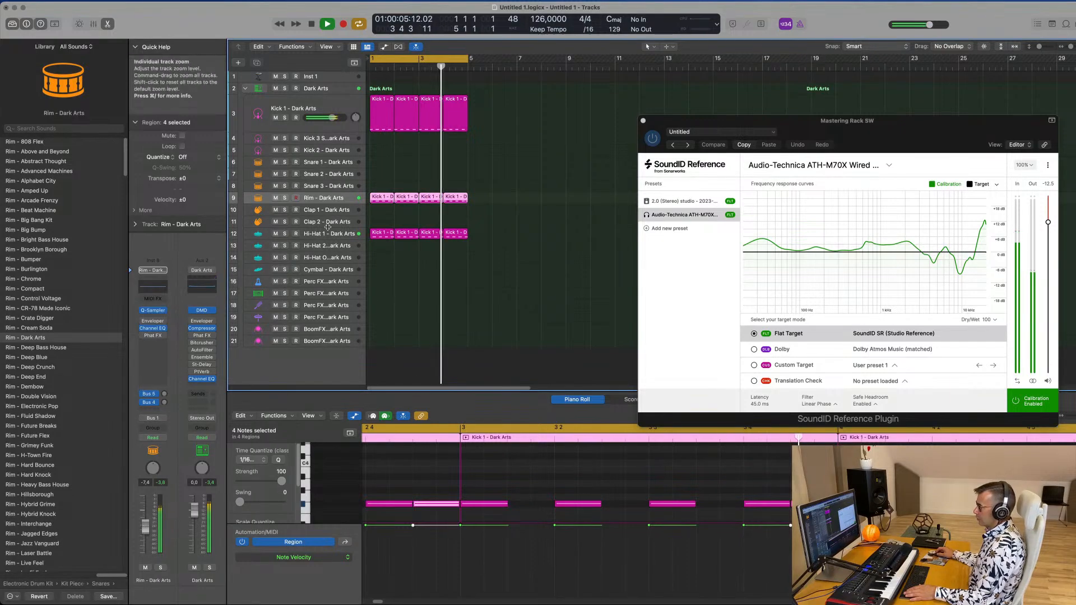
- Copy the first Kick 1 region to the Snare 1 track and delete its first and third notes
{"action": "left_click", "coordinate": [339, 107]}
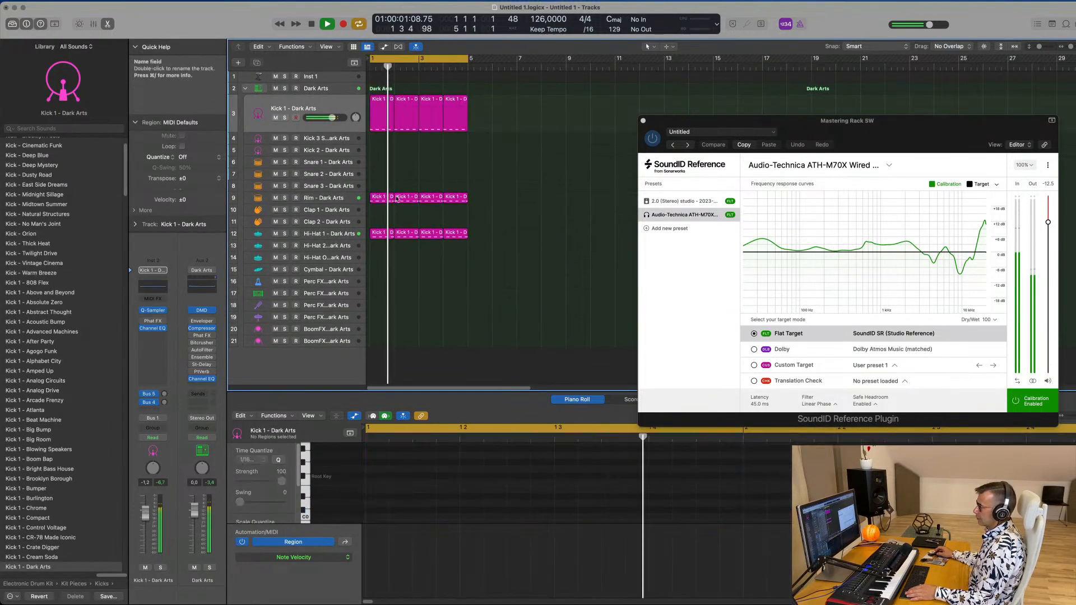
{"action": "left_click_drag", "start_coordinate": [382, 115], "coordinate": [376, 166]}
{"action": "left_click_drag", "start_coordinate": [416, 461], "coordinate": [380, 502]}
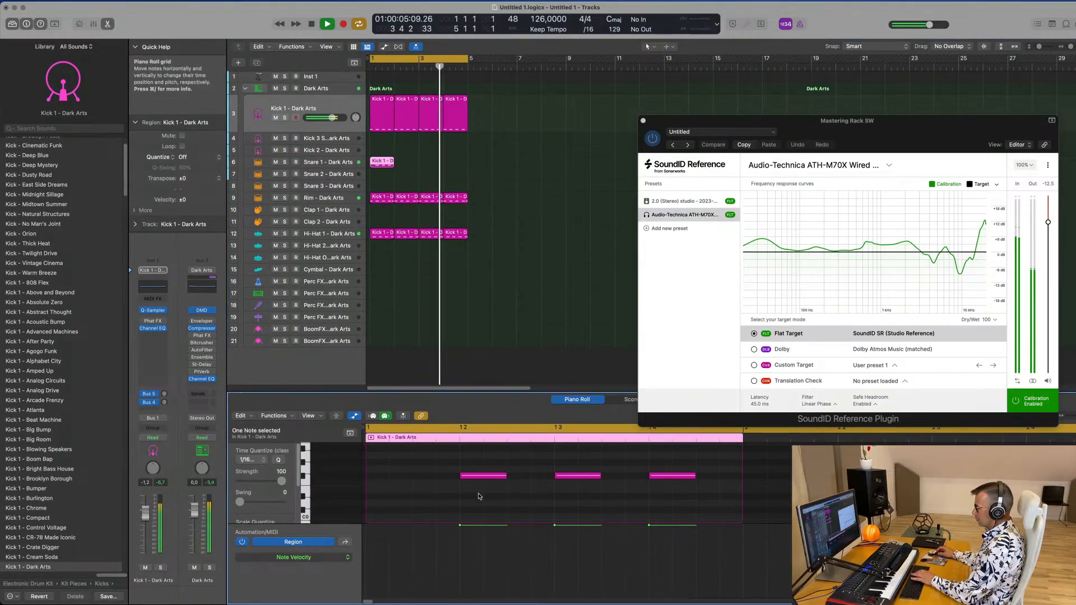
{"action": "left_click", "coordinate": [577, 475]}
{"action": "key", "text": "Delete"}
- Transpose the two remaining notes of the Snare 1 region upward by octaves
{"action": "left_click_drag", "start_coordinate": [472, 459], "coordinate": [682, 505]}
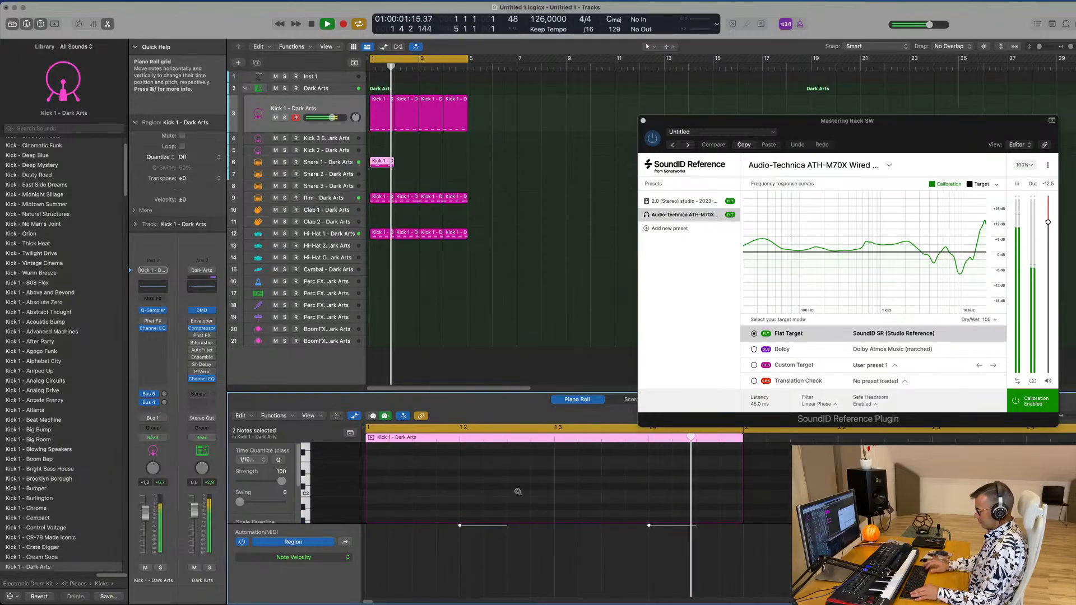
{"action": "scroll", "coordinate": [517, 493], "scroll_direction": "up", "scroll_amount": 5}
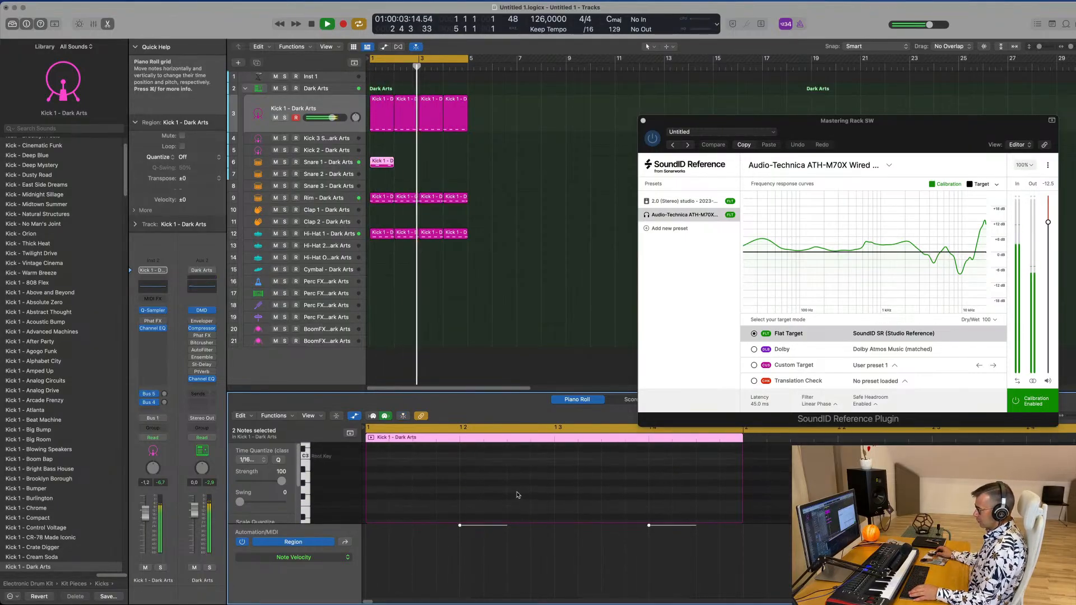
- Repeat the Snare 1 region three times to fill four bars, and move all four regions to the Snare 3 track
{"action": "left_click", "coordinate": [409, 166]}
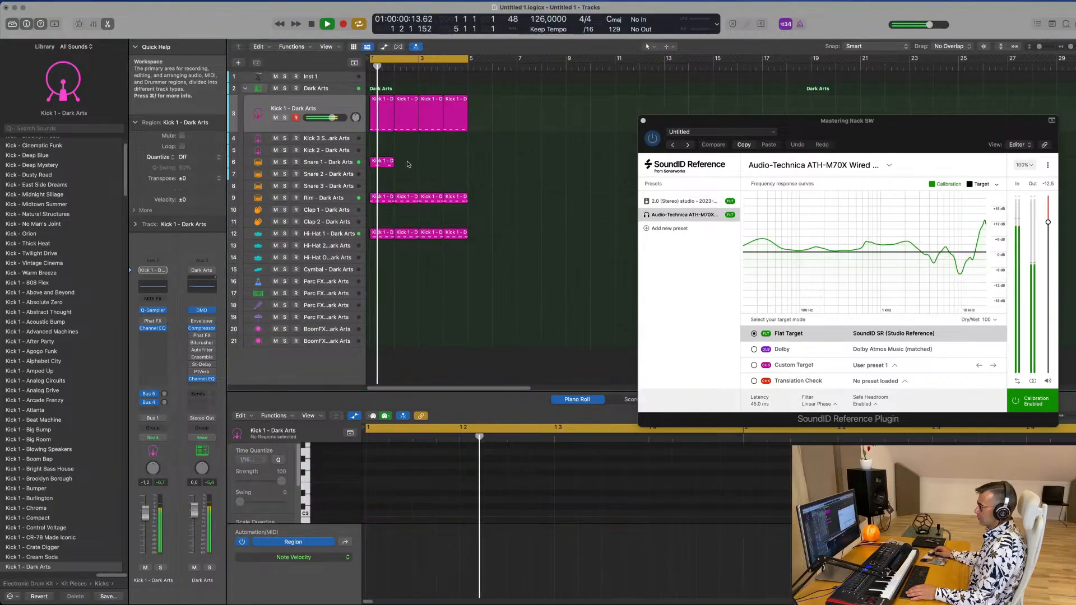
{"action": "left_click", "coordinate": [382, 163]}
{"action": "key", "text": "super+r"}
{"action": "key", "text": "super+r"}
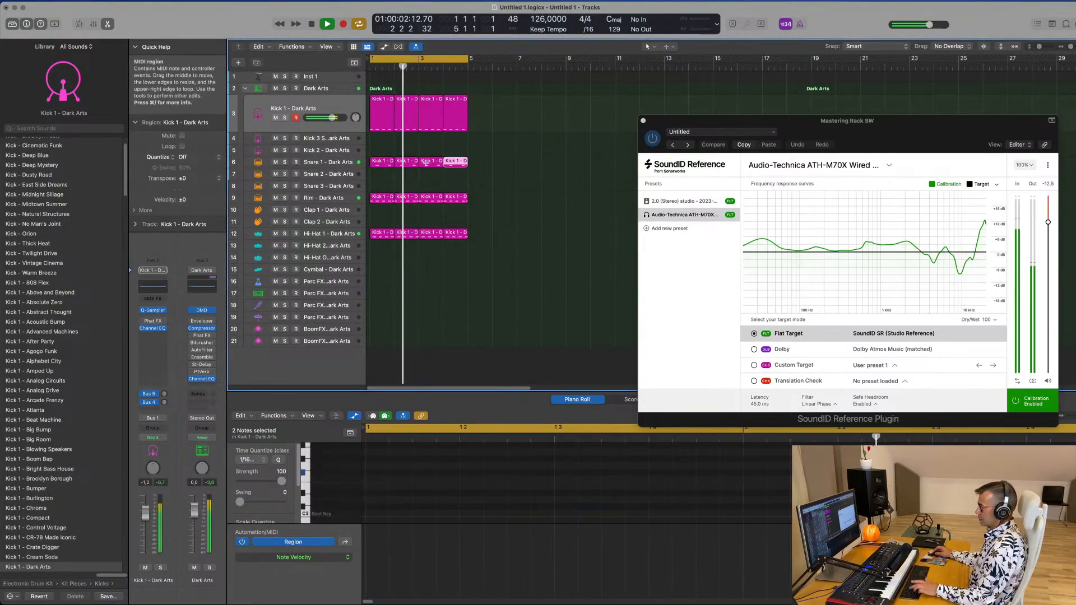
{"action": "left_click_drag", "start_coordinate": [478, 163], "coordinate": [405, 186]}
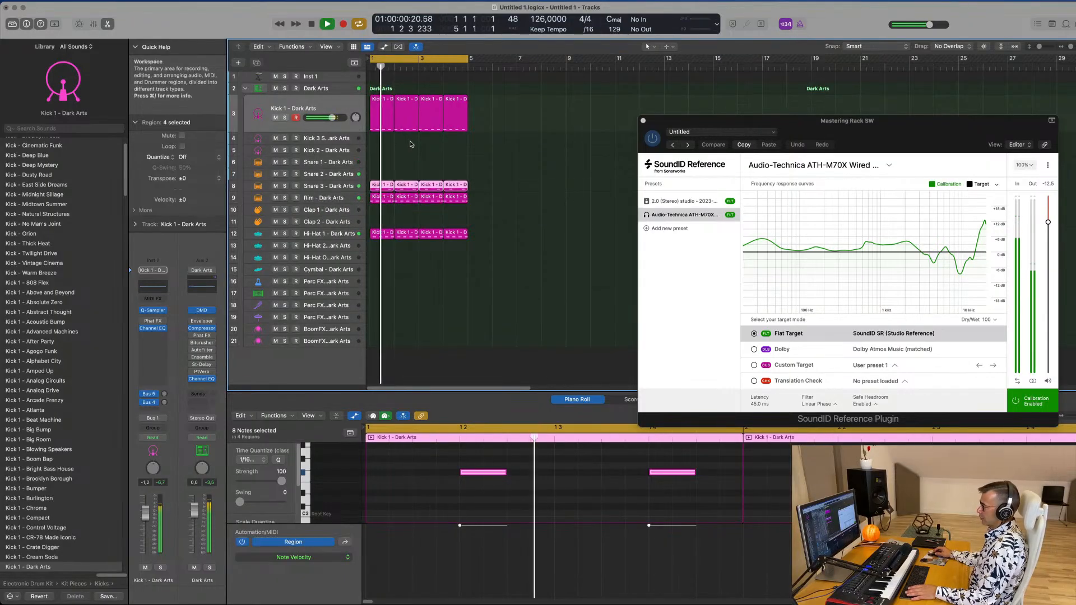
- Select the Inst 1 track and enlarge its height in the arrangement
{"action": "scroll", "coordinate": [537, 484], "scroll_direction": "down", "scroll_amount": 1}
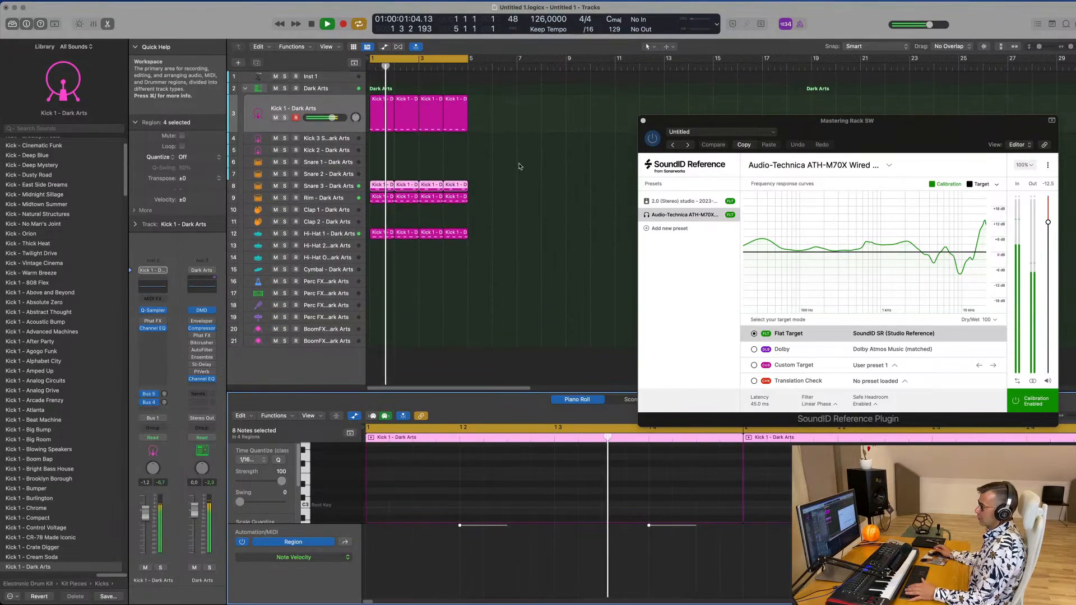
{"action": "left_click", "coordinate": [341, 81]}
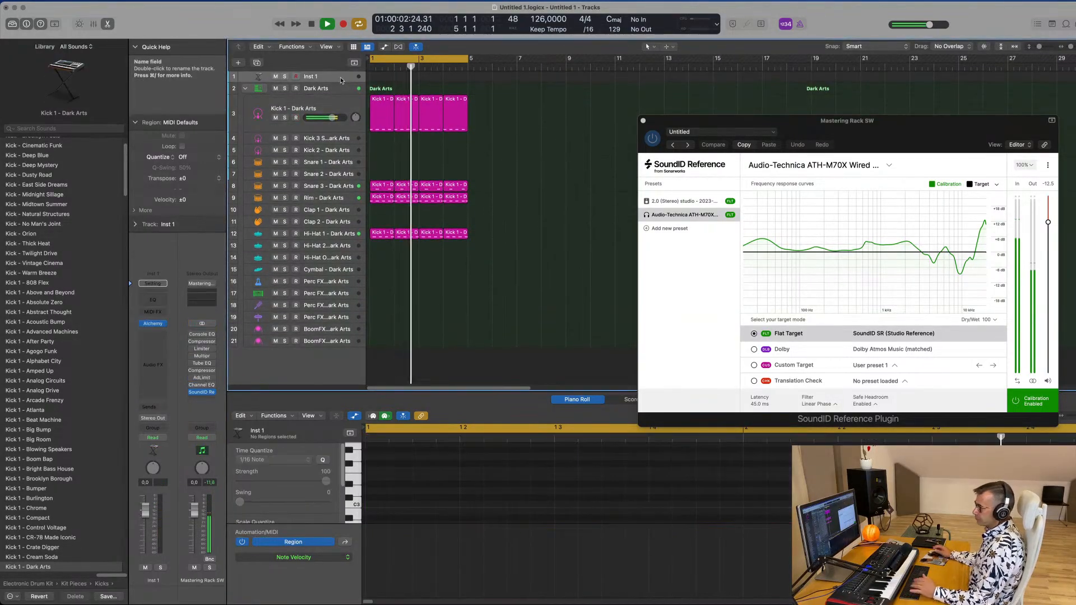
{"action": "left_click_drag", "start_coordinate": [357, 83], "coordinate": [357, 182]}
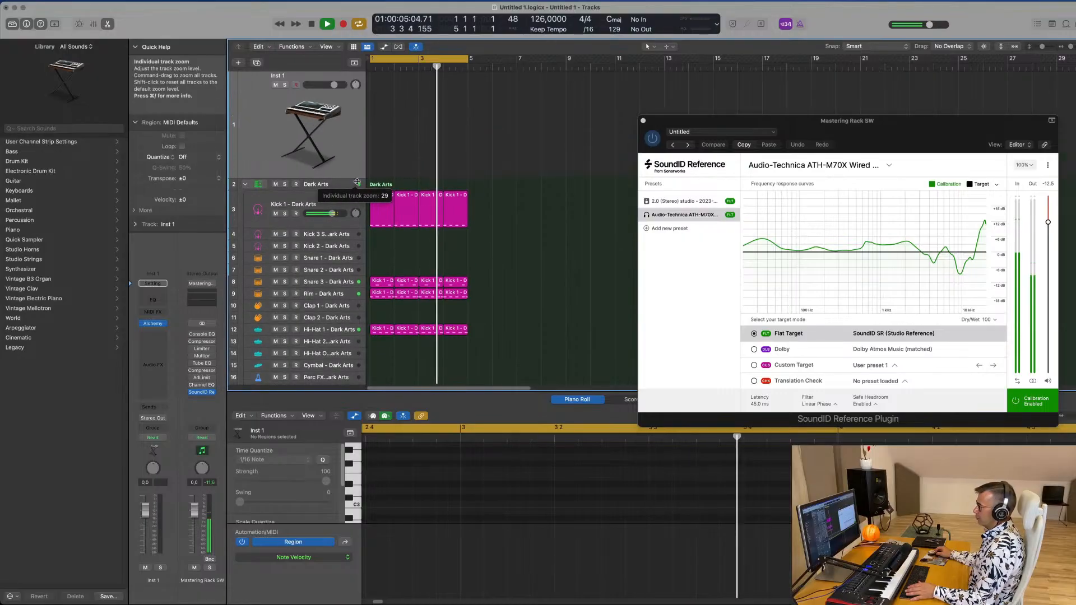
- Load the Blacksmith bass preset in Alchemy on the Inst 1 track and choose its Heavy Distortion snapshot
{"action": "left_click", "coordinate": [154, 324]}
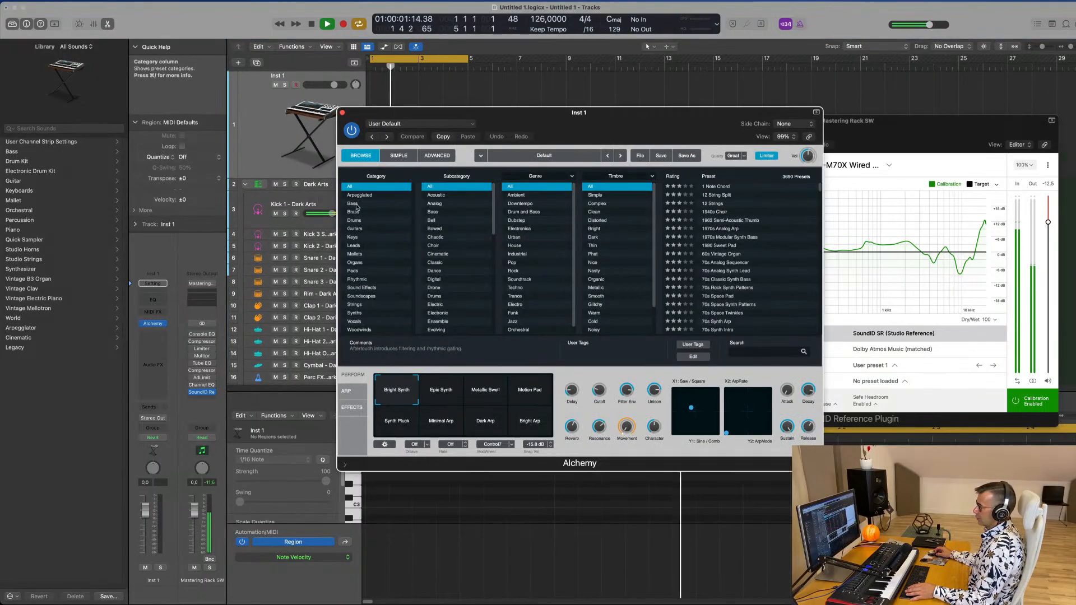
{"action": "left_click", "coordinate": [353, 204]}
{"action": "scroll", "coordinate": [744, 248], "scroll_direction": "down", "scroll_amount": 10}
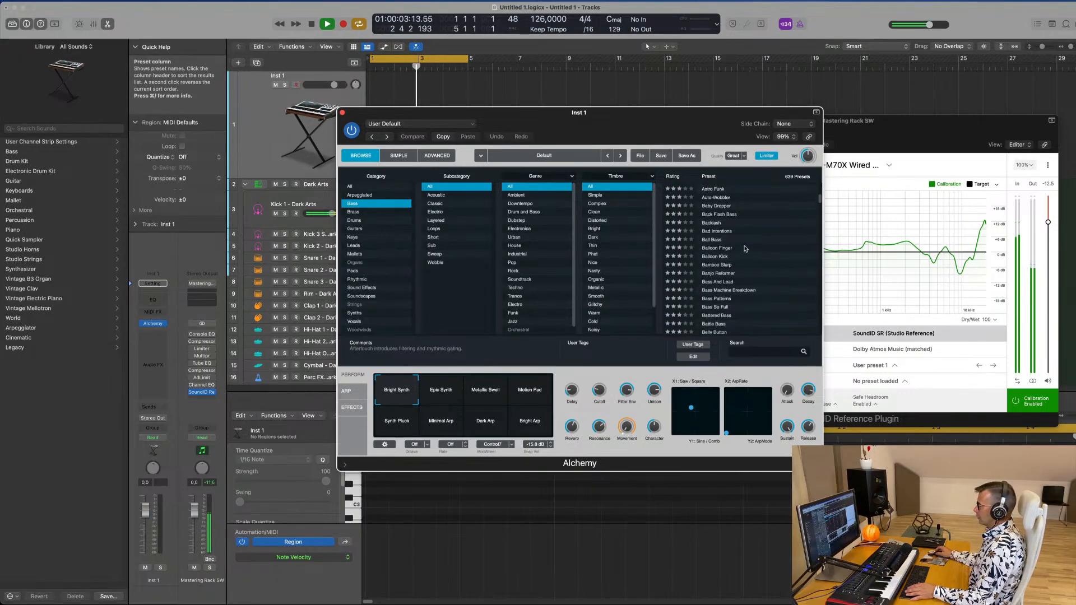
{"action": "left_click", "coordinate": [720, 260]}
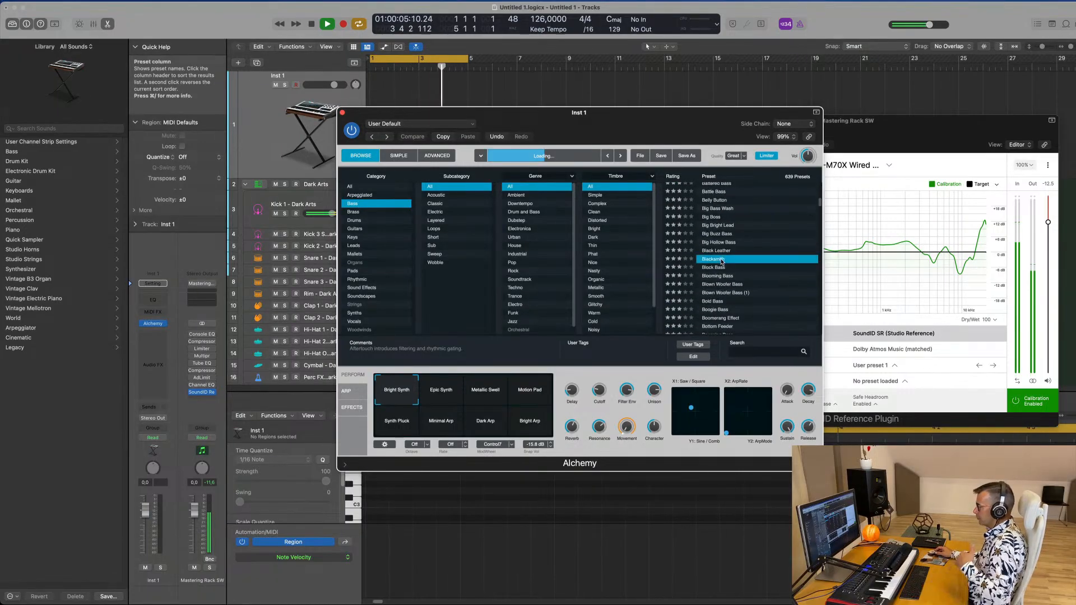
{"action": "left_click_drag", "start_coordinate": [540, 124], "coordinate": [648, 126]}
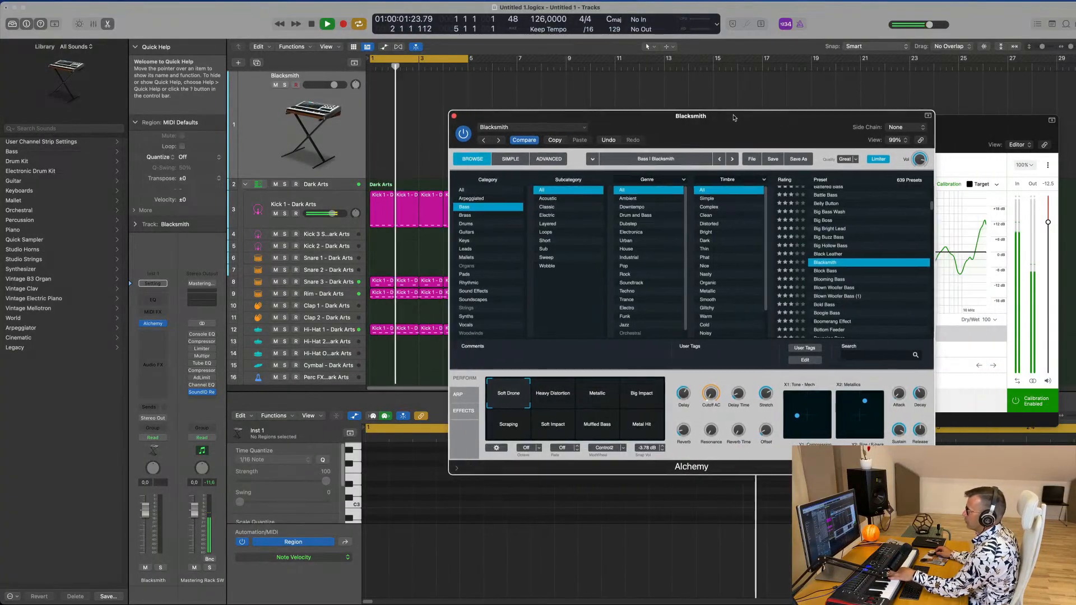
{"action": "left_click", "coordinate": [349, 123]}
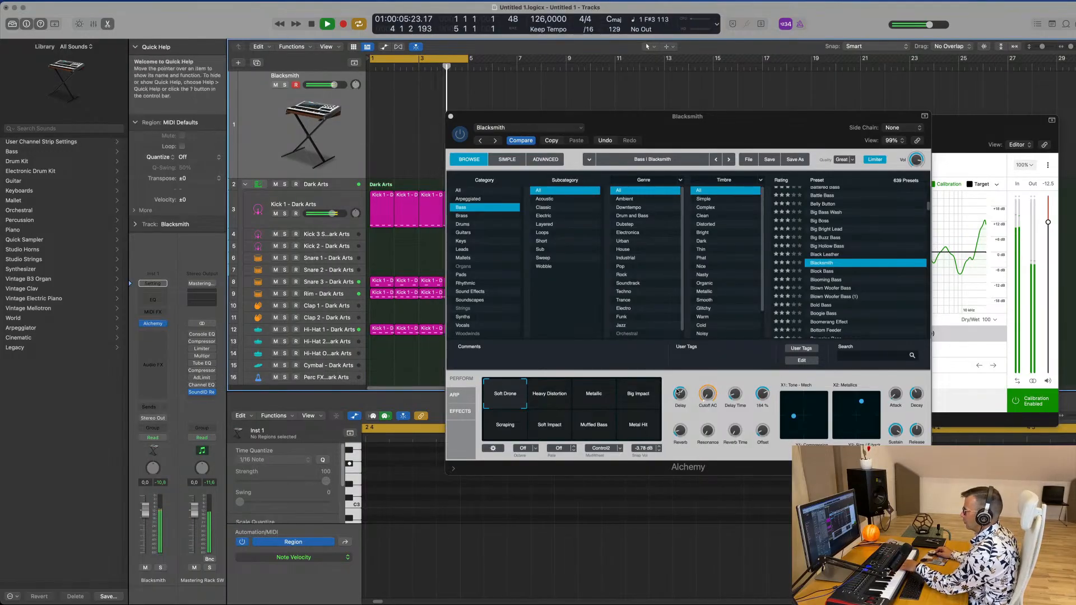
{"action": "left_click", "coordinate": [602, 398]}
{"action": "left_click", "coordinate": [549, 393]}
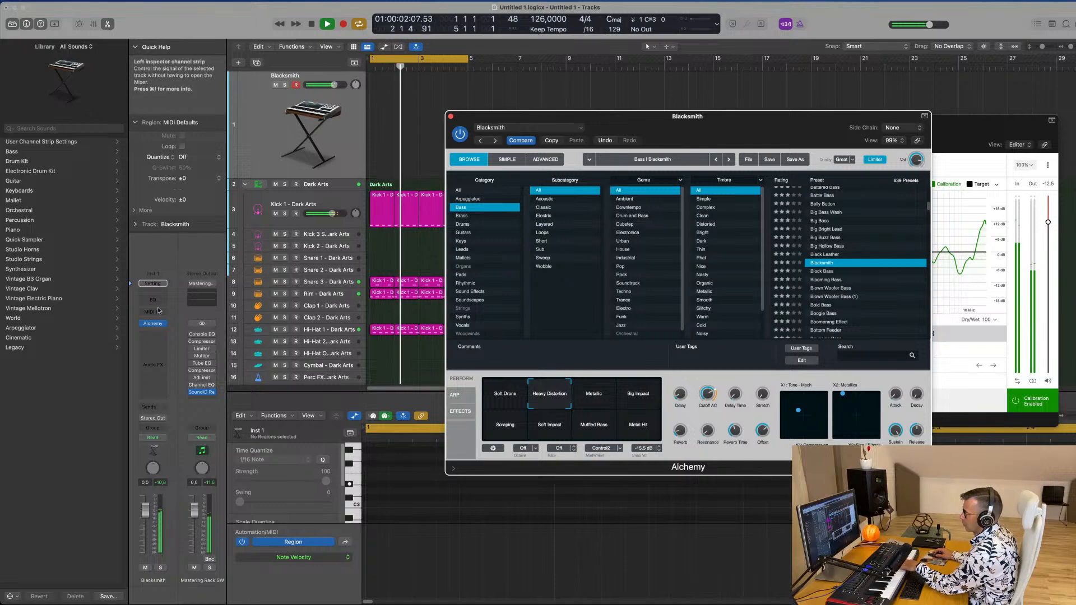
- Add a Channel EQ to the bass track and lower its 36 dB/Oct high cut to about 454 Hz
{"action": "left_click", "coordinate": [342, 128]}
{"action": "left_click", "coordinate": [160, 299]}
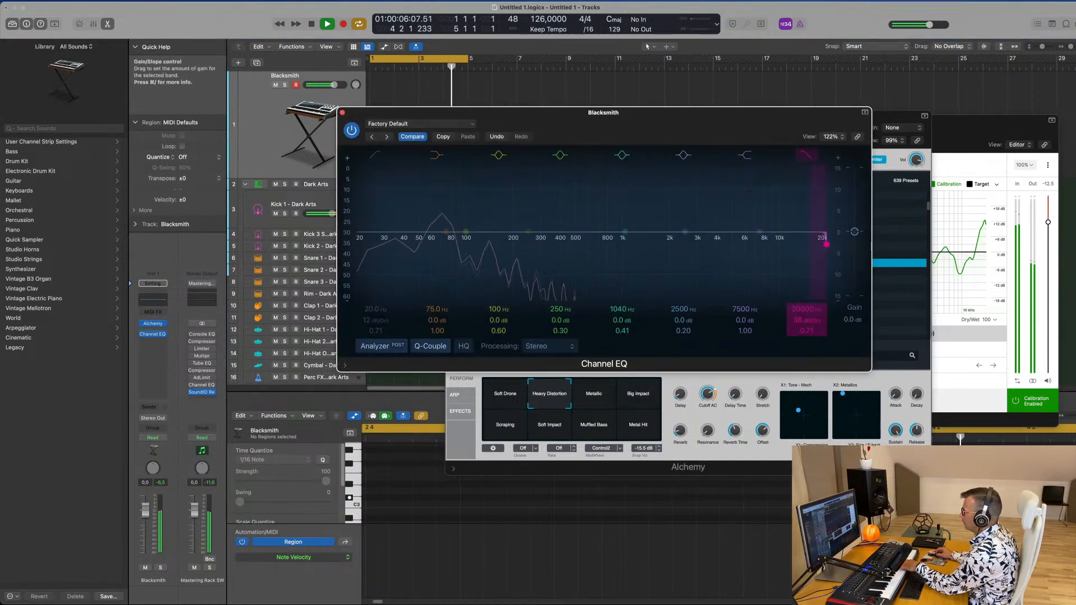
{"action": "left_click_drag", "start_coordinate": [812, 310], "coordinate": [813, 370]}
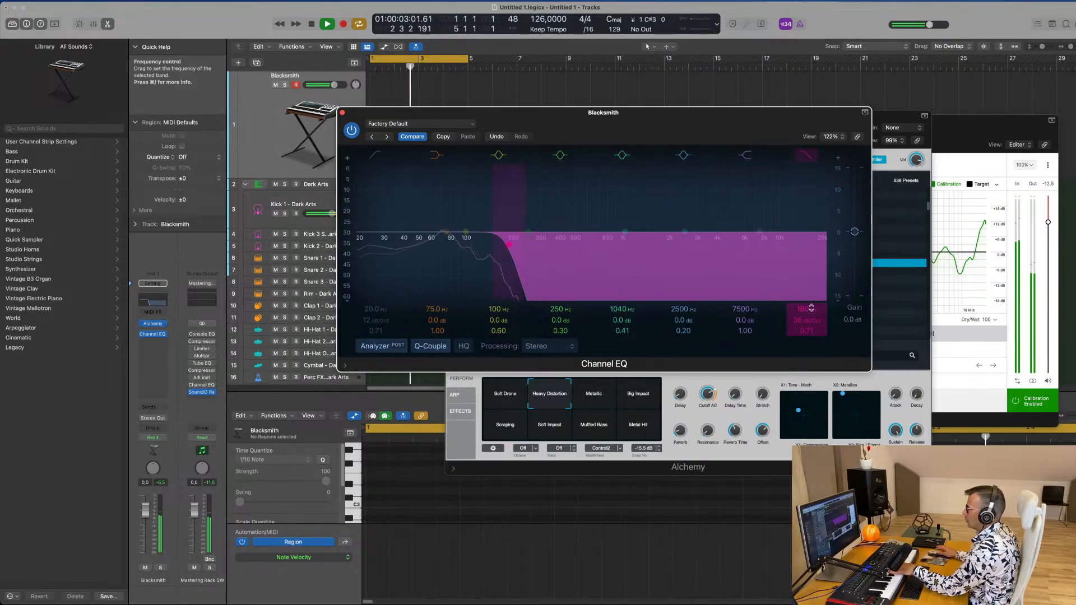
{"action": "mouse_move", "coordinate": [811, 308]}
{"action": "left_mouse_down"}
{"action": "mouse_move", "coordinate": [812, 299]}
{"action": "mouse_move", "coordinate": [817, 306]}
{"action": "left_mouse_up"}
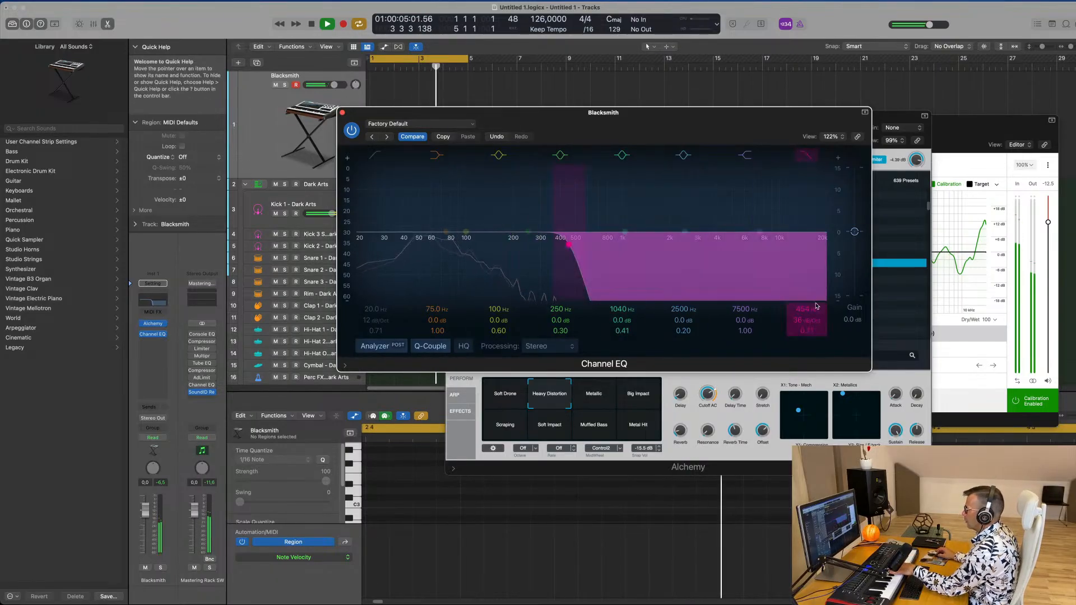
- Move the plug-in windows apart, try Block Bass, and load the Blooming Bass preset in Alchemy
{"action": "left_click_drag", "start_coordinate": [722, 114], "coordinate": [1073, 115]}
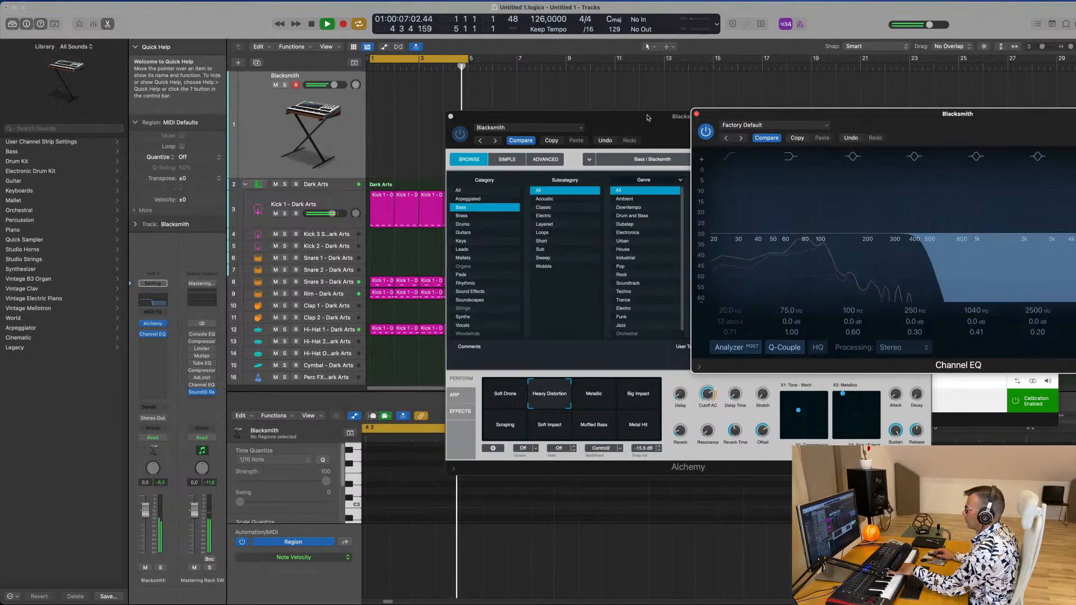
{"action": "left_click_drag", "start_coordinate": [647, 118], "coordinate": [422, 148]}
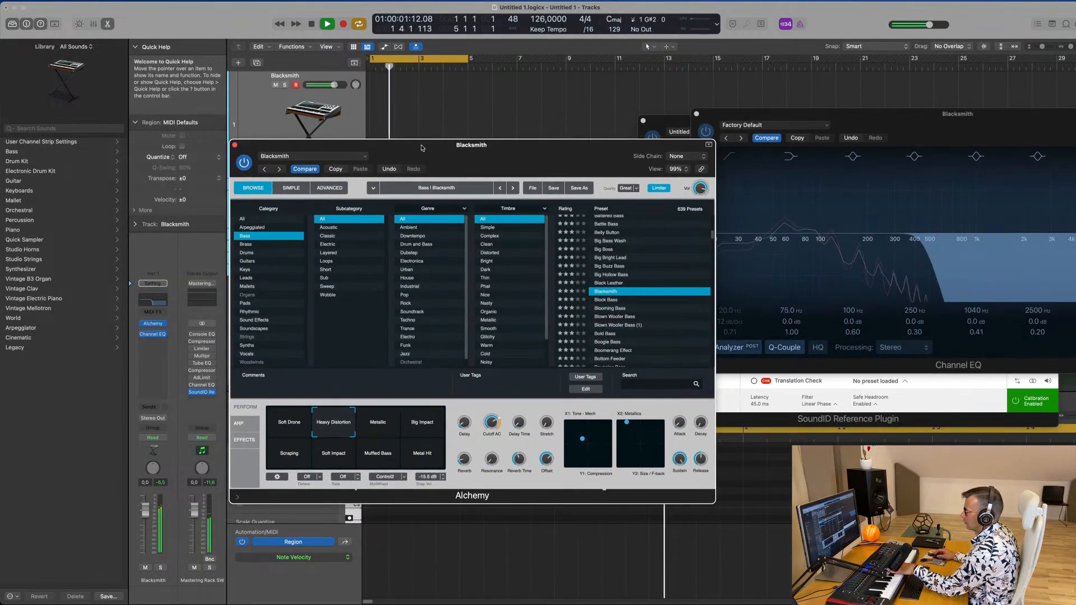
{"action": "left_click", "coordinate": [602, 301]}
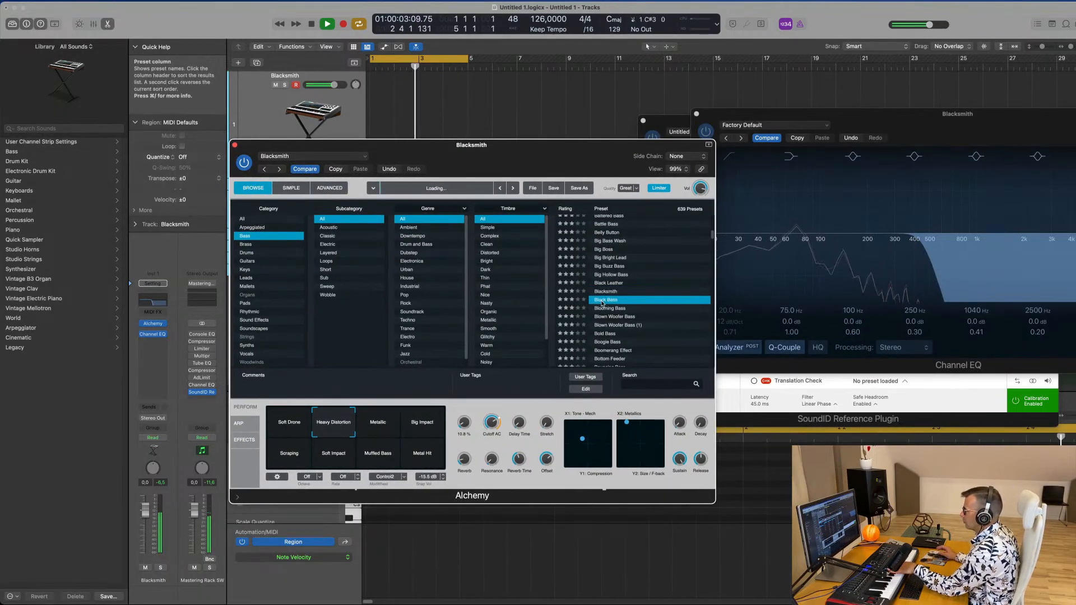
{"action": "left_click", "coordinate": [607, 309]}
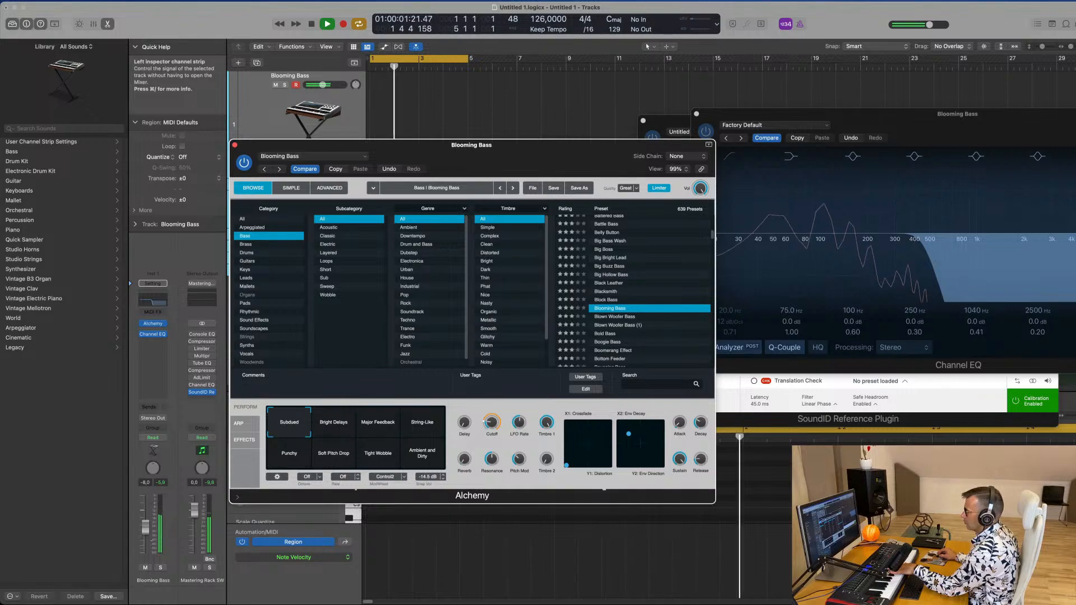
{"action": "left_click", "coordinate": [151, 544]}
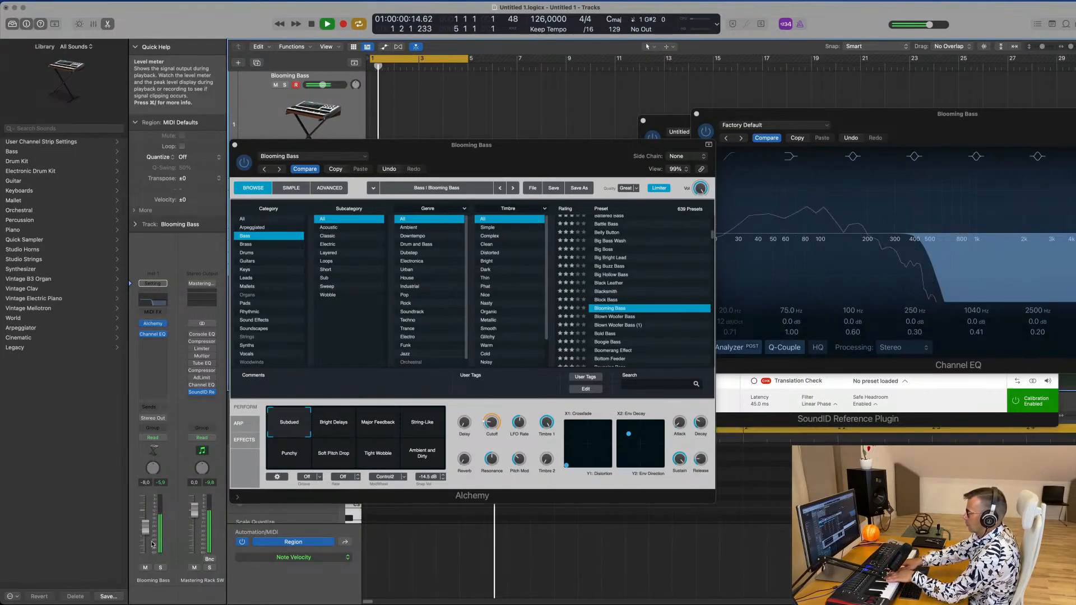
- Audition Blooming Bass snapshots including Bright Delays, Major Feedback, String-Like and Punchy, and choose Soft Pitch Drop
{"action": "left_click", "coordinate": [338, 427]}
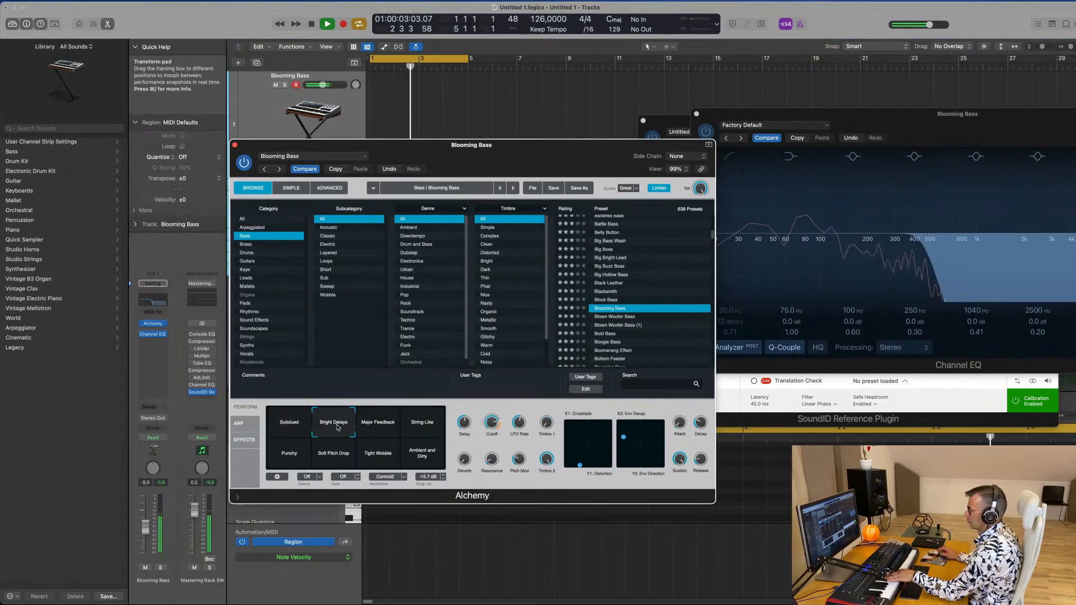
{"action": "left_click", "coordinate": [381, 426]}
{"action": "left_click", "coordinate": [423, 428]}
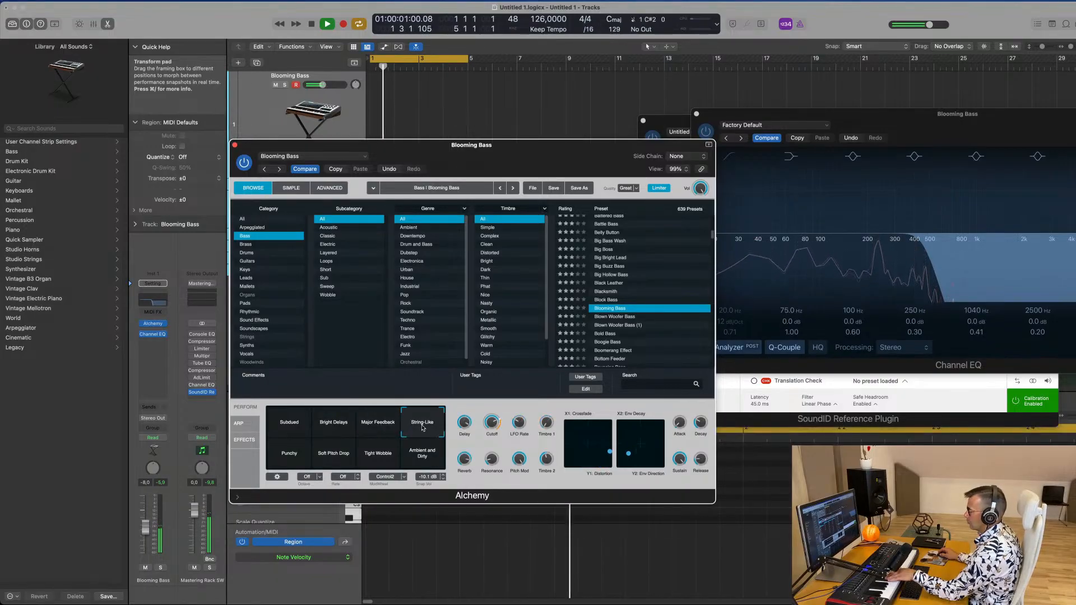
{"action": "left_click", "coordinate": [288, 458]}
{"action": "left_click", "coordinate": [344, 456]}
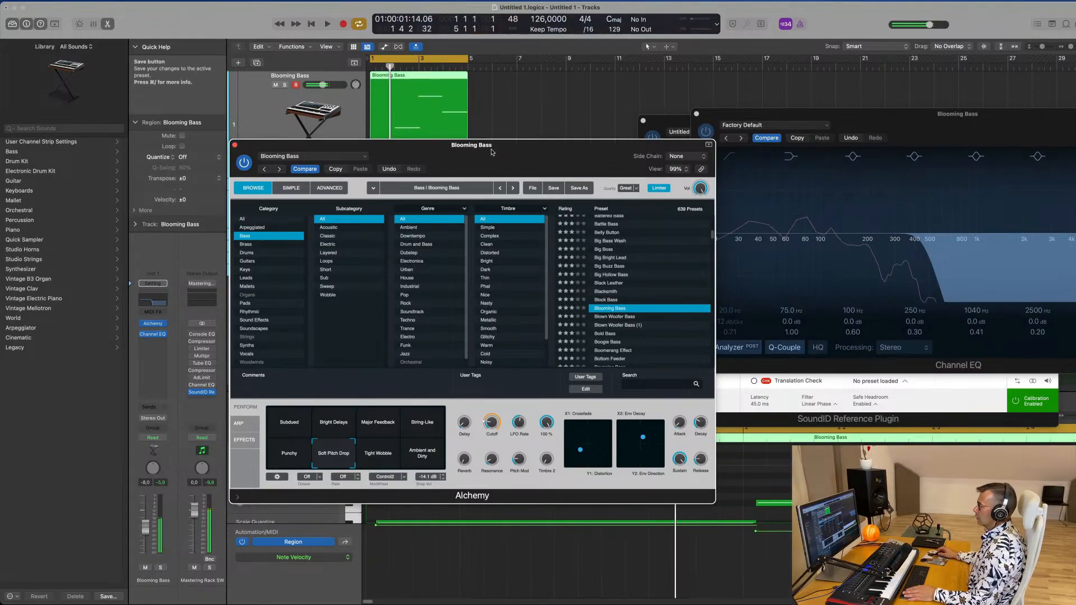
- Open the Blooming Bass region for note editing and quantize all its notes to 1/16 Note
{"action": "left_click_drag", "start_coordinate": [492, 150], "coordinate": [813, 271]}
{"action": "double_click", "coordinate": [413, 75]}
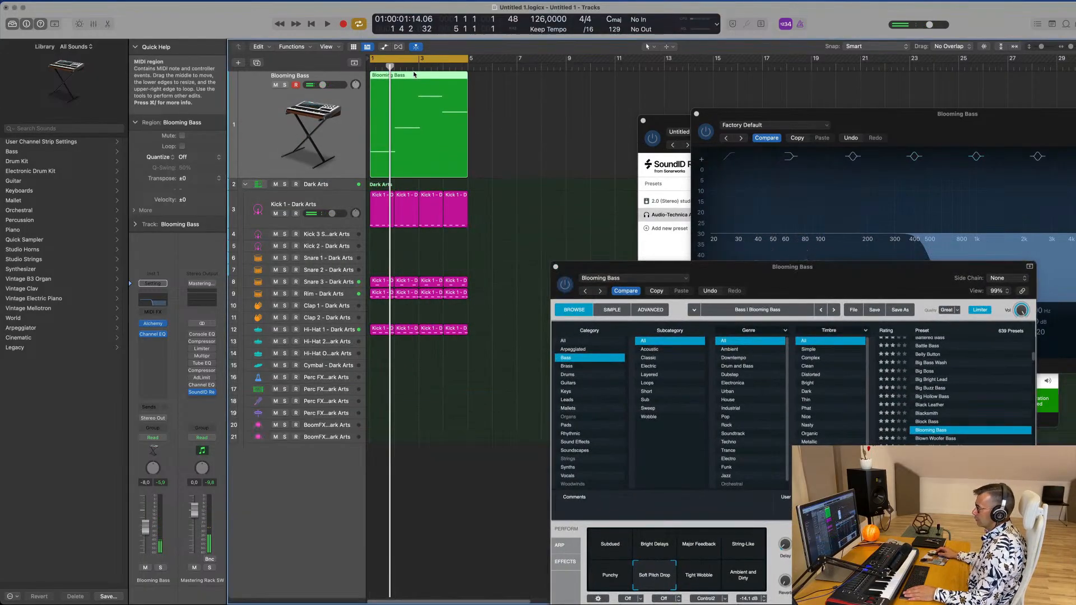
{"action": "double_click", "coordinate": [414, 74]}
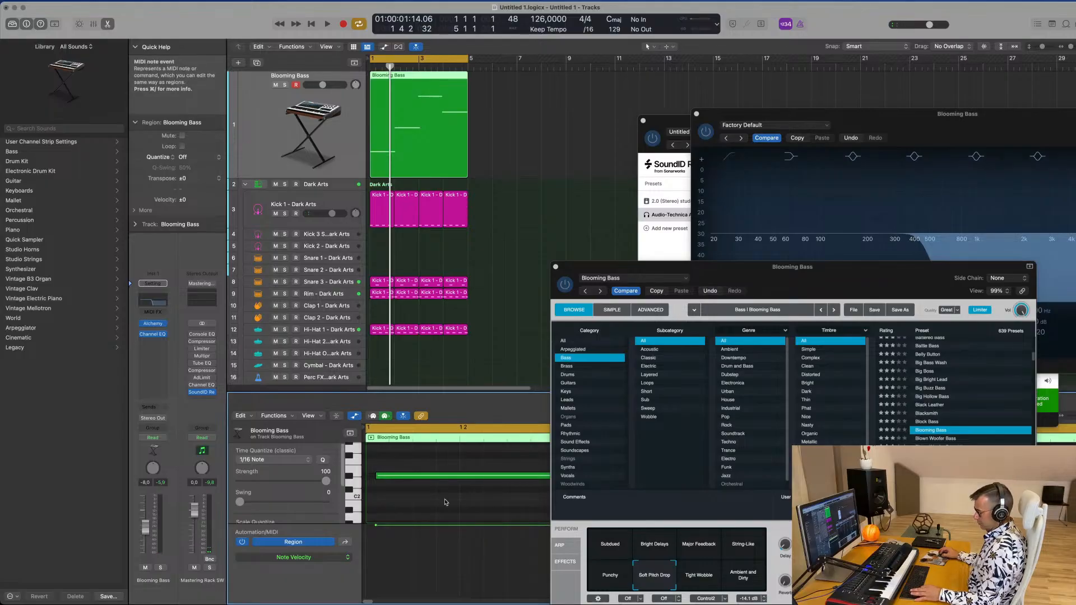
{"action": "key", "text": "super+a"}
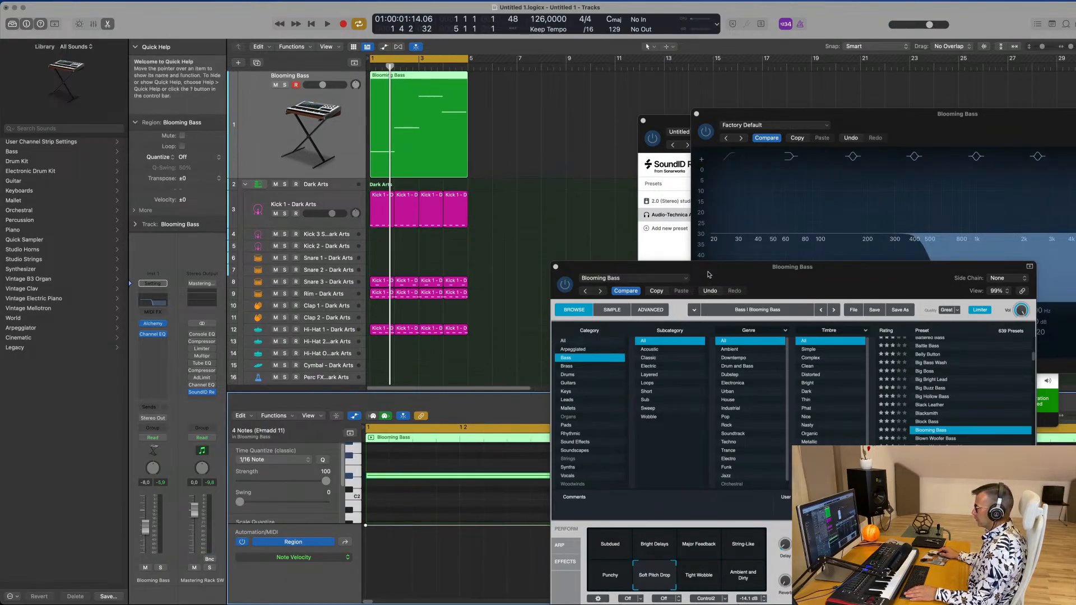
{"action": "left_click_drag", "start_coordinate": [709, 274], "coordinate": [892, 266]}
{"action": "key", "text": "z"}
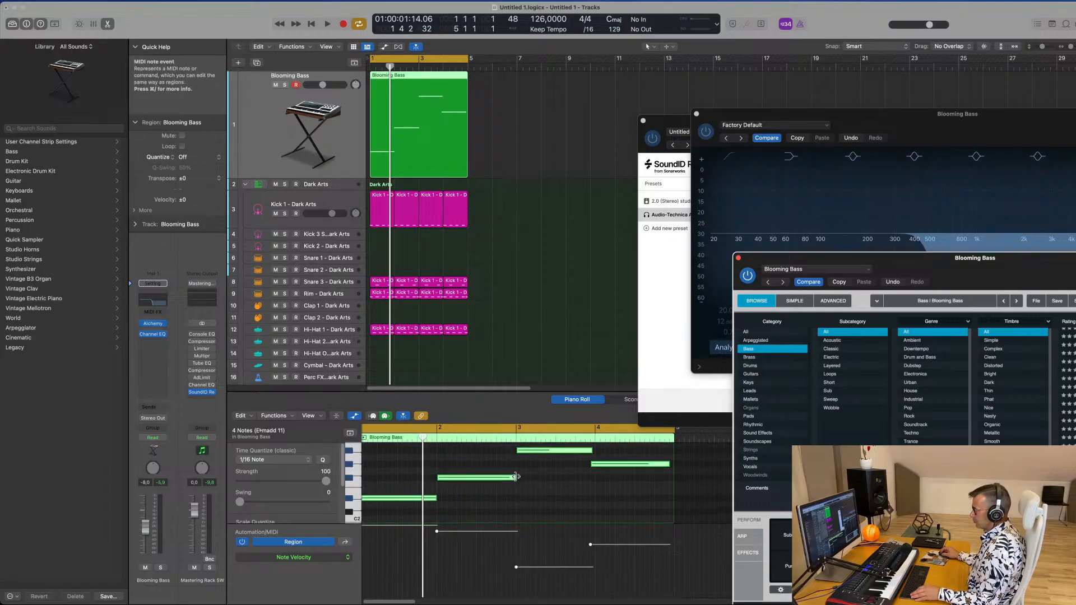
- Move the fourth bass note to the start of bar 4, extend the third note to meet it, and play the result
{"action": "left_click", "coordinate": [506, 474]}
{"action": "key", "text": "space"}
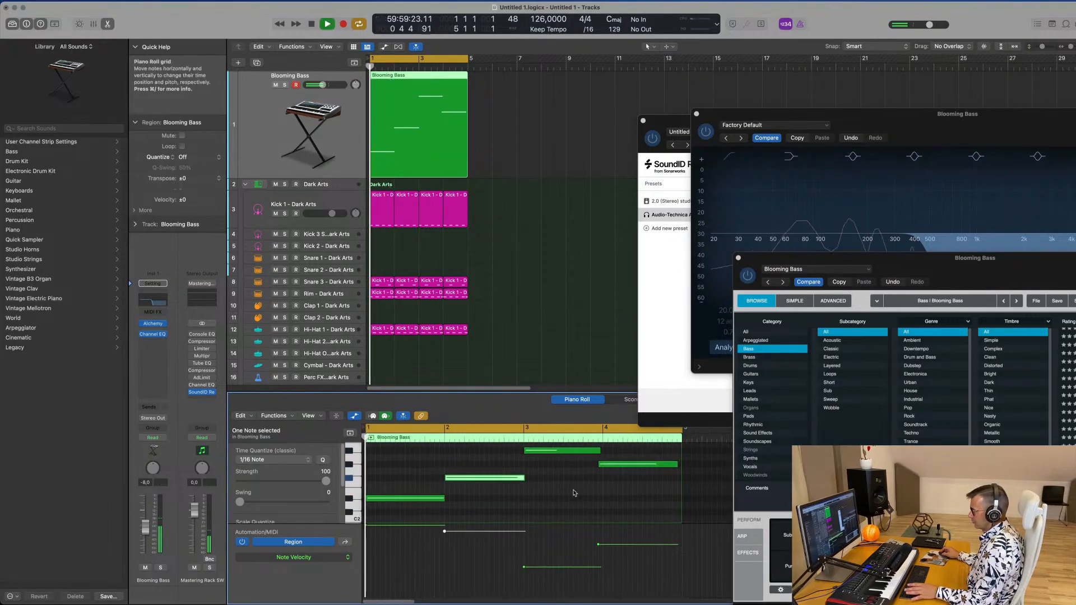
{"action": "left_click_drag", "start_coordinate": [607, 466], "coordinate": [608, 456]}
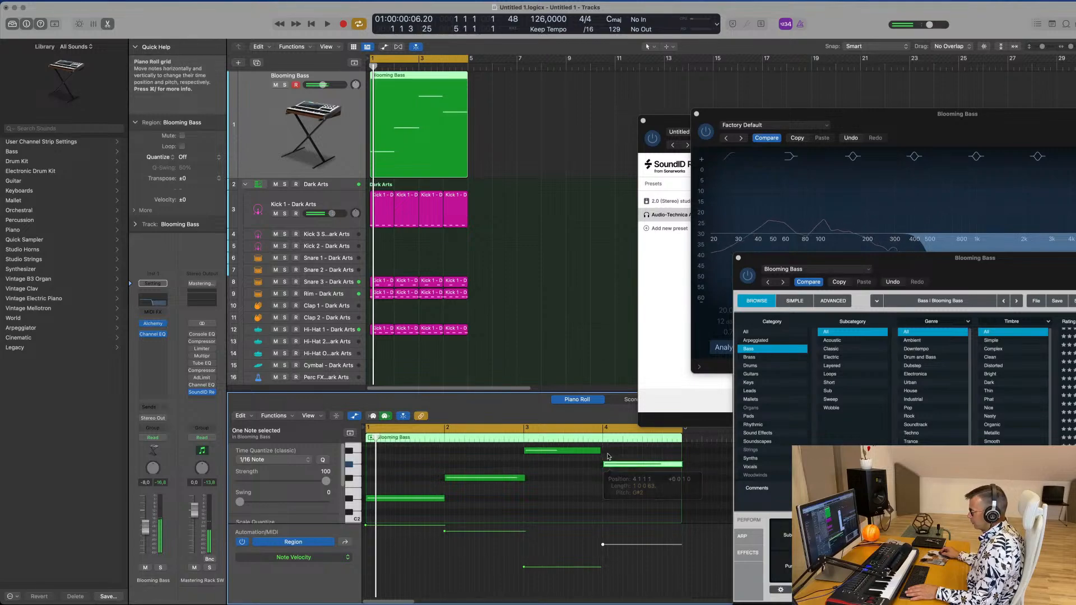
{"action": "left_click", "coordinate": [600, 451]}
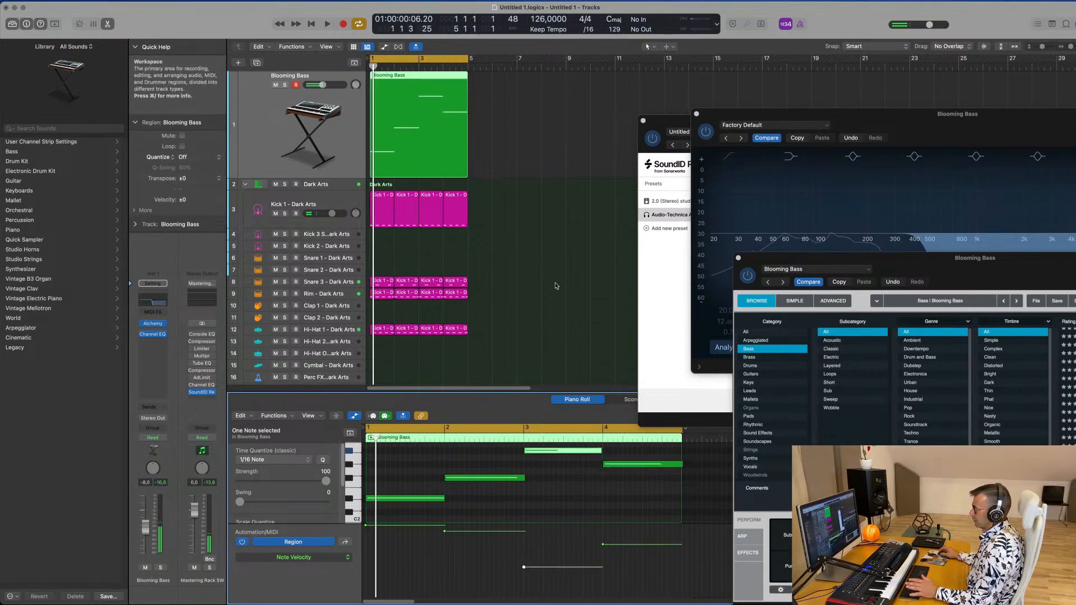
{"action": "key", "text": "space"}
{"action": "key", "text": "space"}
- Lower the fourth bass note to F#2, shorten it, and add a short lower note at the end of bar 4
{"action": "left_click", "coordinate": [354, 138]}
{"action": "key", "text": "space"}
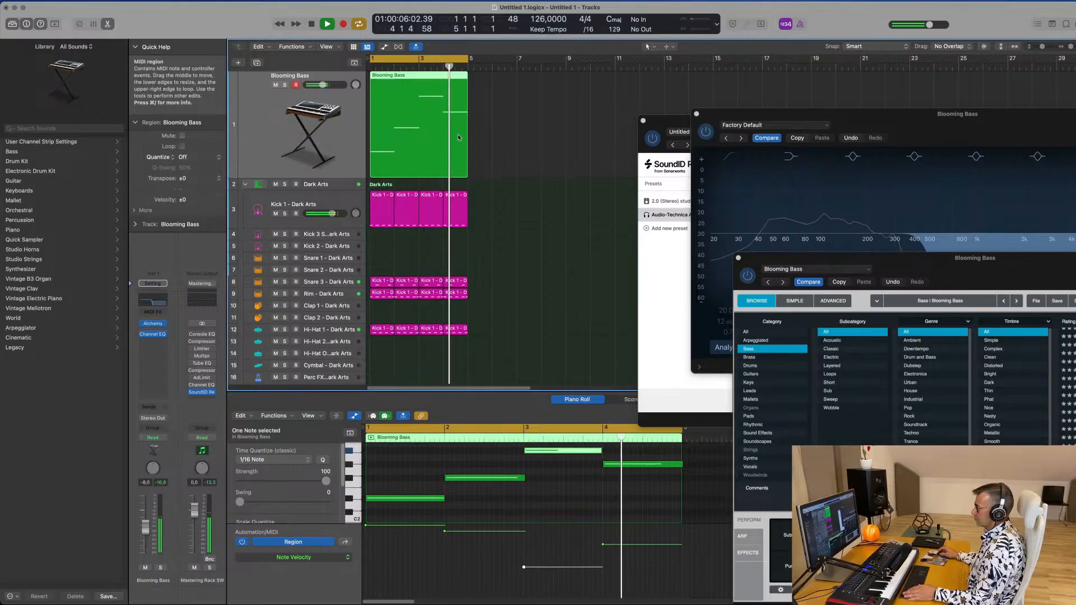
{"action": "left_click", "coordinate": [637, 490]}
{"action": "key", "text": "space"}
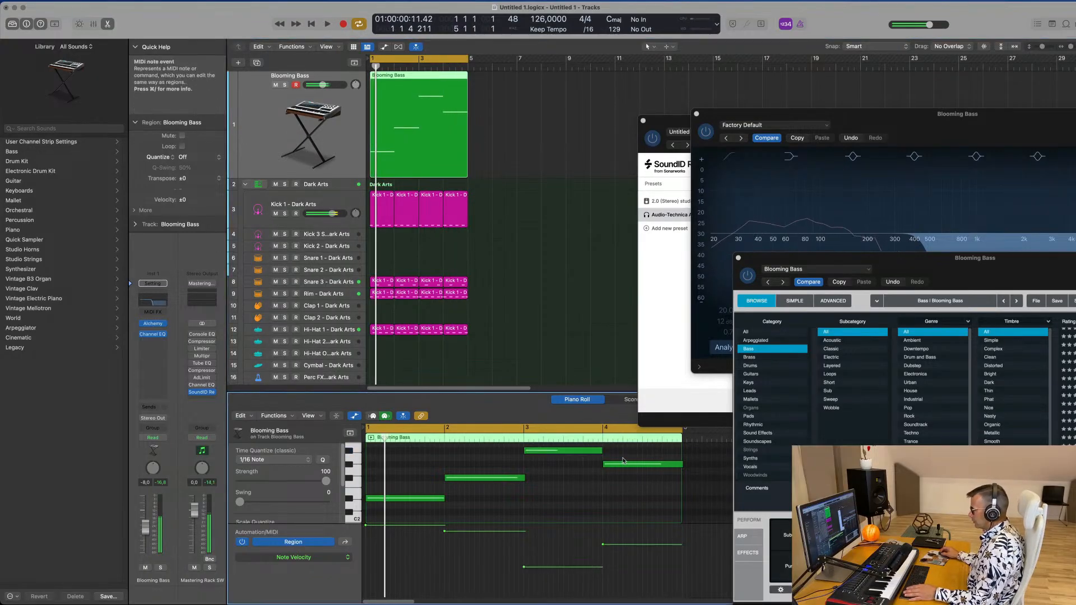
{"action": "left_click_drag", "start_coordinate": [624, 465], "coordinate": [624, 480]}
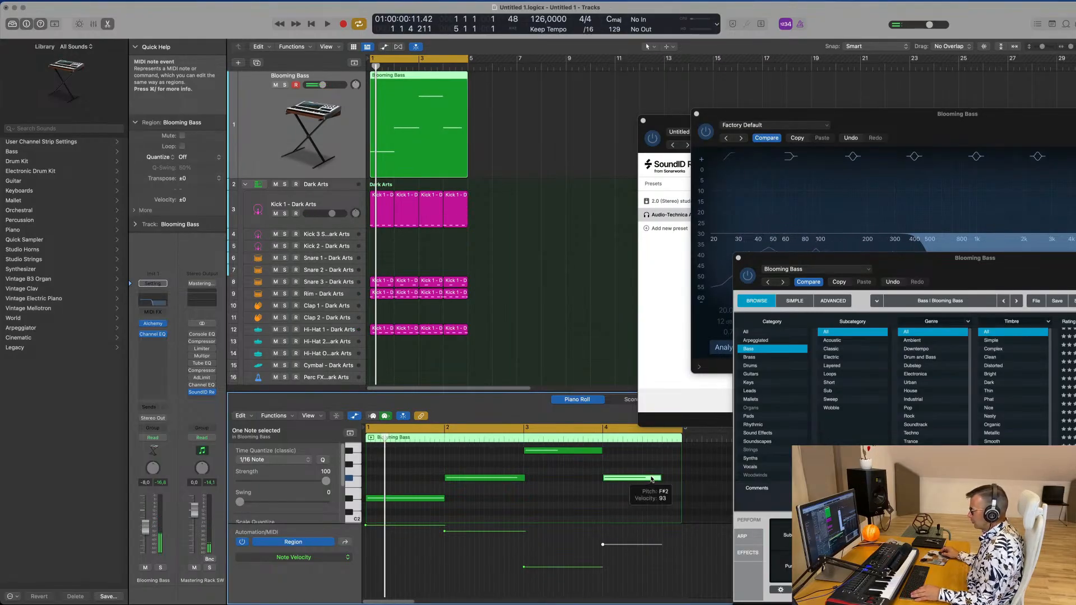
{"action": "left_click_drag", "start_coordinate": [652, 479], "coordinate": [712, 514]}
{"action": "key", "text": "space"}
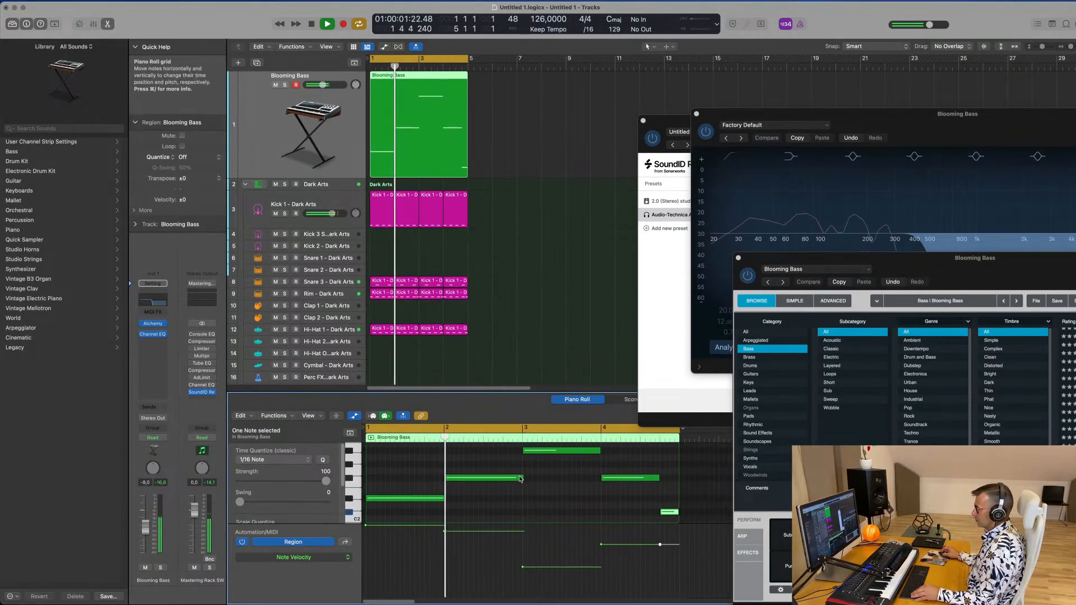
- Bring Alchemy into view and change the Blooming Bass snapshot to Ambient and Dirty, trying Tight Wobble on the way
{"action": "scroll", "coordinate": [483, 474], "scroll_direction": "down", "scroll_amount": 3}
{"action": "scroll", "coordinate": [471, 475], "scroll_direction": "down", "scroll_amount": 1}
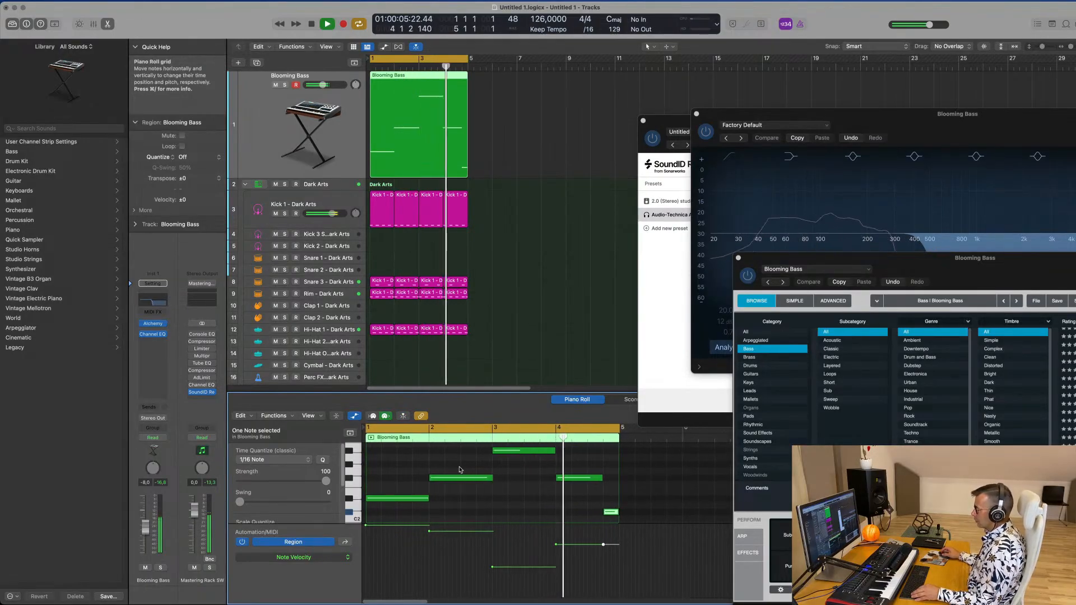
{"action": "scroll", "coordinate": [521, 479], "scroll_direction": "up", "scroll_amount": 2}
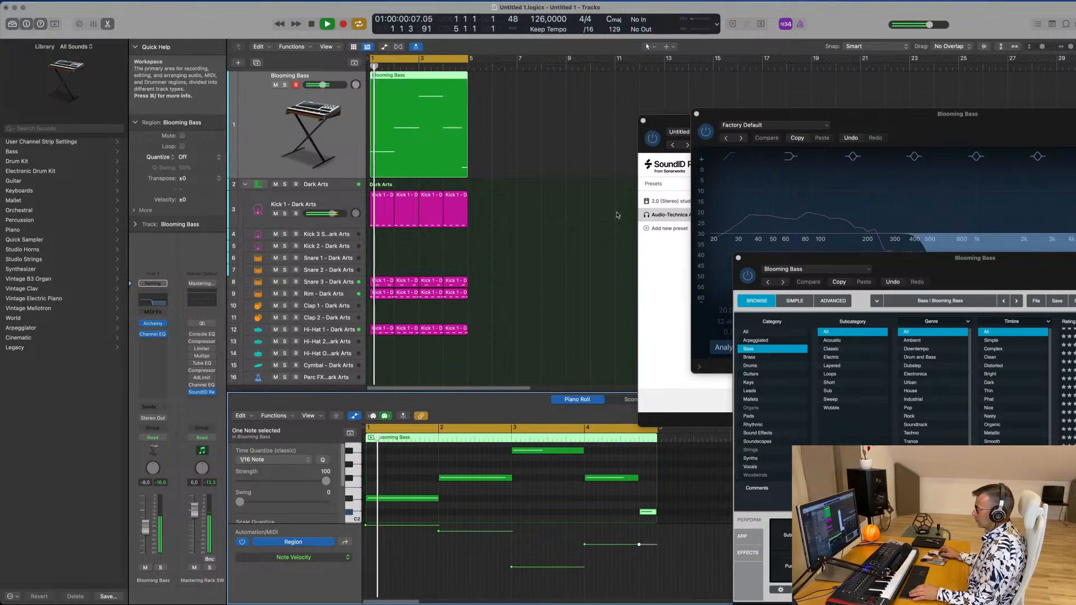
{"action": "left_click_drag", "start_coordinate": [947, 273], "coordinate": [590, 129]}
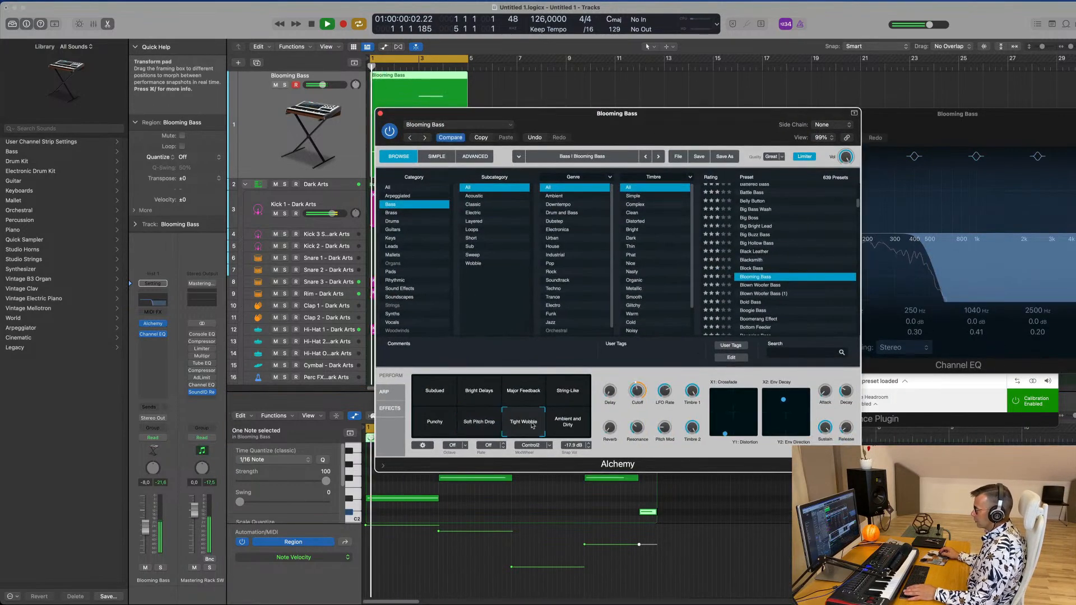
{"action": "left_click", "coordinate": [562, 426]}
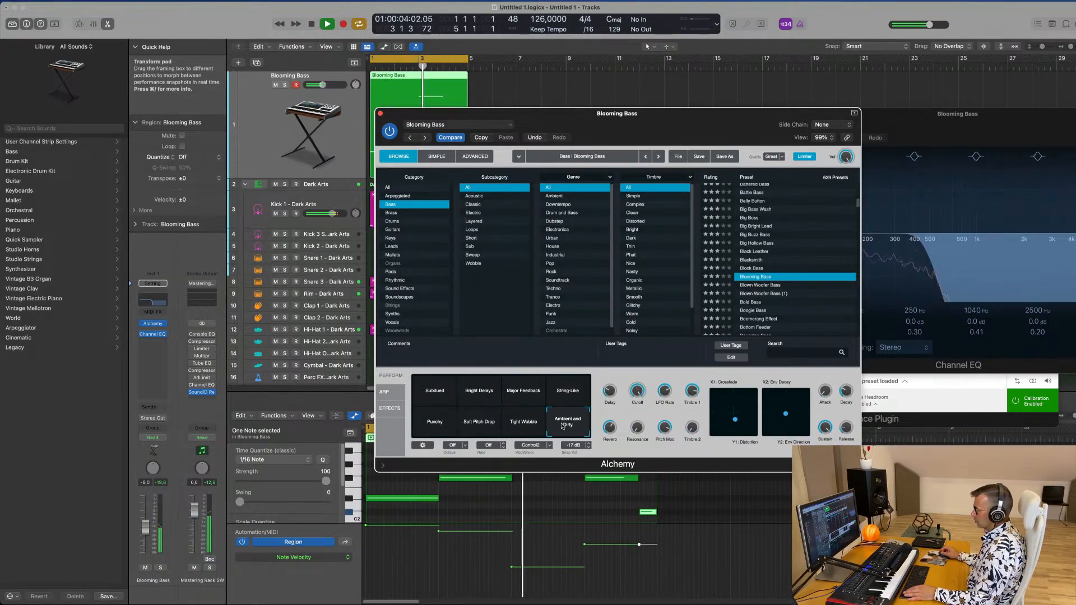
- Try the String-Like snapshot, switch Blooming Bass to Subdued, and move the Alchemy window clear of the notes
{"action": "left_click", "coordinate": [567, 395]}
{"action": "left_click", "coordinate": [435, 391]}
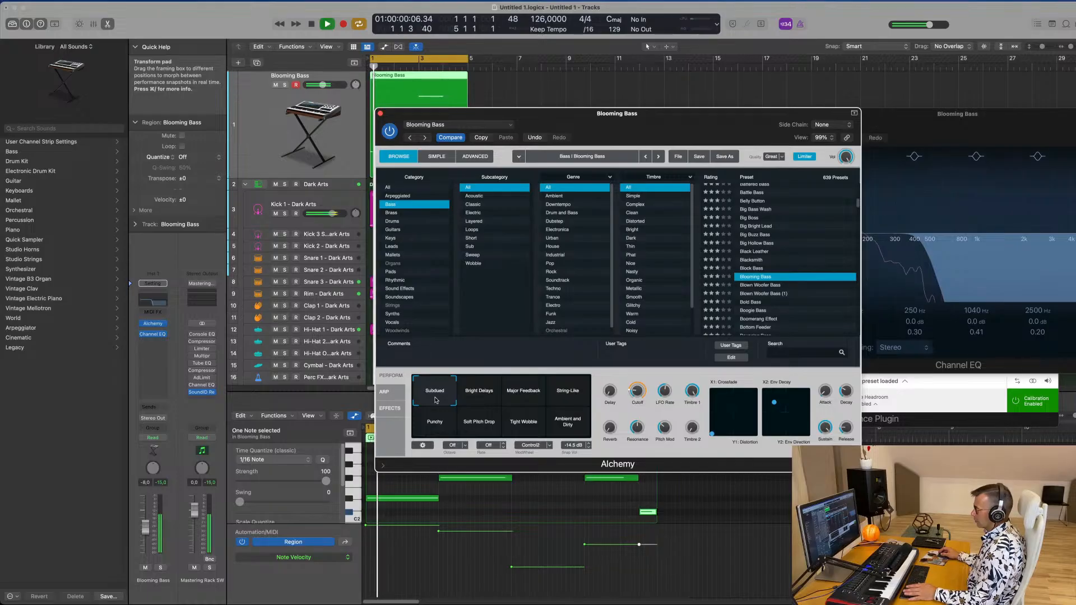
{"action": "left_click_drag", "start_coordinate": [643, 116], "coordinate": [683, 122]}
{"action": "left_click_drag", "start_coordinate": [769, 126], "coordinate": [919, 66]}
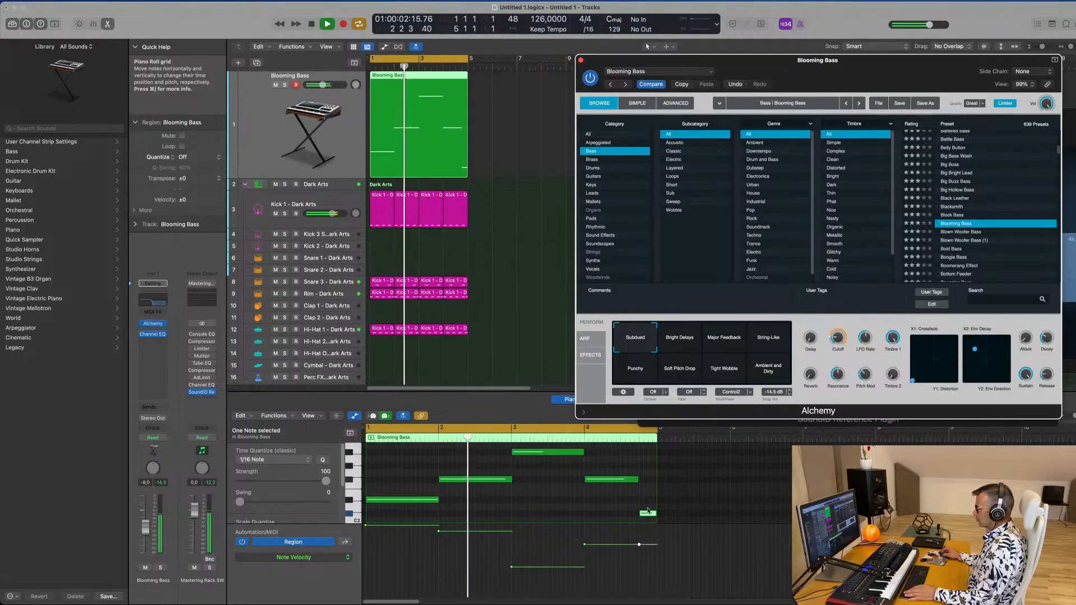
- Raise the short last bass note at the end of bar 4 by one octave
{"action": "left_click_drag", "start_coordinate": [648, 511], "coordinate": [644, 473]}
{"action": "scroll", "coordinate": [568, 470], "scroll_direction": "down", "scroll_amount": 3}
{"action": "key", "text": "super+Left"}
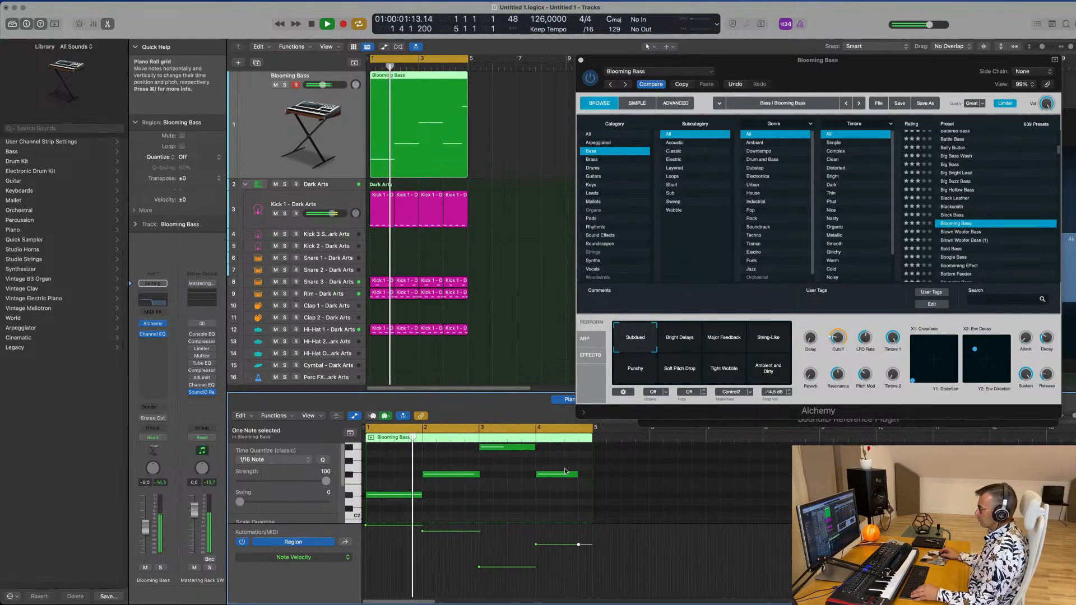
- Raise the fourth bass note by two semitones to G#2 and listen to the edited bass line with the drums
{"action": "left_click_drag", "start_coordinate": [550, 474], "coordinate": [549, 464]}
{"action": "scroll", "coordinate": [516, 486], "scroll_direction": "down", "scroll_amount": 1}
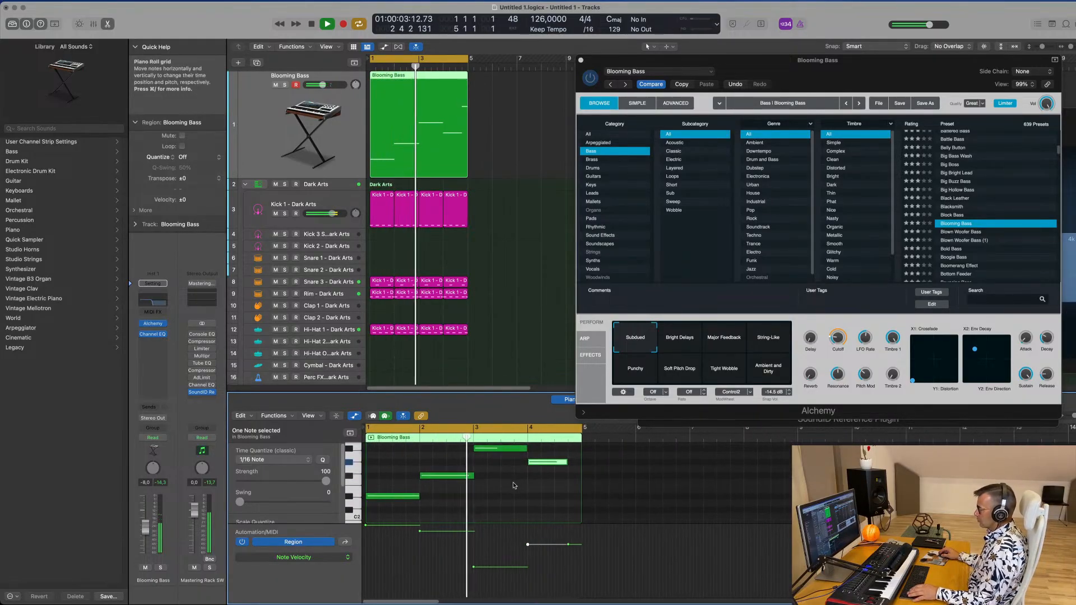
{"action": "key", "text": "Return"}
{"action": "scroll", "coordinate": [509, 492], "scroll_direction": "down", "scroll_amount": 2}
{"action": "scroll", "coordinate": [509, 492], "scroll_direction": "up", "scroll_amount": 2}
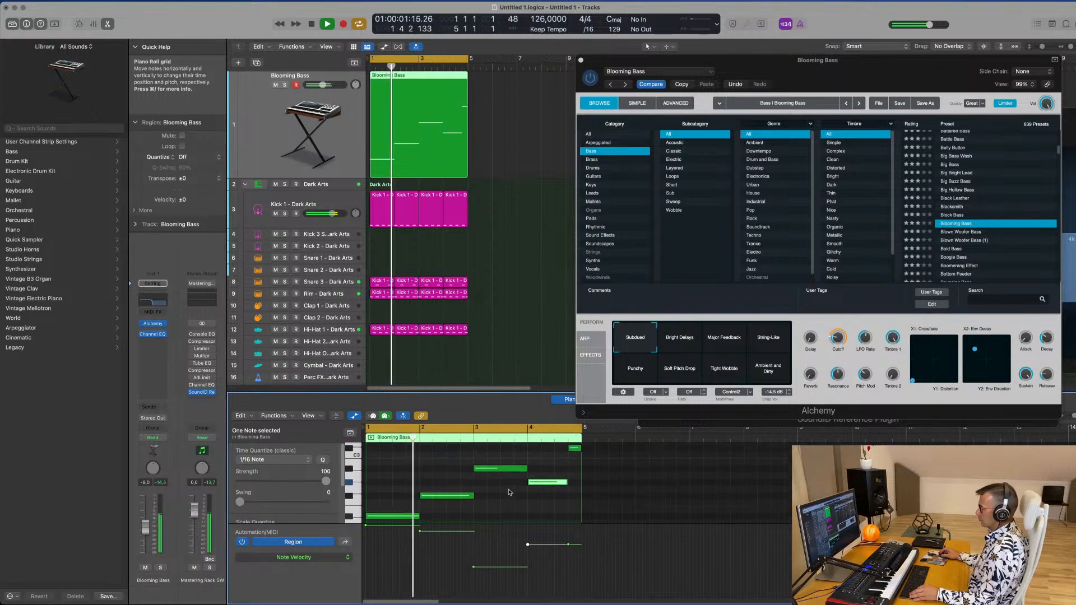
{"action": "scroll", "coordinate": [442, 468], "scroll_direction": "up", "scroll_amount": 1}
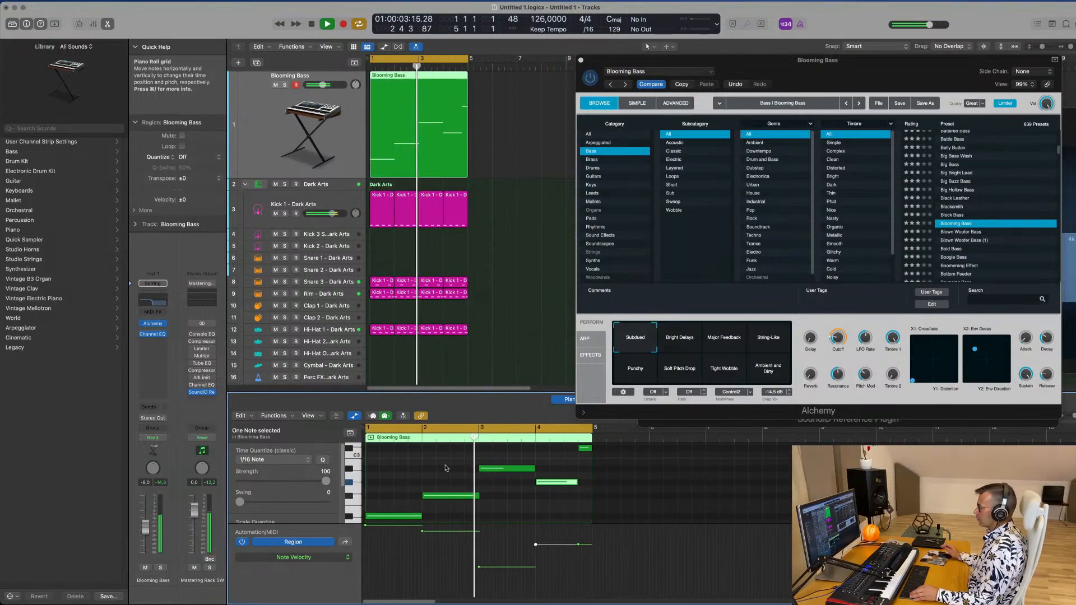
{"action": "scroll", "coordinate": [445, 470], "scroll_direction": "down", "scroll_amount": 1}
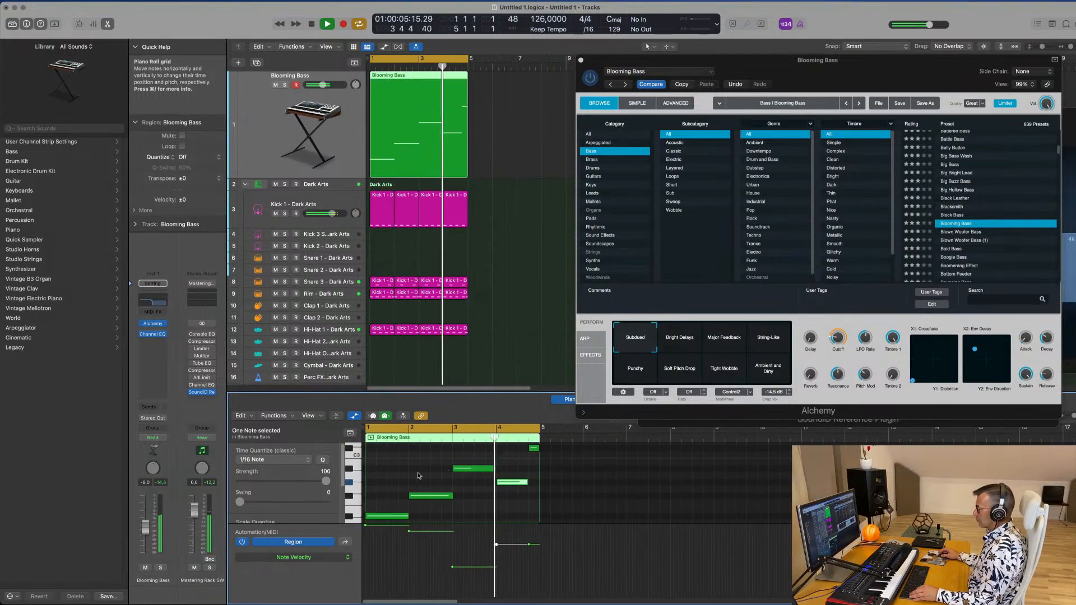
{"action": "scroll", "coordinate": [441, 473], "scroll_direction": "right", "scroll_amount": 3}
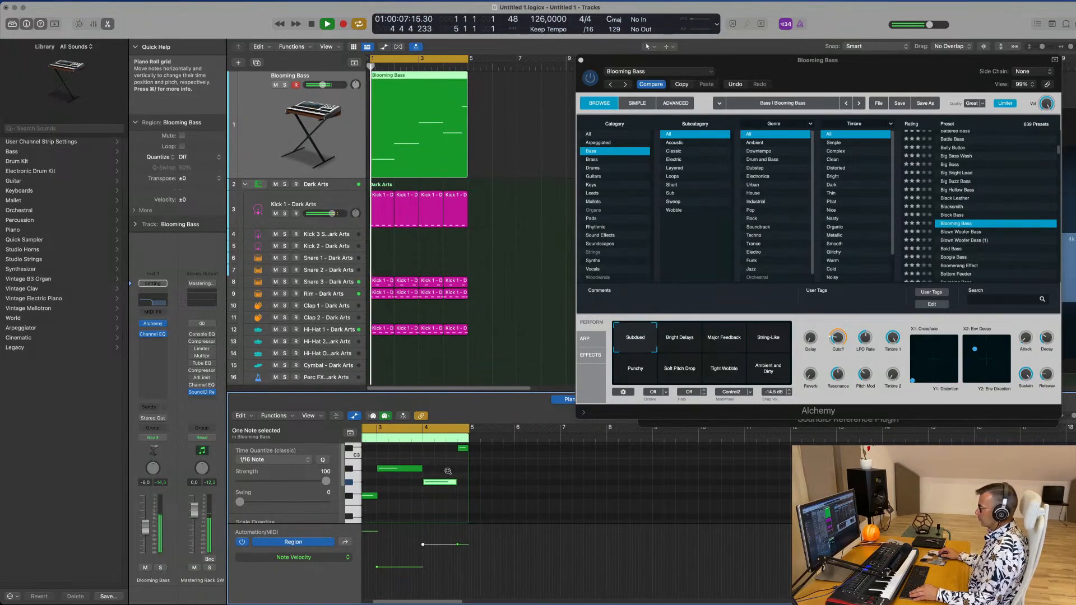
{"action": "left_click", "coordinate": [403, 415]}
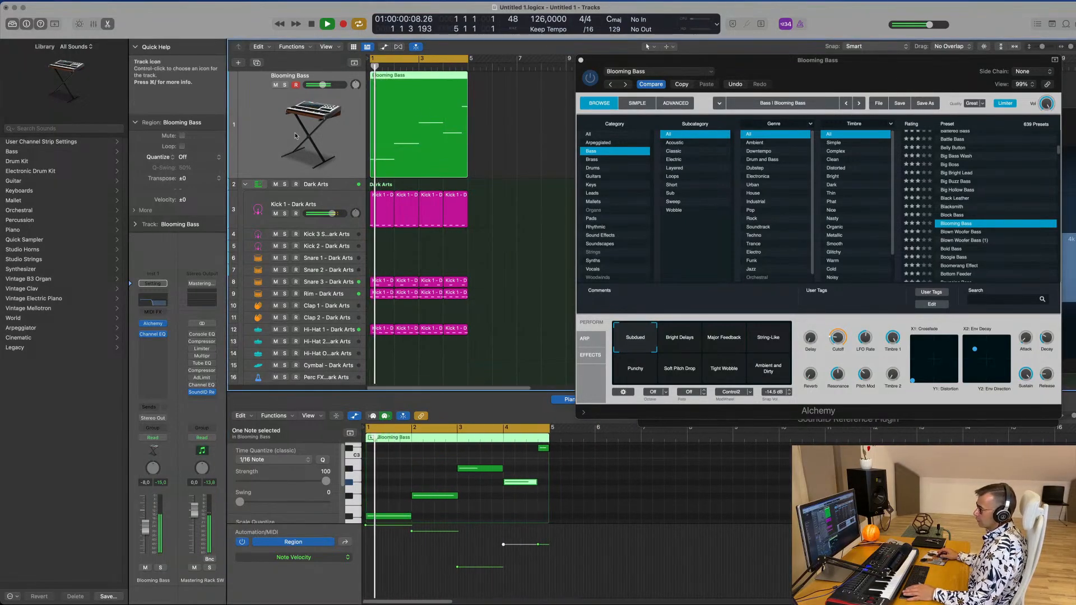
- Stop playback and insert a stereo Compressor after the Channel EQ on the Blooming Bass track
{"action": "key", "text": "space"}
{"action": "left_click", "coordinate": [158, 342]}
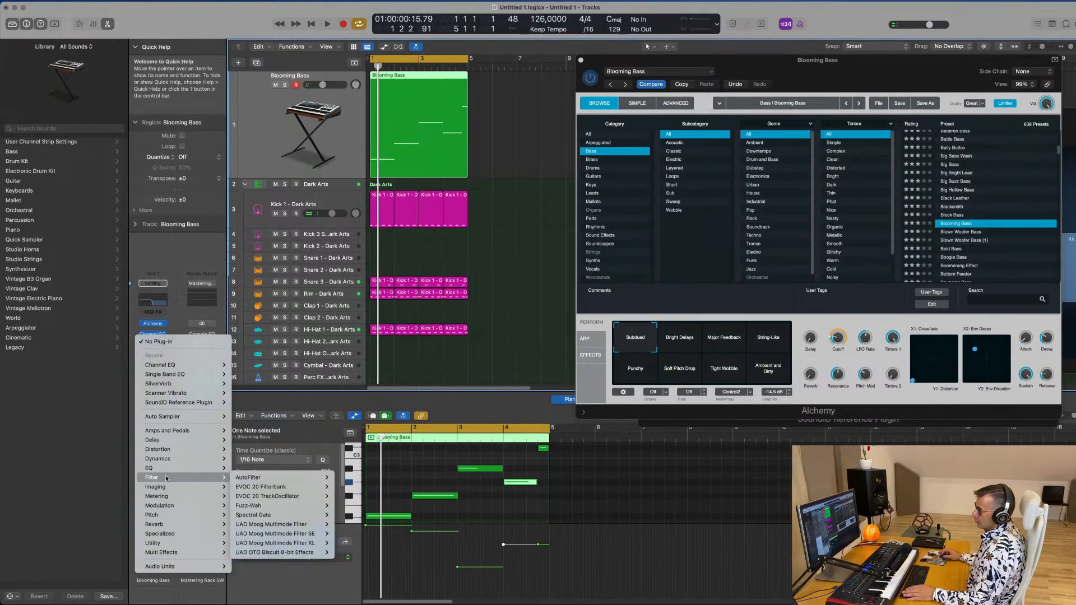
{"action": "mouse_move", "coordinate": [172, 465]}
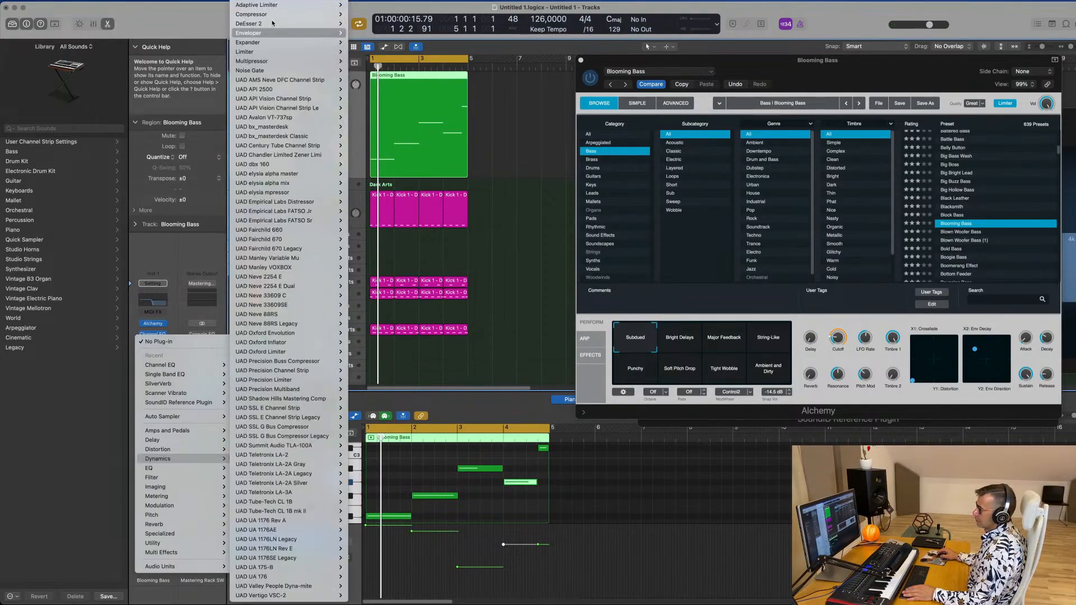
{"action": "mouse_move", "coordinate": [278, 14]}
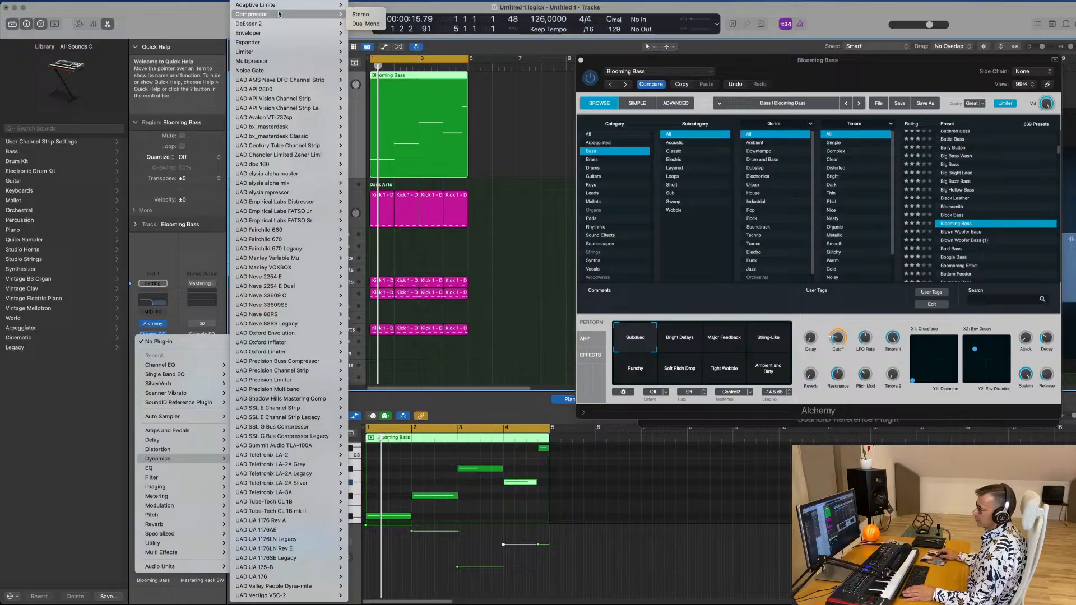
{"action": "left_click", "coordinate": [377, 15]}
{"action": "left_click_drag", "start_coordinate": [595, 117], "coordinate": [714, 93]}
{"action": "key", "text": "space"}
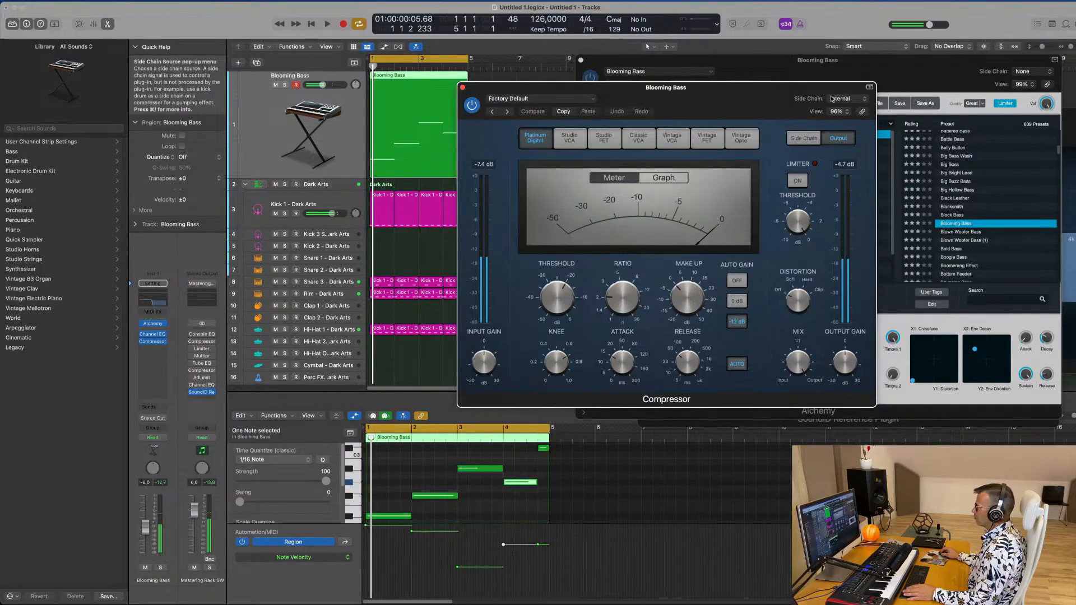
- Set the bass Compressor's side chain source to Kick 1 - Dark Arts (Inst 2)
{"action": "left_click", "coordinate": [839, 99]}
{"action": "mouse_move", "coordinate": [847, 115]}
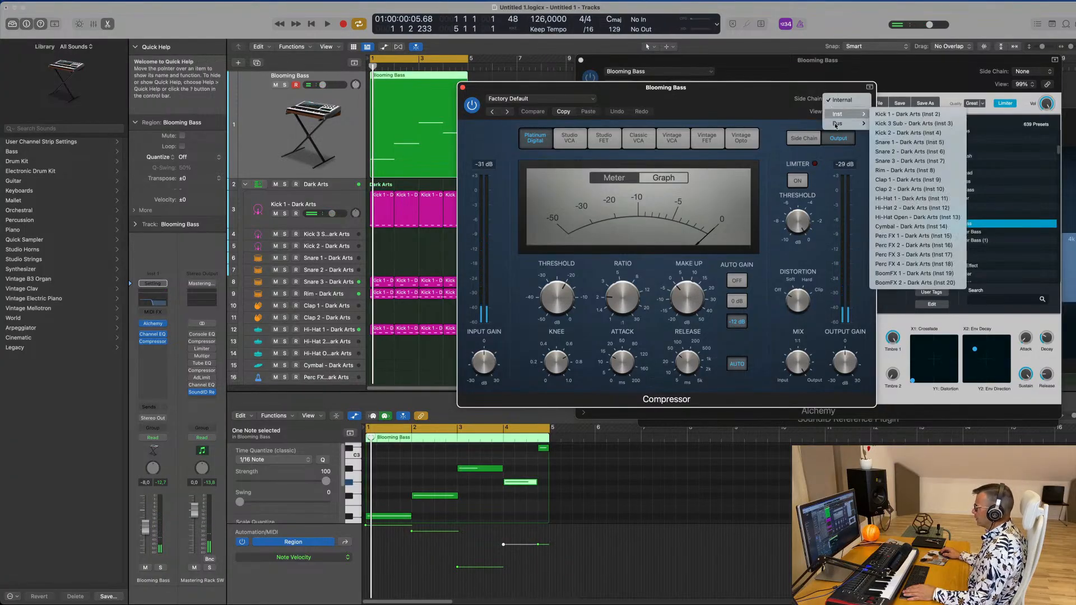
{"action": "left_click", "coordinate": [916, 115]}
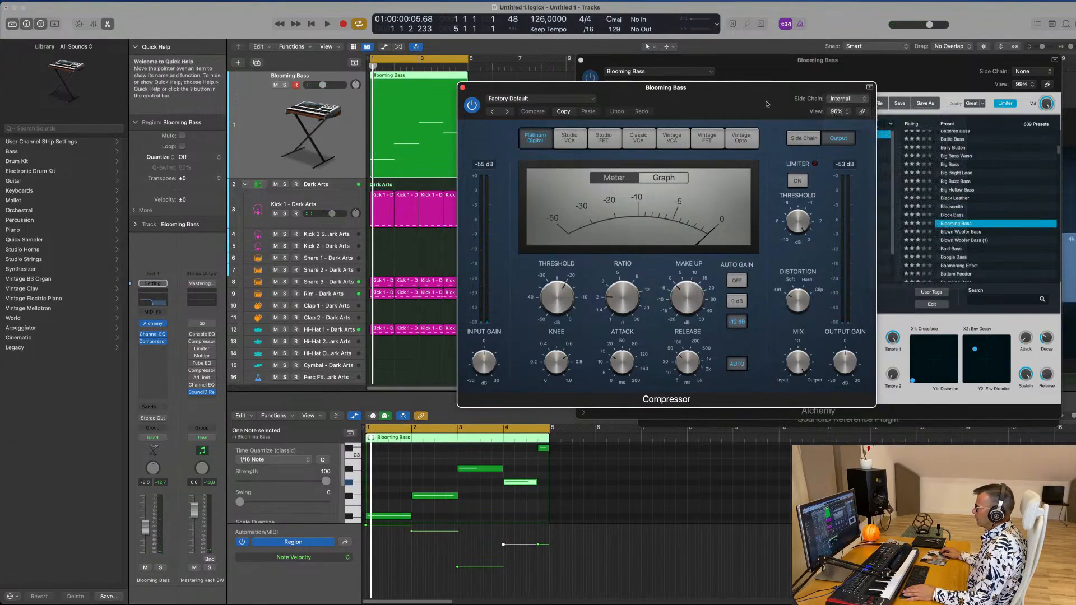
- Raise the bass Compressor's ratio while the loop plays and move its window to keep the tracks in view
{"action": "key", "text": "space"}
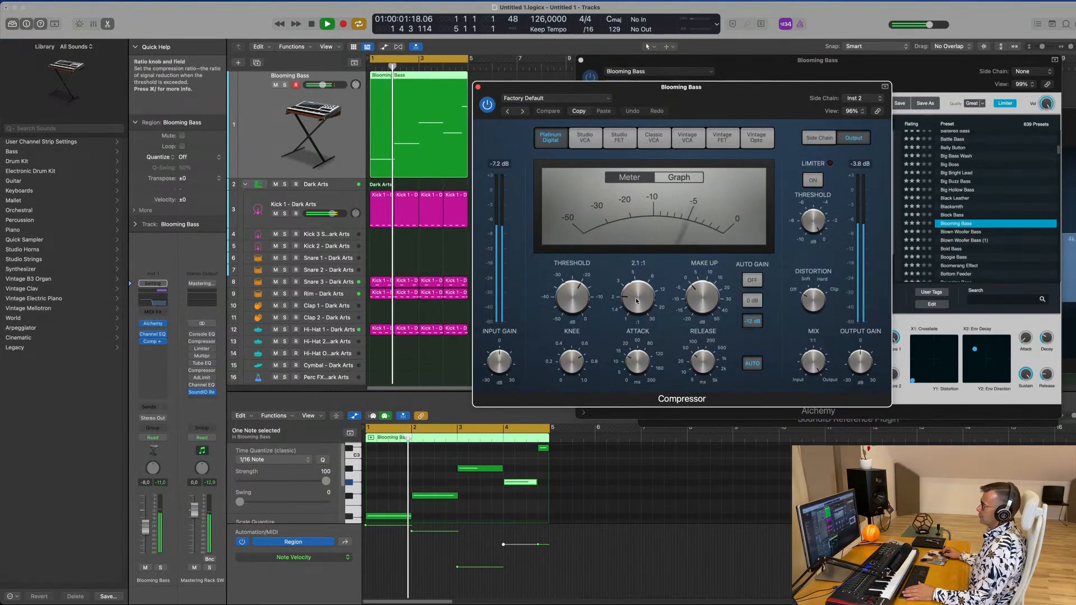
{"action": "left_click_drag", "start_coordinate": [640, 290], "coordinate": [642, 276]}
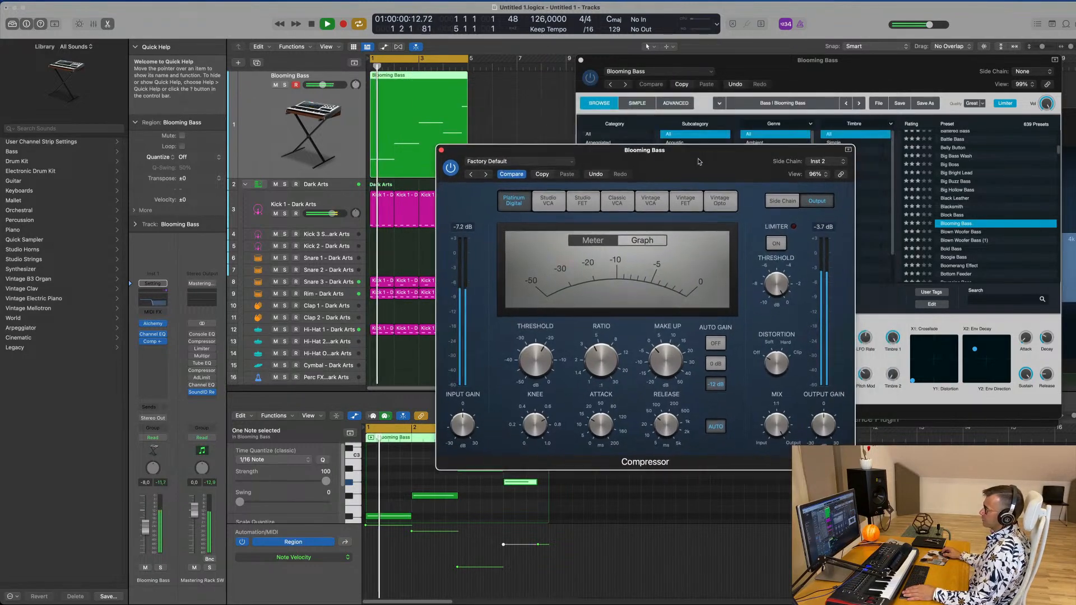
{"action": "left_click_drag", "start_coordinate": [736, 98], "coordinate": [699, 162]}
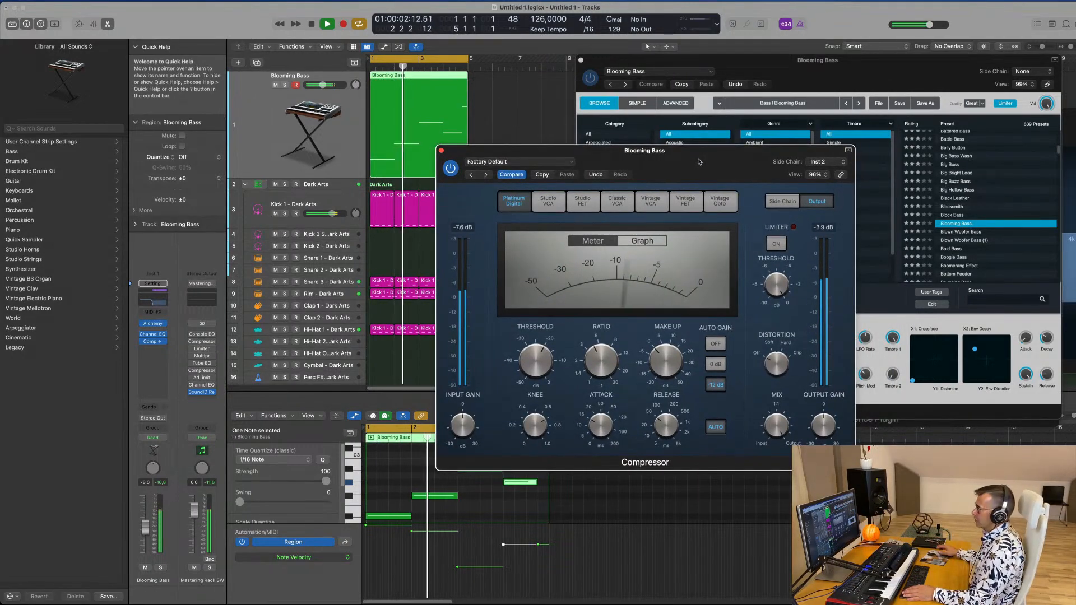
{"action": "left_click_drag", "start_coordinate": [691, 154], "coordinate": [844, 154]}
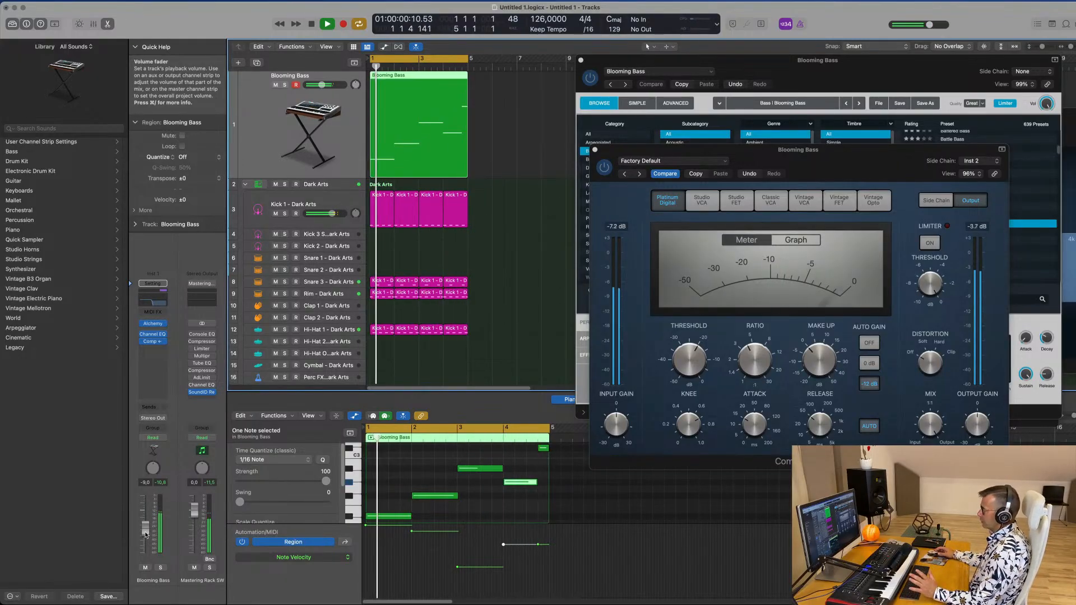
{"action": "left_click_drag", "start_coordinate": [875, 158], "coordinate": [852, 175]}
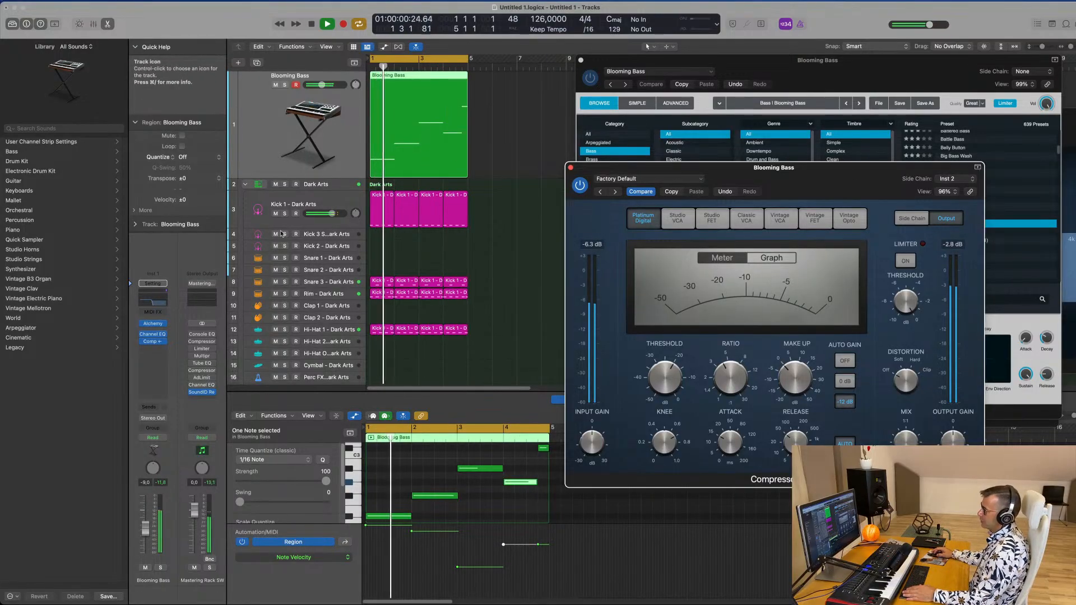
- Raise the high-cut frequency in the bass track's Channel EQ to about 790 Hz and close the EQ
{"action": "left_click", "coordinate": [152, 325]}
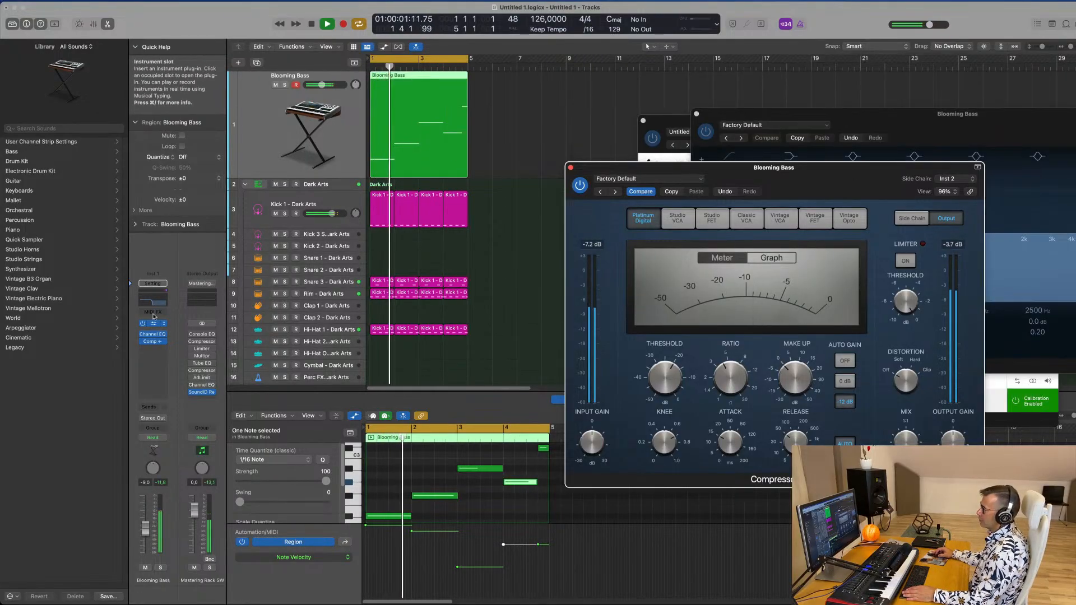
{"action": "left_click", "coordinate": [150, 306]}
{"action": "left_click", "coordinate": [149, 306]}
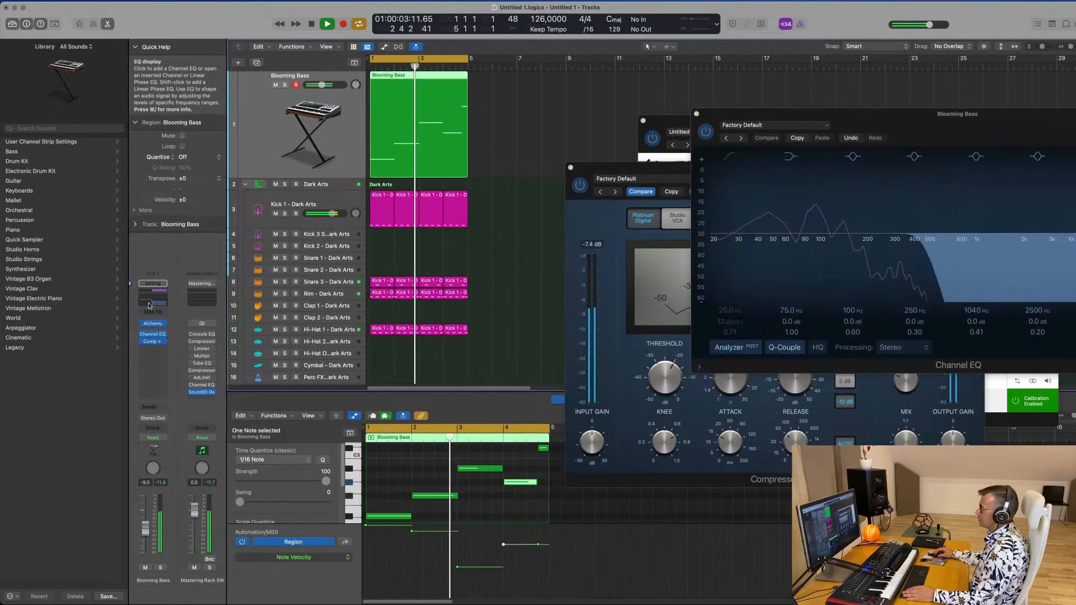
{"action": "left_click_drag", "start_coordinate": [634, 262], "coordinate": [663, 258]}
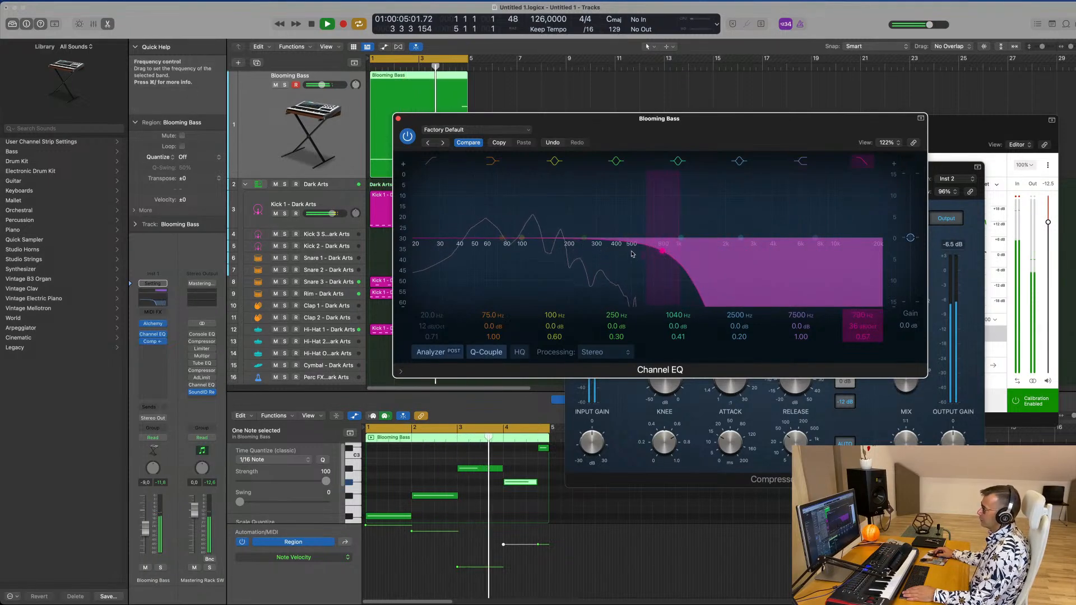
{"action": "left_click", "coordinate": [398, 120]}
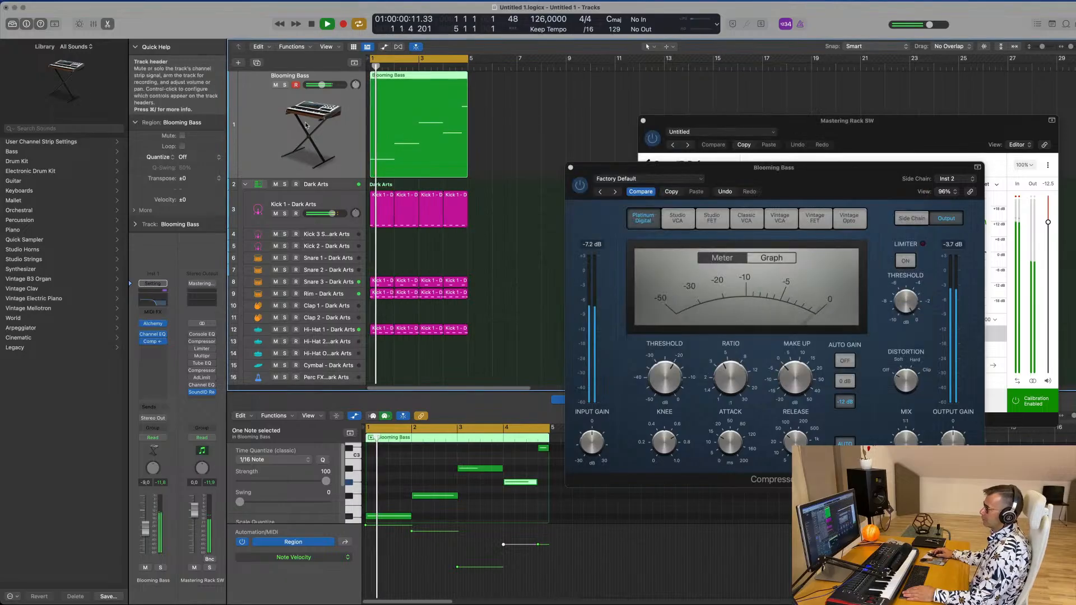
- Reopen Alchemy on the bass track and set its Cutoff to 29 % while the loop plays
{"action": "left_click", "coordinate": [153, 324]}
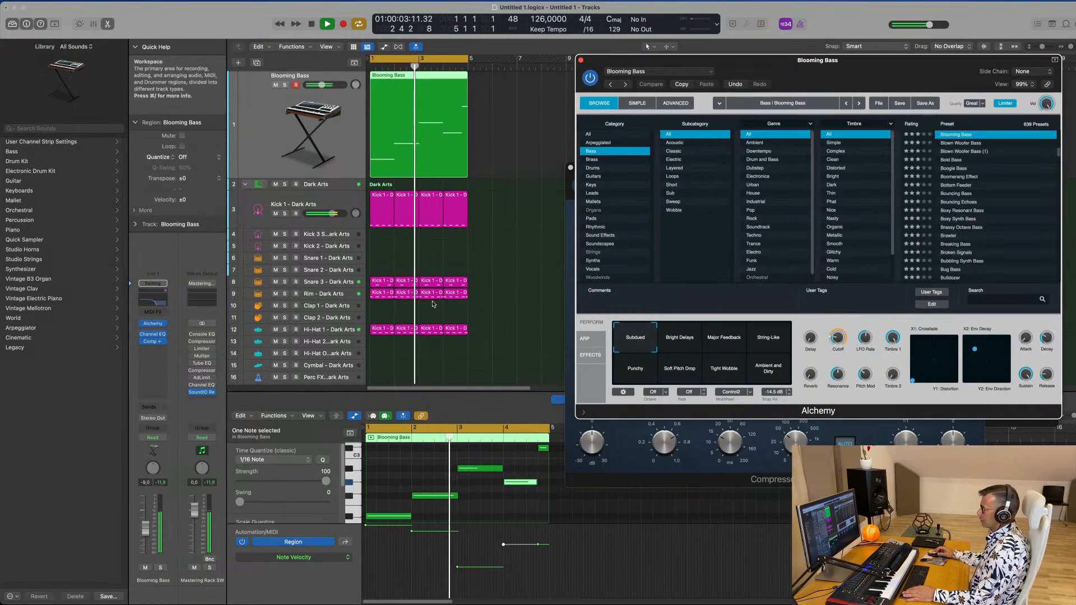
{"action": "mouse_move", "coordinate": [841, 338]}
{"action": "left_mouse_down"}
{"action": "mouse_move", "coordinate": [845, 317]}
{"action": "mouse_move", "coordinate": [842, 330]}
{"action": "left_mouse_up"}
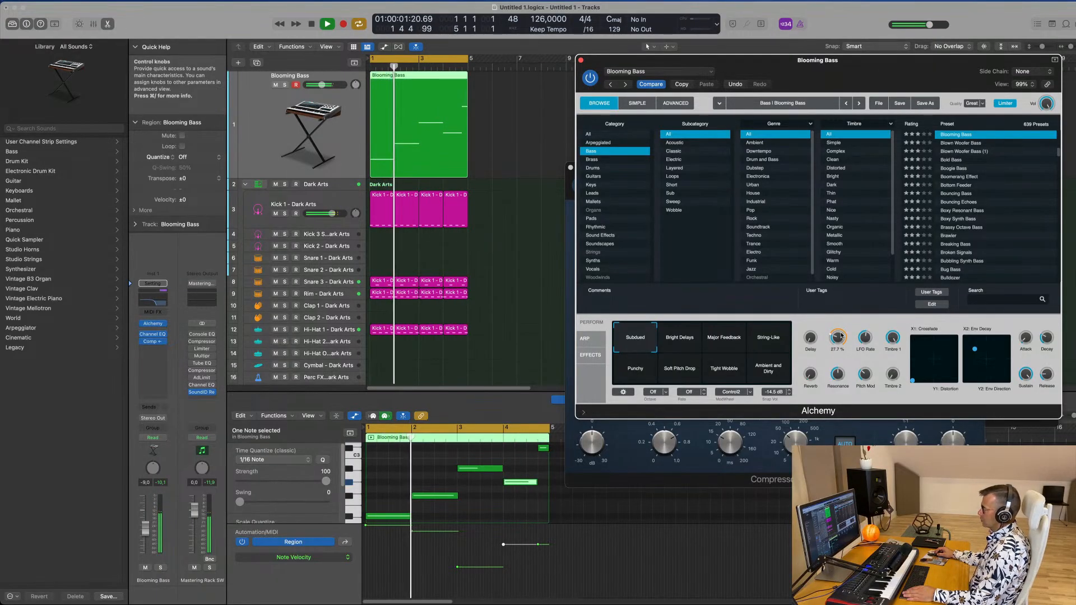
{"action": "left_click_drag", "start_coordinate": [841, 335], "coordinate": [842, 335]}
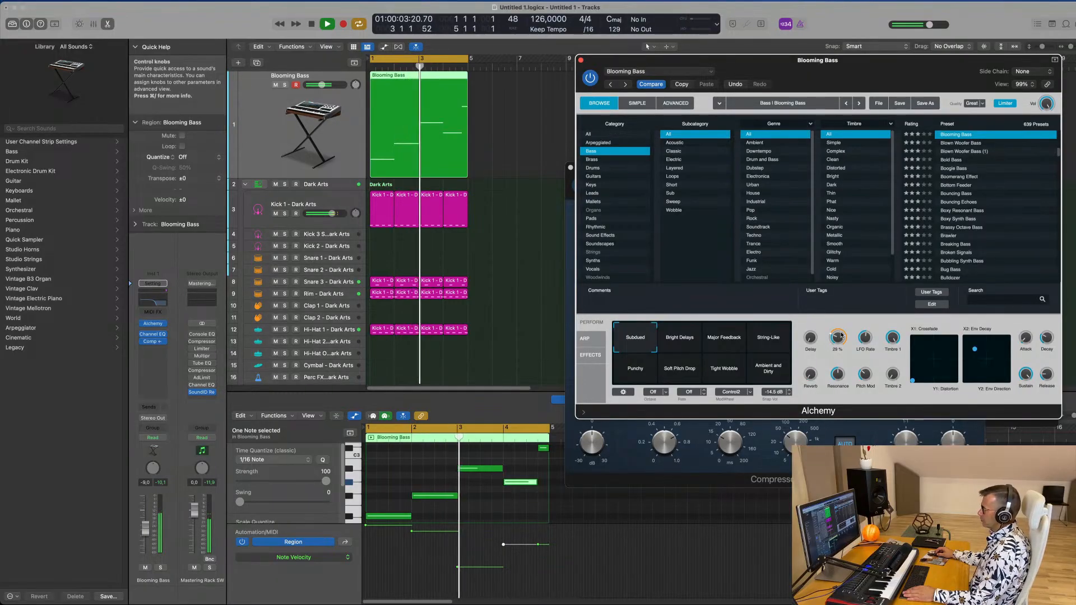
- Raise Alchemy's Pitch Mod to 70.7 %, adjust the Timbre 2 and LFO Rate controls, and close the synth window
{"action": "left_click_drag", "start_coordinate": [869, 376], "coordinate": [870, 352]}
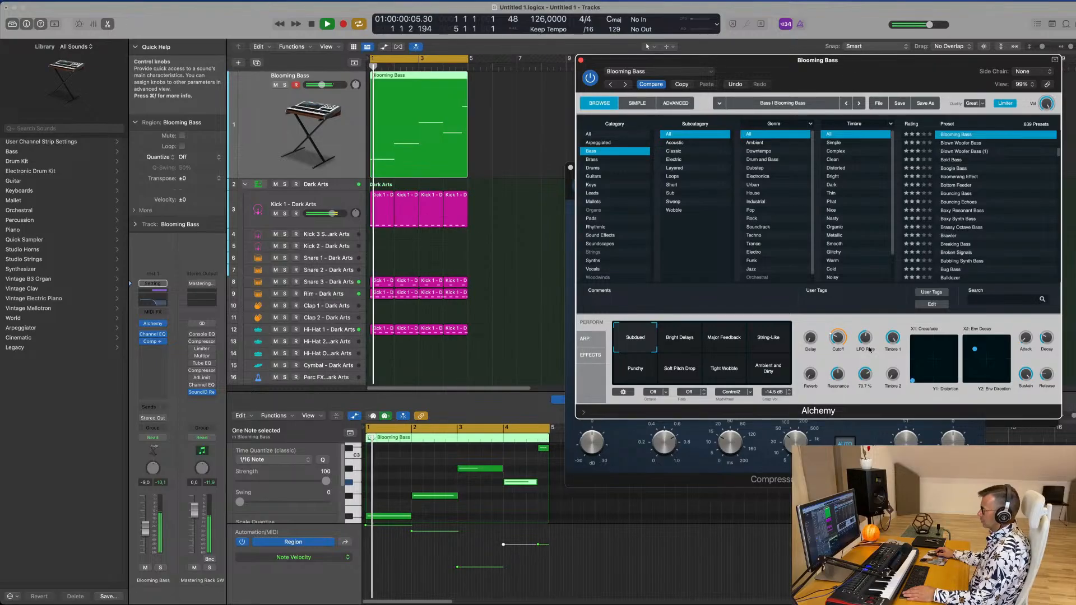
{"action": "left_click_drag", "start_coordinate": [895, 334], "coordinate": [892, 384]}
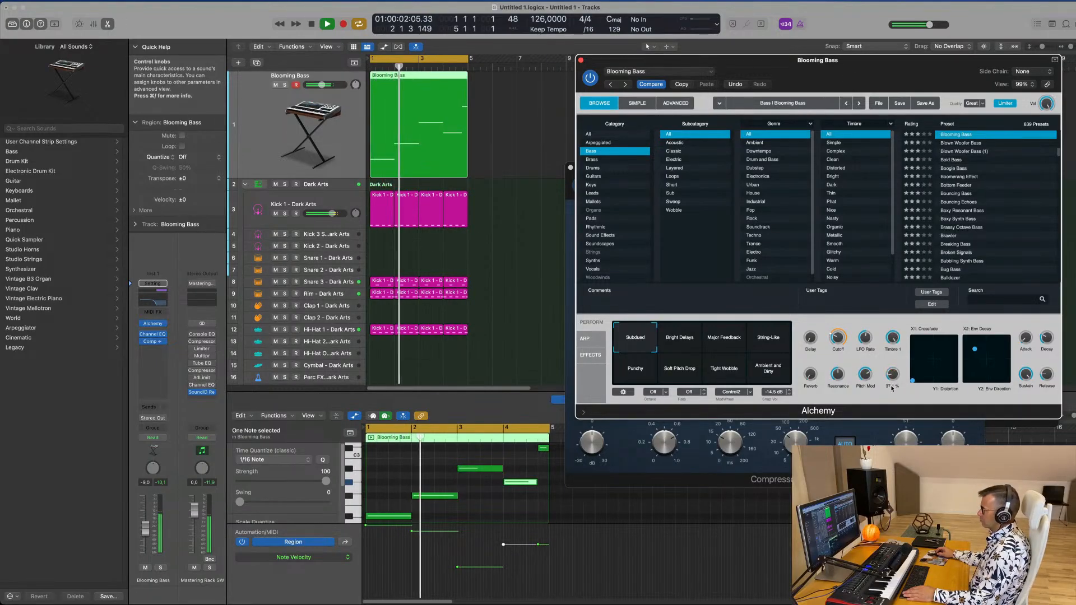
{"action": "left_click_drag", "start_coordinate": [865, 337], "coordinate": [869, 331]}
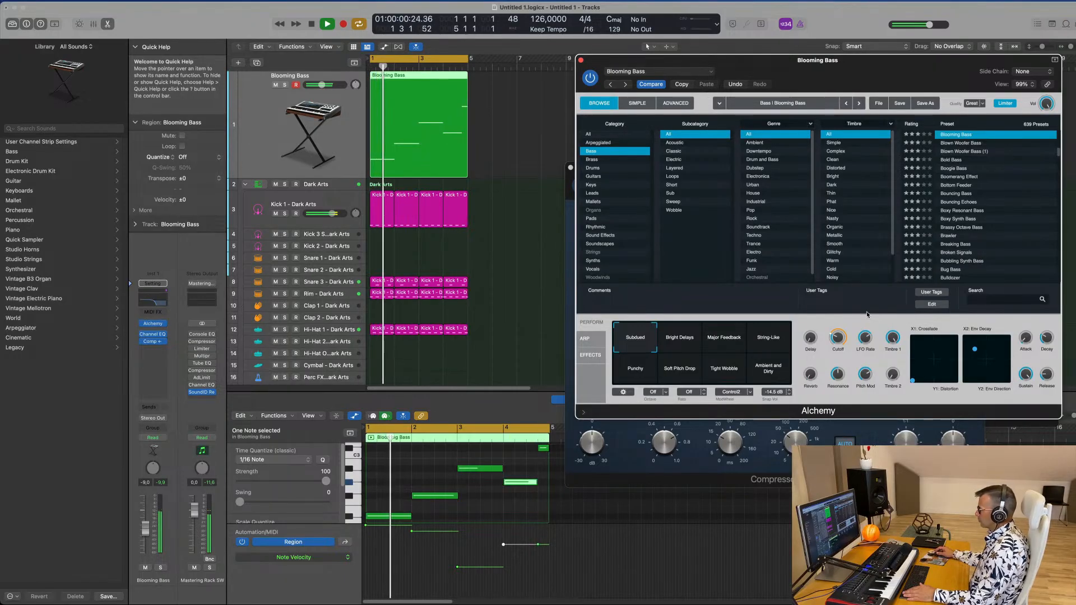
{"action": "mouse_move", "coordinate": [913, 383]}
{"action": "left_mouse_down"}
{"action": "mouse_move", "coordinate": [942, 383]}
{"action": "mouse_move", "coordinate": [904, 368]}
{"action": "mouse_move", "coordinate": [903, 388]}
{"action": "left_mouse_up"}
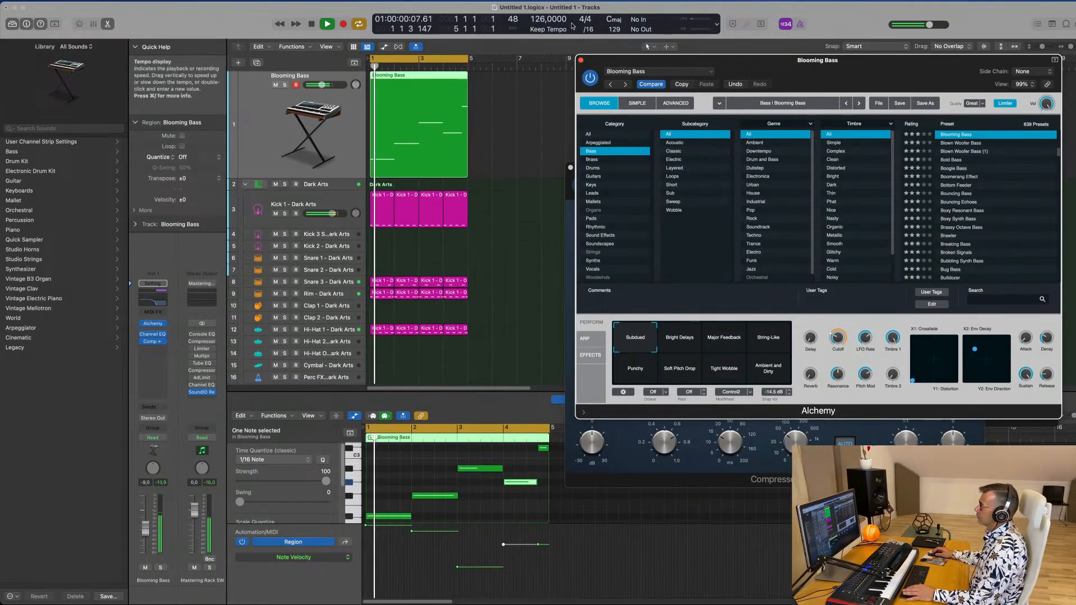
{"action": "left_click", "coordinate": [580, 60]}
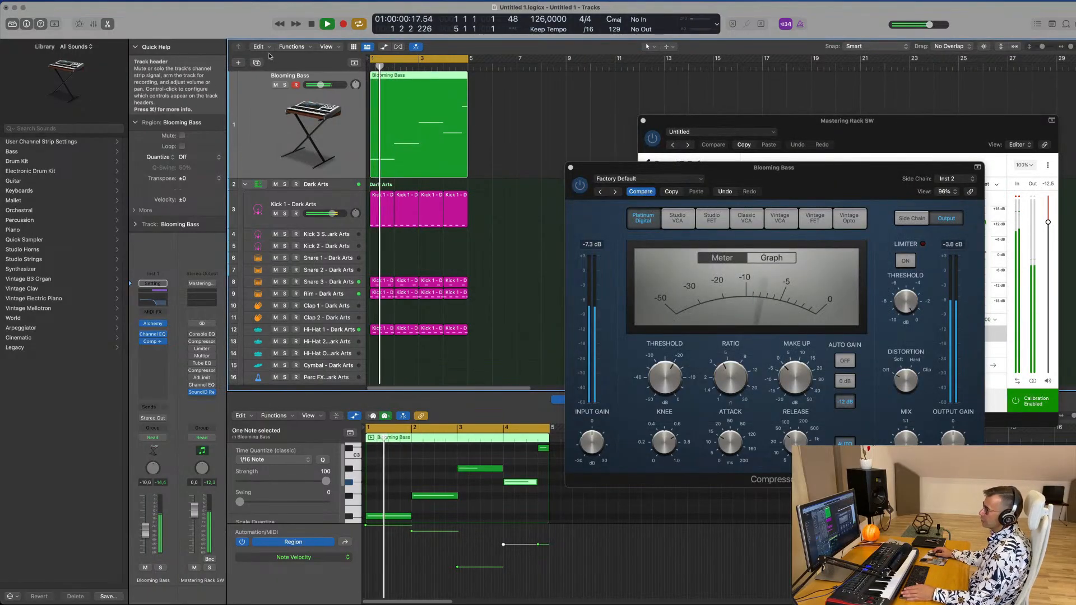
- Duplicate the Blooming Bass track and replace the high cut in the copy's Channel EQ with a low cut at 398 Hz
{"action": "left_click", "coordinate": [255, 64]}
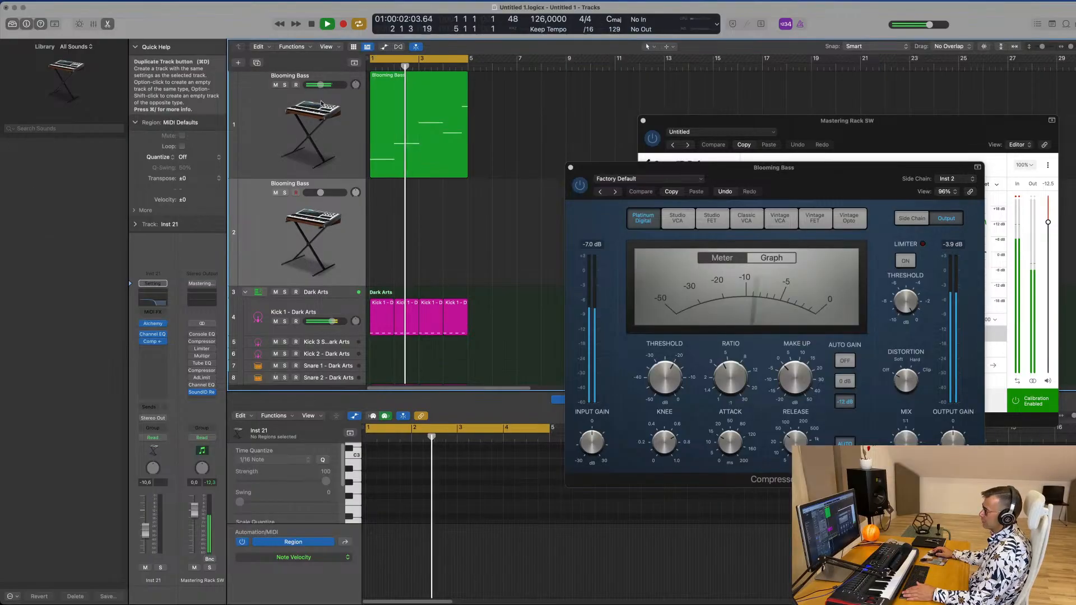
{"action": "left_click", "coordinate": [158, 303]}
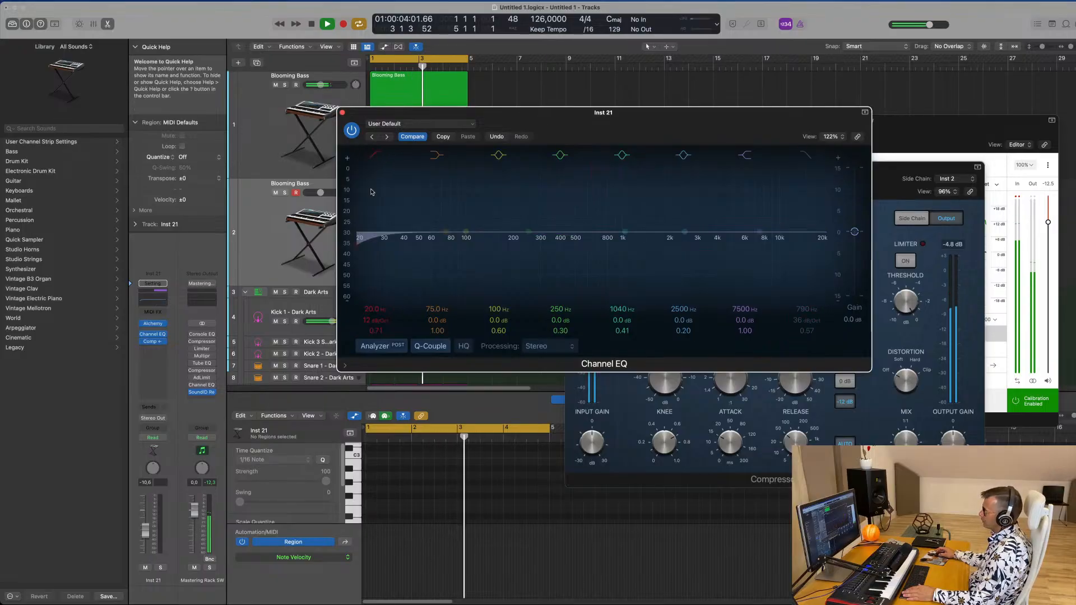
{"action": "left_click_drag", "start_coordinate": [370, 192], "coordinate": [561, 179]}
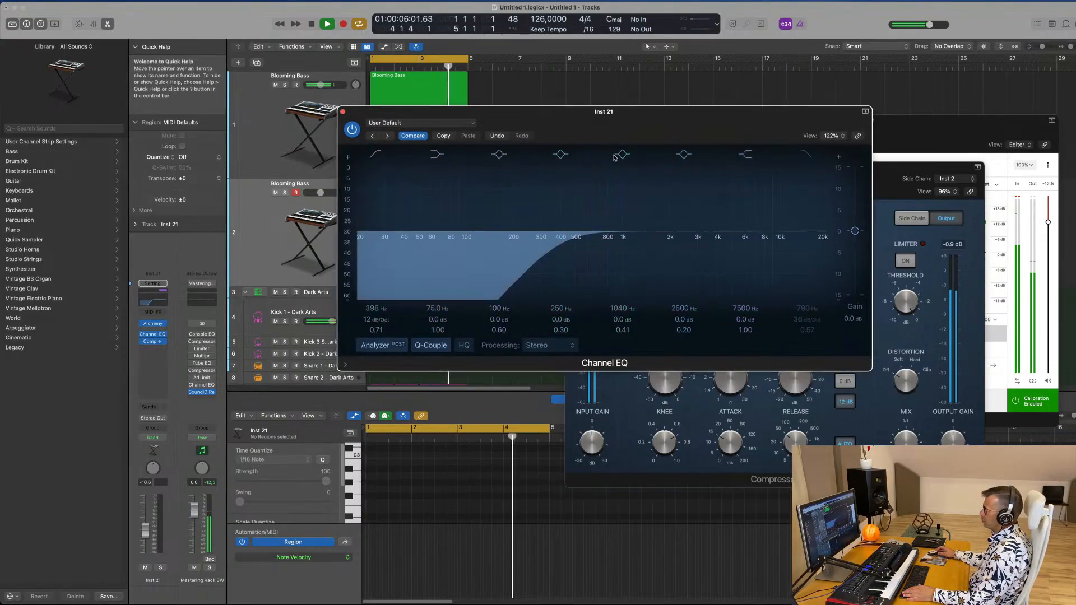
- Open Alchemy on the duplicated track, copy the Blooming Bass MIDI region onto that track, and play the loop
{"action": "left_click", "coordinate": [343, 112]}
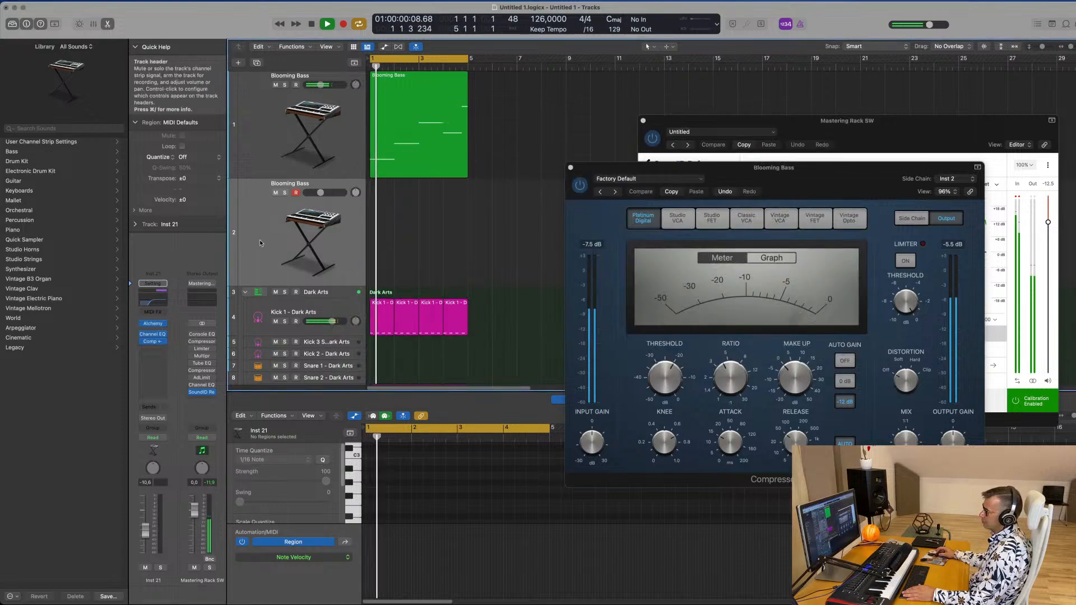
{"action": "left_click", "coordinate": [154, 325]}
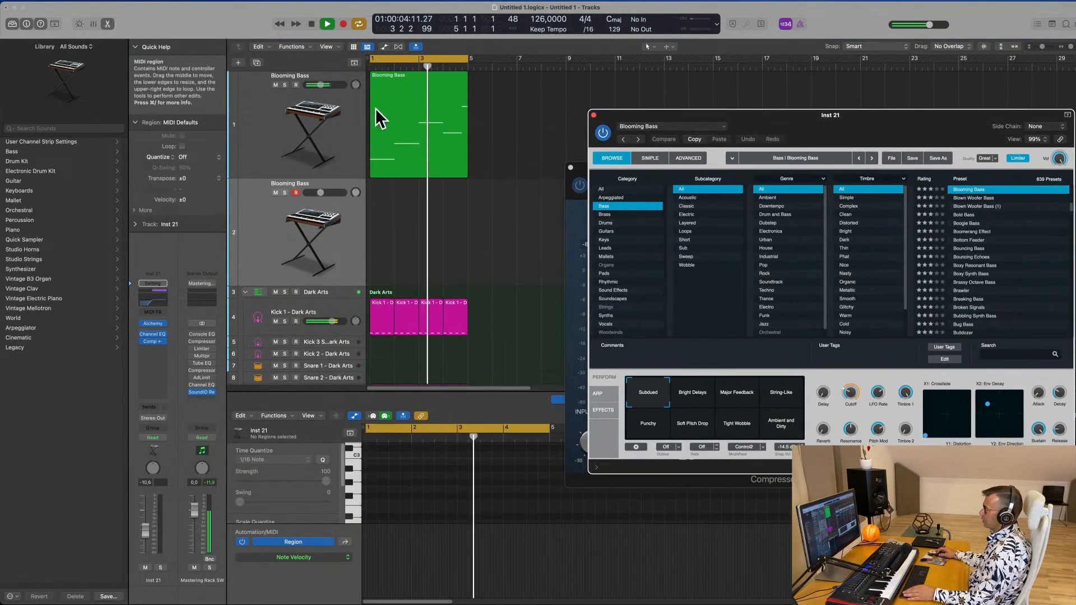
{"action": "left_click_drag", "start_coordinate": [416, 103], "coordinate": [412, 210]}
{"action": "key", "text": "space"}
{"action": "key", "text": "space"}
{"action": "key", "text": "space"}
{"action": "left_click", "coordinate": [418, 475]}
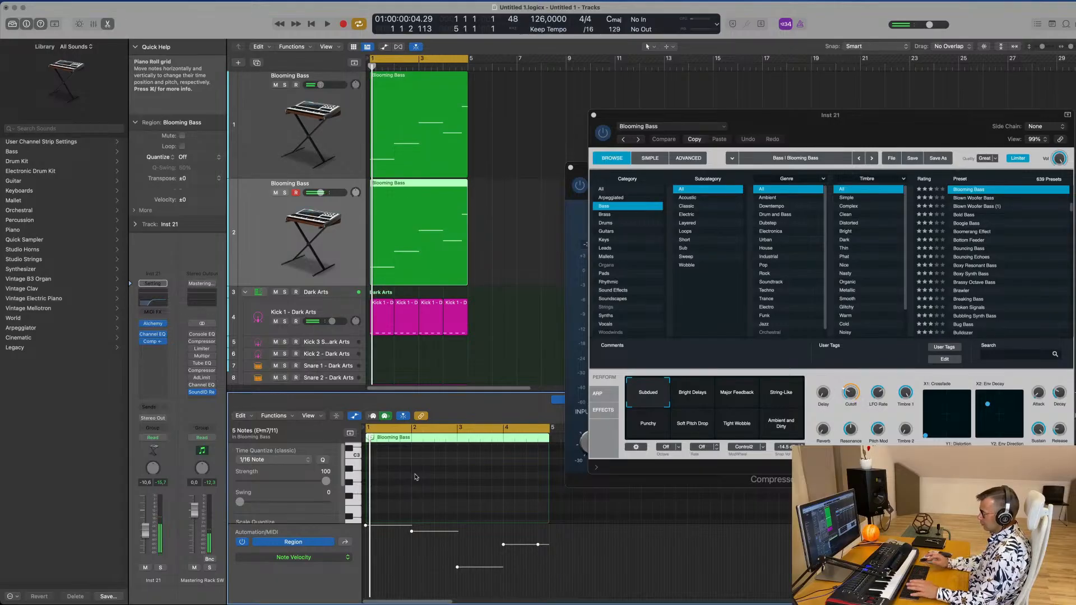
{"action": "key", "text": "space"}
- Audition Alchemy's Brass presets on the duplicated track, including Brass Response, Out Of Touch and Vintage Brassy Bass, while the loop plays
{"action": "left_click_drag", "start_coordinate": [858, 126], "coordinate": [766, 84]}
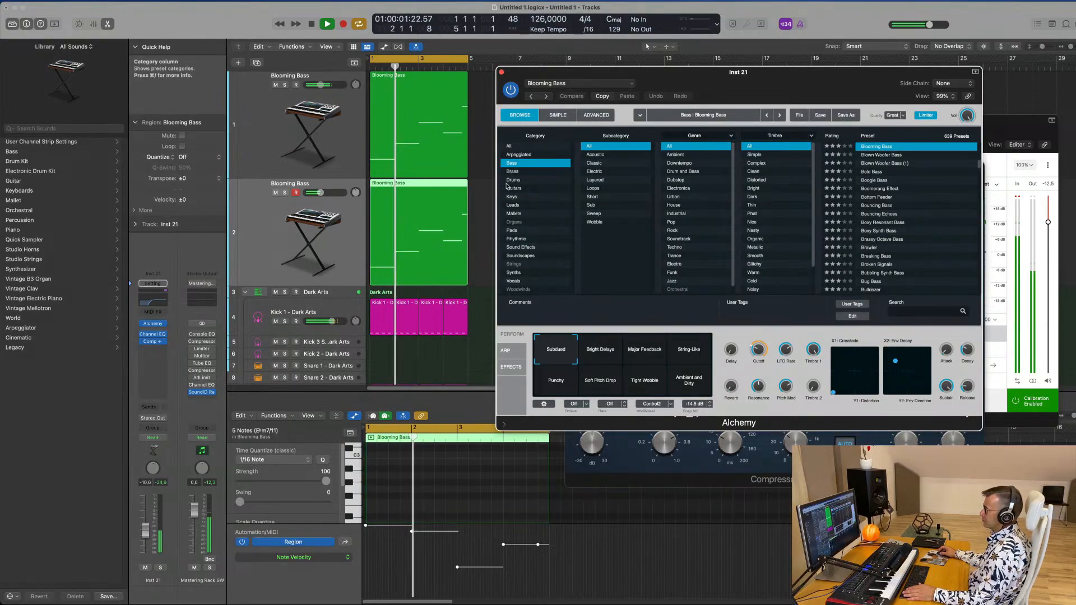
{"action": "left_click", "coordinate": [524, 171]}
{"action": "key", "text": "space"}
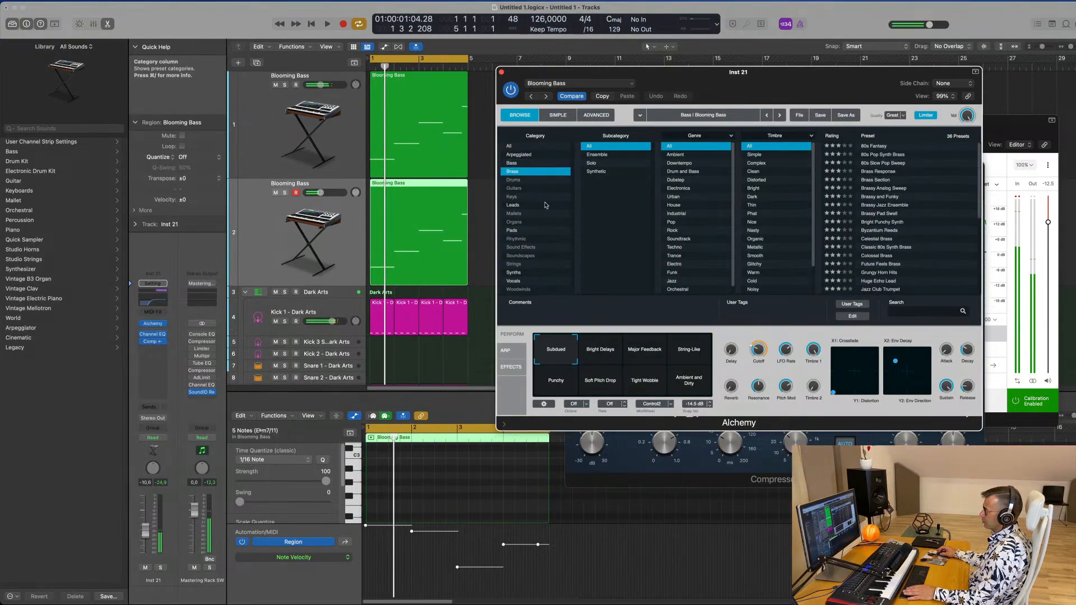
{"action": "key", "text": "space"}
{"action": "key", "text": "space"}
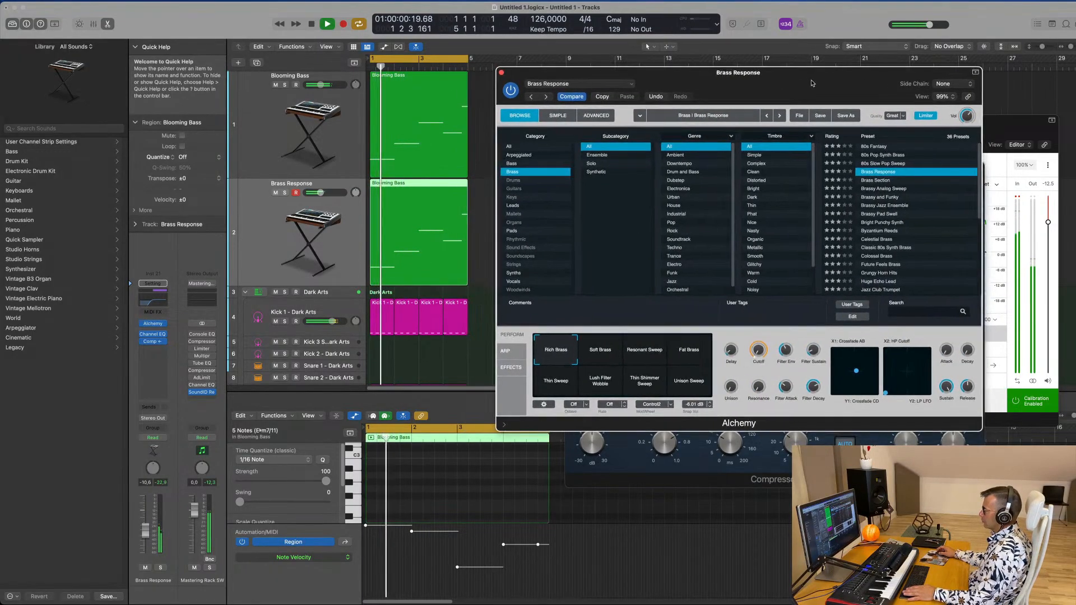
{"action": "scroll", "coordinate": [892, 196], "scroll_direction": "down", "scroll_amount": 5}
{"action": "left_click", "coordinate": [883, 197]}
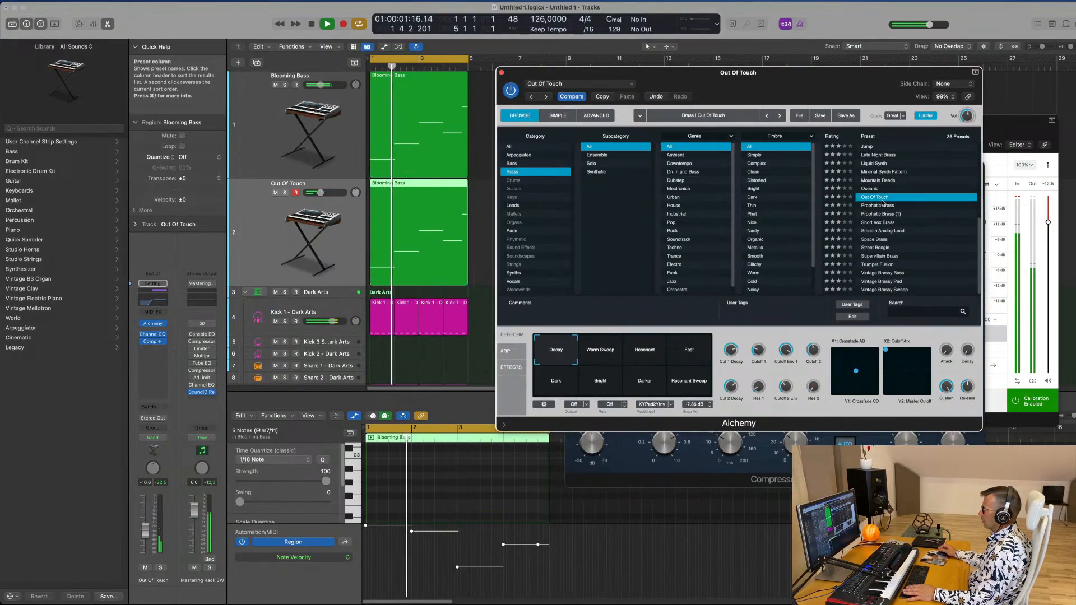
{"action": "left_click_drag", "start_coordinate": [812, 77], "coordinate": [769, 62]}
{"action": "key", "text": "space"}
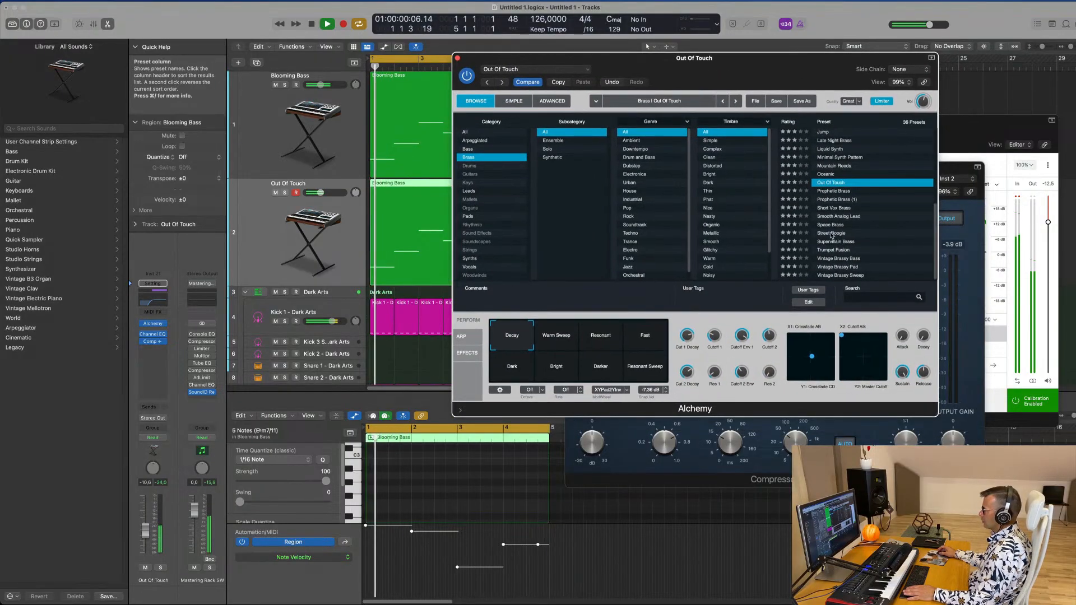
{"action": "left_click", "coordinate": [831, 233]}
{"action": "left_click", "coordinate": [838, 252]}
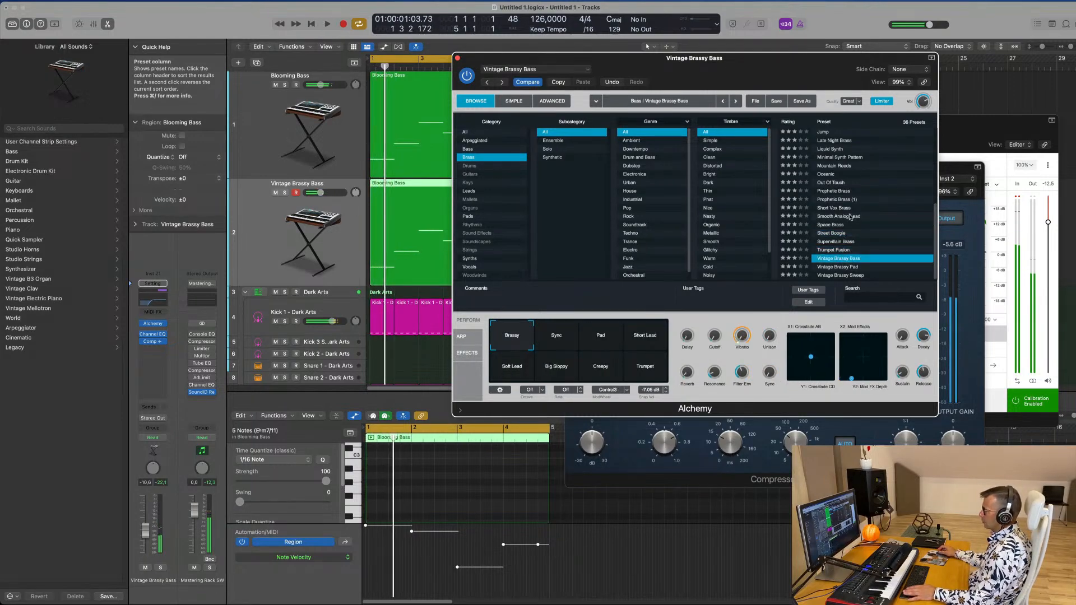
- Try Vintage Brassy Bass's Sync, Pad, Short Lead, Soft Lead, Big Sloppy, Creepy and Trumpet snapshots against the loop
{"action": "left_click", "coordinate": [566, 350]}
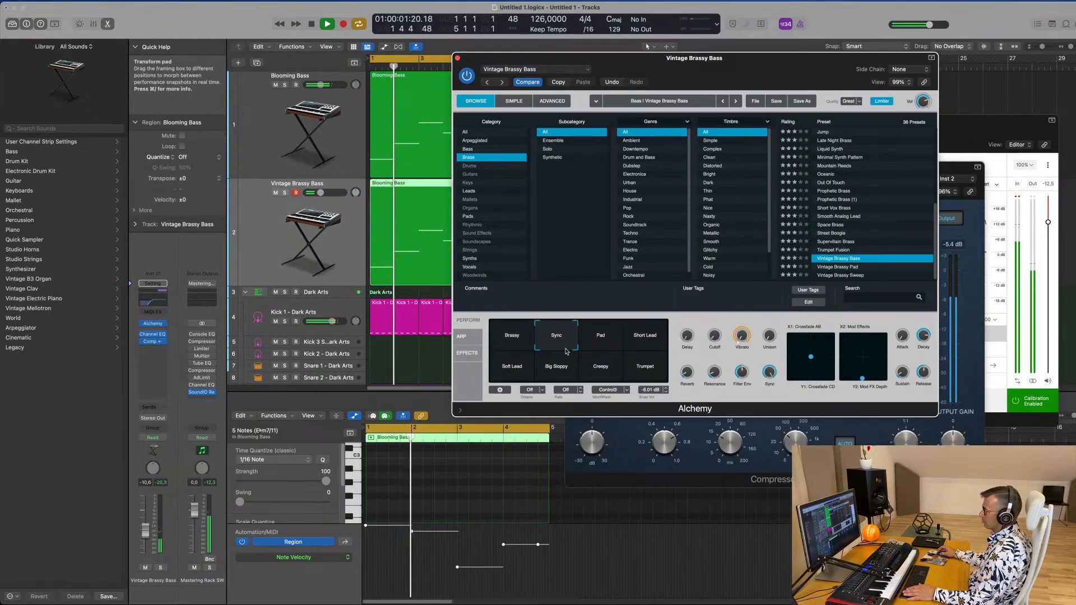
{"action": "left_click", "coordinate": [605, 344]}
{"action": "left_click", "coordinate": [647, 343]}
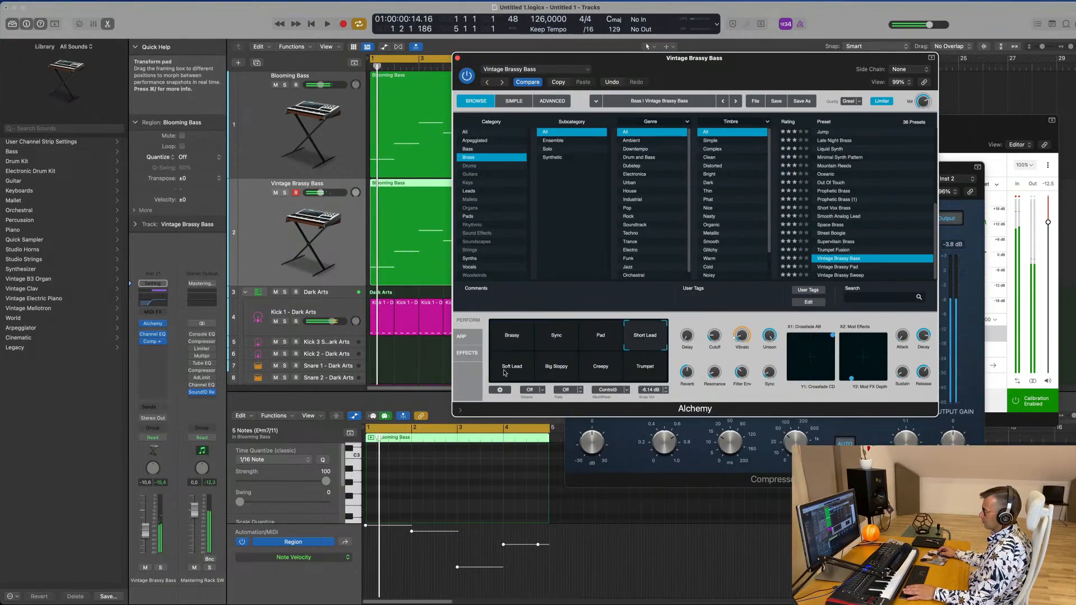
{"action": "left_click", "coordinate": [527, 379]}
{"action": "left_click", "coordinate": [549, 375]}
{"action": "key", "text": "space"}
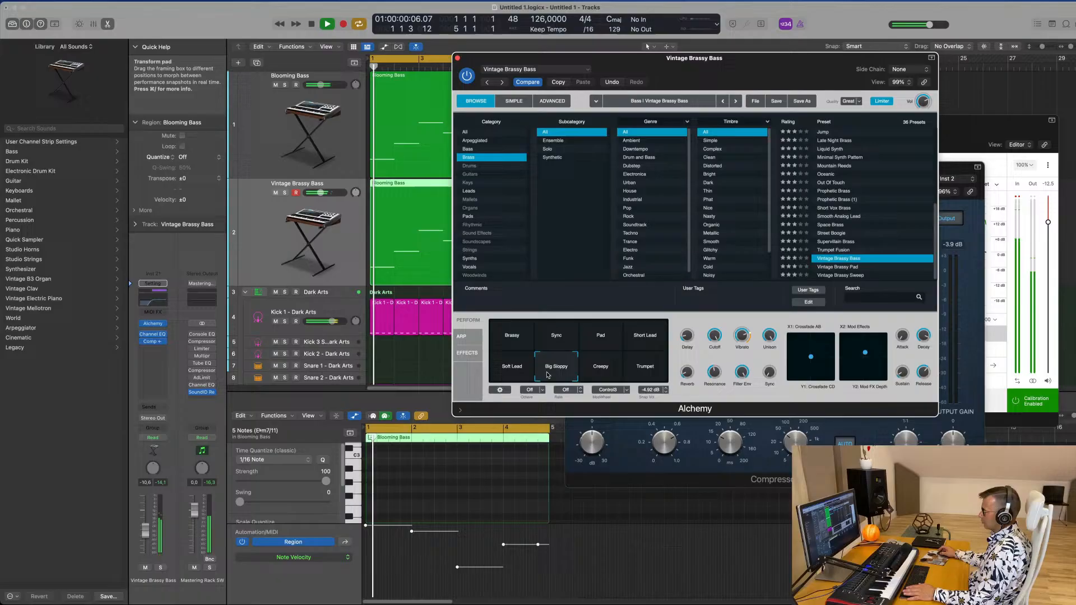
{"action": "left_click", "coordinate": [601, 374]}
{"action": "left_click", "coordinate": [642, 374]}
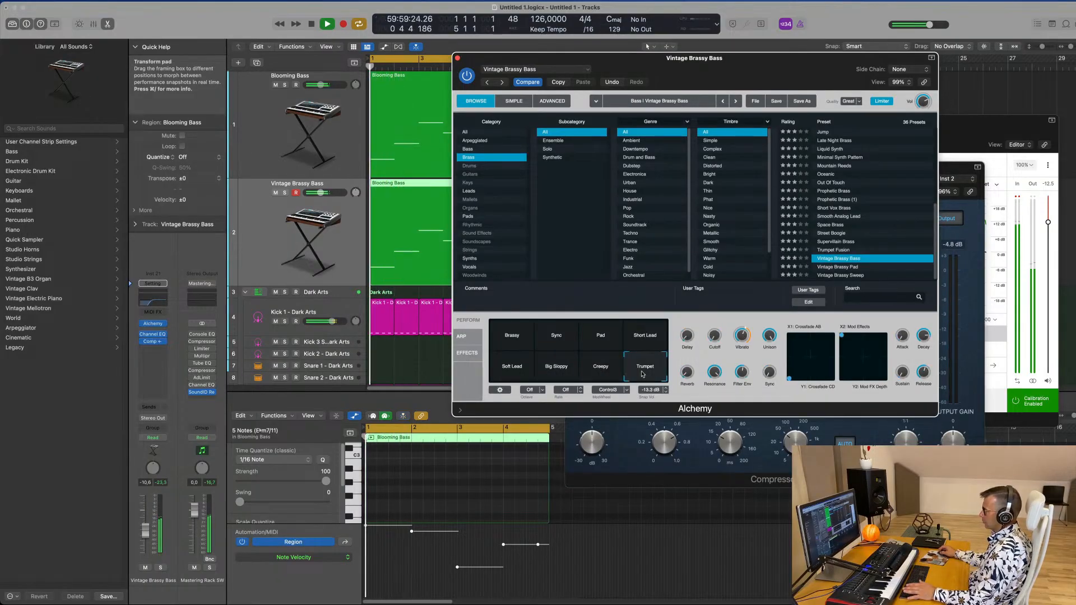
- Audition Vintage Brassy Pad and the Pads presets Vintage String 1 and Vowel Phasing against the loop
{"action": "left_click", "coordinate": [851, 267]}
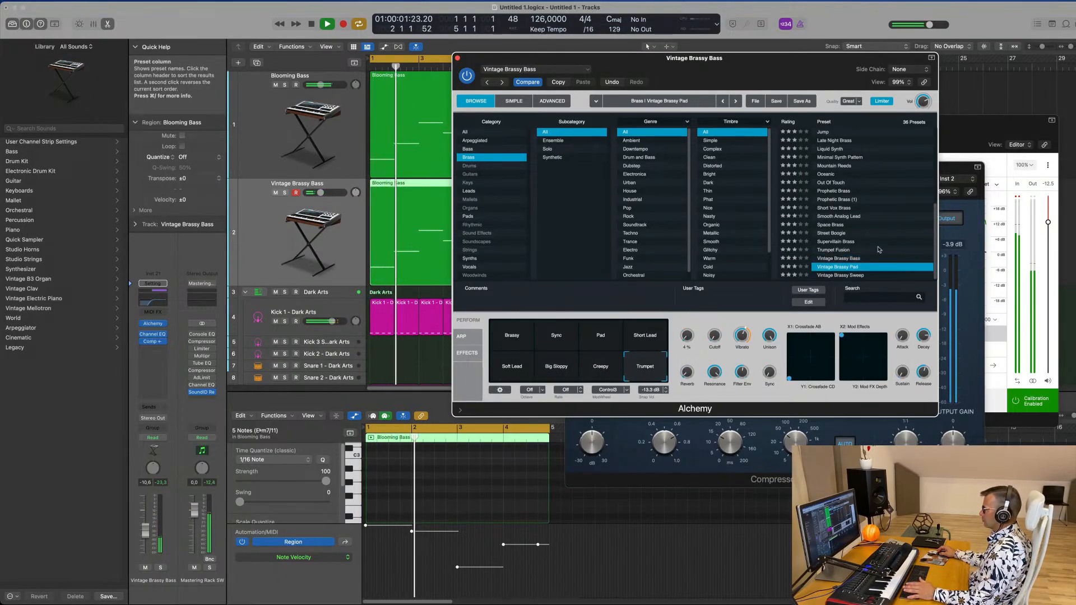
{"action": "left_click", "coordinate": [469, 217]}
{"action": "left_click", "coordinate": [844, 199]}
{"action": "key", "text": "space"}
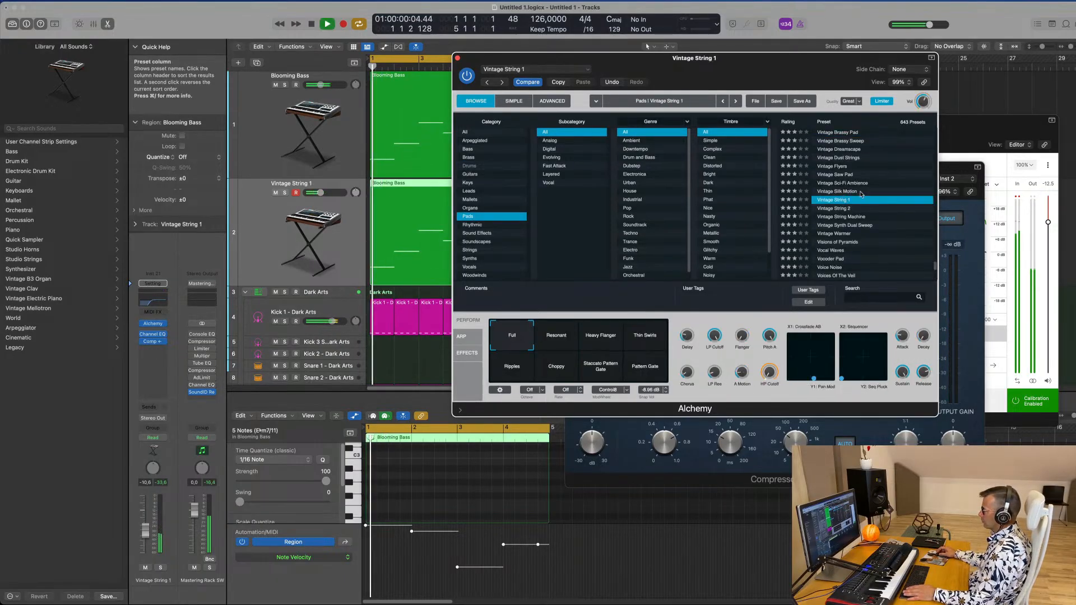
{"action": "scroll", "coordinate": [884, 195], "scroll_direction": "down", "scroll_amount": 4}
{"action": "left_click", "coordinate": [831, 203]}
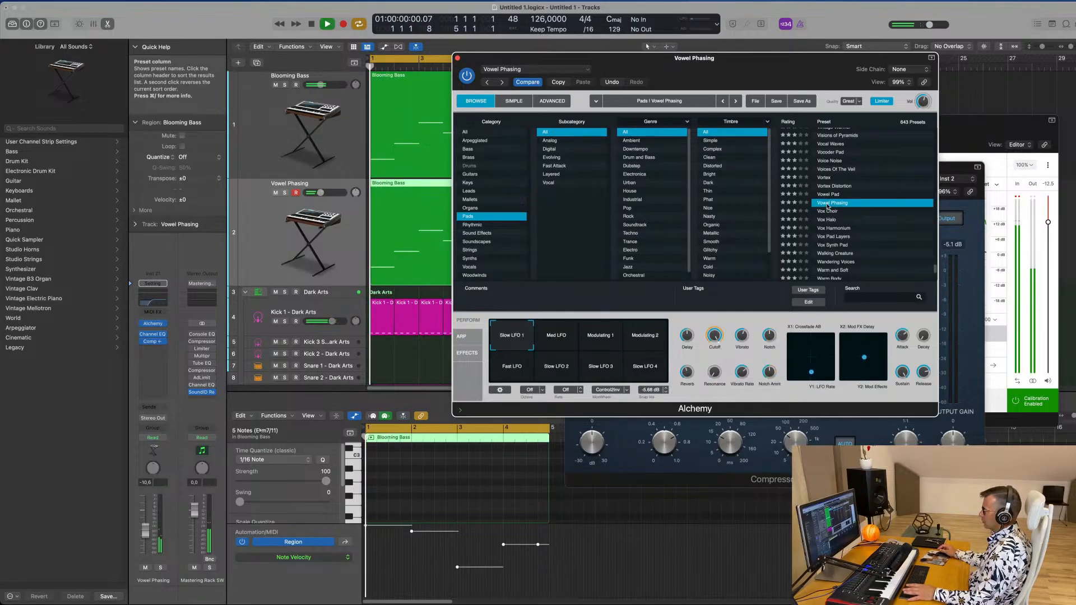
{"action": "scroll", "coordinate": [841, 226], "scroll_direction": "down", "scroll_amount": 1}
{"action": "key", "text": "space"}
- Audition the Pads presets Vox Pad Layers, Warm Glistening and Waveform Reunion on the duplicated track
{"action": "left_click", "coordinate": [842, 223]}
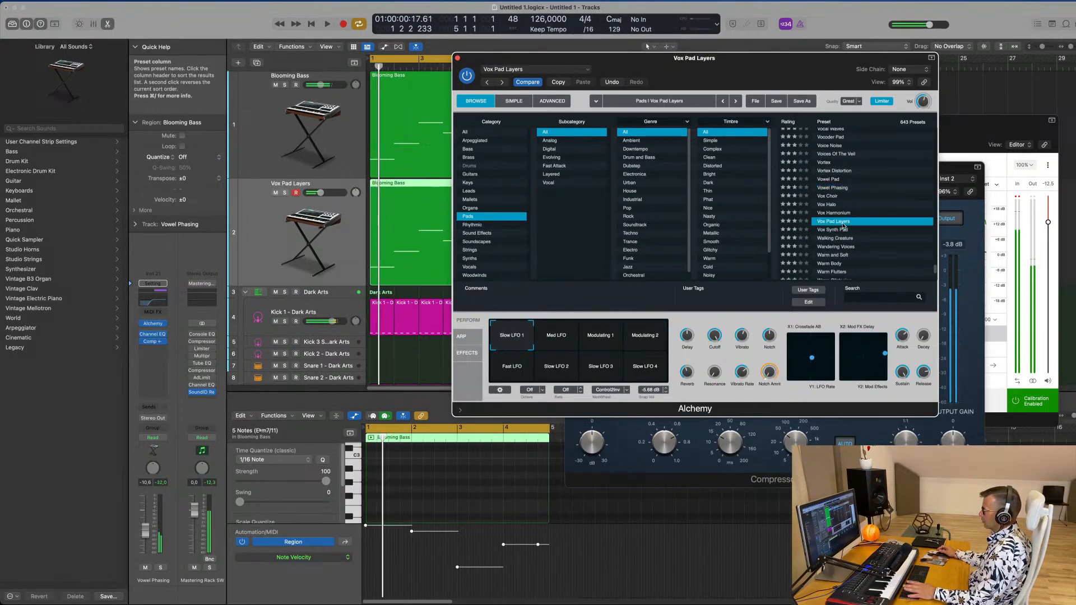
{"action": "scroll", "coordinate": [876, 240], "scroll_direction": "down", "scroll_amount": 2}
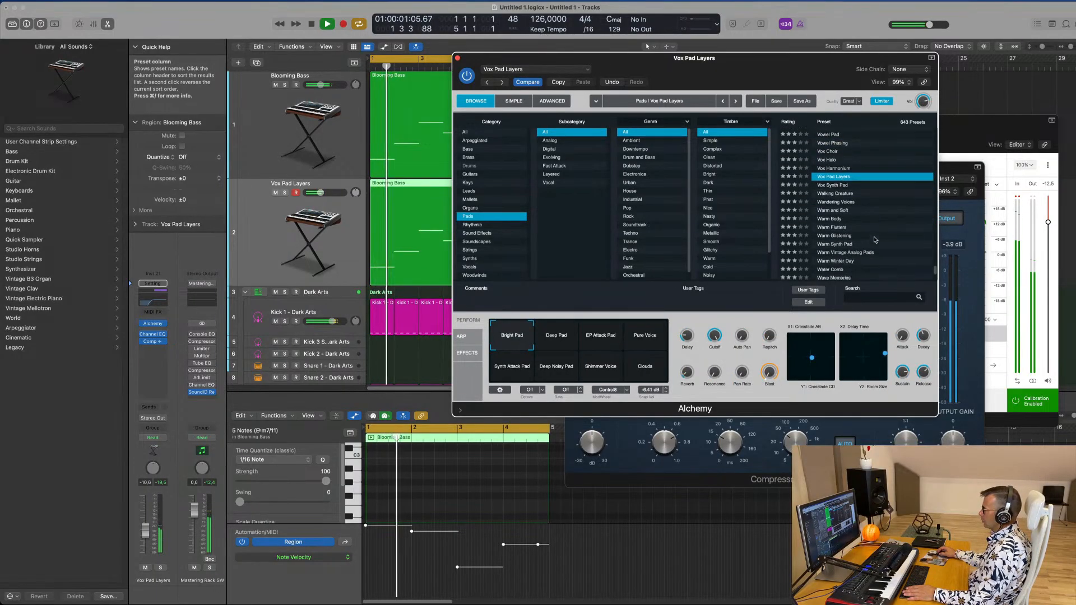
{"action": "left_click", "coordinate": [834, 236]}
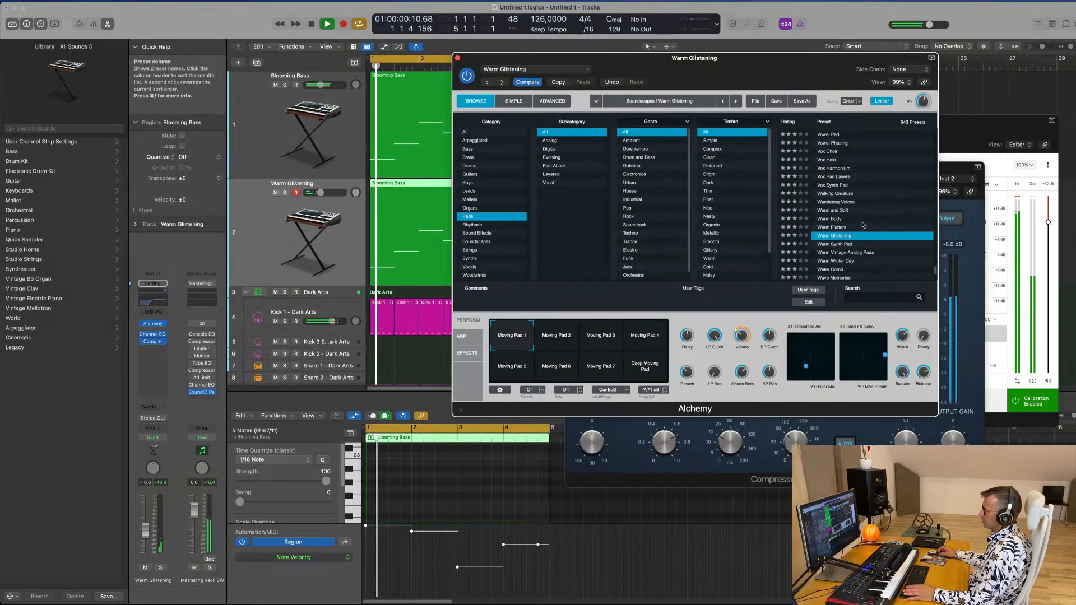
{"action": "scroll", "coordinate": [841, 240], "scroll_direction": "down", "scroll_amount": 3}
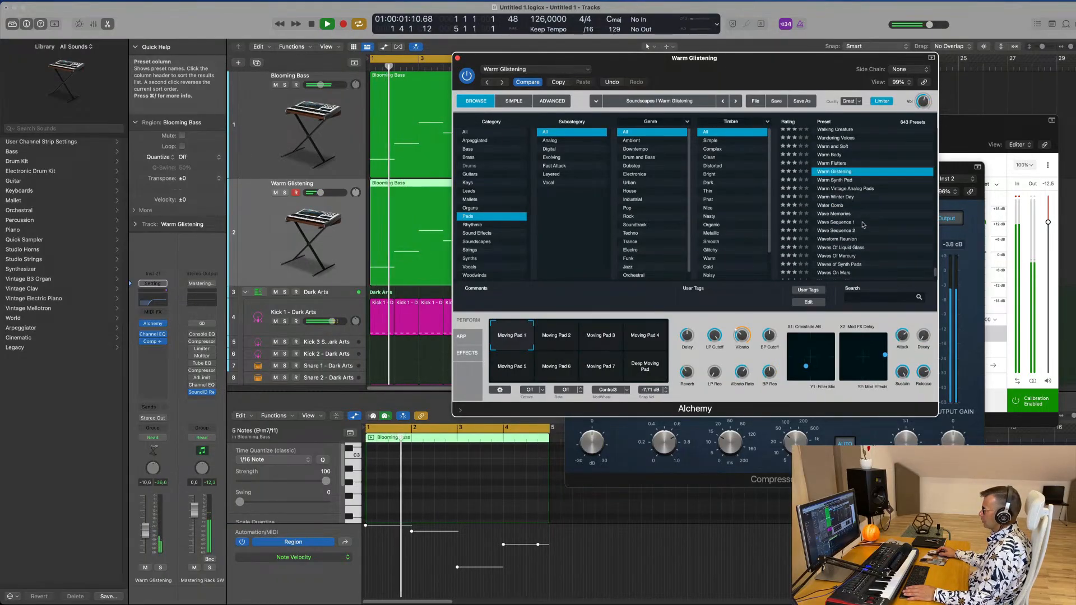
{"action": "left_click", "coordinate": [838, 239]}
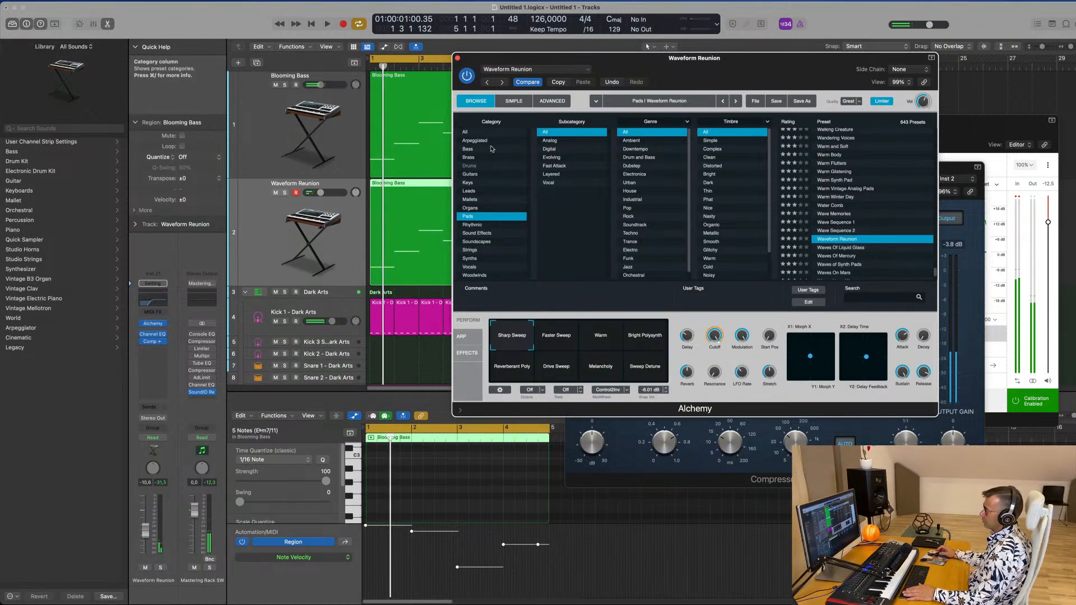
- Load Alchemy's Rhythmic preset Am I Funky on the duplicated track and raise the track volume to -5.4 dB
{"action": "left_click", "coordinate": [481, 226]}
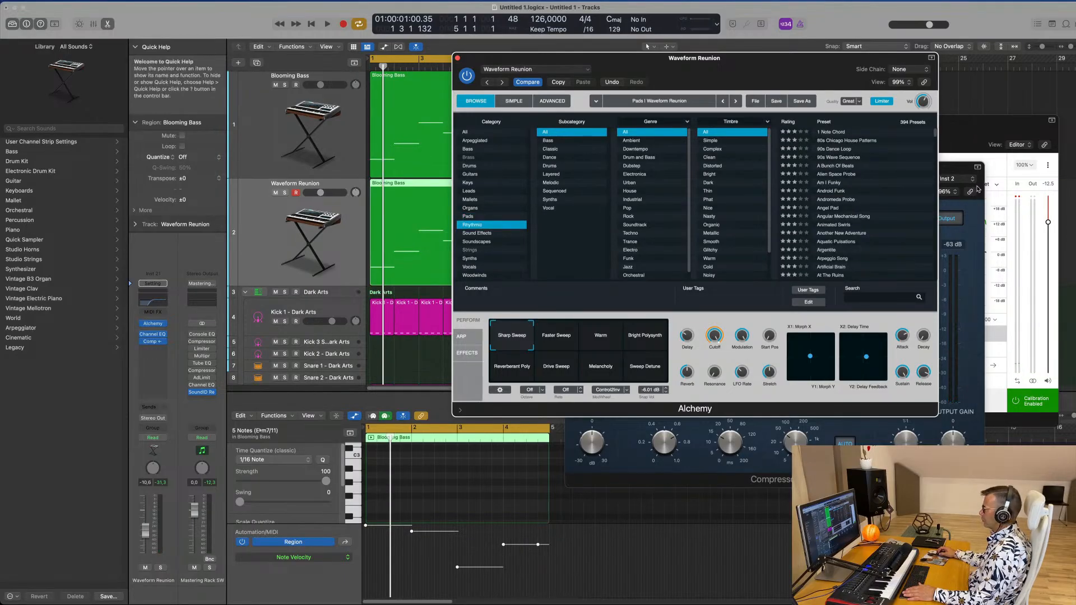
{"action": "left_click", "coordinate": [831, 184]}
{"action": "key", "text": "space"}
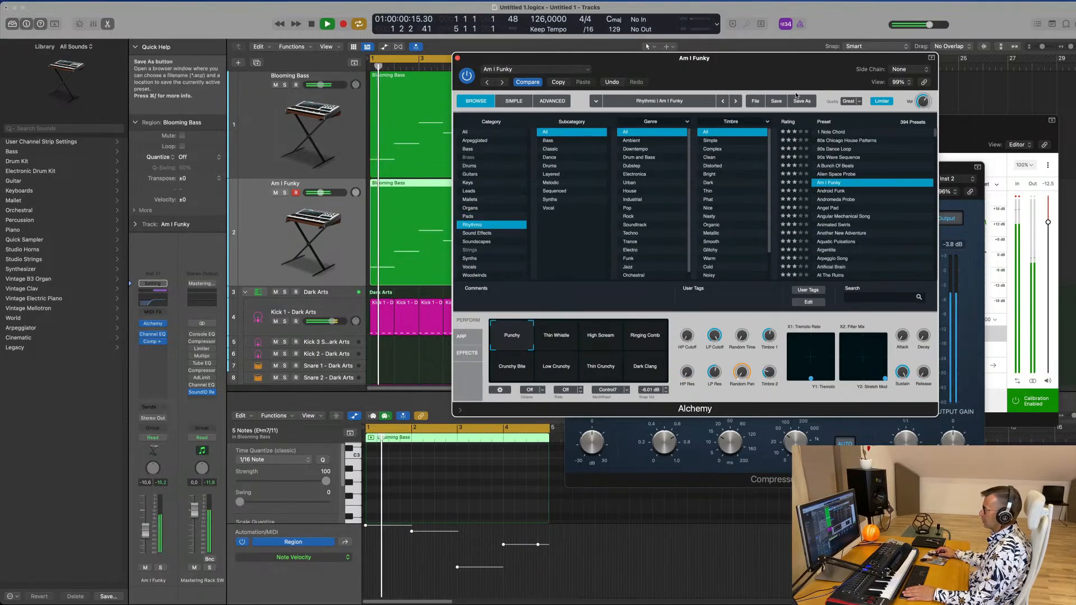
{"action": "left_click_drag", "start_coordinate": [828, 80], "coordinate": [802, 96]}
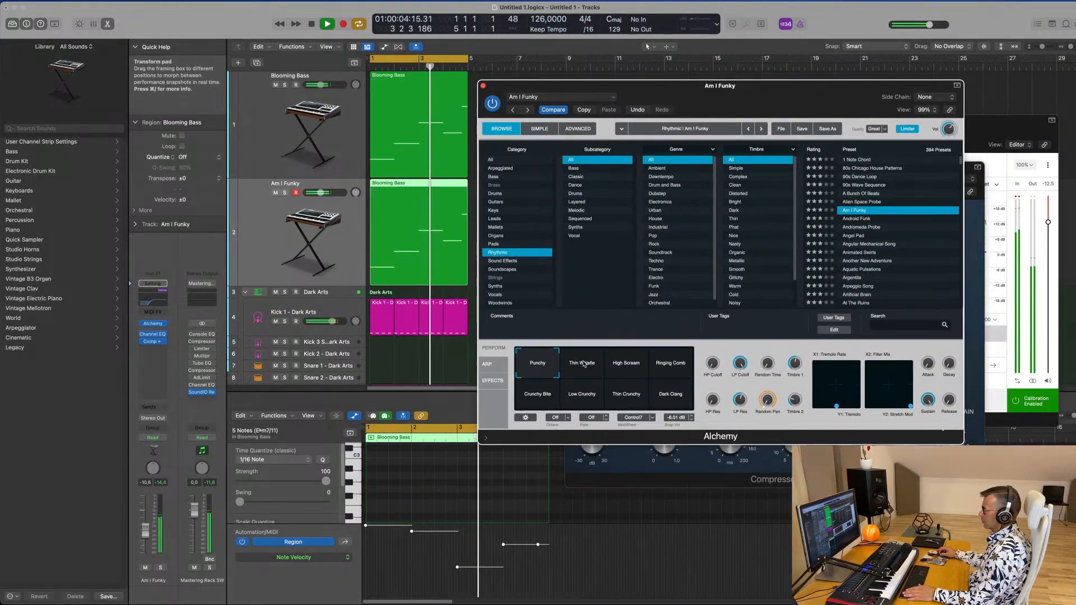
{"action": "key", "text": "space"}
{"action": "left_click_drag", "start_coordinate": [320, 193], "coordinate": [322, 193]}
{"action": "left_click_drag", "start_coordinate": [147, 529], "coordinate": [147, 526]}
- Compare Am I Funky's High Scream, Ringing Comb and Crunchy Bite snapshots and settle on Thin Whistle
{"action": "left_click", "coordinate": [626, 363]}
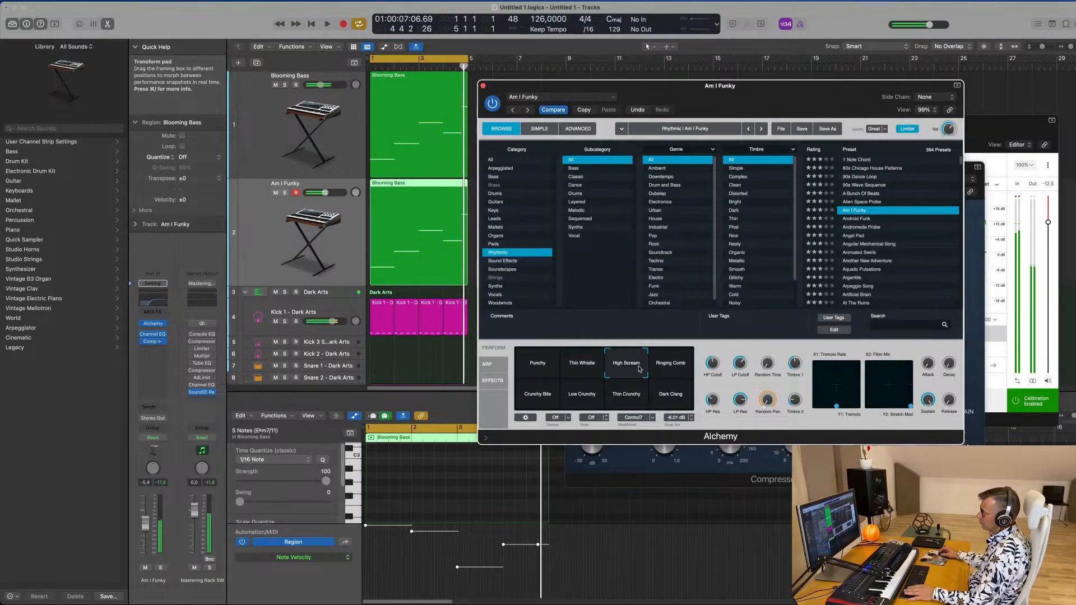
{"action": "left_click", "coordinate": [675, 365]}
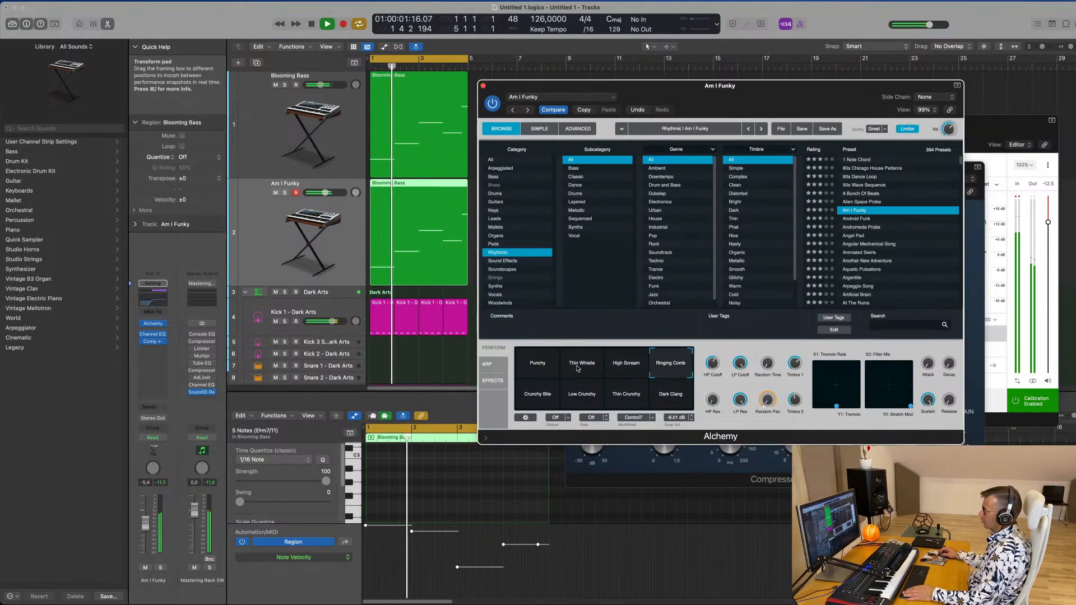
{"action": "left_click", "coordinate": [542, 400]}
{"action": "left_click", "coordinate": [575, 376]}
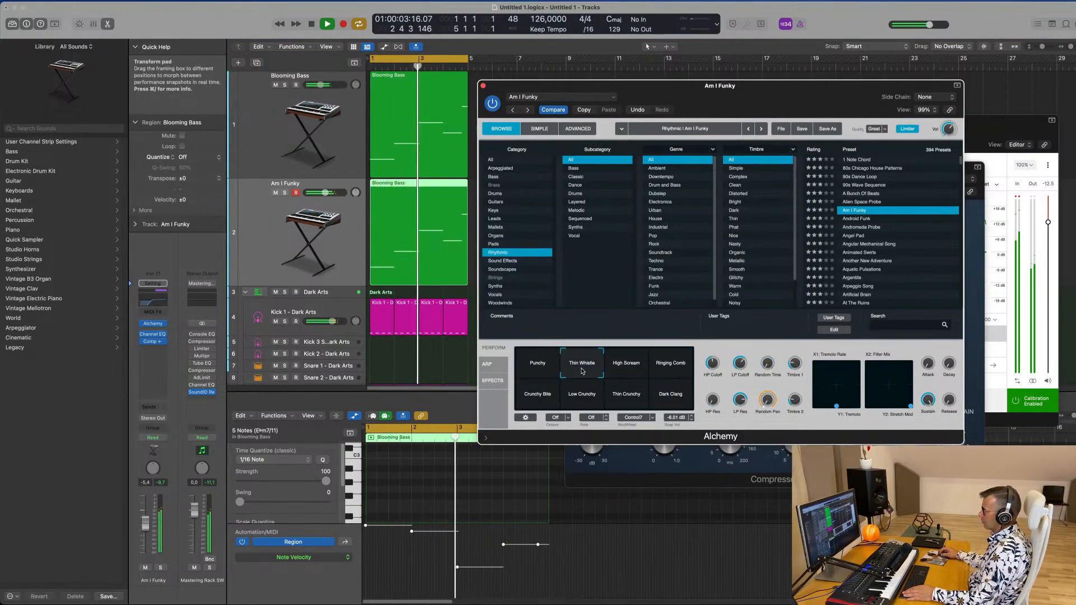
- Close the Alchemy window and raise the Am I Funky track's volume to -4.7 dB
{"action": "left_click_drag", "start_coordinate": [508, 92], "coordinate": [412, 107]}
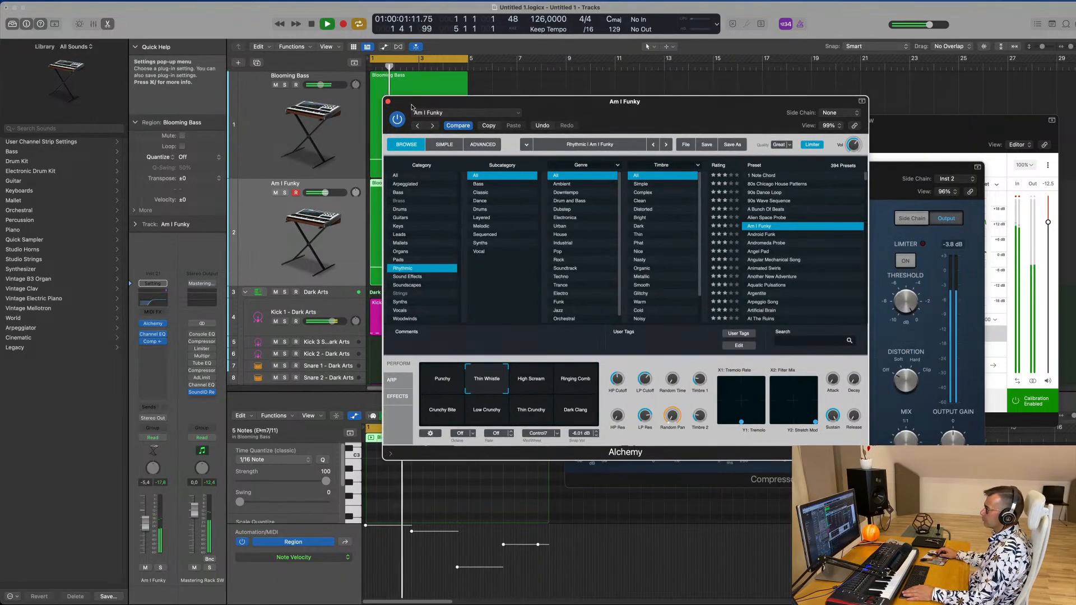
{"action": "left_click", "coordinate": [388, 102]}
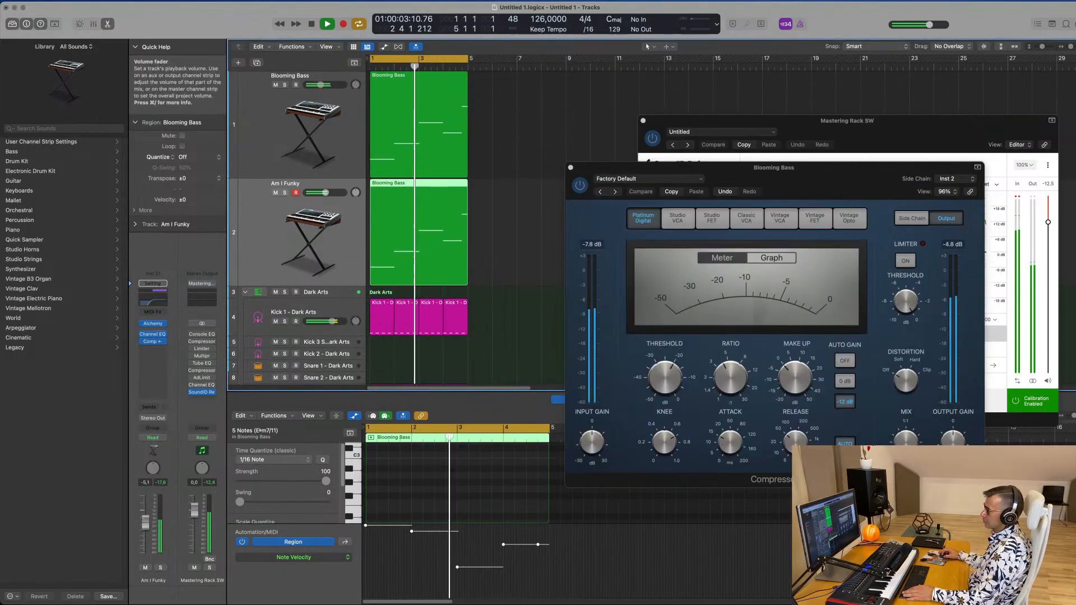
{"action": "left_click_drag", "start_coordinate": [153, 519], "coordinate": [154, 515]}
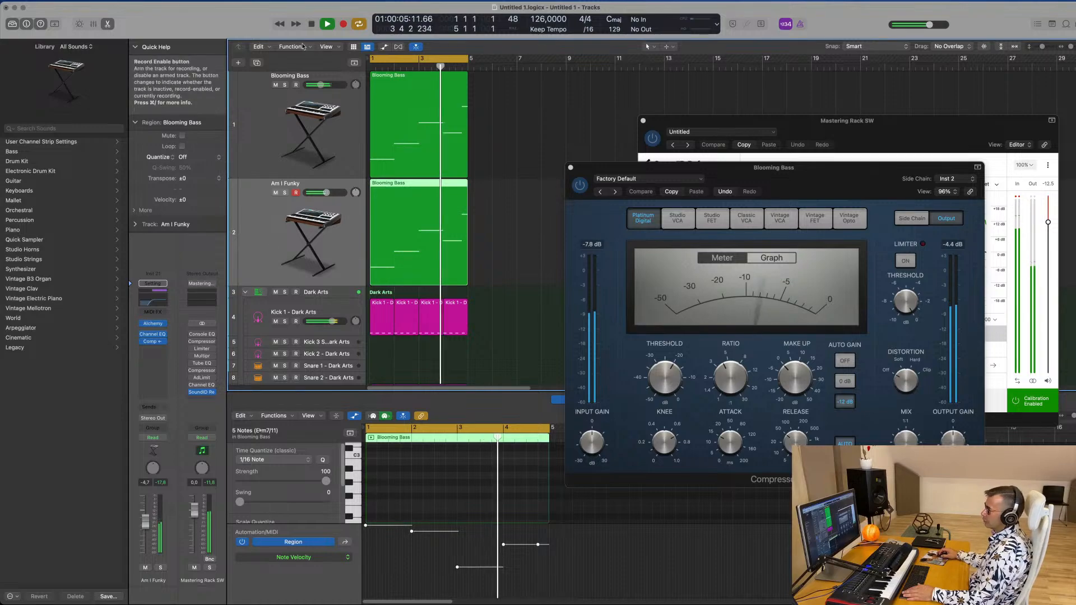
- Duplicate the Am I Funky track and load Alchemy's Keys preset Afterthought (1) on the new copy
{"action": "left_click", "coordinate": [259, 62]}
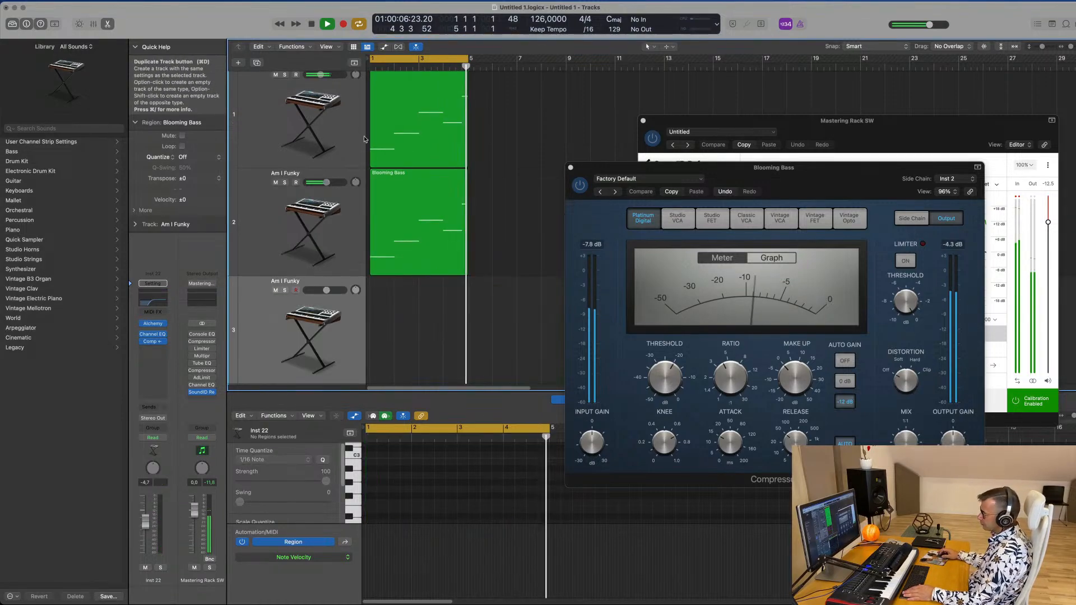
{"action": "left_click", "coordinate": [155, 326]}
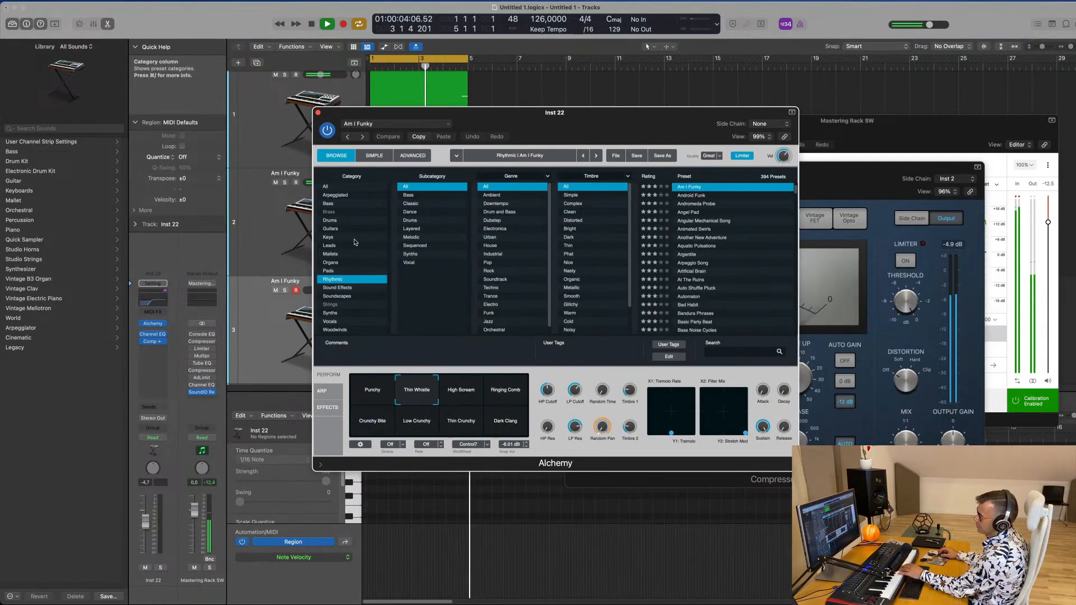
{"action": "left_click", "coordinate": [688, 194]}
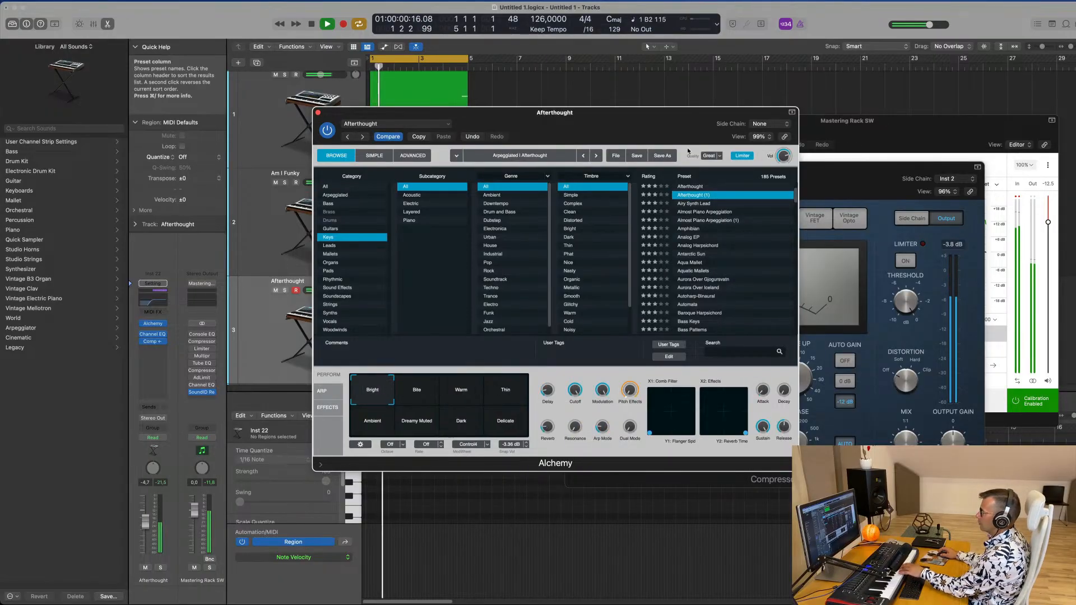
- Move the synth window aside and lower the Afterthought track's volume to about -12.8 dB
{"action": "left_click", "coordinate": [274, 338]}
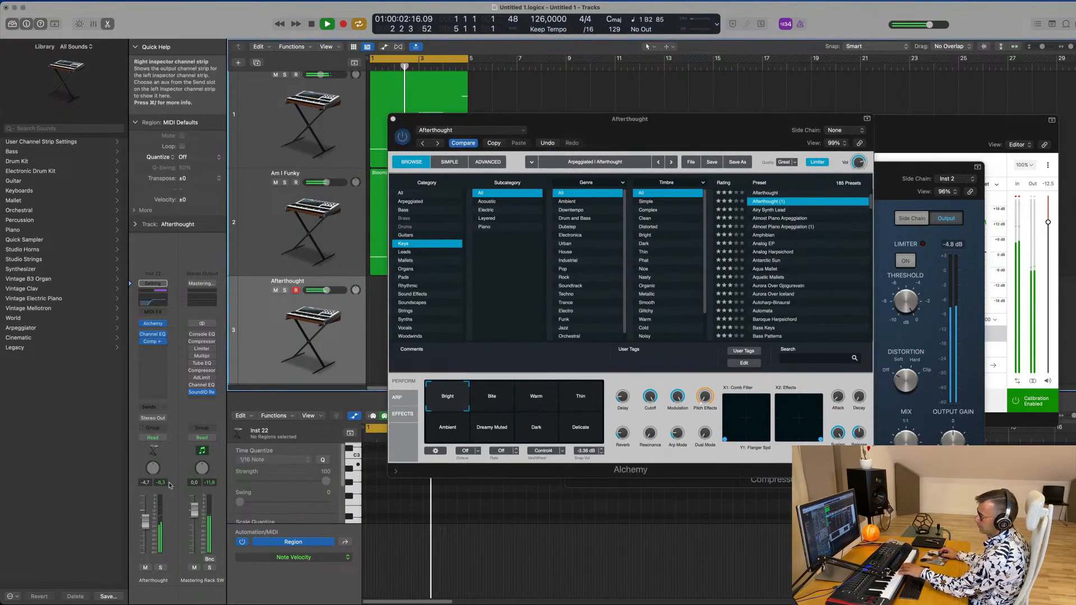
{"action": "left_click_drag", "start_coordinate": [142, 523], "coordinate": [143, 535]}
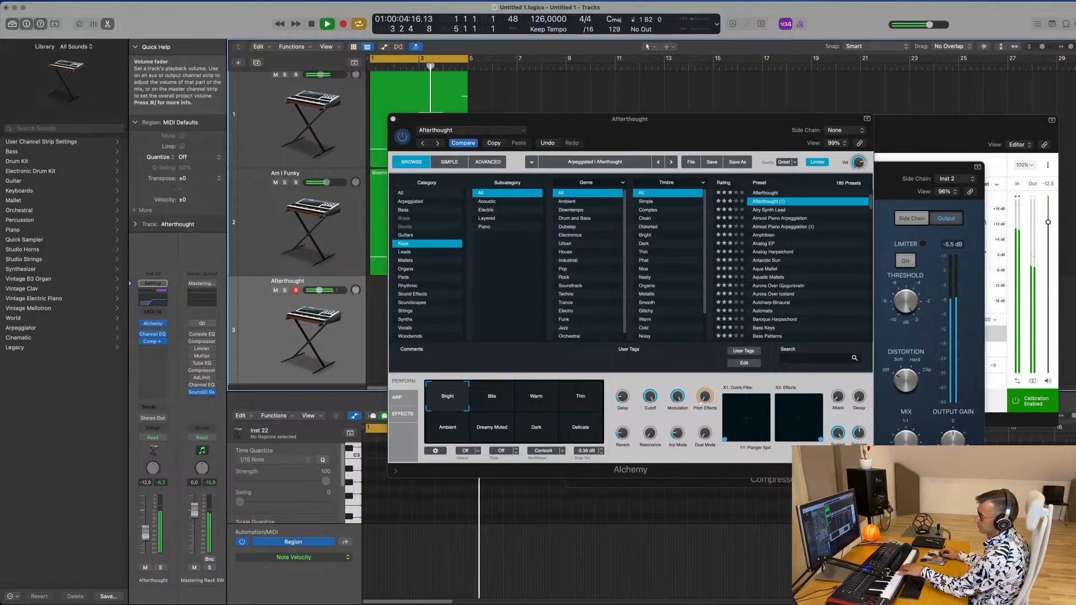
- Audition the Keys presets Amphibian and Analog EP on the new track and raise its volume to -4.5 dB
{"action": "left_click", "coordinate": [773, 236]}
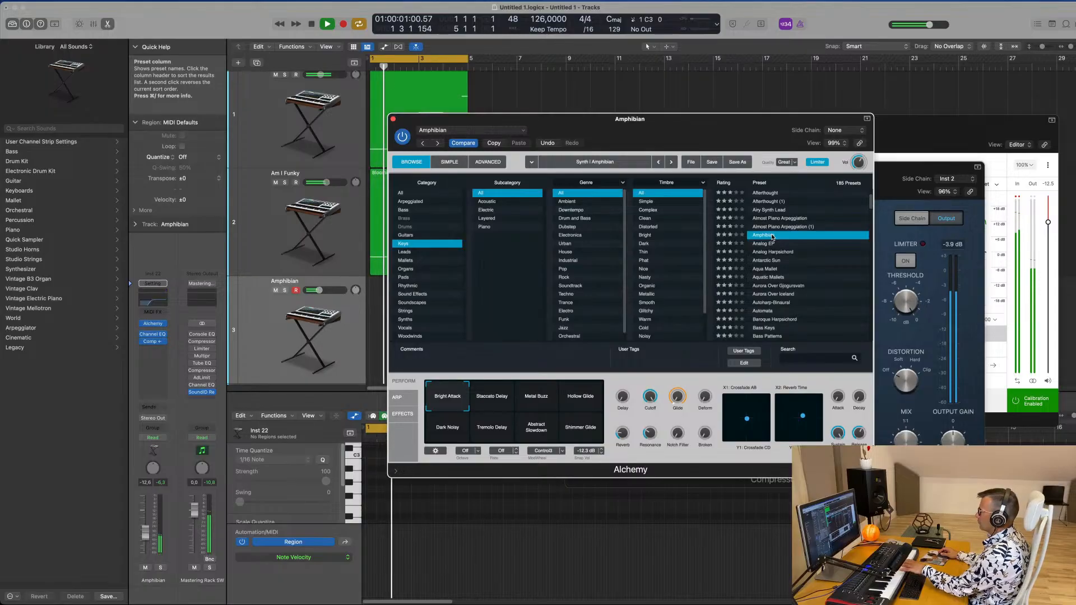
{"action": "left_click", "coordinate": [765, 245]}
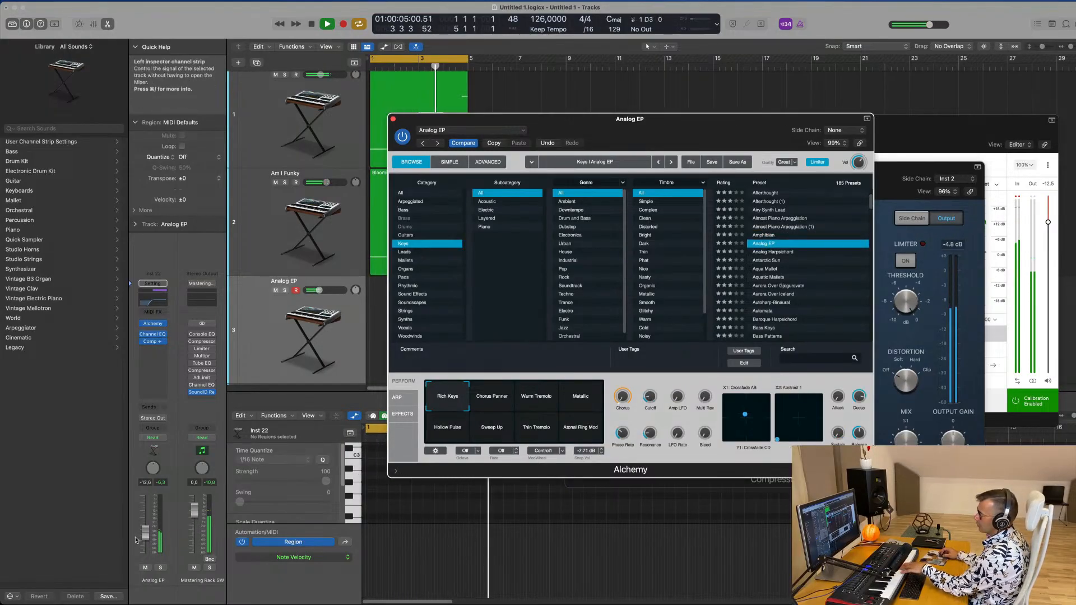
{"action": "left_click_drag", "start_coordinate": [150, 519], "coordinate": [150, 509]}
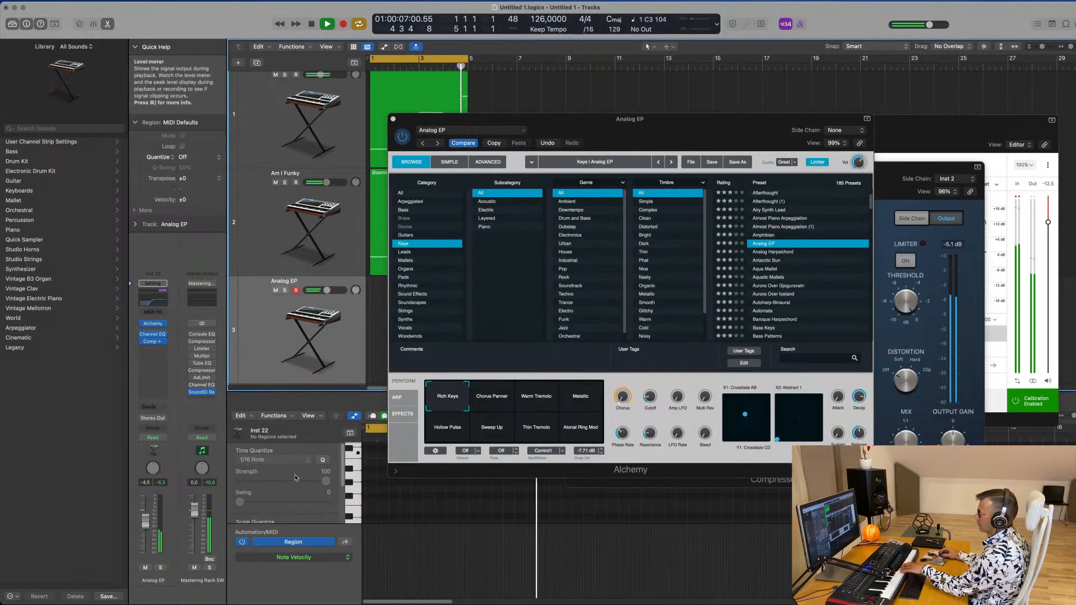
- Try the presets Aurora Over Gjogursvatn and Aurora Over Iceland and raise the track's volume to 2.3 dB
{"action": "left_click", "coordinate": [792, 285]}
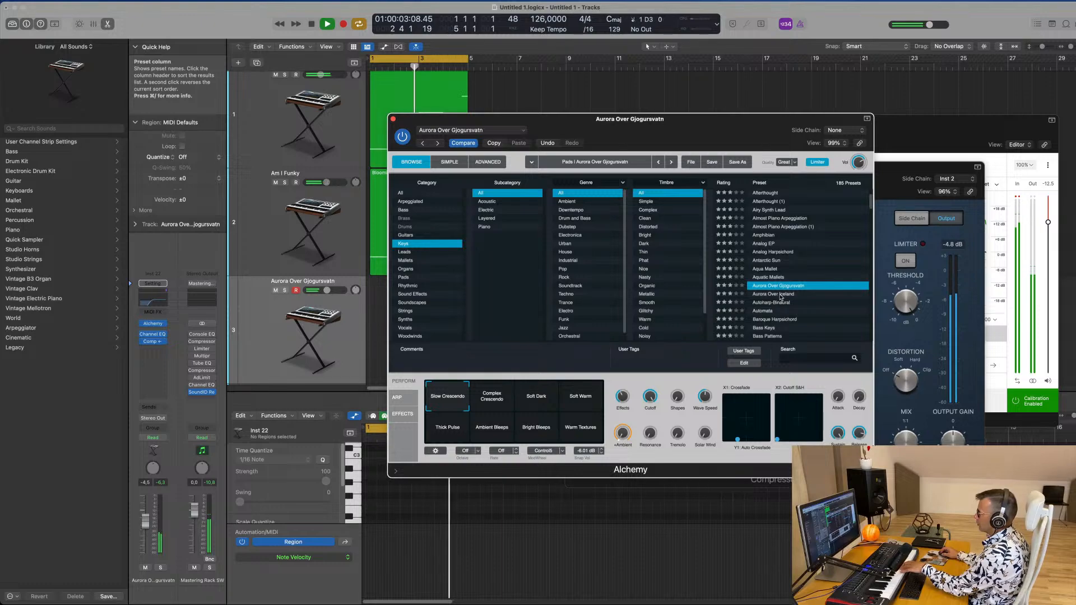
{"action": "left_click", "coordinate": [780, 295]}
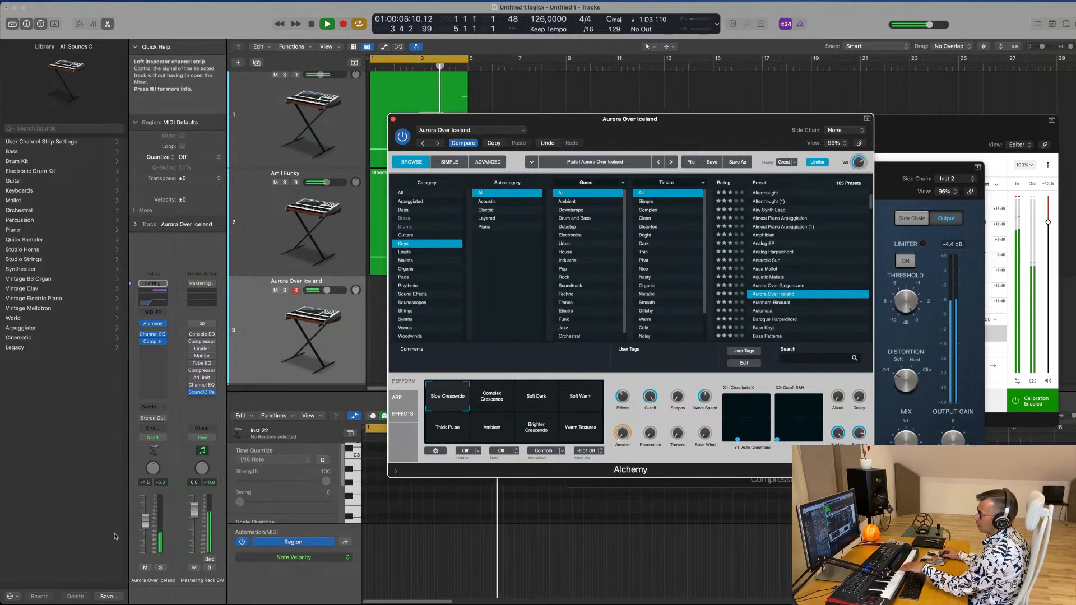
{"action": "left_click_drag", "start_coordinate": [146, 520], "coordinate": [145, 502]}
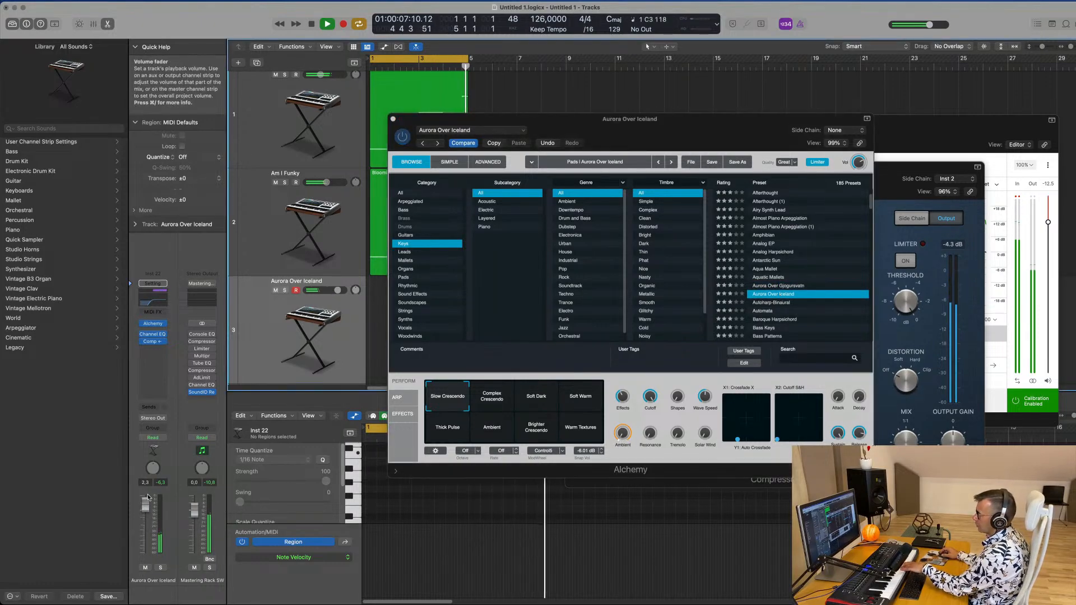
- Audition the Keys presets Automata, Baroque Harpsichord, Bass Keys and Bell Keys on the third track
{"action": "left_click", "coordinate": [762, 311]}
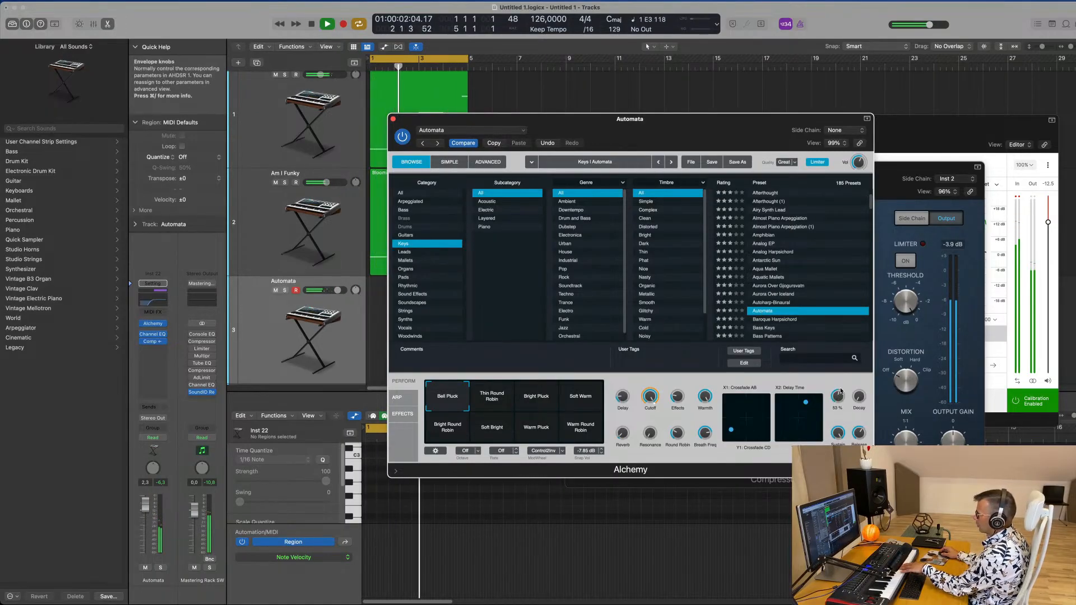
{"action": "left_click", "coordinate": [786, 320]}
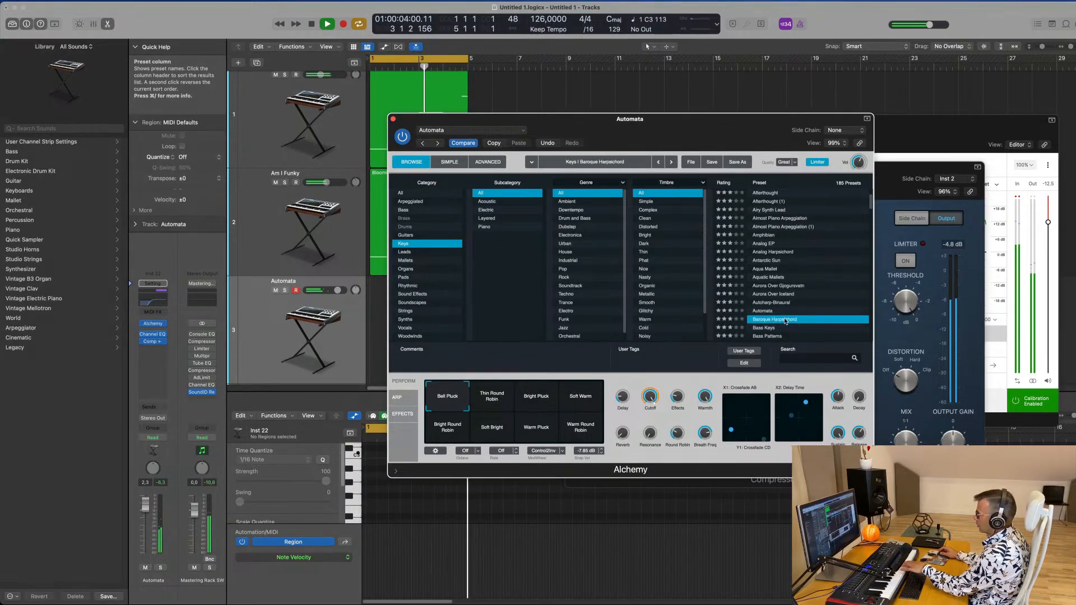
{"action": "left_click", "coordinate": [777, 309]}
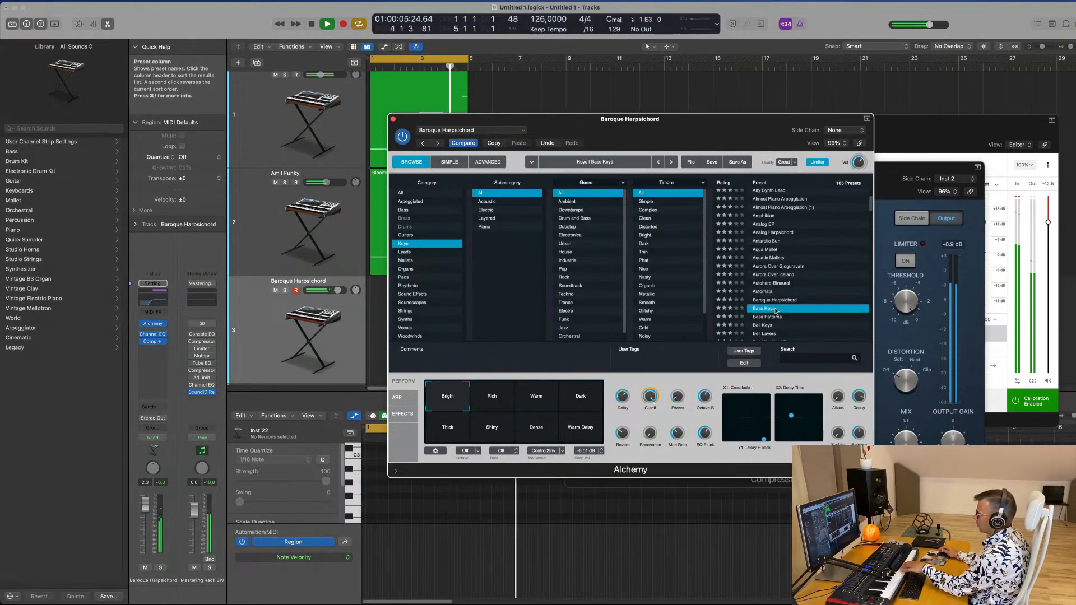
{"action": "scroll", "coordinate": [780, 317], "scroll_direction": "down", "scroll_amount": 2}
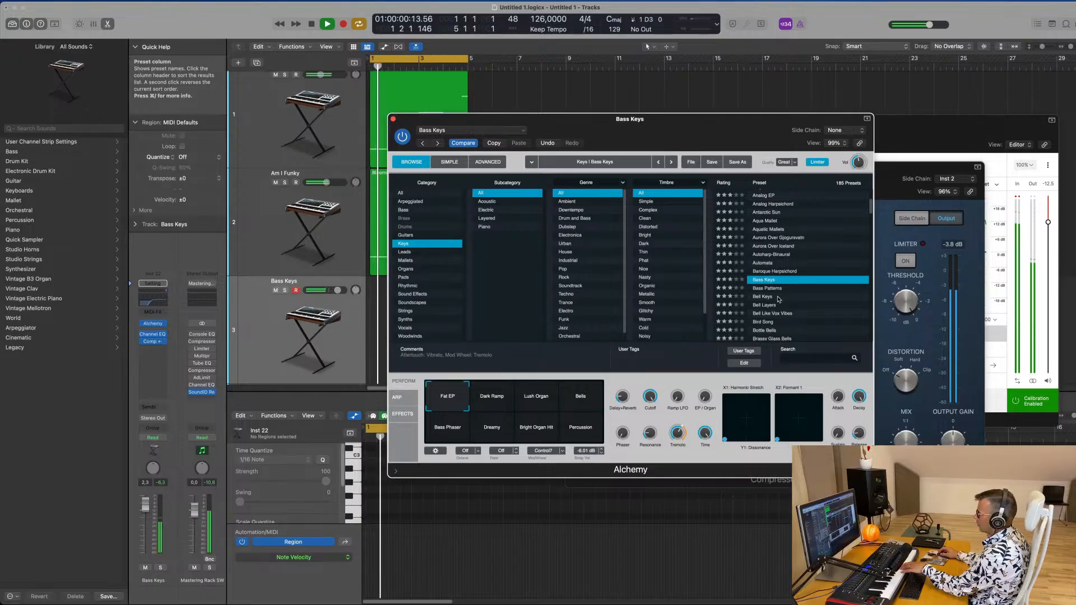
{"action": "left_click", "coordinate": [761, 298]}
{"action": "scroll", "coordinate": [791, 285], "scroll_direction": "down", "scroll_amount": 3}
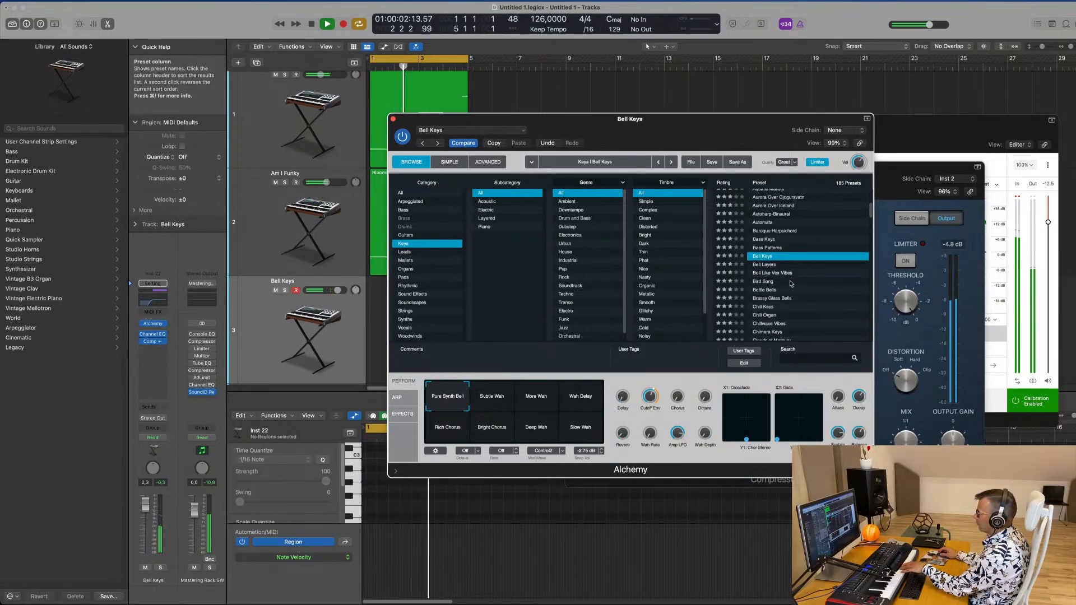
- Audition the presets Bird Song, Bottle Bells, Chill Organ and Chimera Keys
{"action": "left_click", "coordinate": [763, 282]}
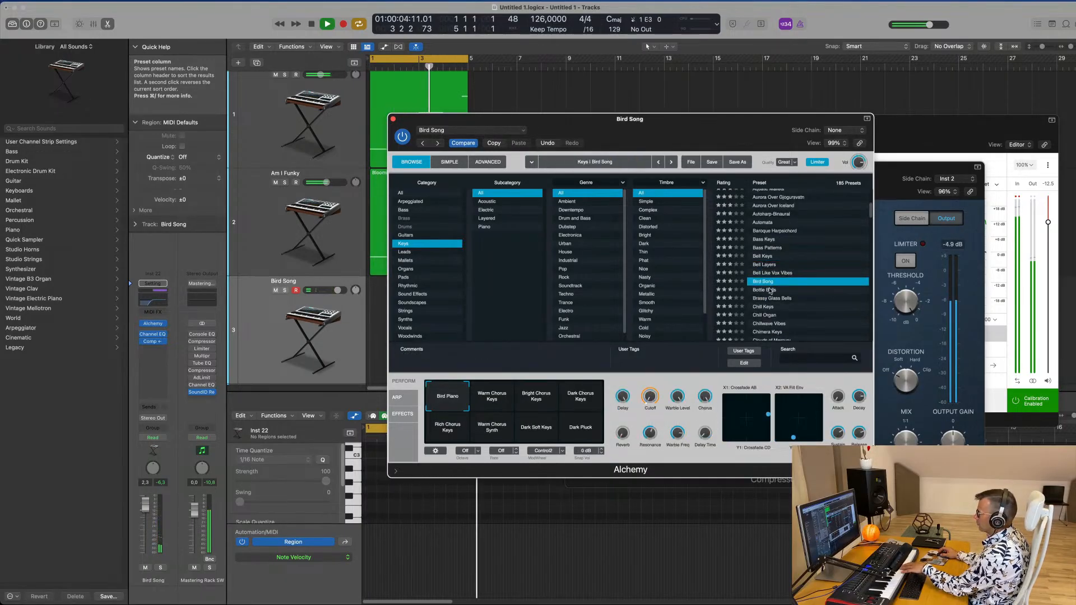
{"action": "left_click", "coordinate": [771, 290]}
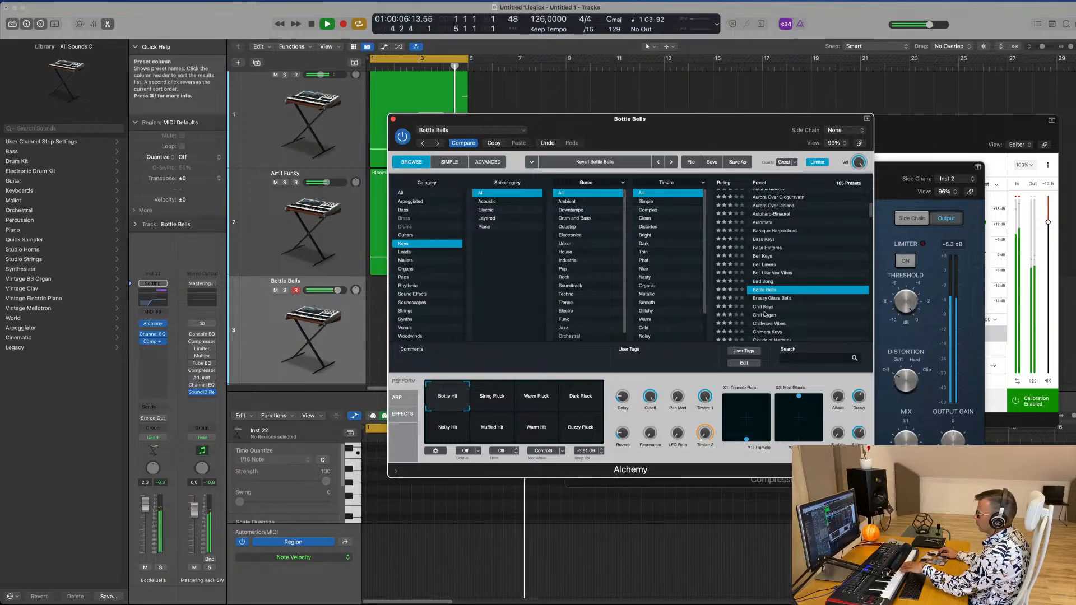
{"action": "left_click", "coordinate": [772, 315]}
{"action": "scroll", "coordinate": [796, 291], "scroll_direction": "down", "scroll_amount": 3}
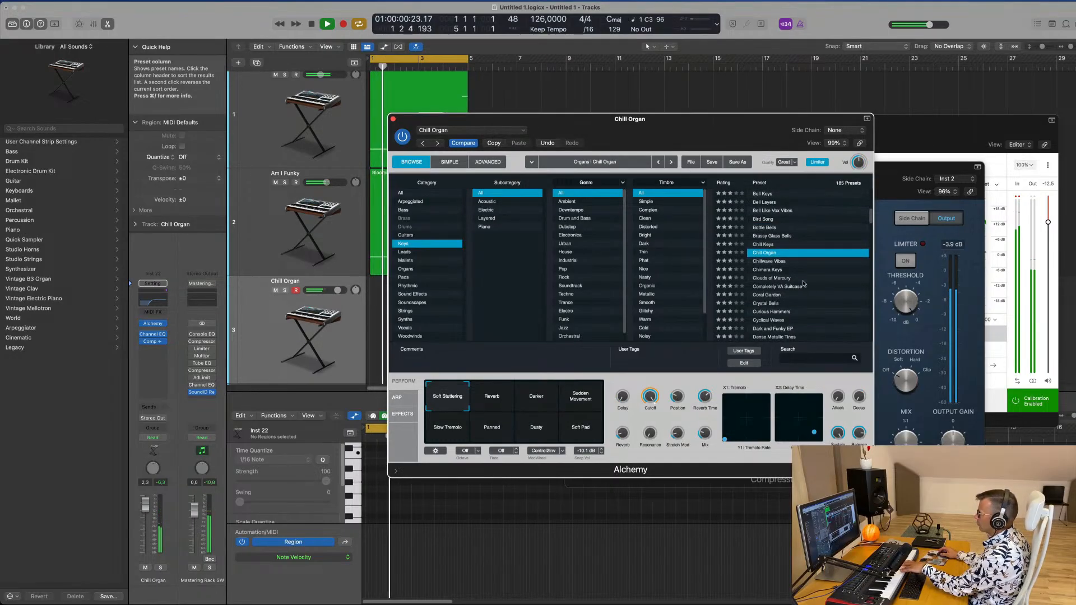
{"action": "left_click", "coordinate": [777, 273]}
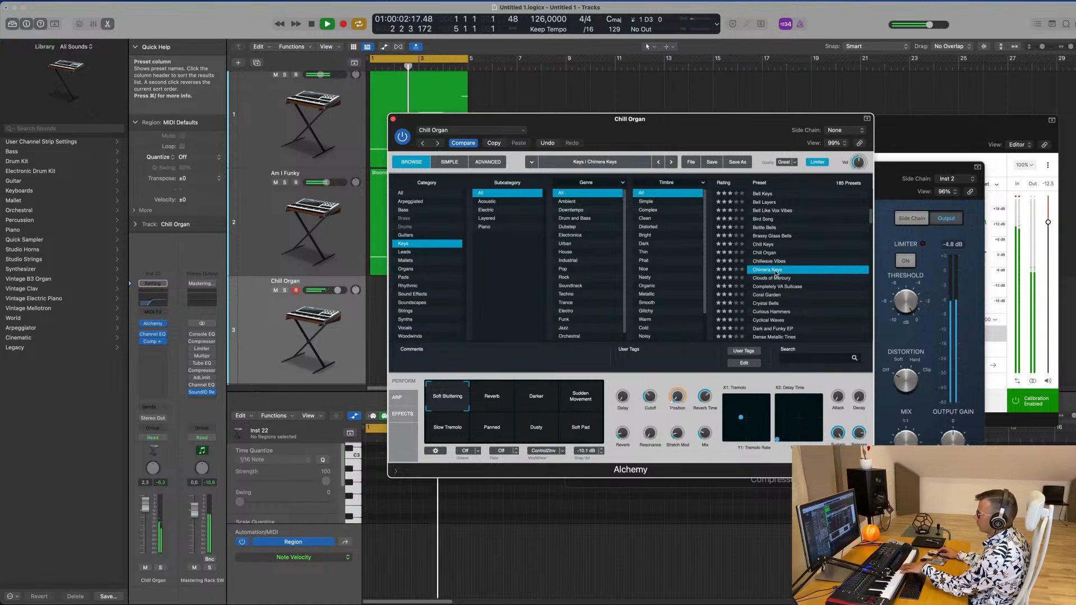
{"action": "scroll", "coordinate": [777, 299], "scroll_direction": "down", "scroll_amount": 2}
- Audition the presets Dark and Funky EP, Dense Metallic Tines, Distant Drift Synth and Droplet Harp
{"action": "left_click", "coordinate": [776, 295]}
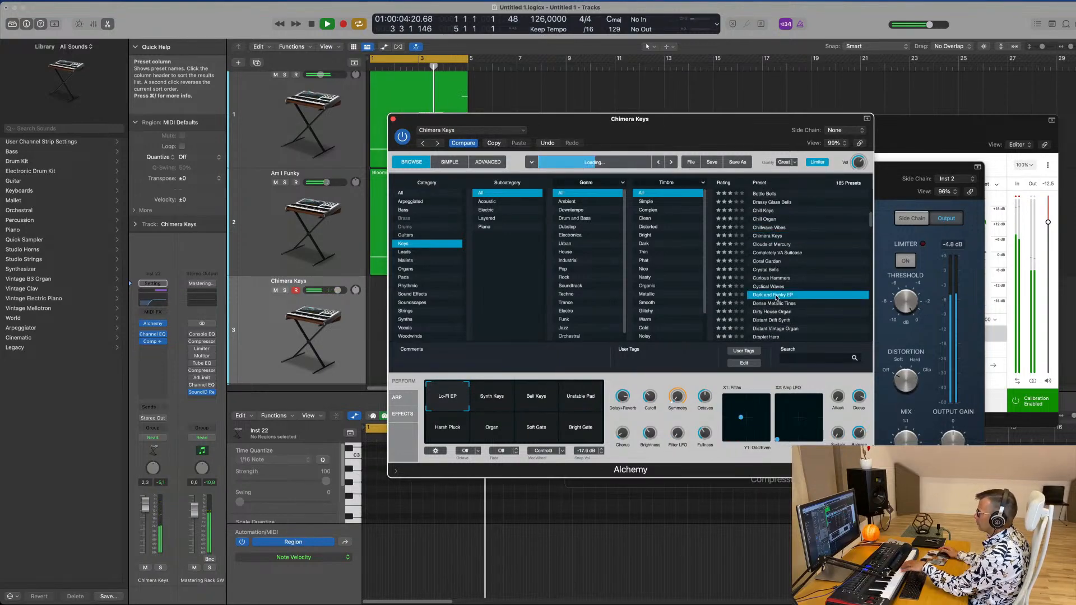
{"action": "left_click", "coordinate": [785, 304]}
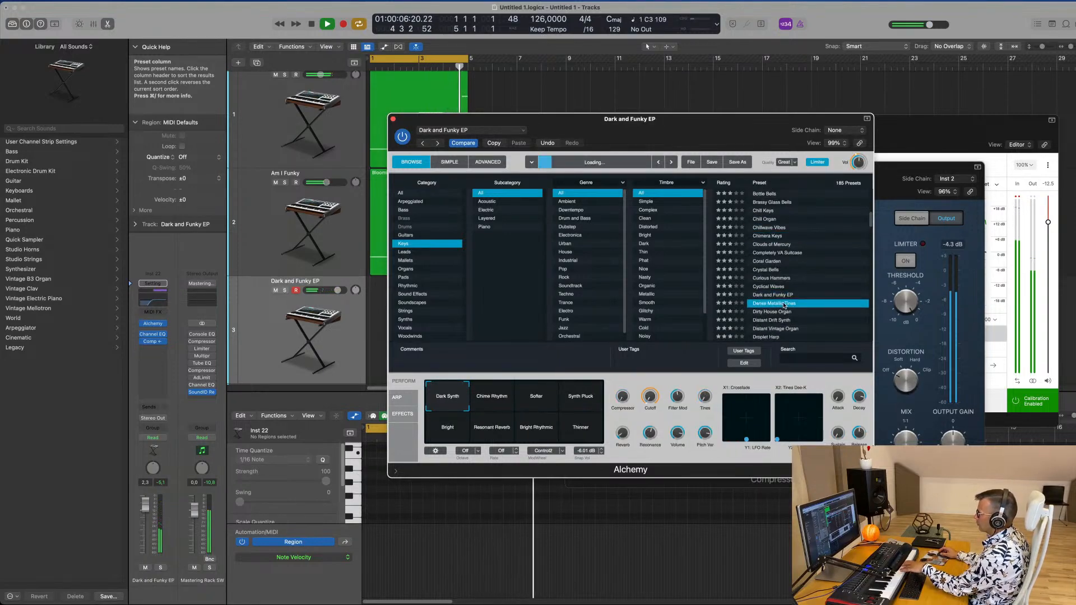
{"action": "scroll", "coordinate": [779, 304], "scroll_direction": "down", "scroll_amount": 1}
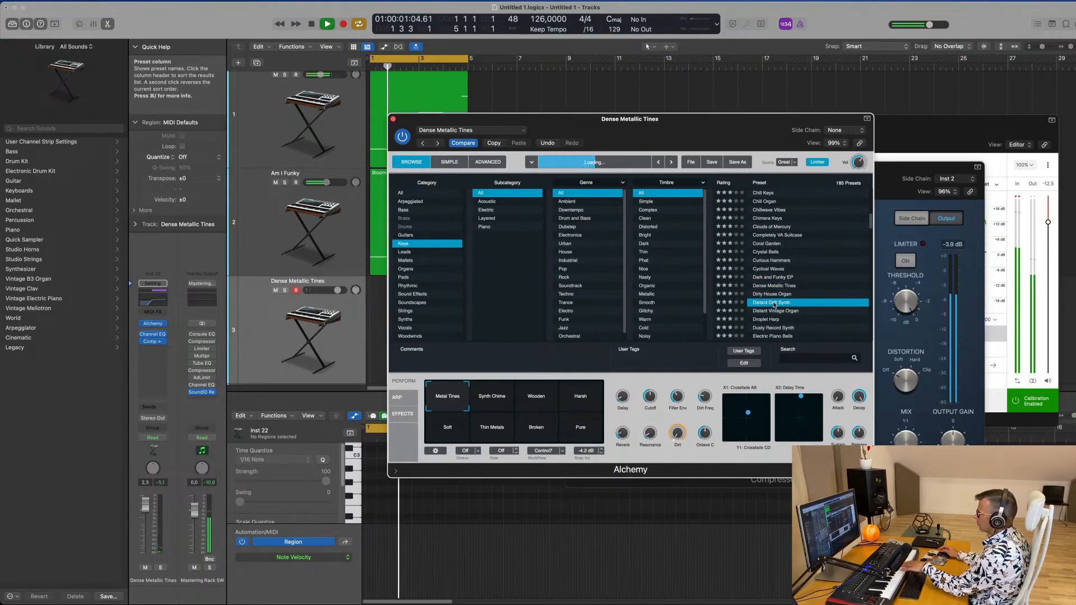
{"action": "left_click", "coordinate": [774, 304]}
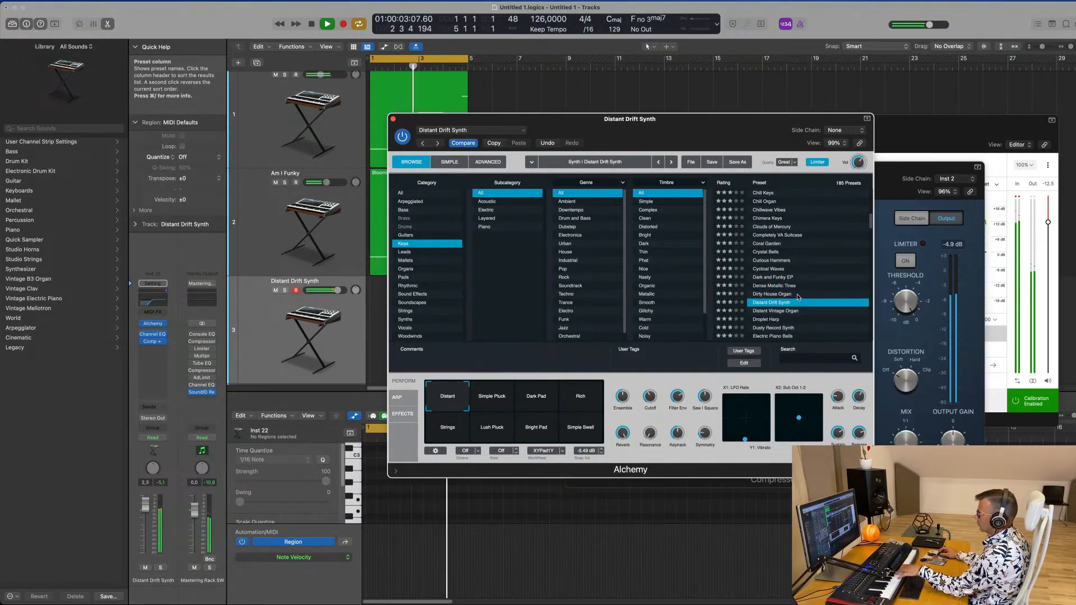
{"action": "left_click", "coordinate": [775, 321]}
{"action": "scroll", "coordinate": [801, 305], "scroll_direction": "down", "scroll_amount": 3}
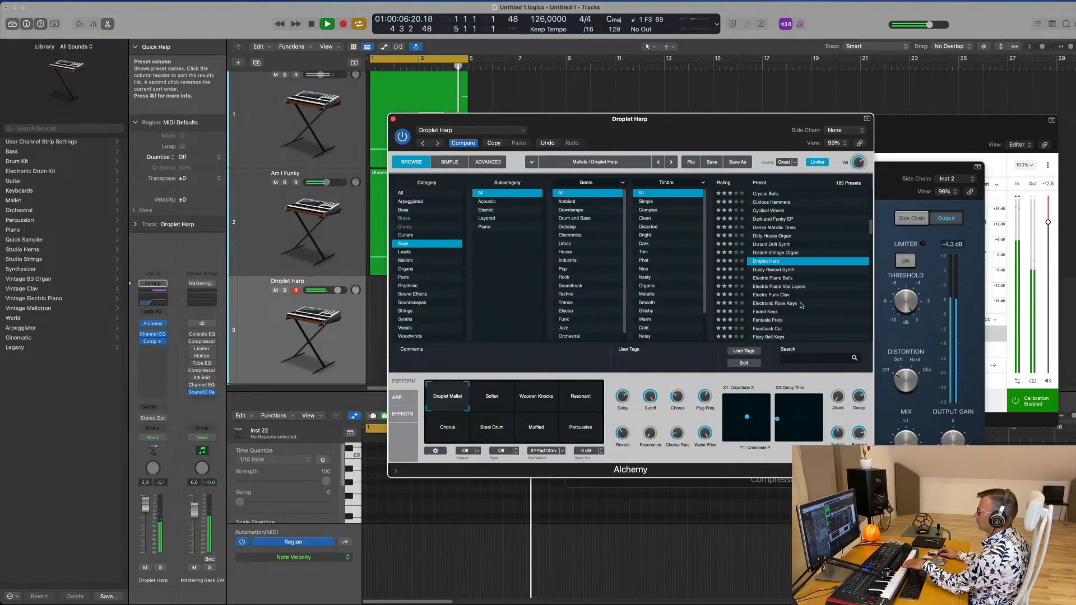
- Try Dusty Record Synth, settle on Faded Keys with its Warm Old Tape snapshot, and move the synth window aside
{"action": "left_click", "coordinate": [777, 270]}
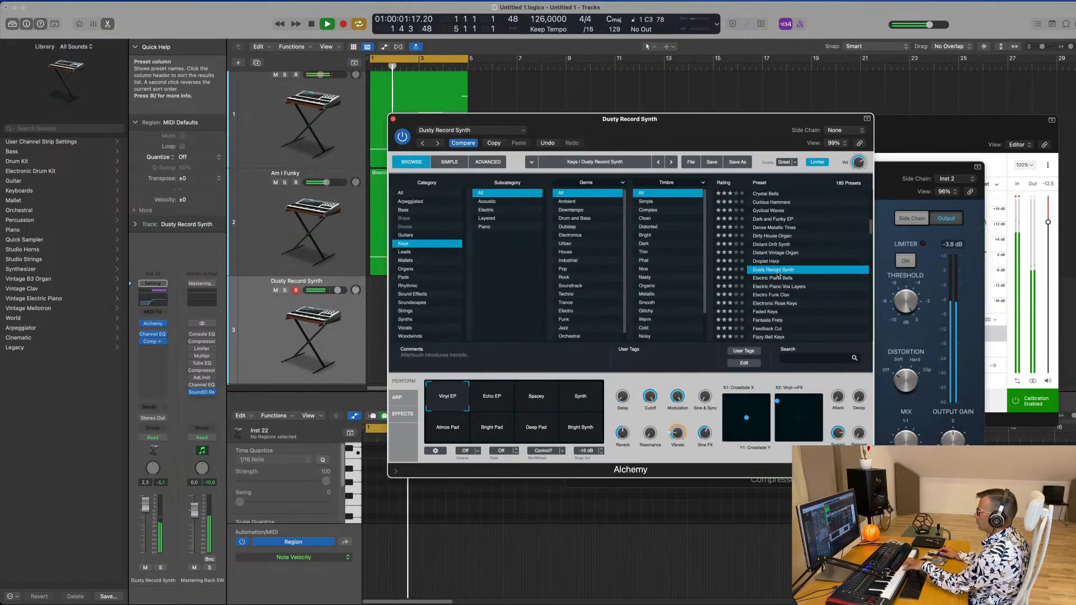
{"action": "scroll", "coordinate": [795, 292], "scroll_direction": "down", "scroll_amount": 1}
{"action": "left_click", "coordinate": [762, 294]}
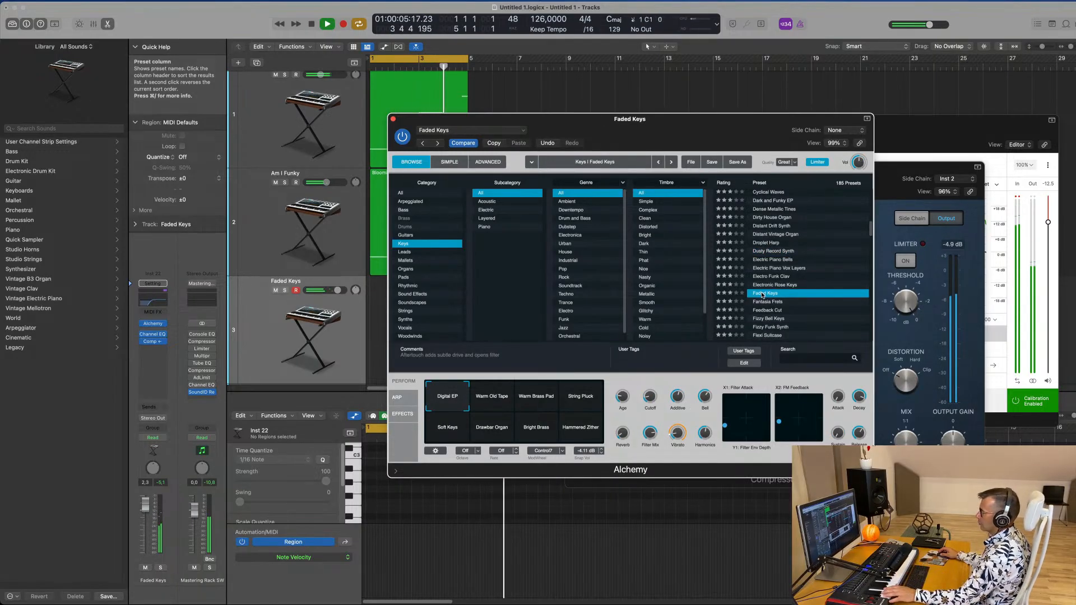
{"action": "left_click", "coordinate": [488, 402]}
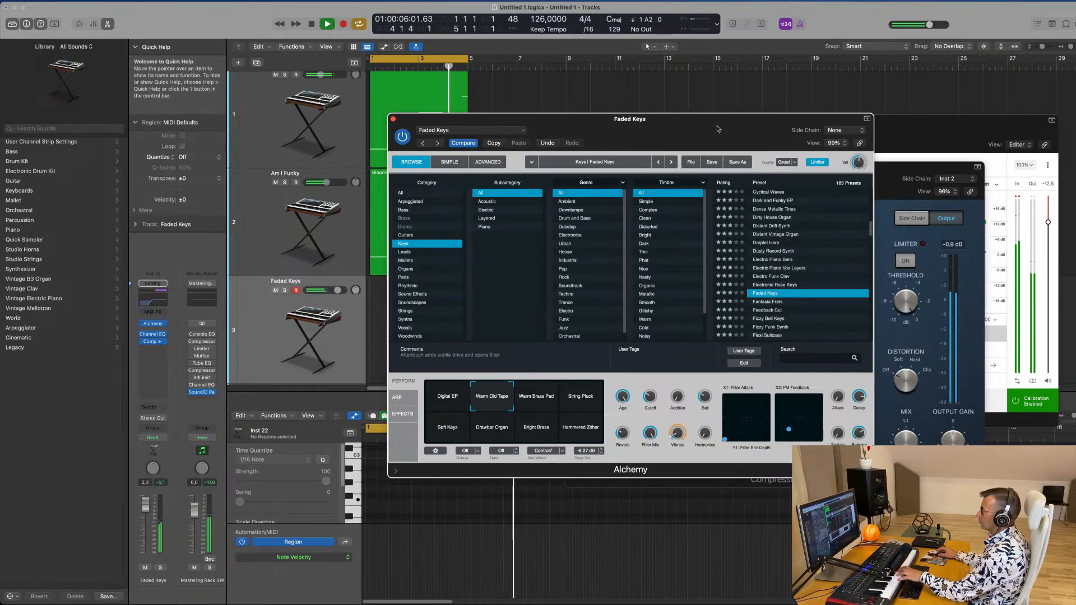
{"action": "left_click_drag", "start_coordinate": [704, 125], "coordinate": [815, 104]}
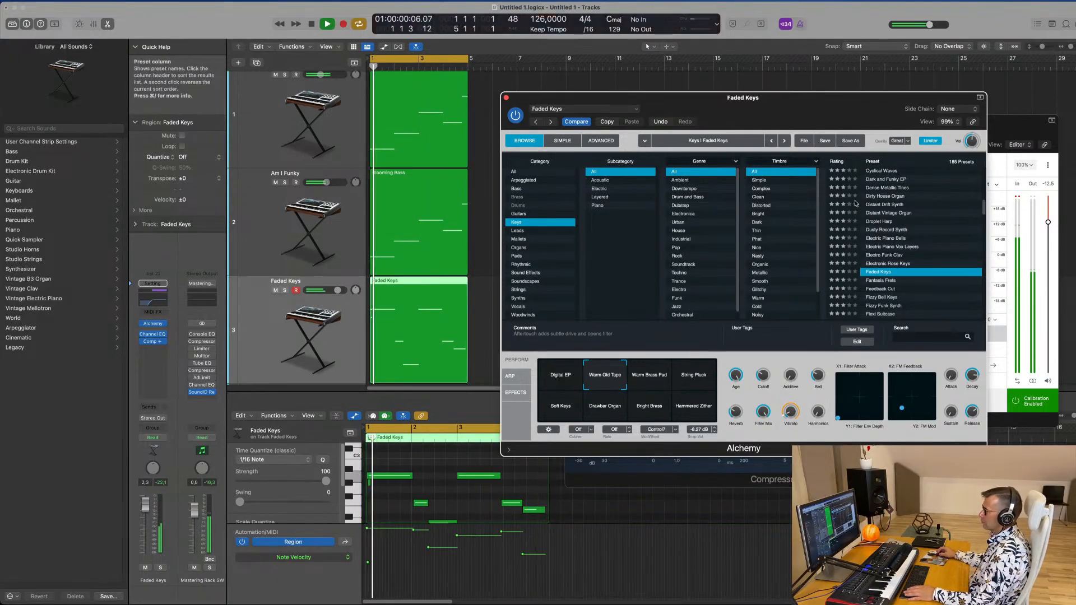
- Open the Faded Keys region in the Piano Roll, delete the stray short note at its start and play the loop
{"action": "double_click", "coordinate": [437, 284]}
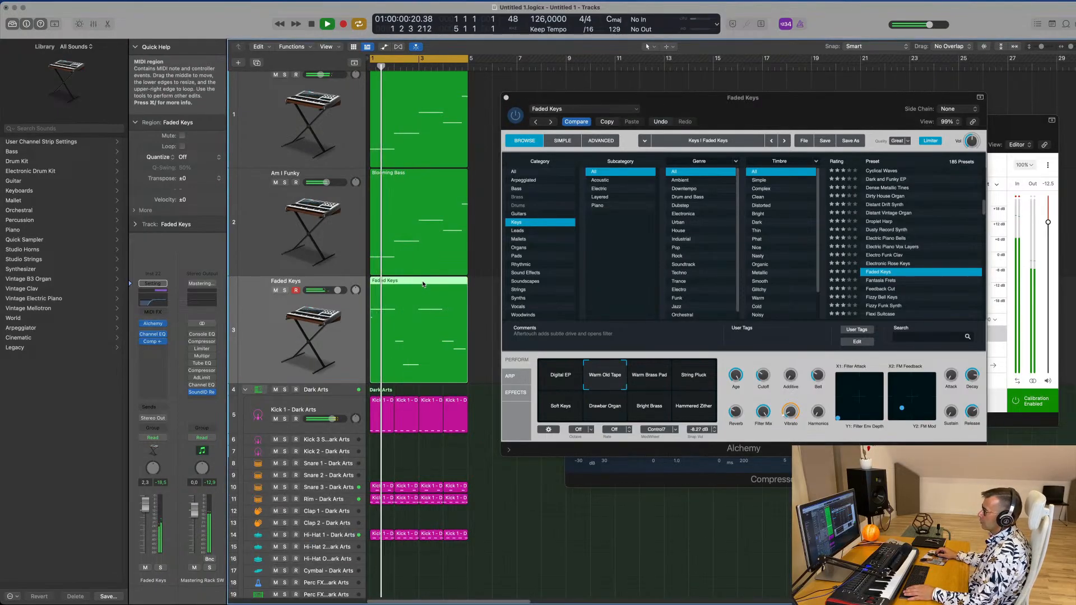
{"action": "double_click", "coordinate": [423, 284]}
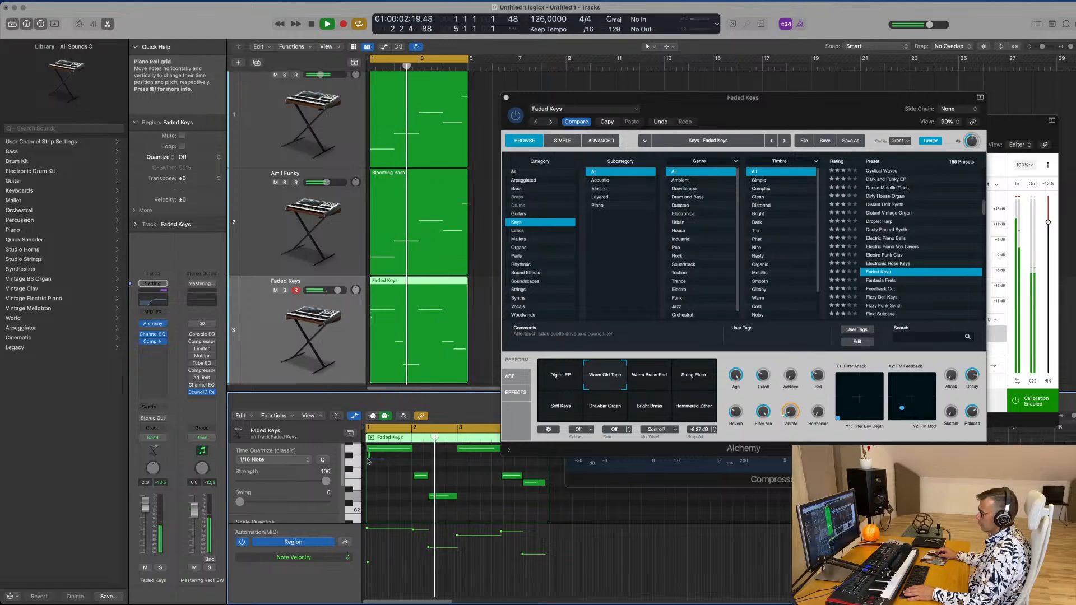
{"action": "left_click_drag", "start_coordinate": [366, 459], "coordinate": [366, 454]}
{"action": "key", "text": "BackSpace"}
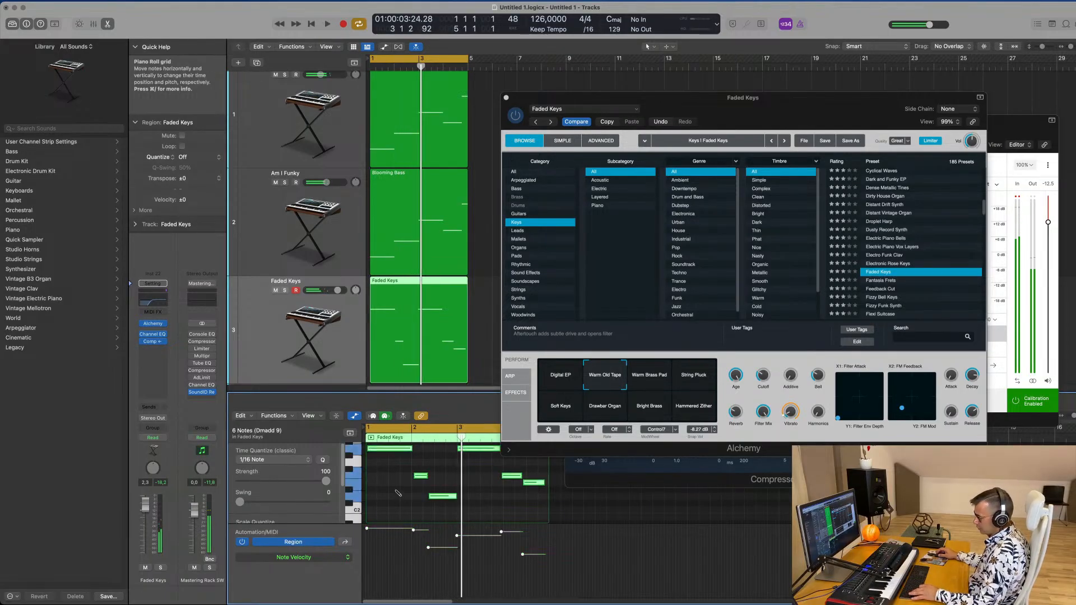
{"action": "key", "text": "space"}
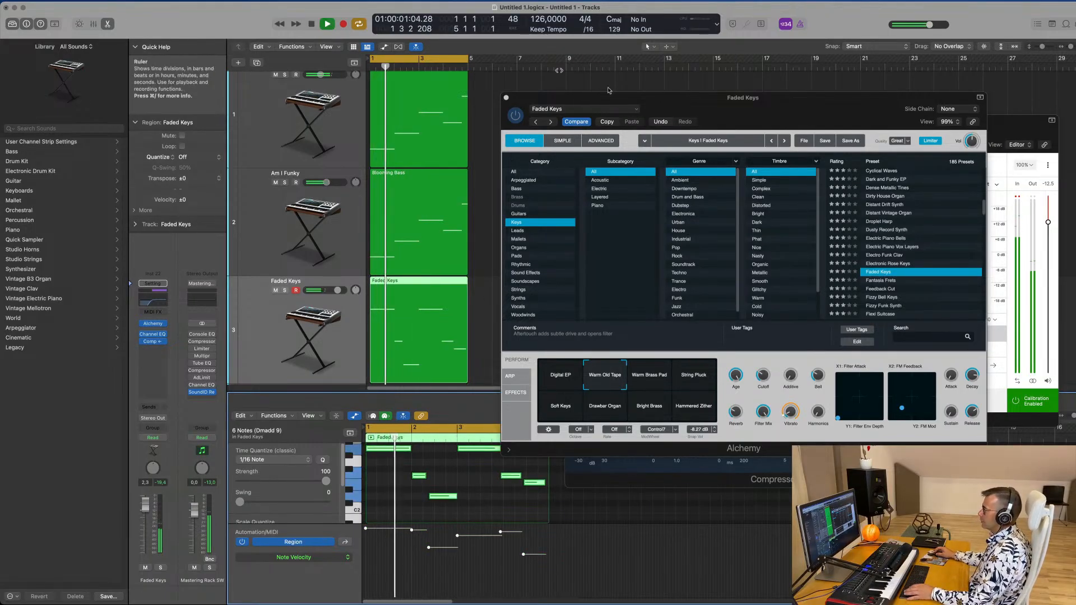
- Clear the synth window from the Piano Roll, shift the region's last two notes slightly later to begin at bar 4, and play the loop
{"action": "left_click_drag", "start_coordinate": [741, 104], "coordinate": [969, 76]}
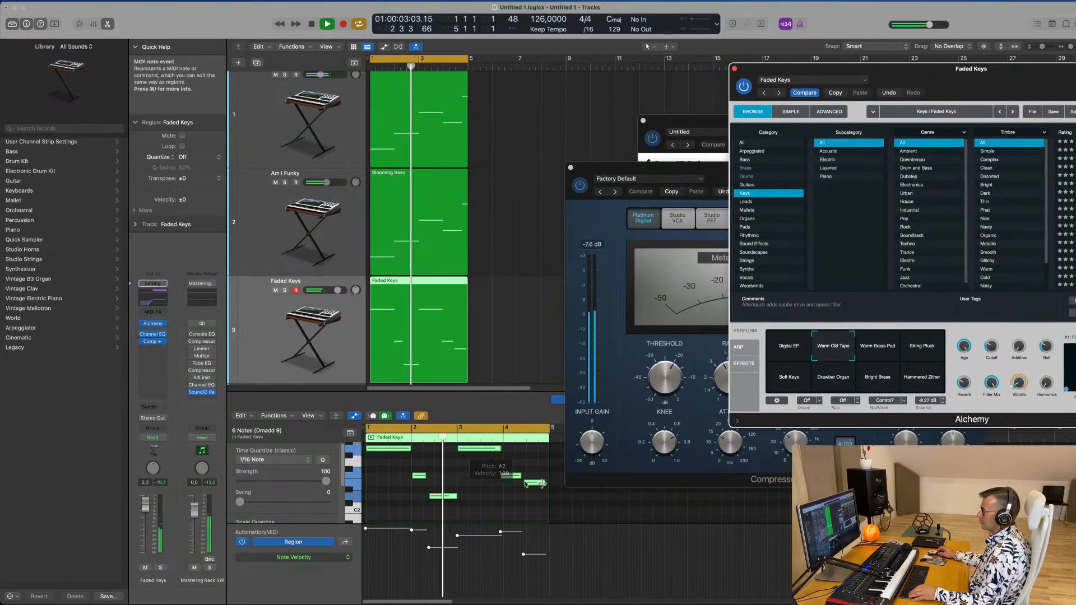
{"action": "scroll", "coordinate": [482, 498], "scroll_direction": "up", "scroll_amount": 3}
{"action": "scroll", "coordinate": [482, 497], "scroll_direction": "down", "scroll_amount": 3}
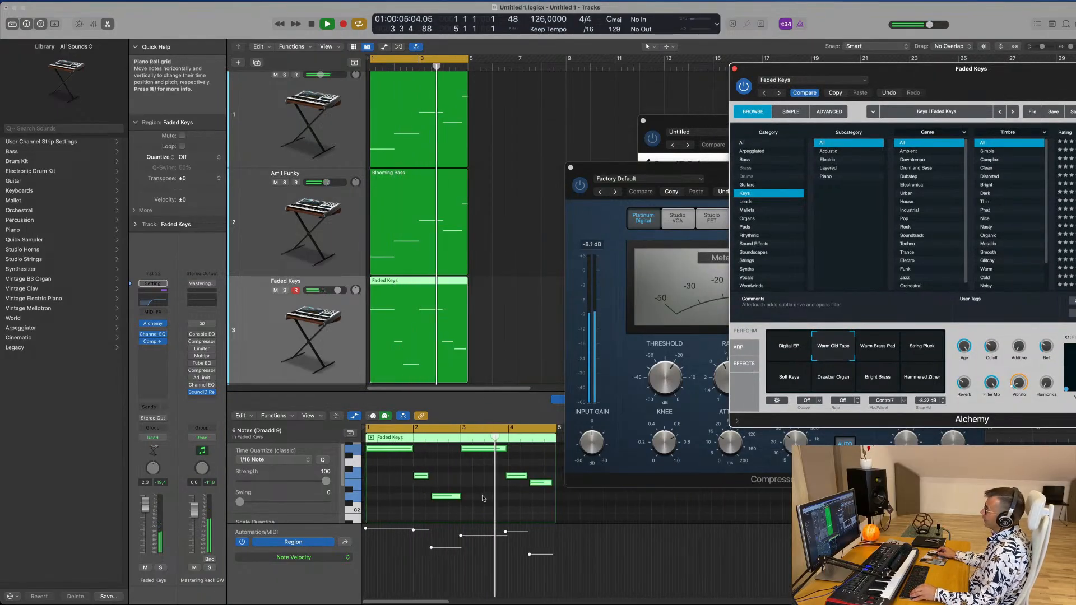
{"action": "scroll", "coordinate": [482, 497], "scroll_direction": "up", "scroll_amount": 3}
{"action": "key", "text": "space"}
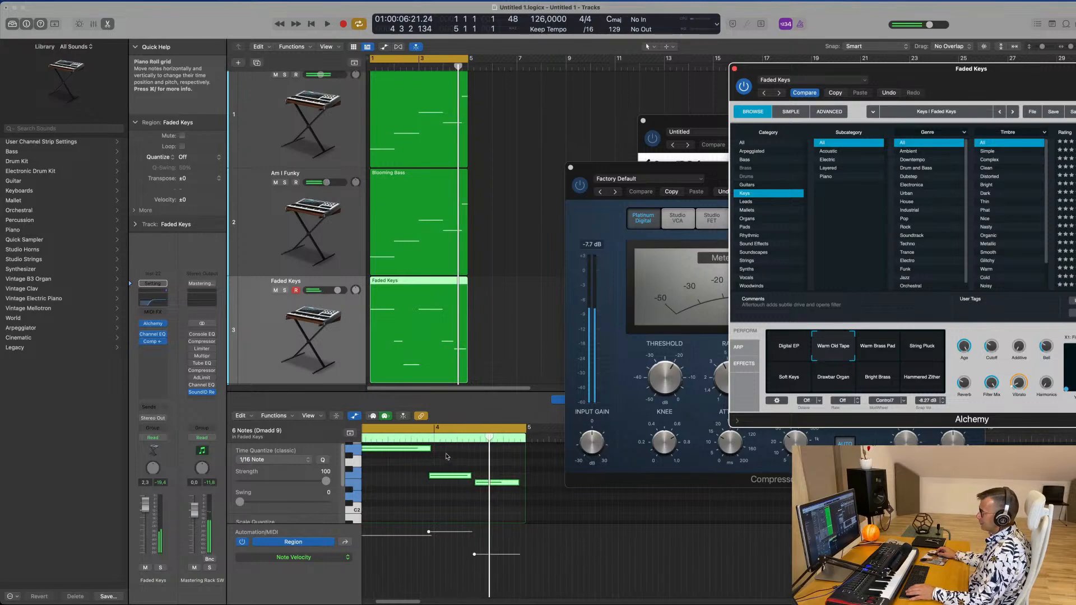
{"action": "left_click", "coordinate": [465, 458]}
{"action": "left_click_drag", "start_coordinate": [452, 480], "coordinate": [504, 489]}
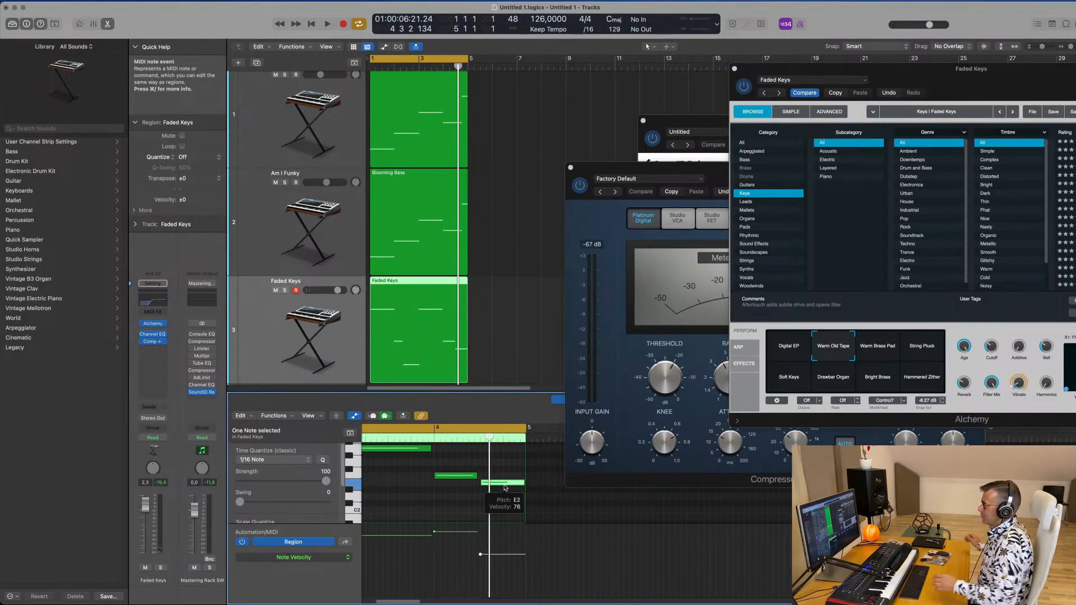
{"action": "key", "text": "space"}
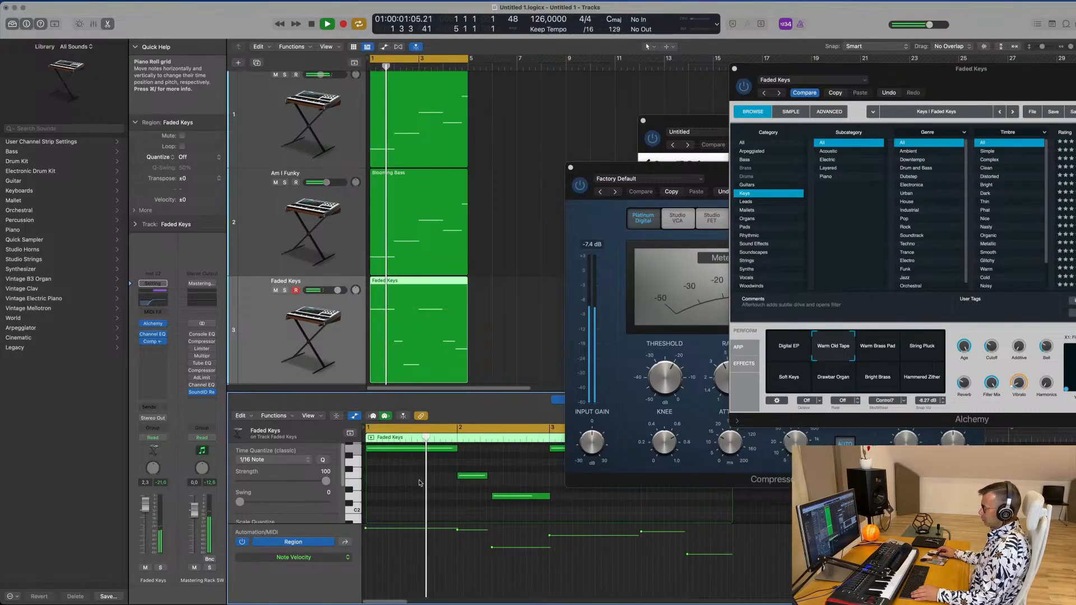
- Raise the velocities of the third and last notes in the Faded Keys region to about the level of their neighbours
{"action": "left_click", "coordinate": [498, 537]}
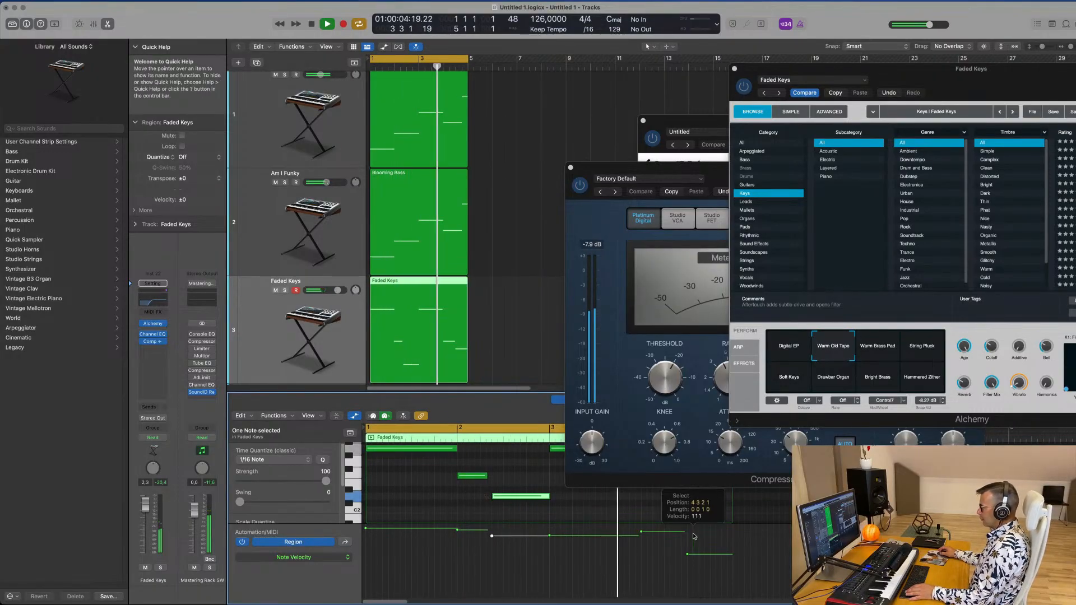
{"action": "left_click_drag", "start_coordinate": [689, 556], "coordinate": [690, 534]}
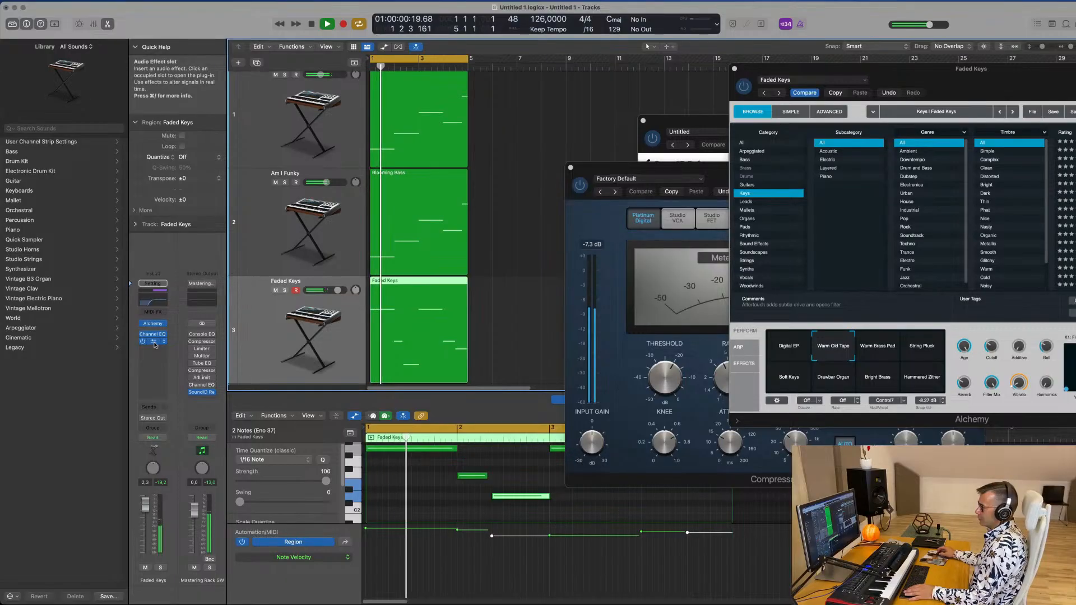
- Move the synth window aside, enlarge the Piano Roll and hide its velocity automation lane
{"action": "left_click_drag", "start_coordinate": [933, 64], "coordinate": [800, 57]}
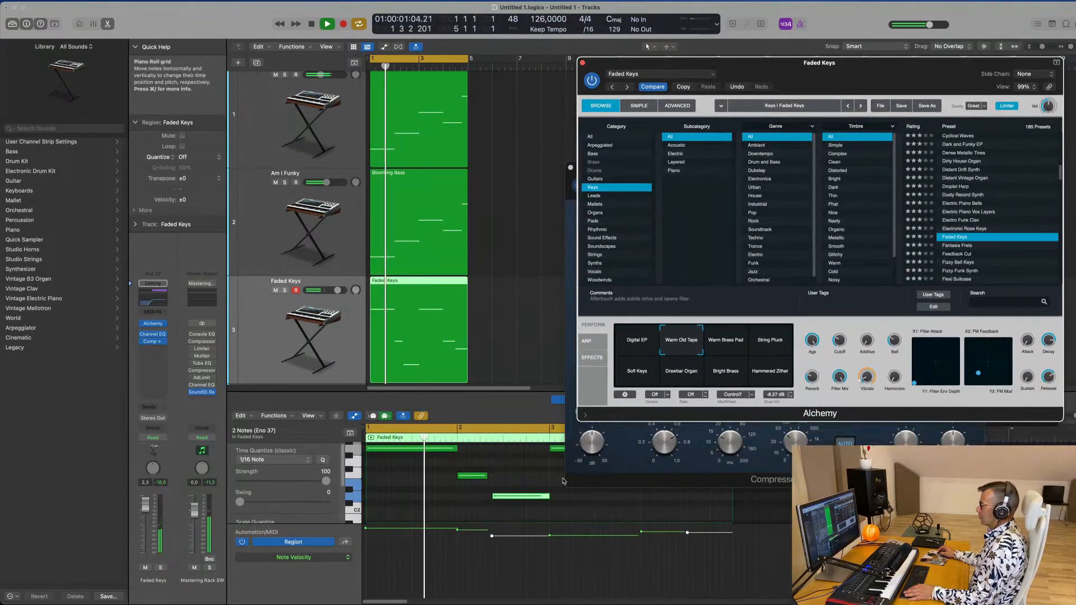
{"action": "left_click", "coordinate": [535, 480]}
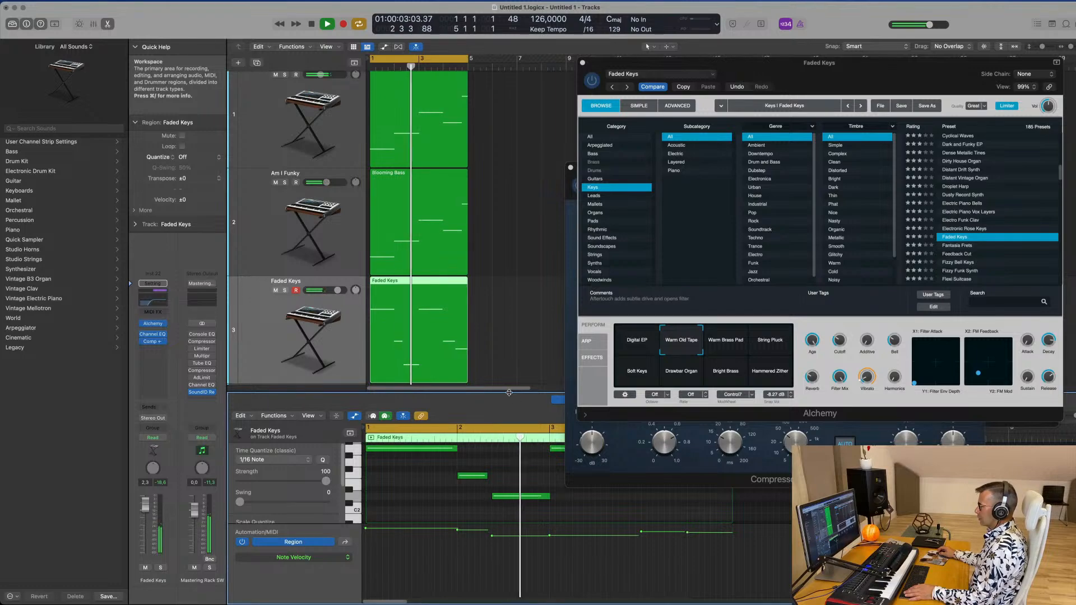
{"action": "left_click_drag", "start_coordinate": [505, 380], "coordinate": [505, 309]}
{"action": "scroll", "coordinate": [479, 448], "scroll_direction": "up", "scroll_amount": 3}
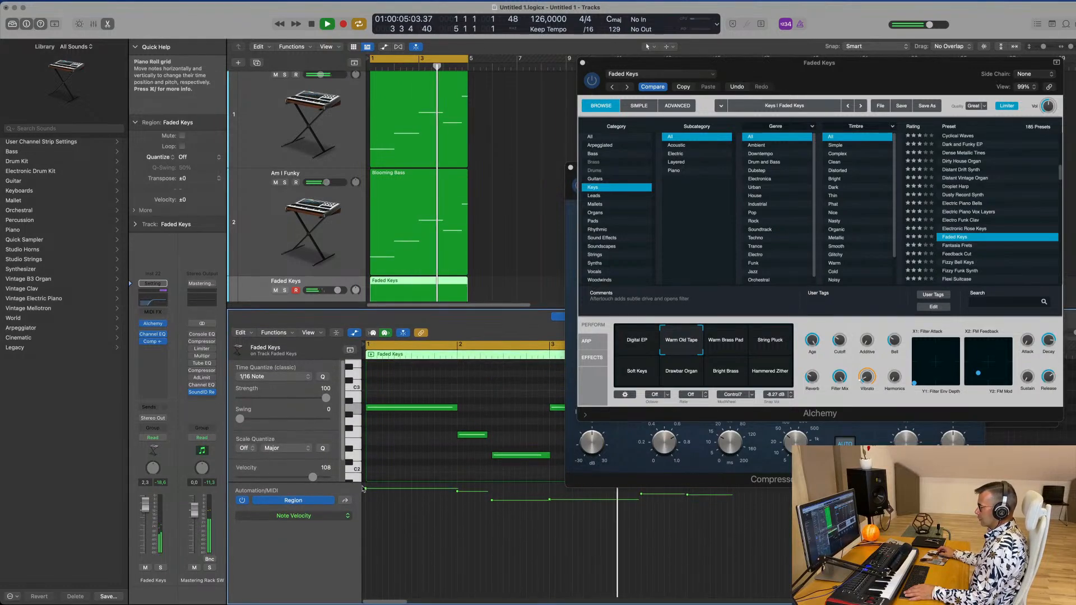
{"action": "left_click", "coordinate": [354, 333]}
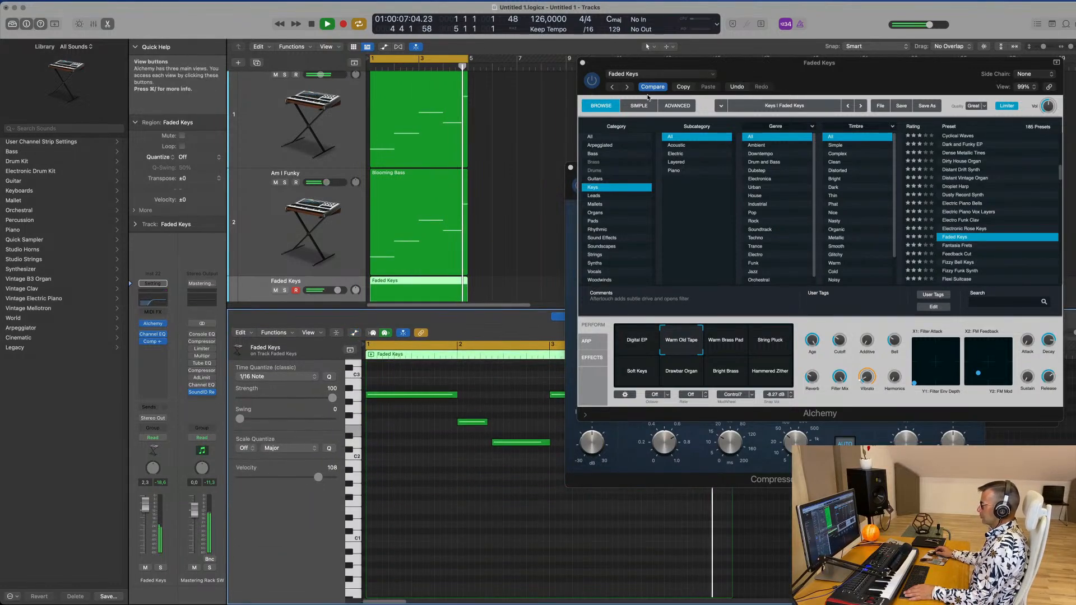
- Clear the Alchemy and Compressor windows from the Piano Roll and close the SoundID Reference window
{"action": "left_click_drag", "start_coordinate": [679, 90], "coordinate": [1045, 96]}
{"action": "left_click_drag", "start_coordinate": [628, 170], "coordinate": [1051, 205]}
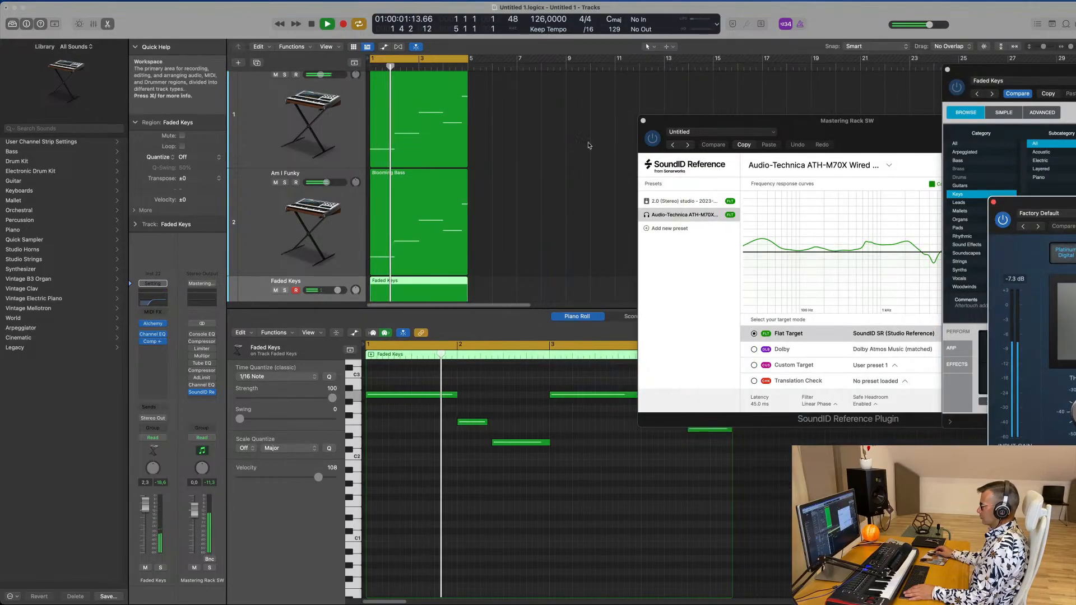
{"action": "left_click", "coordinate": [643, 120]}
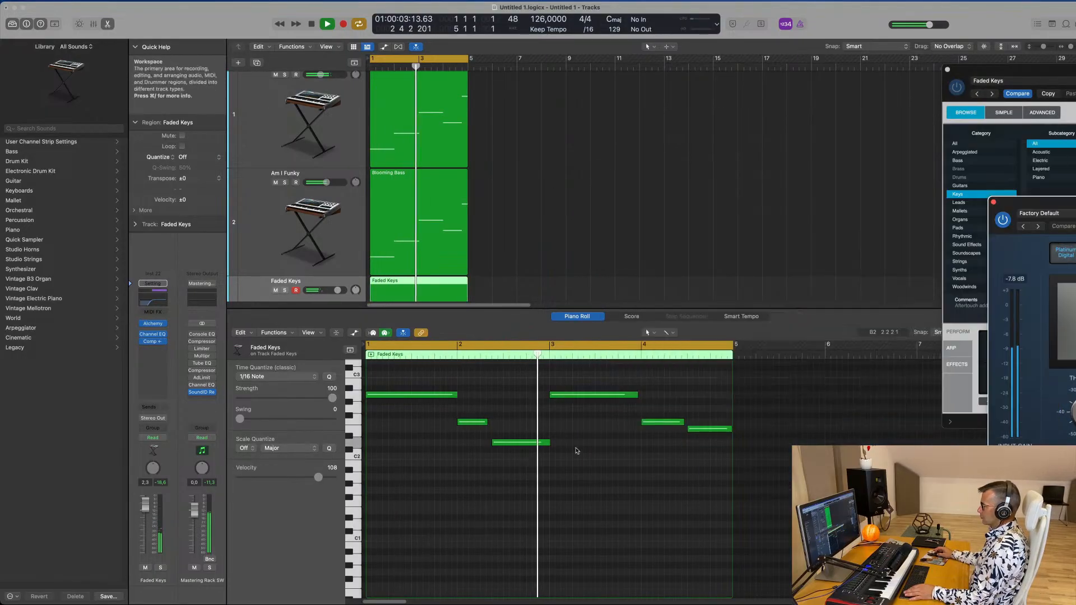
{"action": "left_click", "coordinate": [581, 476]}
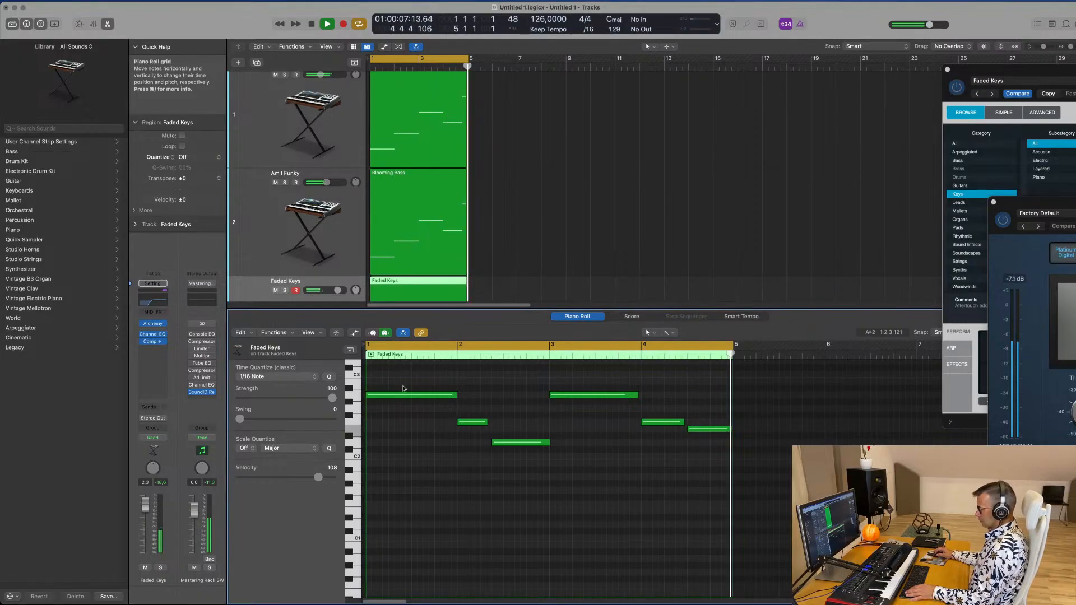
{"action": "left_click_drag", "start_coordinate": [411, 386], "coordinate": [528, 450]}
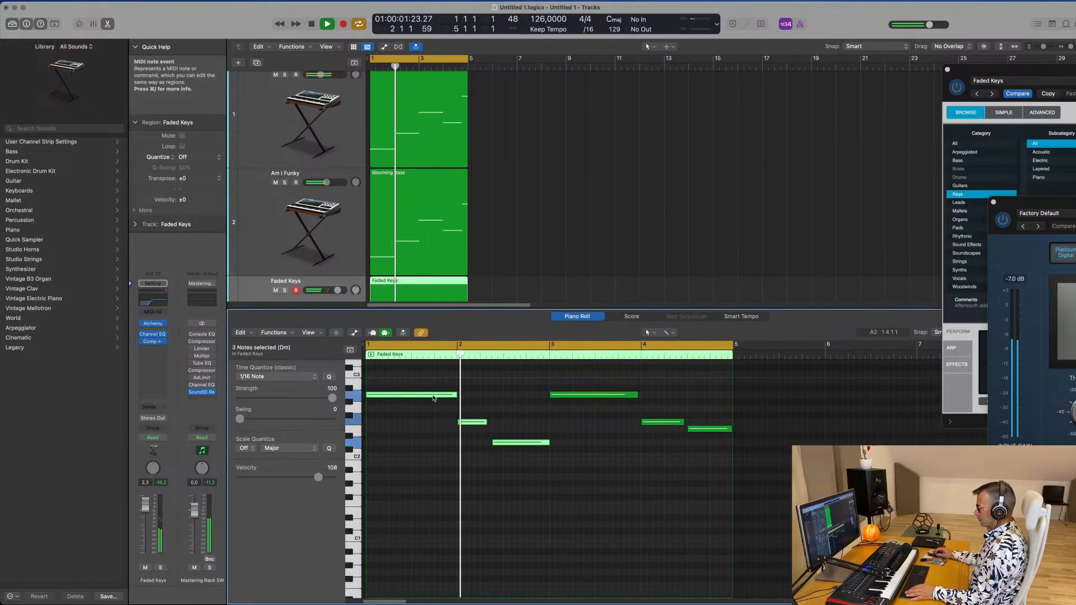
{"action": "left_click_drag", "start_coordinate": [436, 396], "coordinate": [805, 395]}
{"action": "left_click_drag", "start_coordinate": [552, 360], "coordinate": [716, 450]}
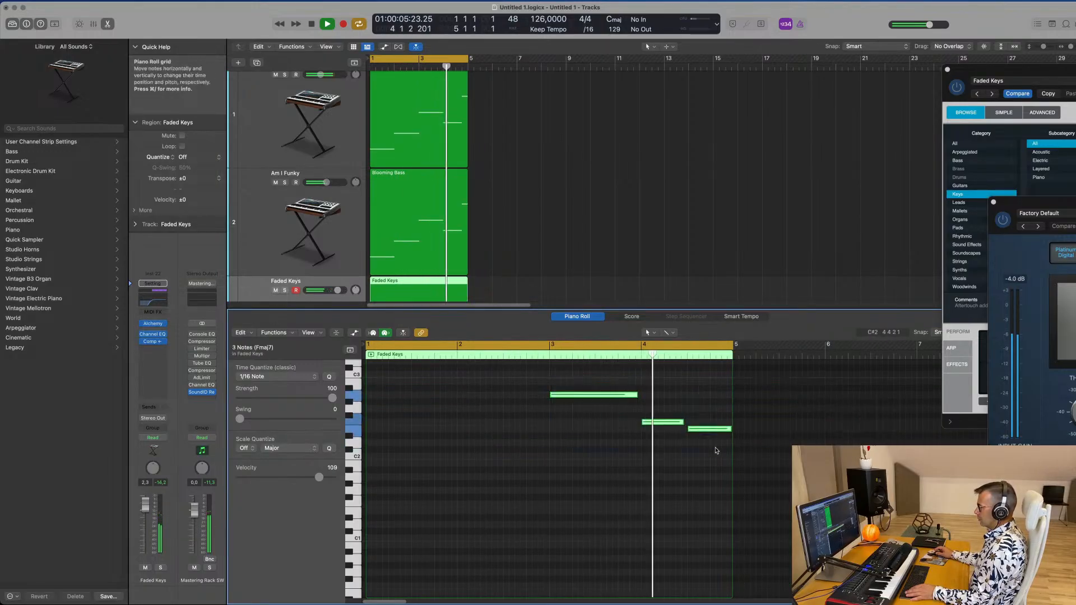
{"action": "key", "text": "super+z"}
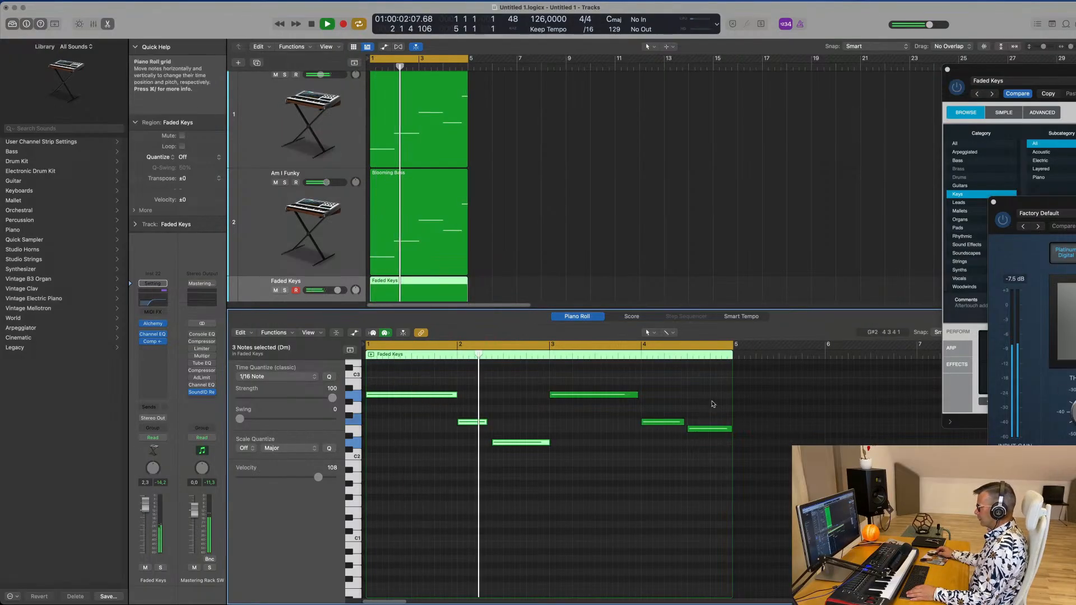
- Extend the Faded Keys region past bar 7 and move its first three notes to start at bar 5
{"action": "left_click_drag", "start_coordinate": [732, 406], "coordinate": [947, 409]}
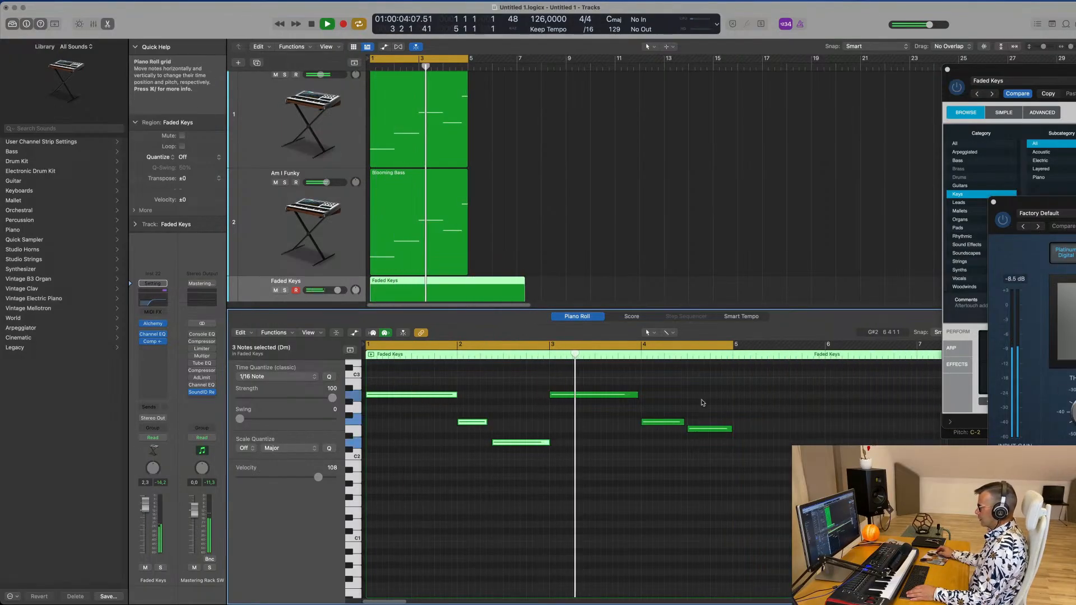
{"action": "left_click_drag", "start_coordinate": [421, 377], "coordinate": [564, 474]}
{"action": "left_click_drag", "start_coordinate": [413, 374], "coordinate": [533, 492]}
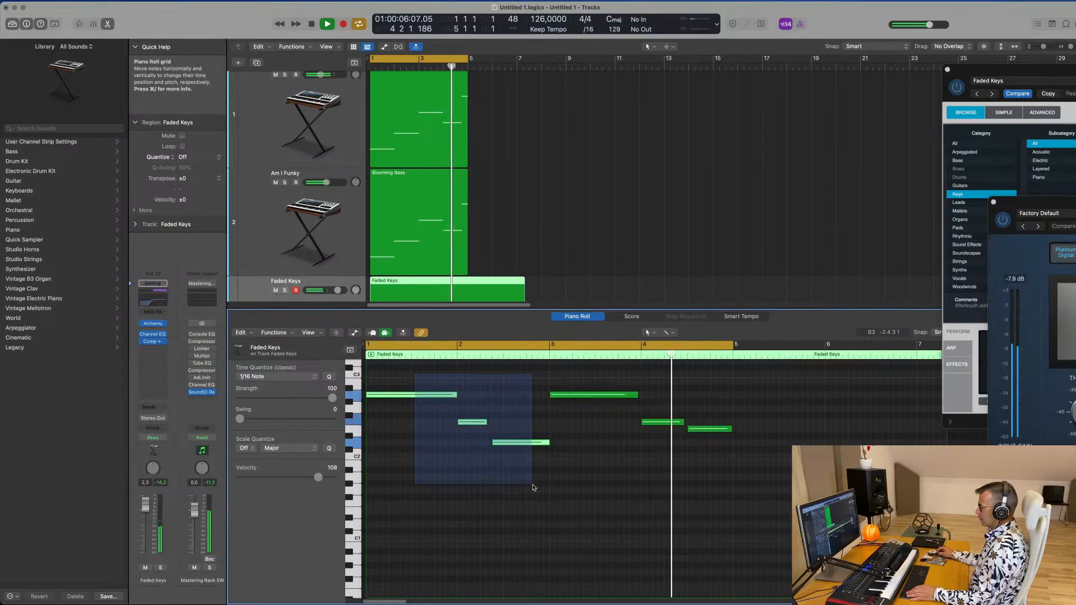
{"action": "left_click_drag", "start_coordinate": [433, 401], "coordinate": [800, 398]}
- Shift all six Faded Keys notes two bars earlier so that they start at bar 1
{"action": "left_click_drag", "start_coordinate": [584, 379], "coordinate": [896, 481]}
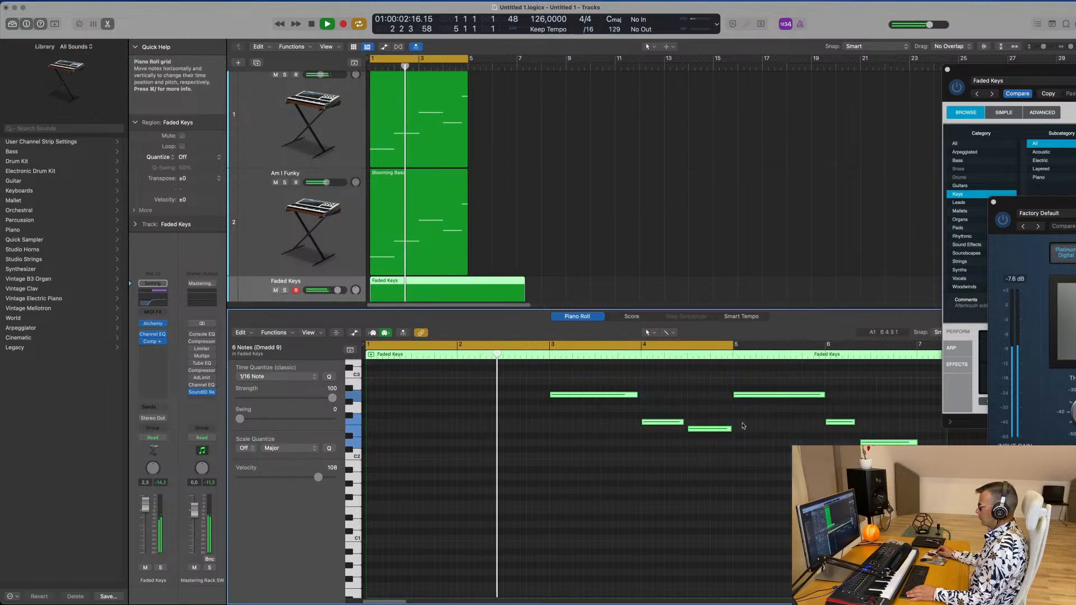
{"action": "left_click_drag", "start_coordinate": [588, 394], "coordinate": [403, 397]}
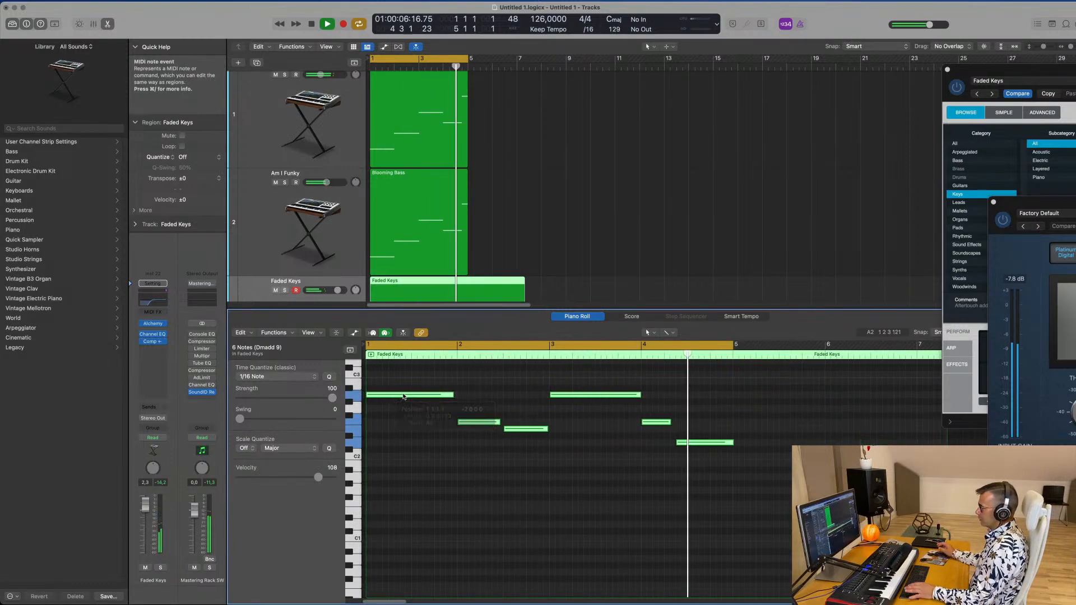
{"action": "left_click", "coordinate": [411, 459]}
- Extend the last Faded Keys note to start earlier, shortening the note before it to meet it, and replay the loop
{"action": "scroll", "coordinate": [460, 468], "scroll_direction": "right", "scroll_amount": 2}
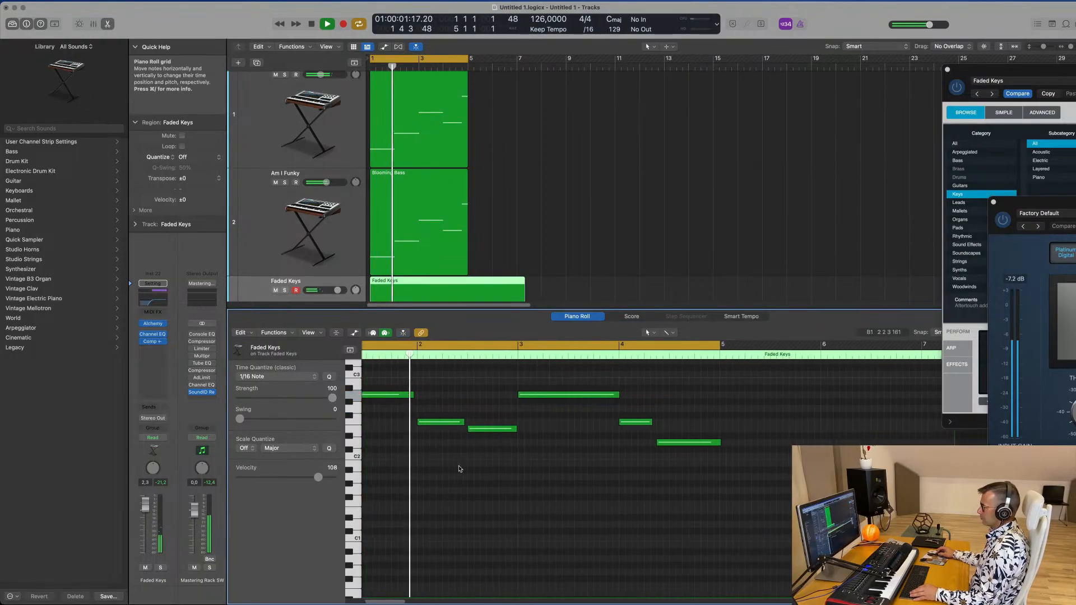
{"action": "scroll", "coordinate": [461, 468], "scroll_direction": "left", "scroll_amount": 2}
{"action": "scroll", "coordinate": [466, 465], "scroll_direction": "left", "scroll_amount": 5}
{"action": "scroll", "coordinate": [465, 464], "scroll_direction": "right", "scroll_amount": 4}
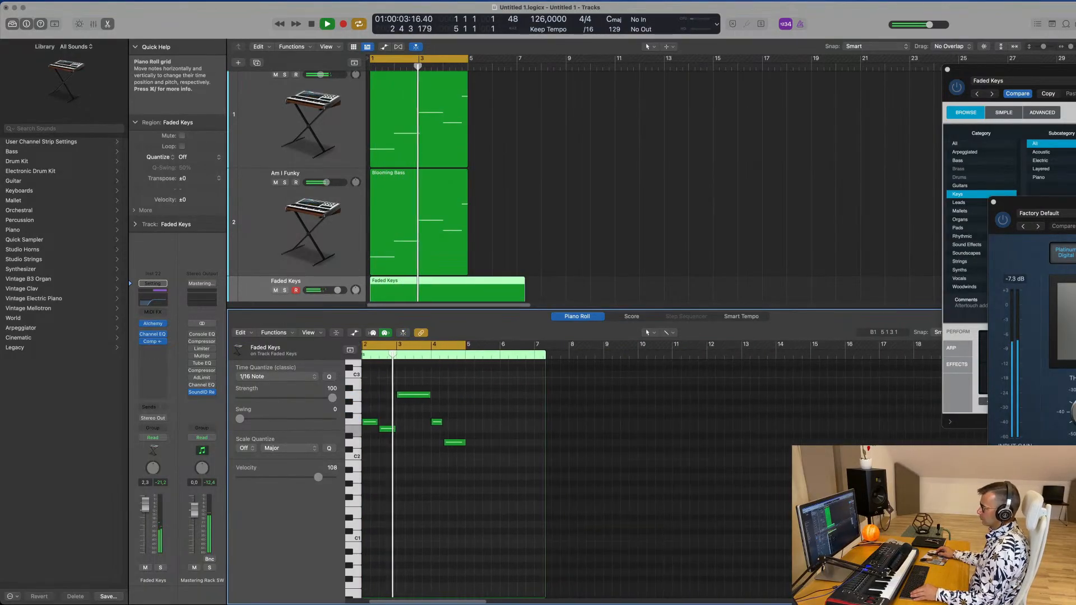
{"action": "scroll", "coordinate": [504, 459], "scroll_direction": "right", "scroll_amount": 5}
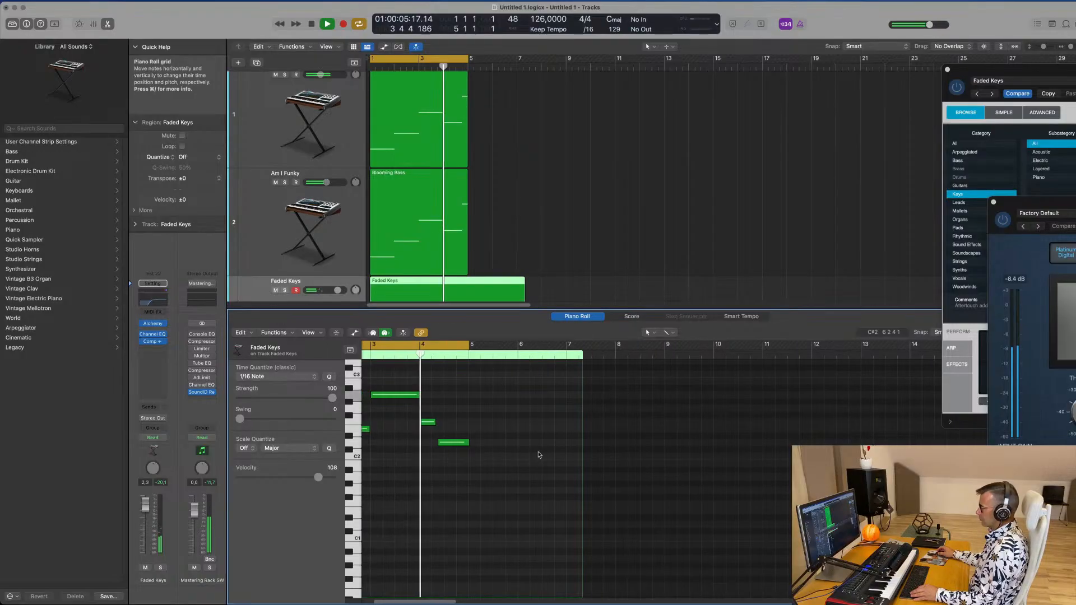
{"action": "scroll", "coordinate": [471, 448], "scroll_direction": "left", "scroll_amount": 4}
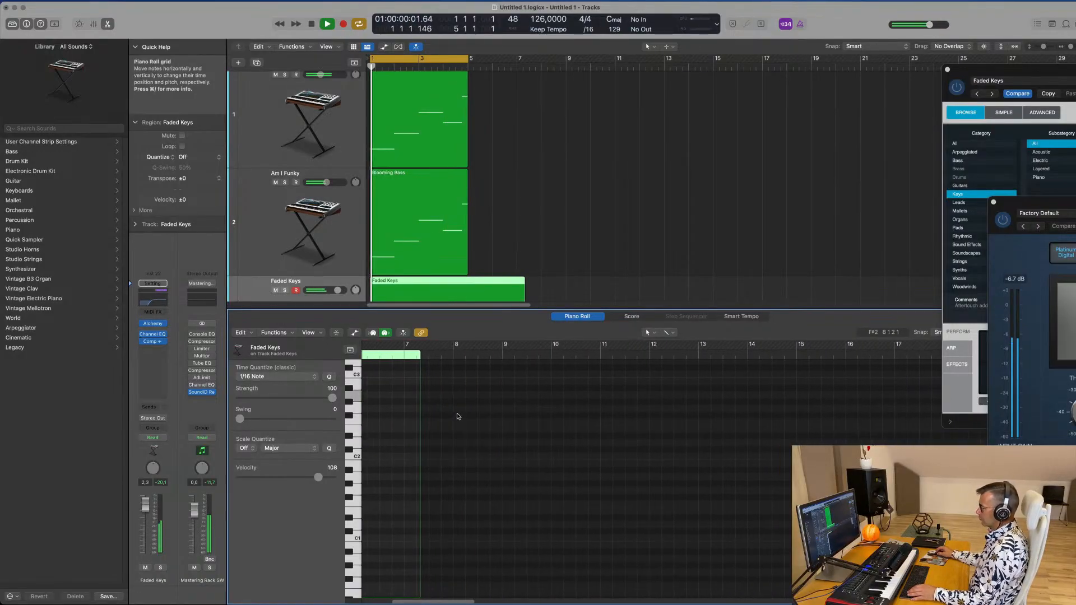
{"action": "scroll", "coordinate": [460, 416], "scroll_direction": "right", "scroll_amount": 4}
{"action": "scroll", "coordinate": [460, 416], "scroll_direction": "right", "scroll_amount": 5}
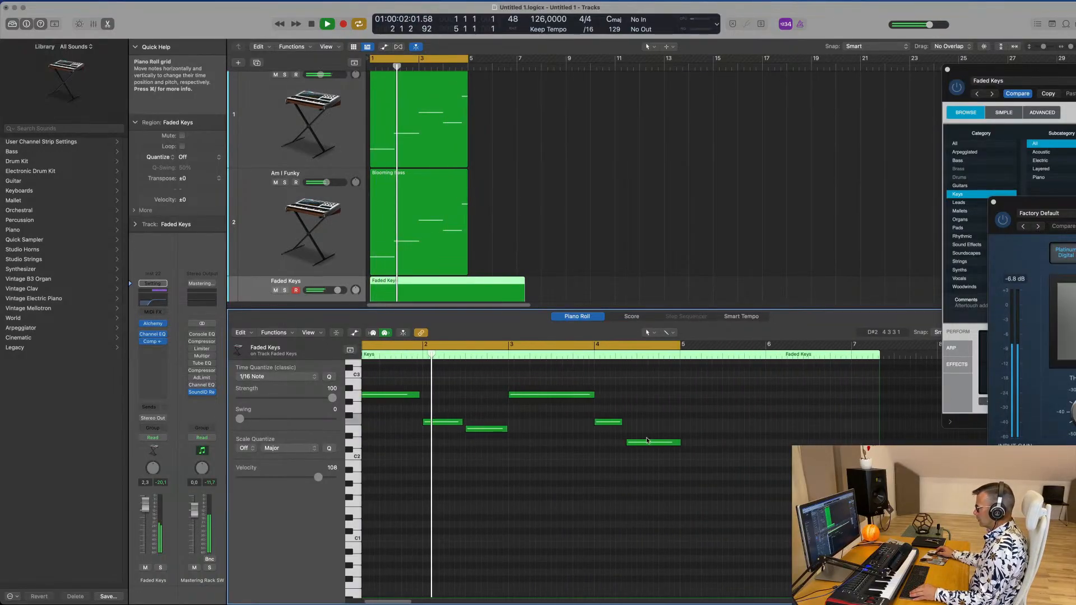
{"action": "left_click_drag", "start_coordinate": [621, 422], "coordinate": [708, 444]}
{"action": "key", "text": "space"}
{"action": "key", "text": "space"}
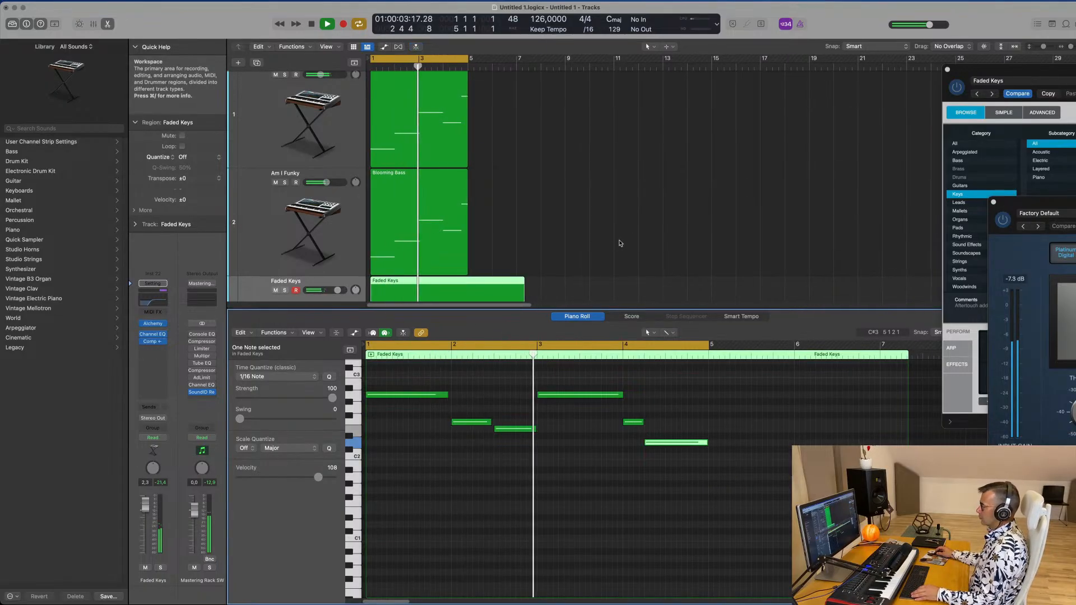
- Split the Faded Keys region at bar 5 and delete the excess part after it
{"action": "left_click", "coordinate": [232, 236]}
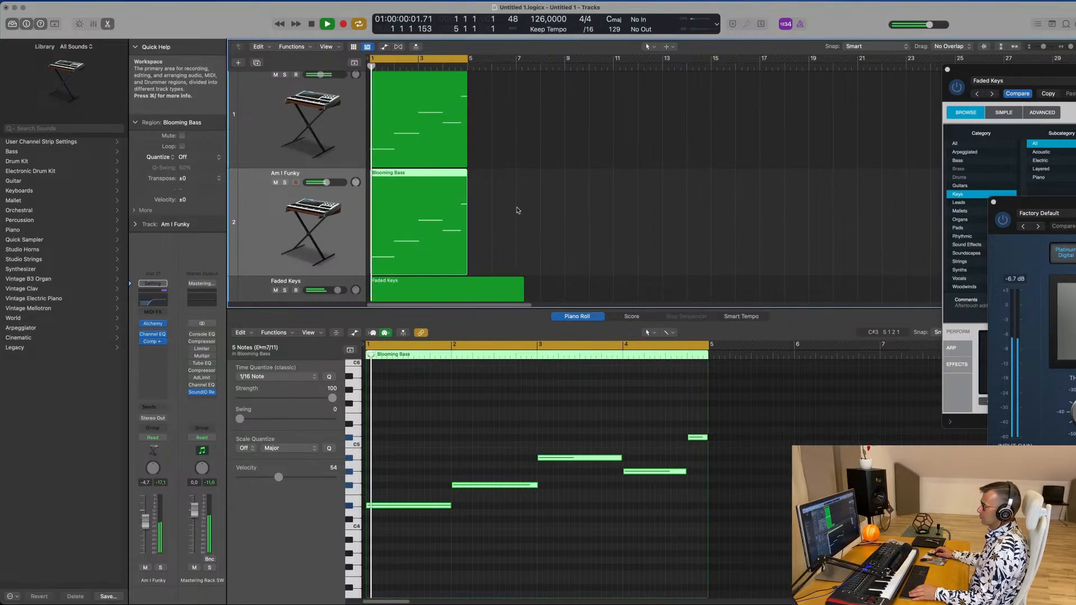
{"action": "scroll", "coordinate": [471, 225], "scroll_direction": "down", "scroll_amount": 2}
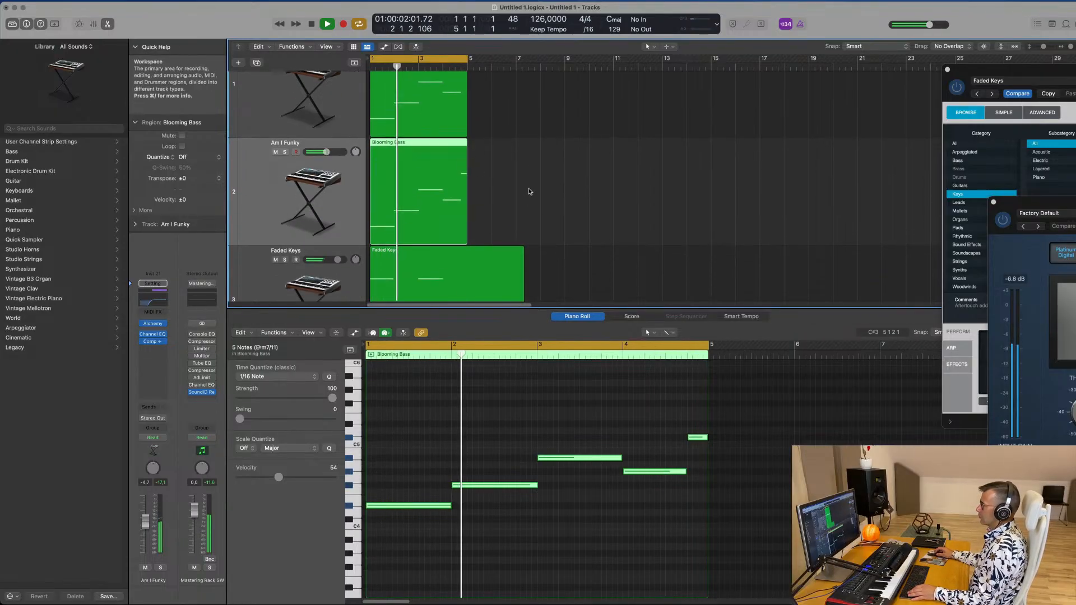
{"action": "left_click", "coordinate": [486, 245]}
{"action": "scroll", "coordinate": [485, 241], "scroll_direction": "down", "scroll_amount": 1}
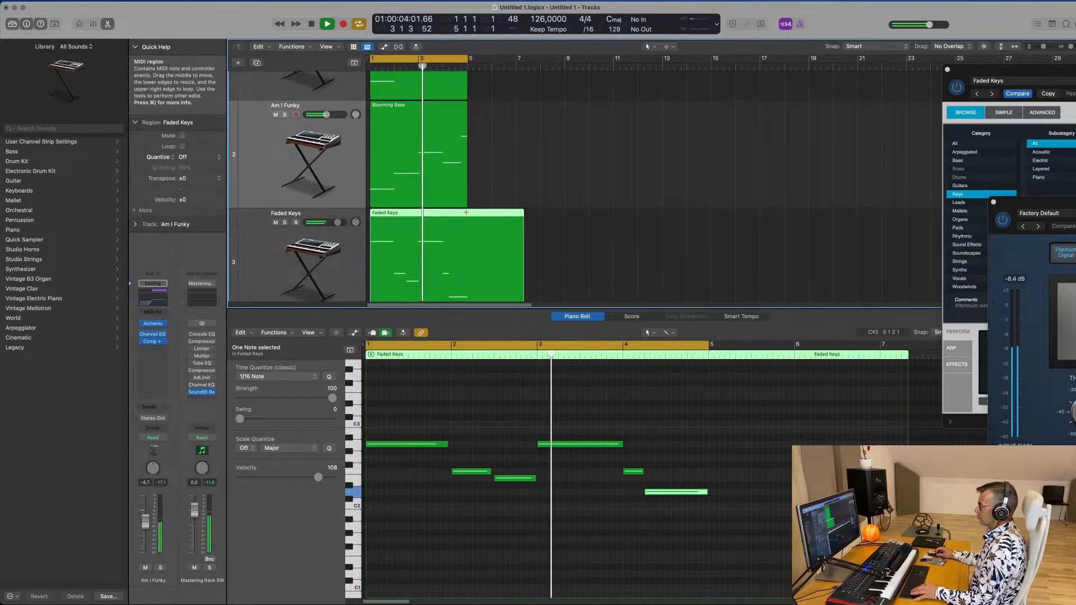
{"action": "double_click", "coordinate": [469, 219], "text": "super"}
{"action": "key", "text": "Delete"}
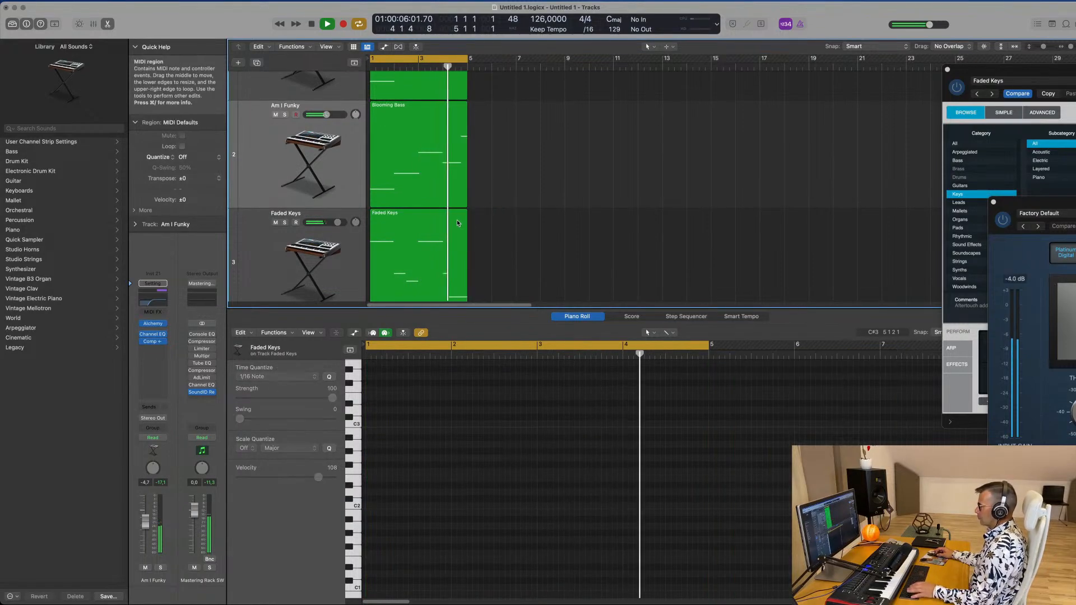
- Trim the last Faded Keys note to start about halfway through bar 4 and lengthen the preceding note to meet it
{"action": "left_click_drag", "start_coordinate": [668, 493], "coordinate": [707, 492]}
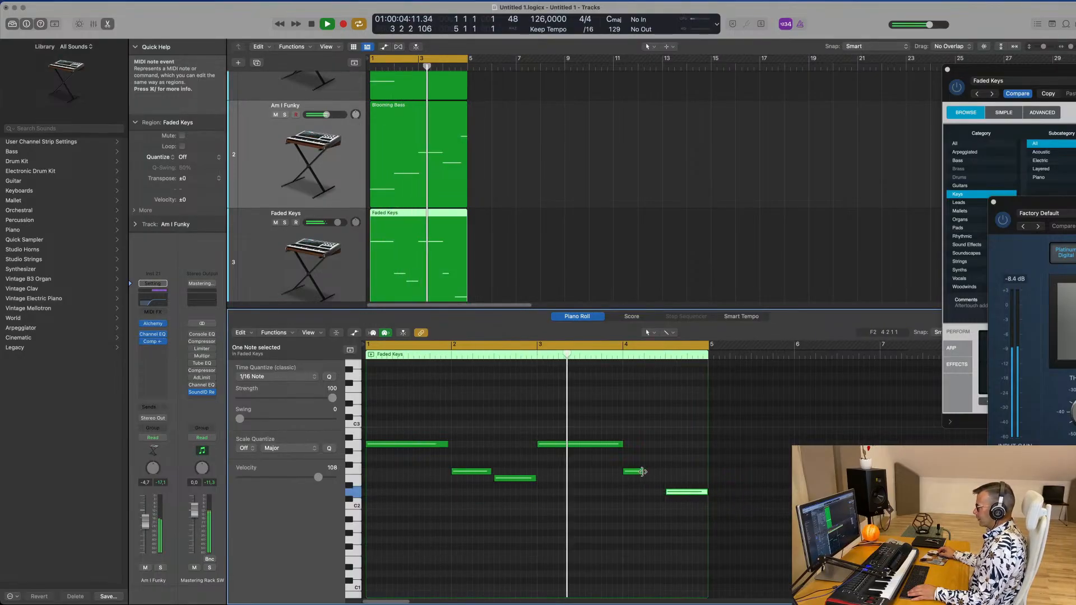
{"action": "left_click_drag", "start_coordinate": [642, 472], "coordinate": [665, 475]}
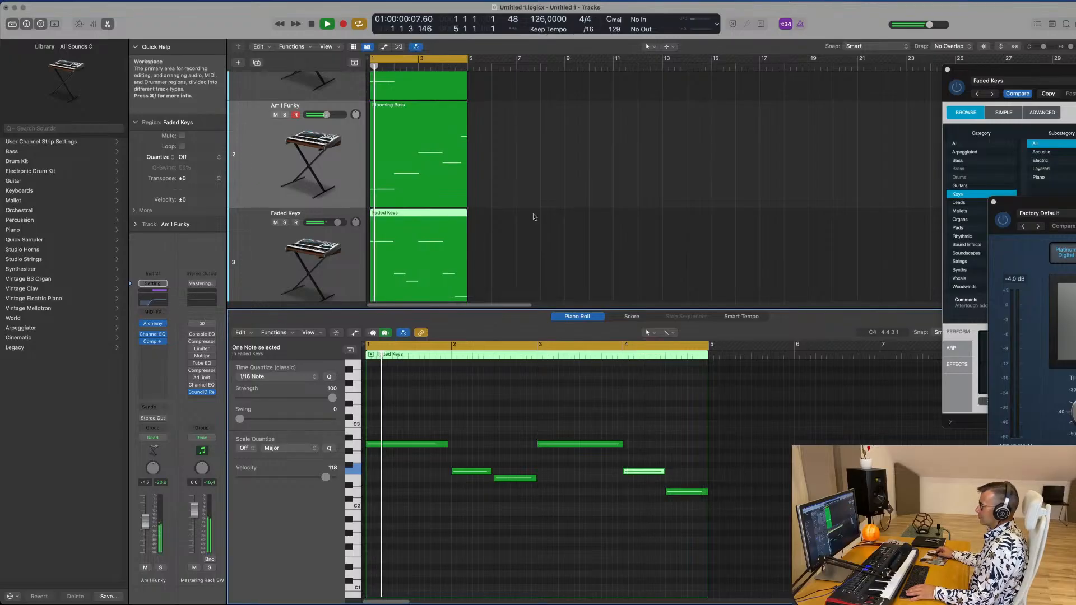
- Select the Faded Keys track, deselect its region, and bring its Alchemy window fully into view
{"action": "left_click", "coordinate": [342, 251]}
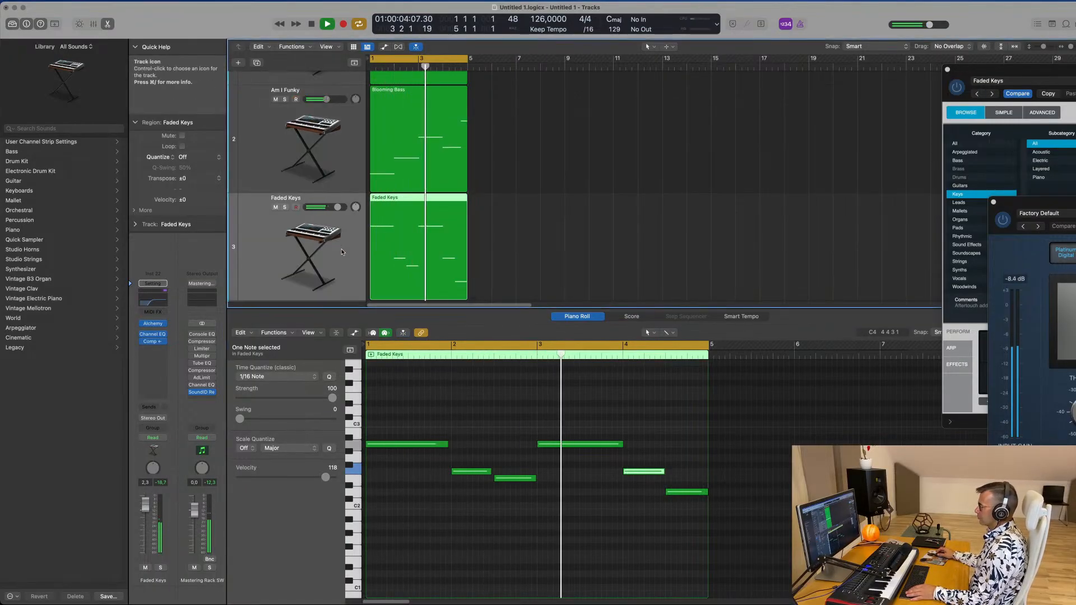
{"action": "left_click", "coordinate": [571, 245]}
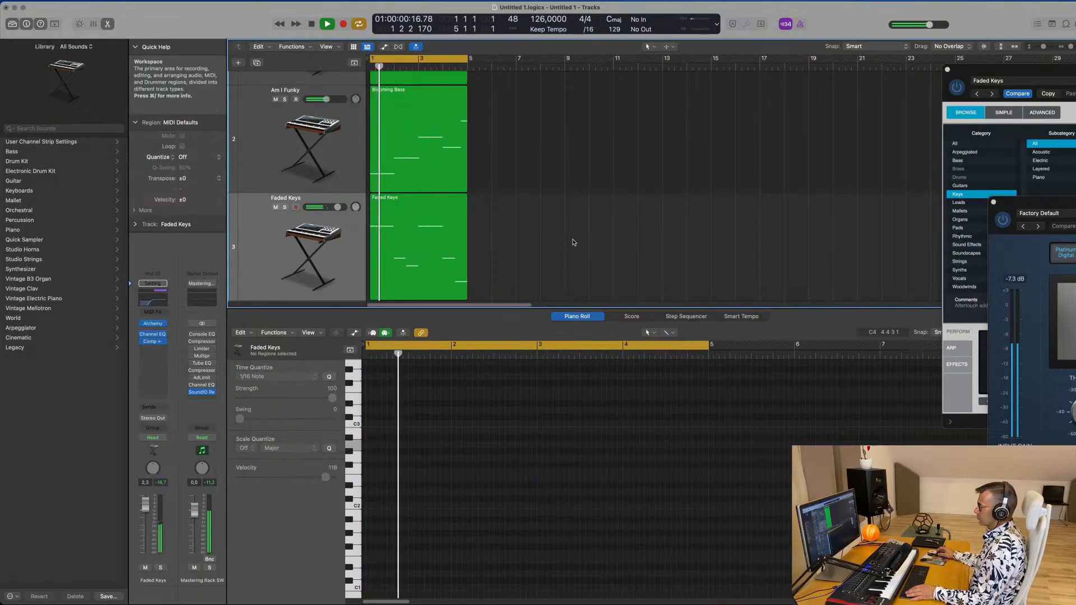
{"action": "left_click", "coordinate": [152, 324]}
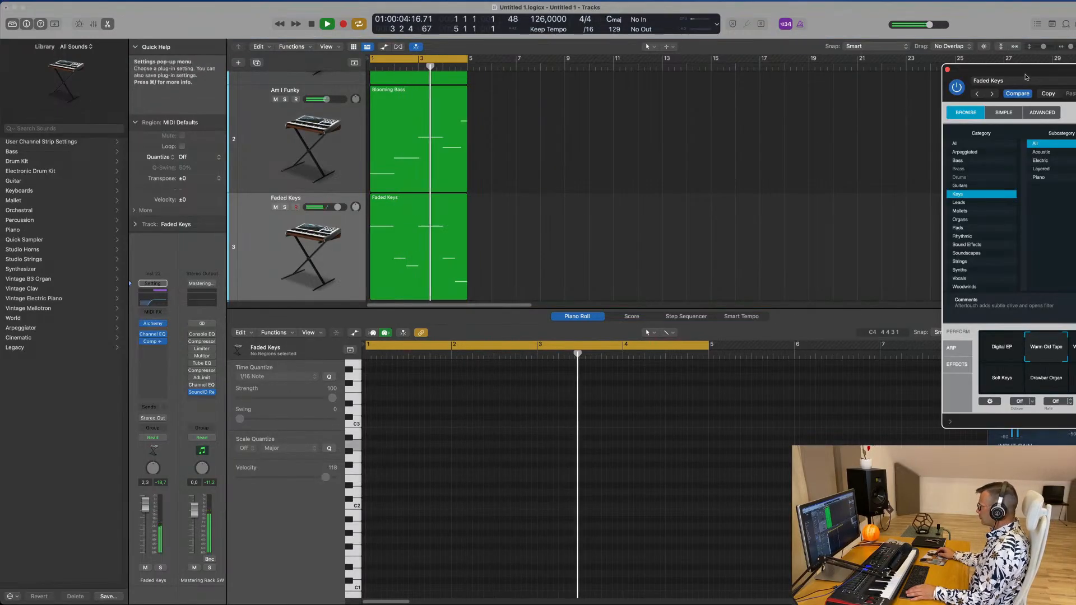
{"action": "left_click_drag", "start_coordinate": [1028, 74], "coordinate": [382, 192]}
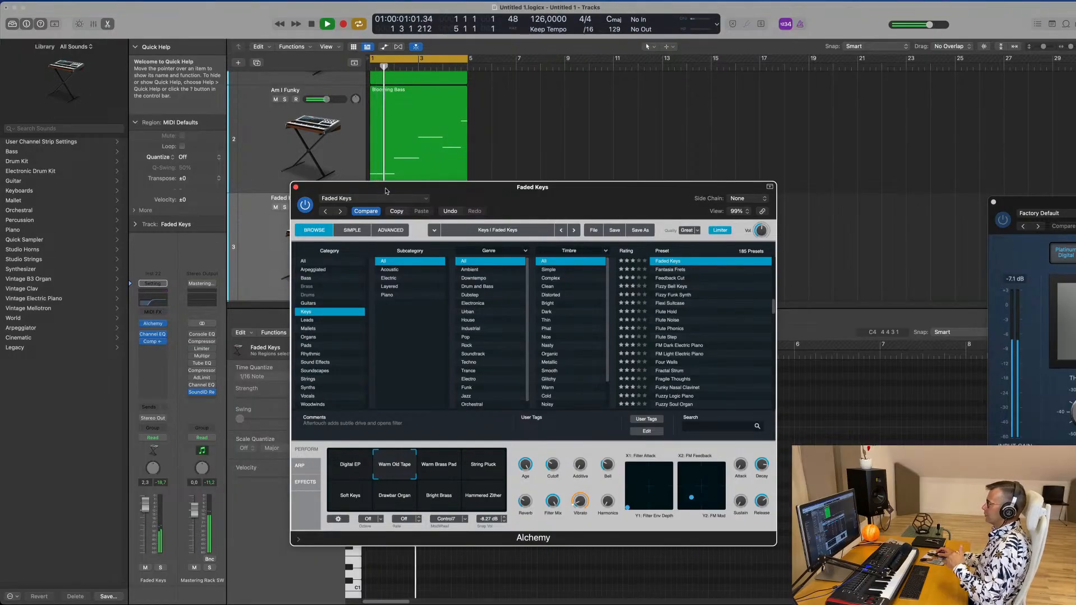
- Audition Alchemy's performance snapshots, including Warm Brass Pad, String Pluck and Bright Brass, and settle on Soft Keys
{"action": "left_click", "coordinate": [449, 463]}
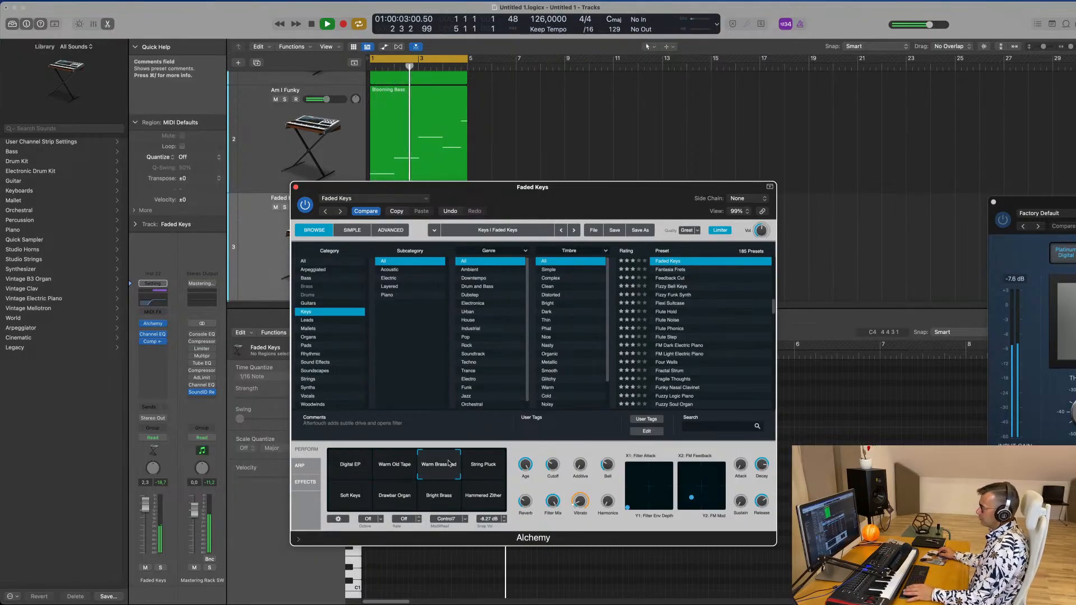
{"action": "left_click", "coordinate": [483, 470]}
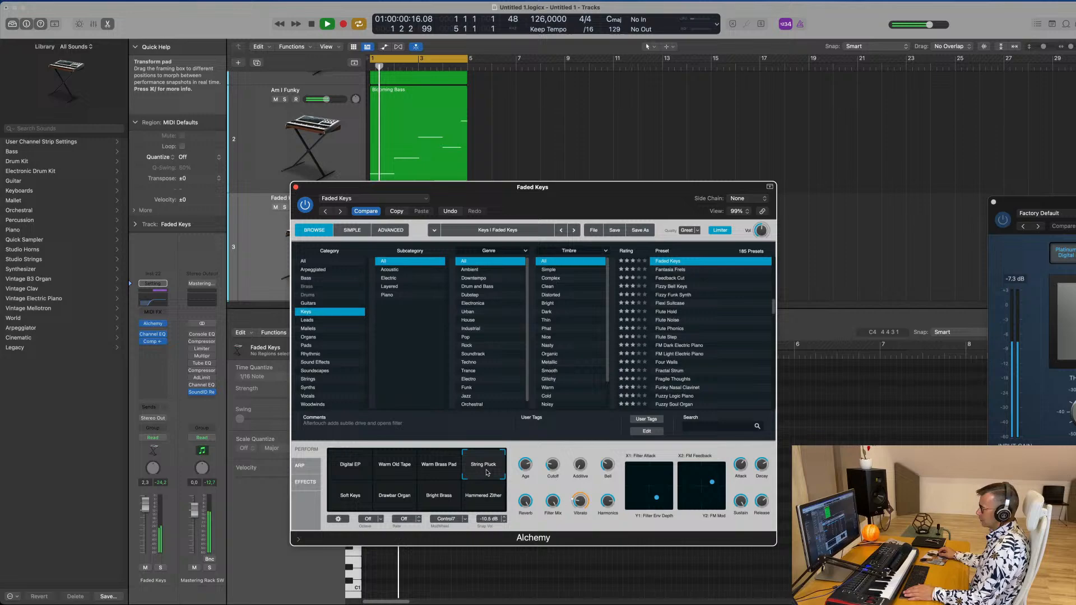
{"action": "left_click", "coordinate": [394, 475]}
{"action": "left_click", "coordinate": [385, 500]}
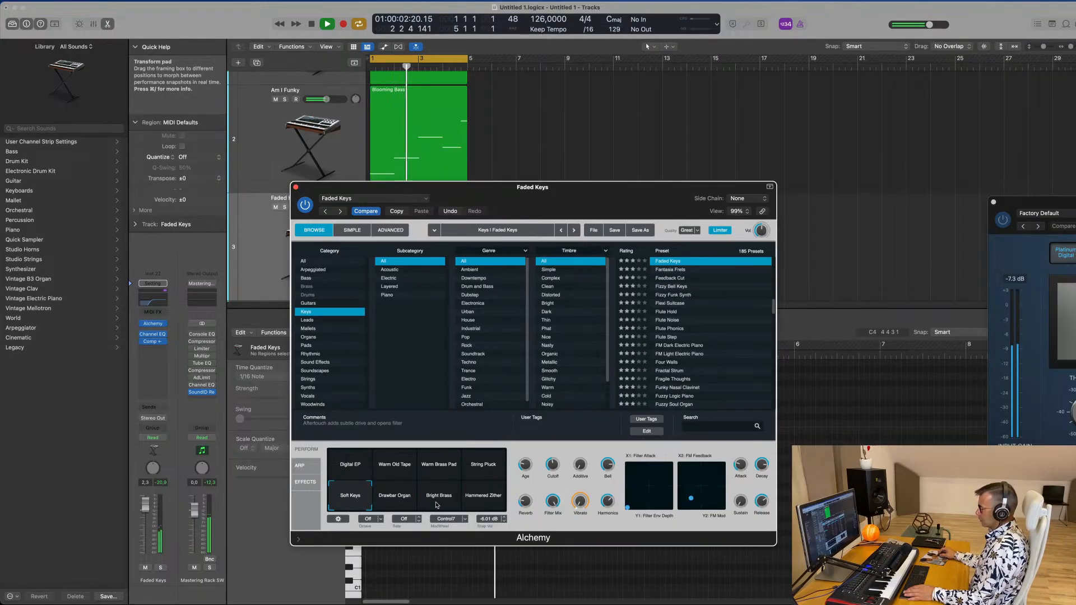
{"action": "left_click", "coordinate": [437, 504]}
{"action": "left_click", "coordinate": [487, 503]}
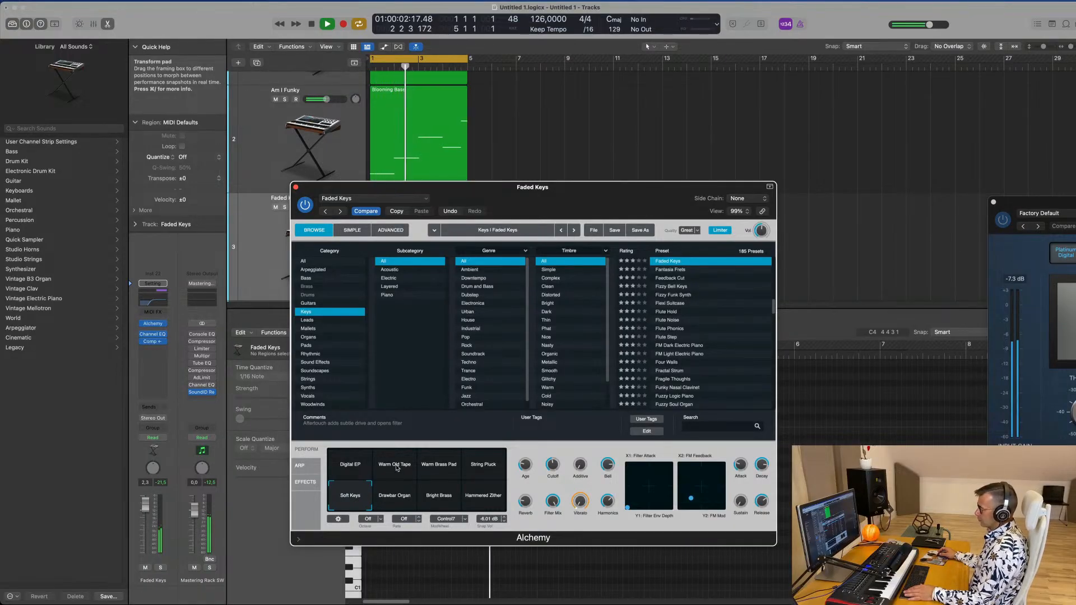
{"action": "left_click", "coordinate": [352, 499]}
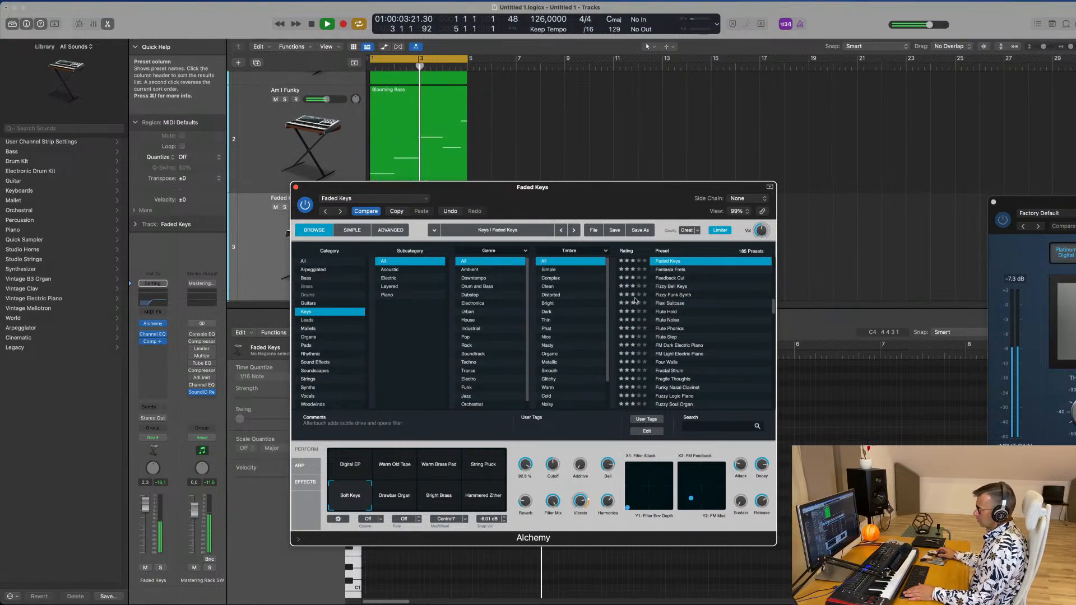
- Close the Alchemy window and duplicate the Faded Keys track as a new empty track with the same settings
{"action": "left_click_drag", "start_coordinate": [599, 190], "coordinate": [721, 190]}
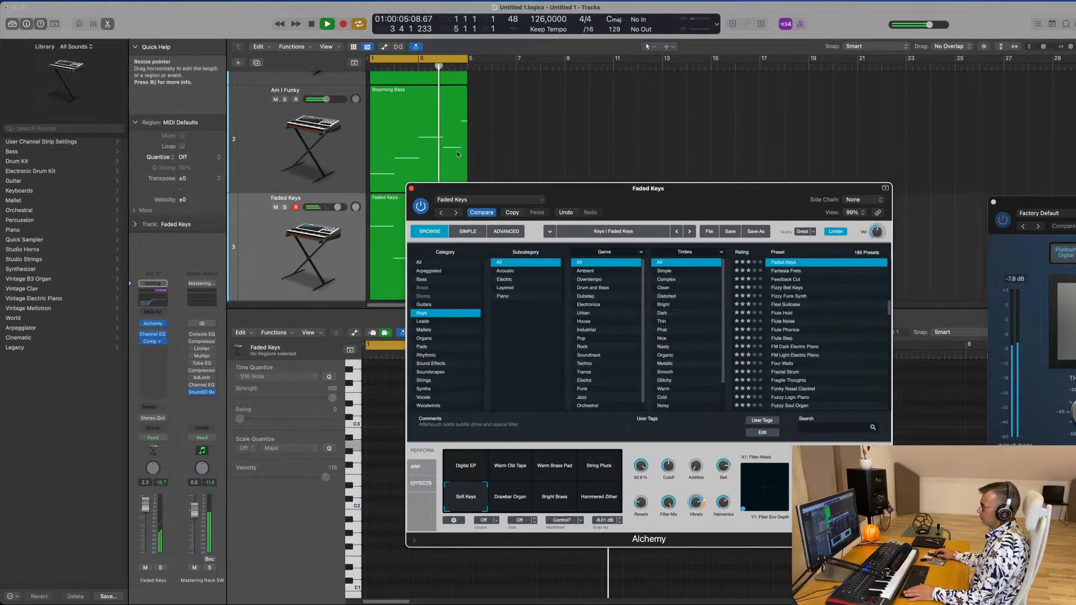
{"action": "left_click", "coordinate": [416, 189]}
{"action": "scroll", "coordinate": [521, 218], "scroll_direction": "up", "scroll_amount": 3}
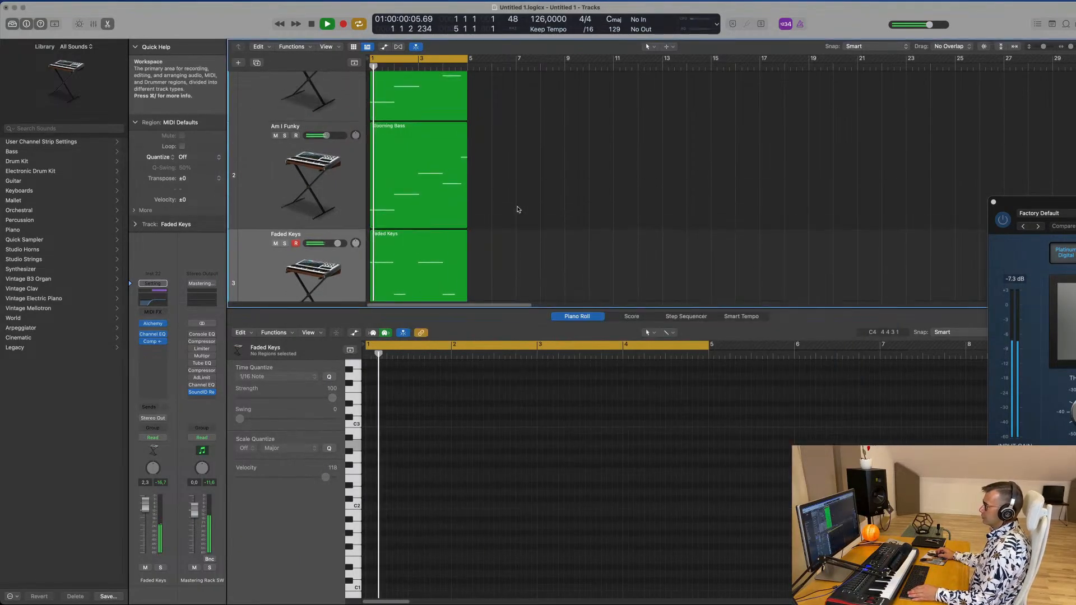
{"action": "scroll", "coordinate": [523, 216], "scroll_direction": "down", "scroll_amount": 4}
{"action": "scroll", "coordinate": [521, 213], "scroll_direction": "down", "scroll_amount": 3}
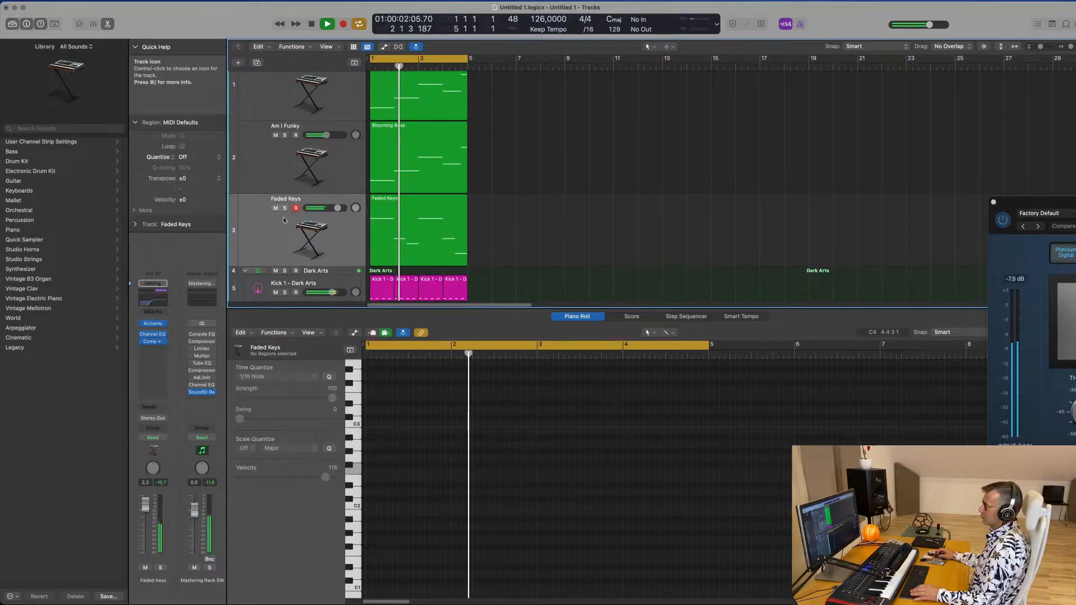
{"action": "left_click", "coordinate": [262, 225]}
{"action": "key", "text": "super+d"}
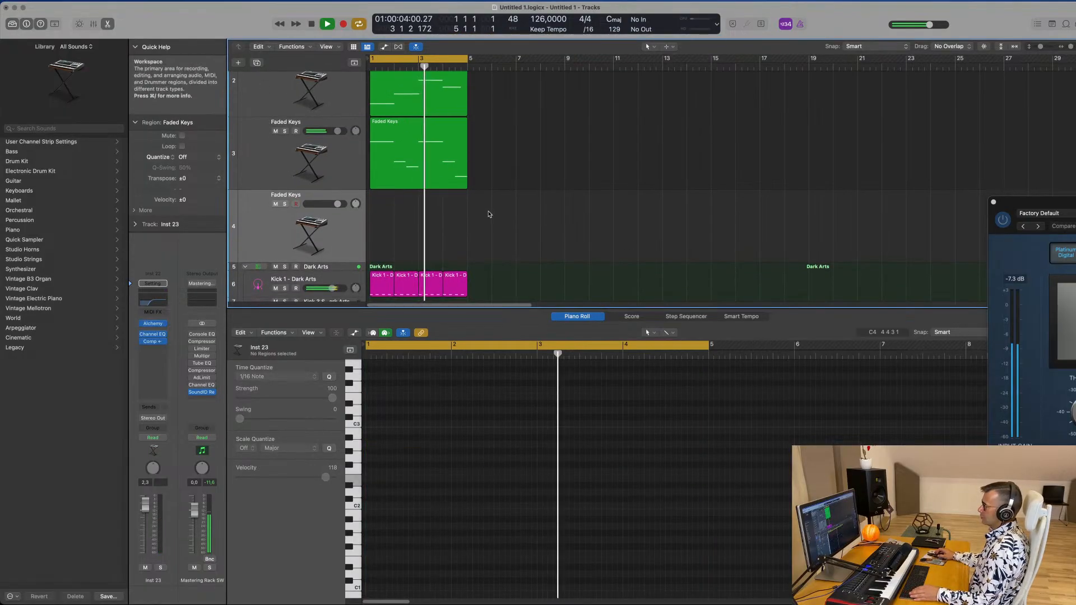
- Copy the bar 1 Kick 1 - Dark Arts region onto the duplicated Faded Keys track and stop playback
{"action": "left_click_drag", "start_coordinate": [383, 270], "coordinate": [381, 218]}
{"action": "key", "text": "space"}
{"action": "key", "text": "z"}
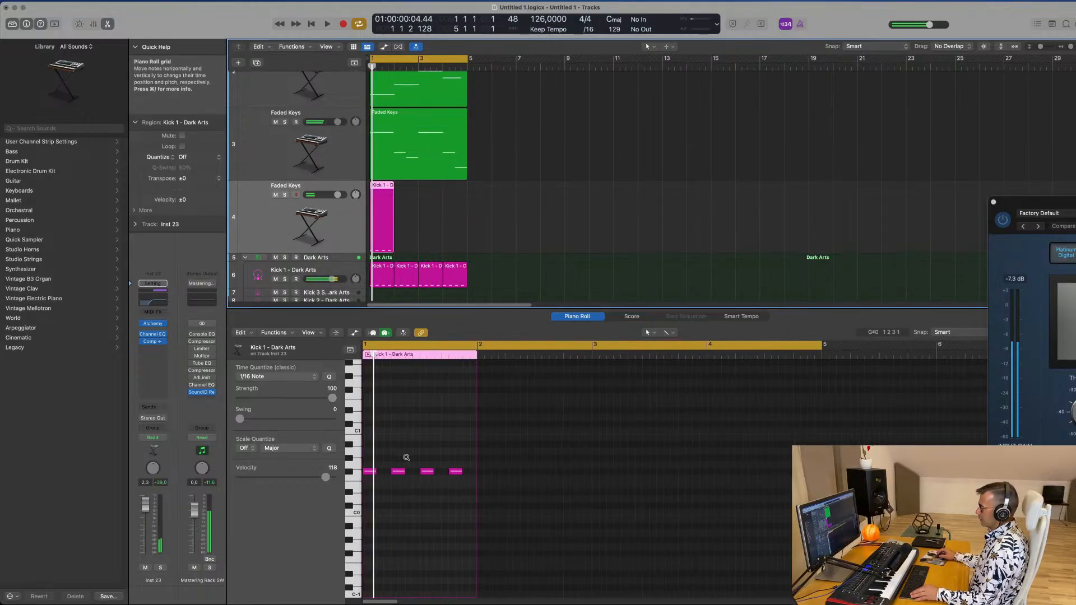
- Shift all four notes of the copied kick region half a beat later onto the offbeats and raise them to F#3
{"action": "left_click_drag", "start_coordinate": [385, 455], "coordinate": [736, 476]}
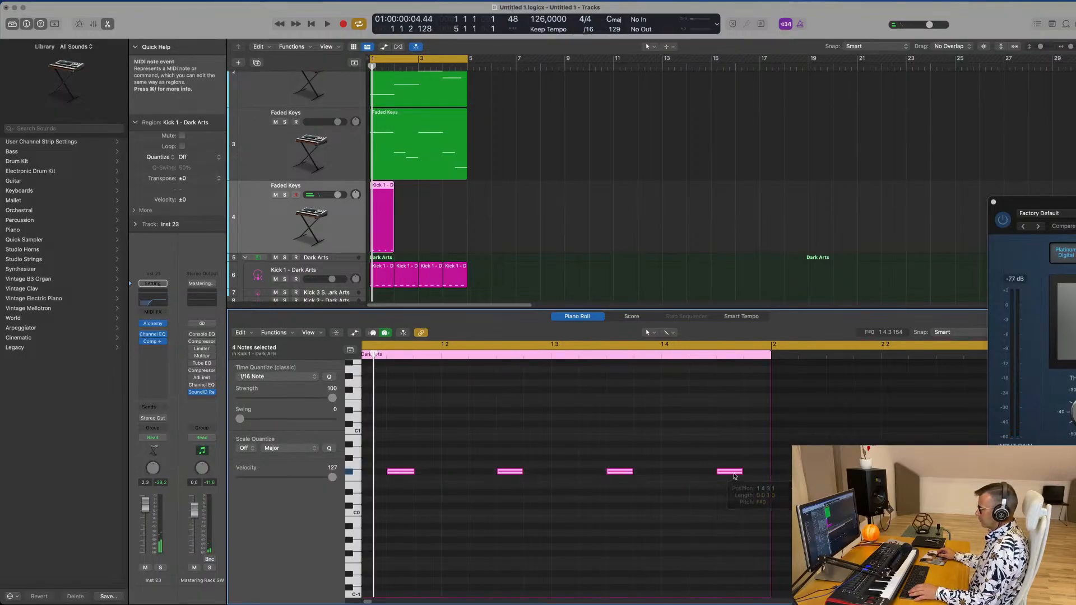
{"action": "key", "text": "space"}
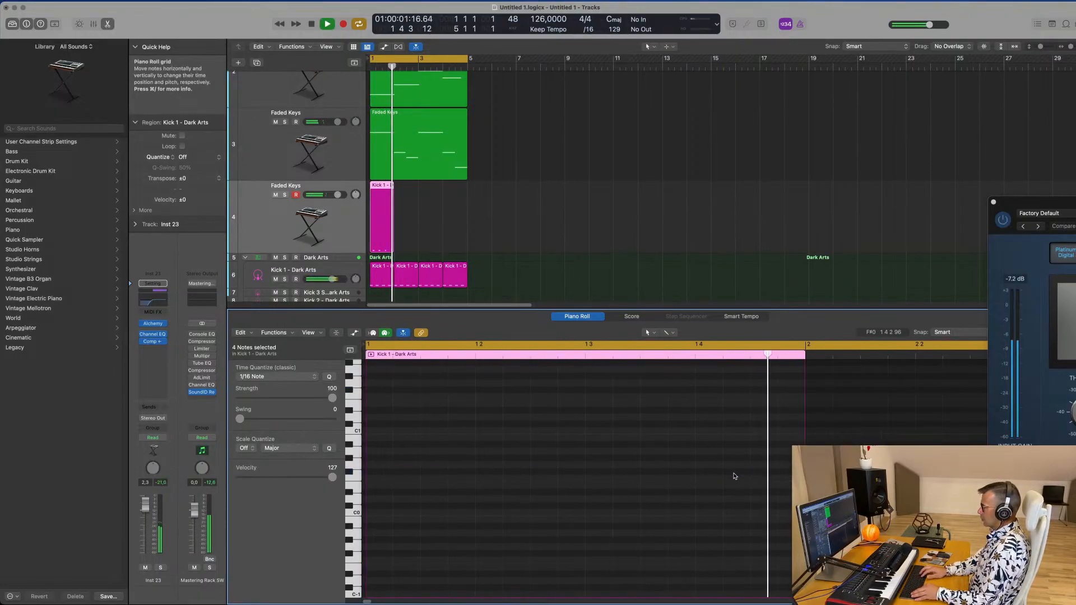
{"action": "scroll", "coordinate": [424, 218], "scroll_direction": "down", "scroll_amount": 1}
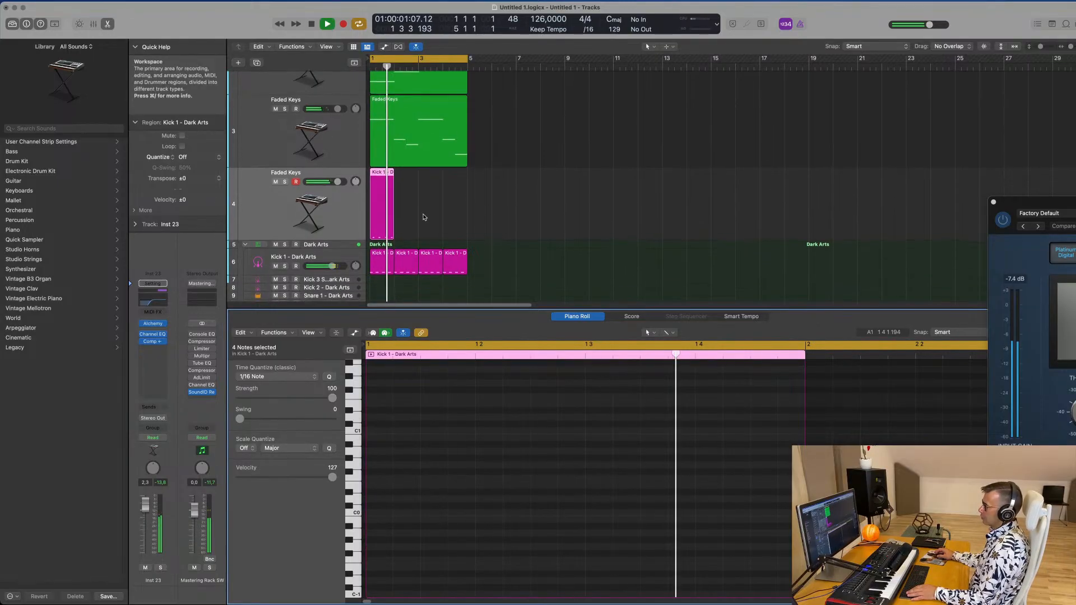
{"action": "scroll", "coordinate": [424, 218], "scroll_direction": "down", "scroll_amount": 1}
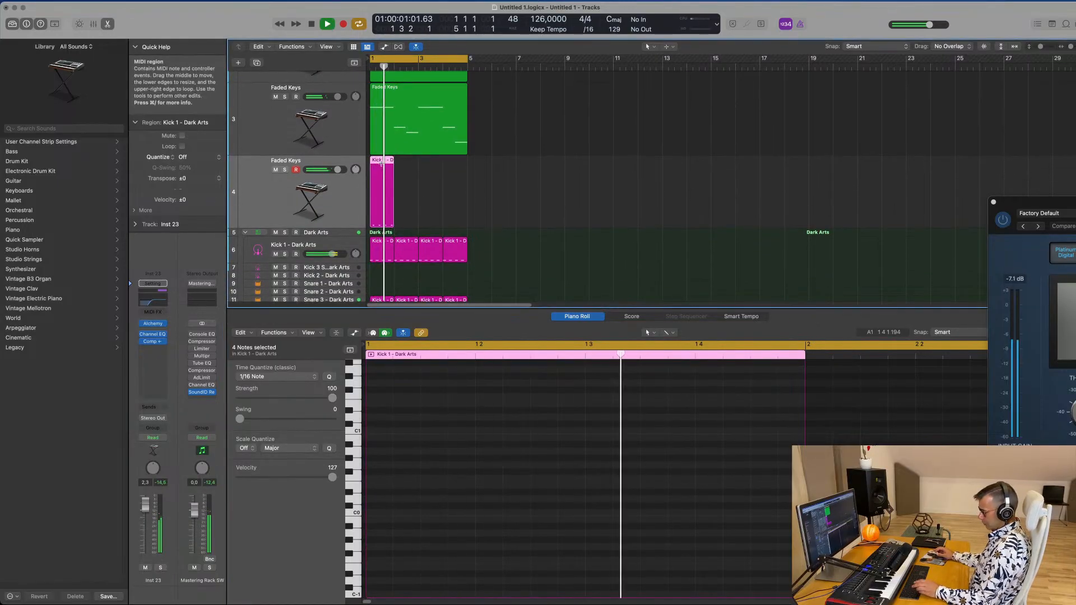
- Repeat the offbeat region three times to fill four bars, select all four regions, and play them back
{"action": "key", "text": "super+r"}
{"action": "key", "text": "super+r"}
{"action": "key", "text": "super+r"}
{"action": "left_click_drag", "start_coordinate": [502, 188], "coordinate": [365, 200]}
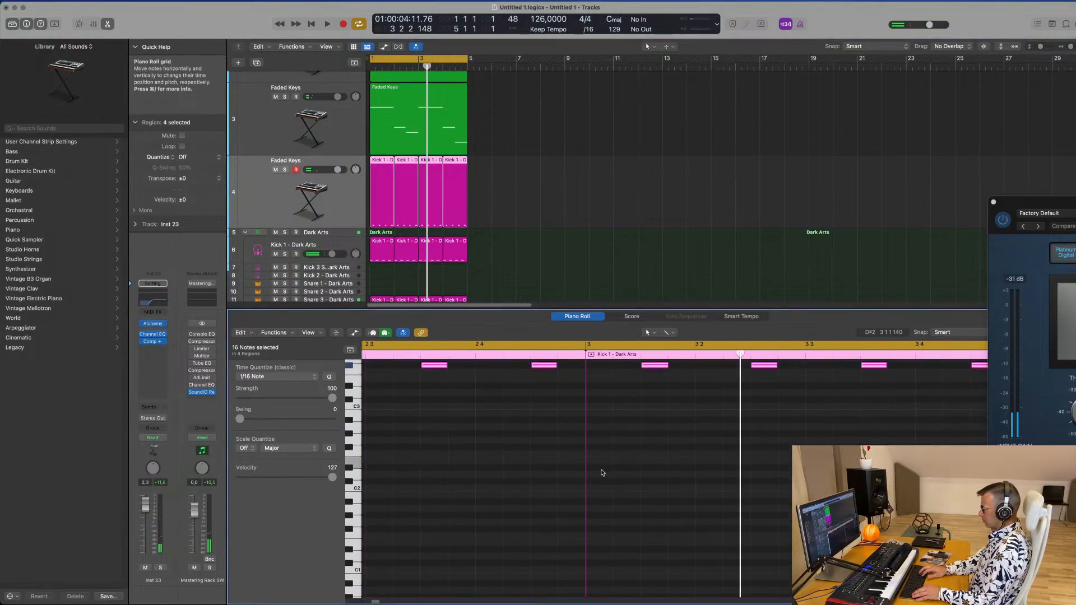
{"action": "scroll", "coordinate": [602, 473], "scroll_direction": "down", "scroll_amount": 1}
{"action": "key", "text": "space"}
{"action": "left_click", "coordinate": [330, 201]}
{"action": "key", "text": "space"}
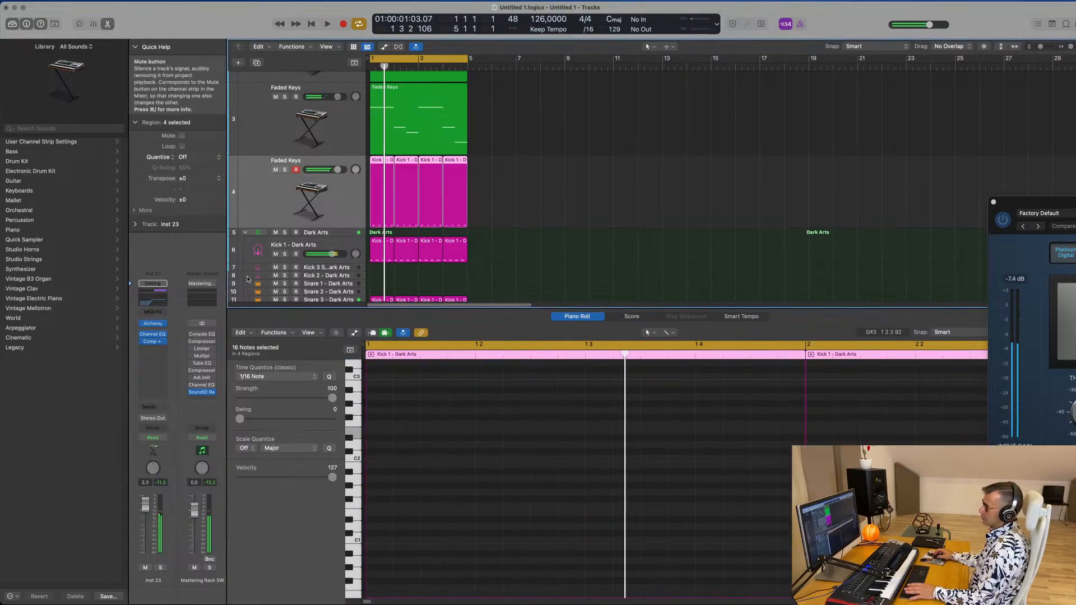
{"action": "key", "text": "space"}
- Open the duplicated track's Alchemy instrument, reposition its window, and adjust the Attack control during playback
{"action": "left_click", "coordinate": [160, 324]}
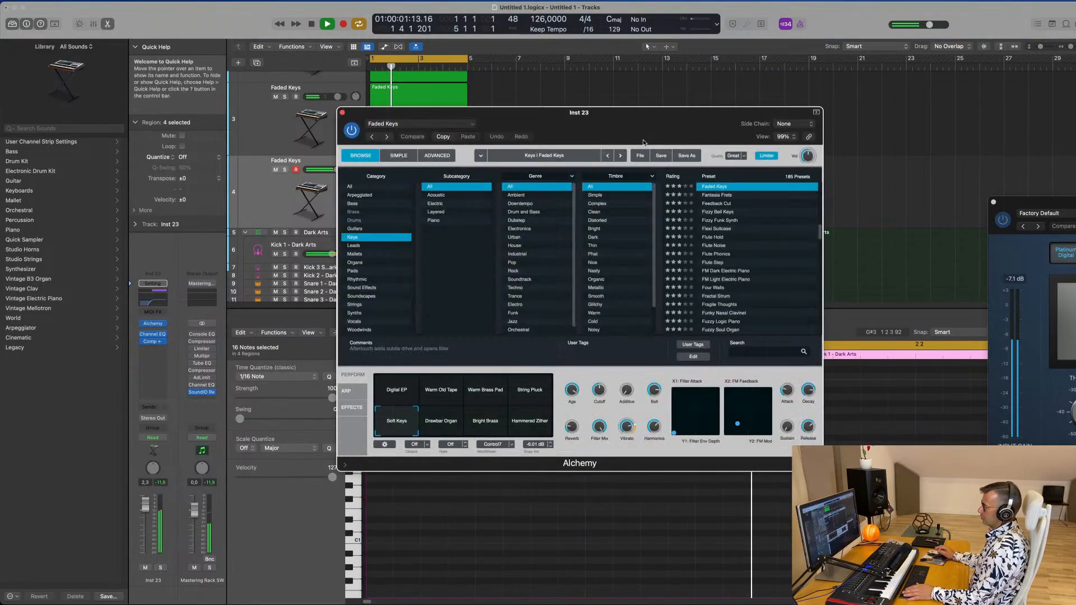
{"action": "left_click_drag", "start_coordinate": [674, 124], "coordinate": [659, 127]}
{"action": "key", "text": "space"}
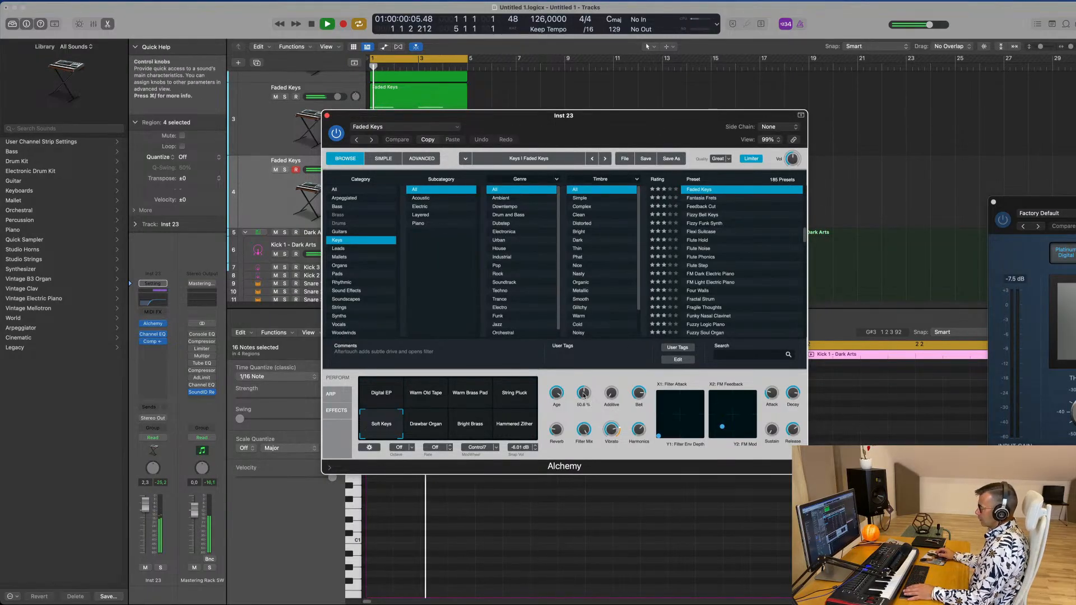
{"action": "left_click_drag", "start_coordinate": [772, 394], "coordinate": [774, 374]}
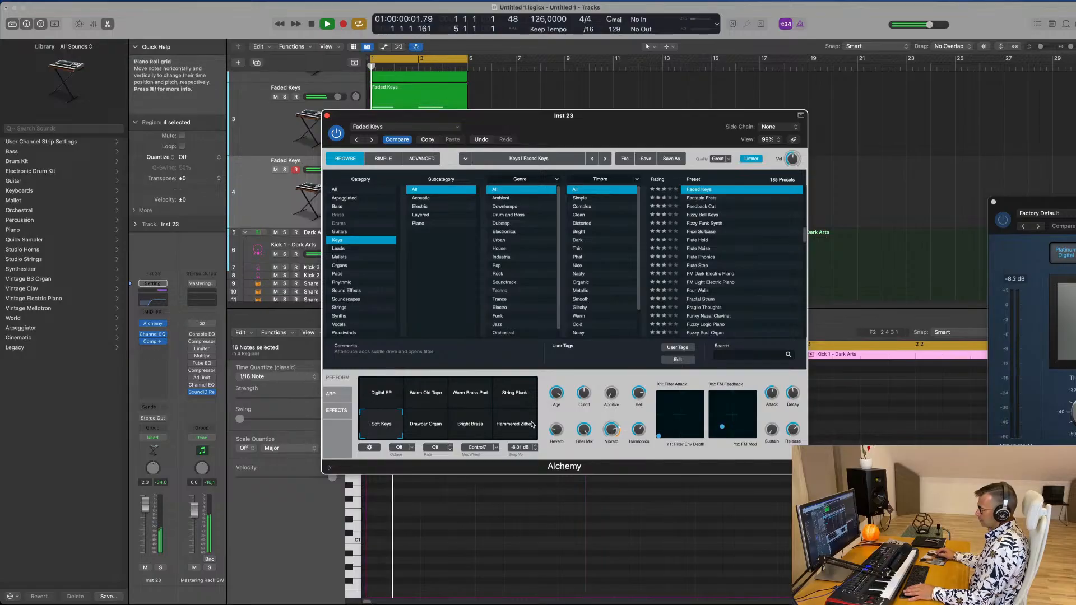
- Audition Alchemy snapshots including Hammered Zither and Digital EP, and try the Fizzy Bell Keys preset
{"action": "left_click", "coordinate": [513, 404]}
{"action": "left_click", "coordinate": [519, 438]}
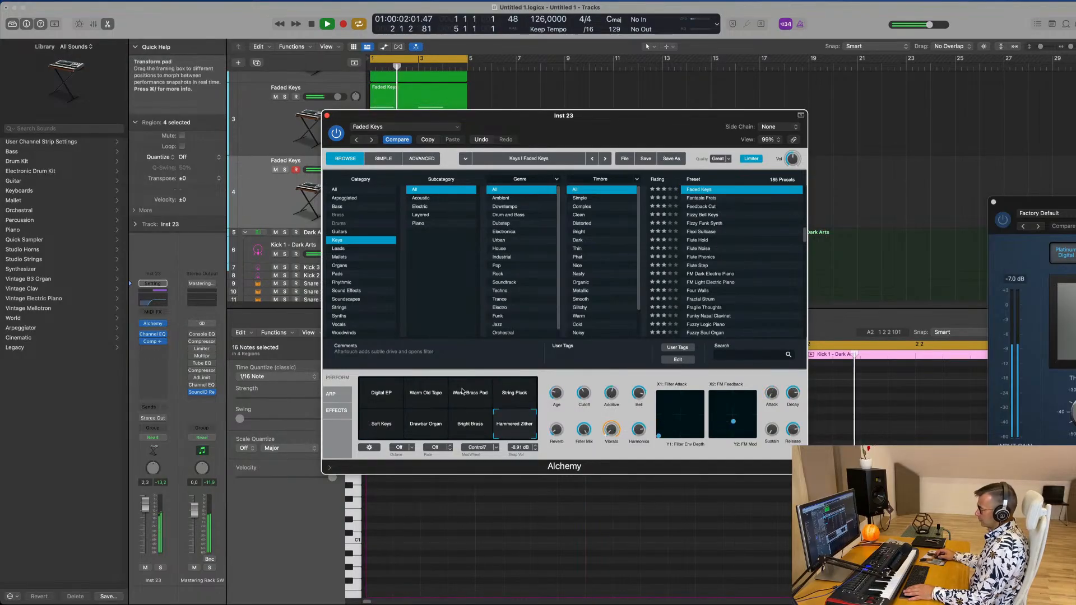
{"action": "left_click", "coordinate": [426, 394]}
{"action": "left_click", "coordinate": [374, 396]}
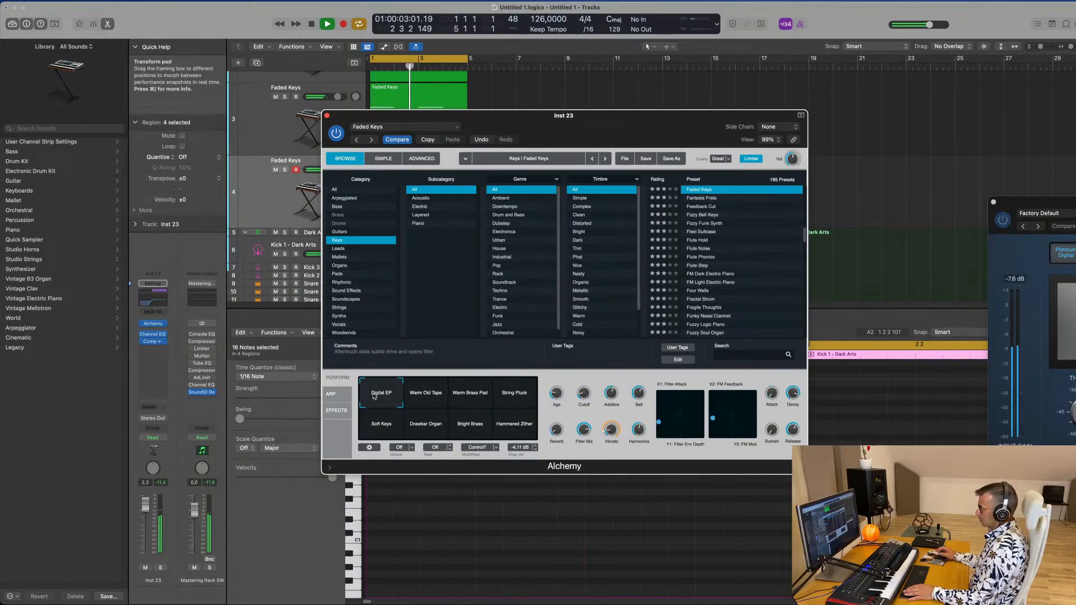
{"action": "left_click", "coordinate": [701, 215]}
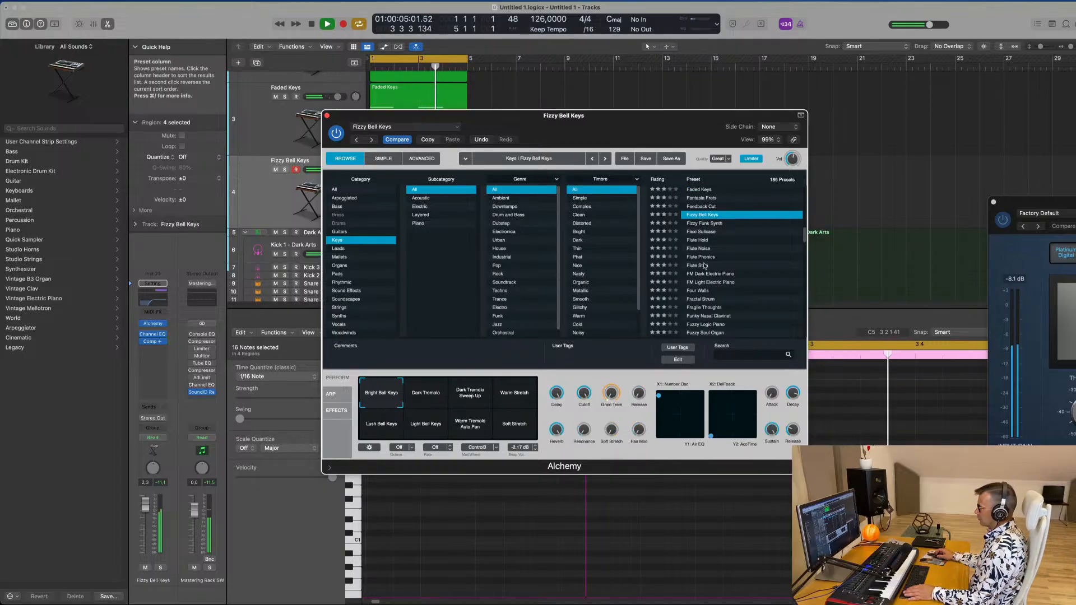
- Switch Alchemy's preset category to Brass, load 80s Fantasy, and shift the window clear of the track regions
{"action": "left_click", "coordinate": [337, 206]}
{"action": "left_click", "coordinate": [342, 216]}
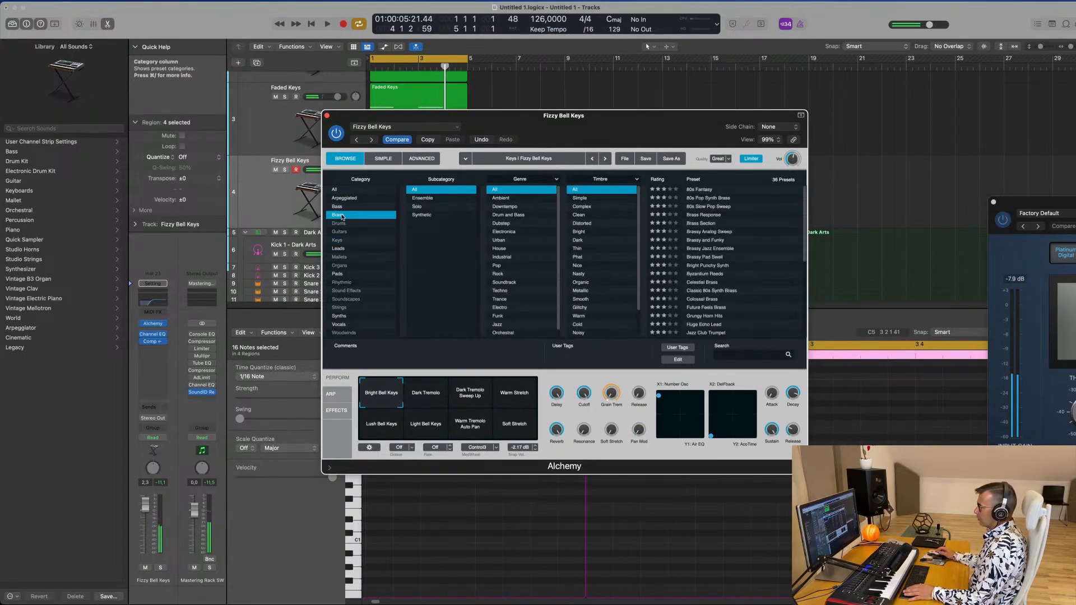
{"action": "left_click", "coordinate": [703, 191]}
{"action": "left_click_drag", "start_coordinate": [647, 132], "coordinate": [752, 127]}
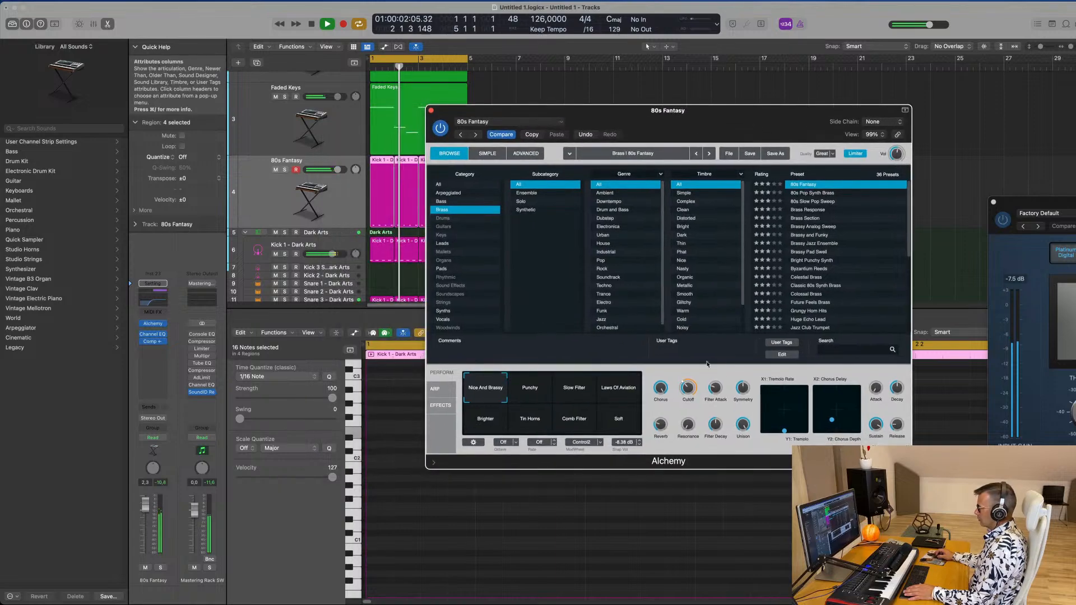
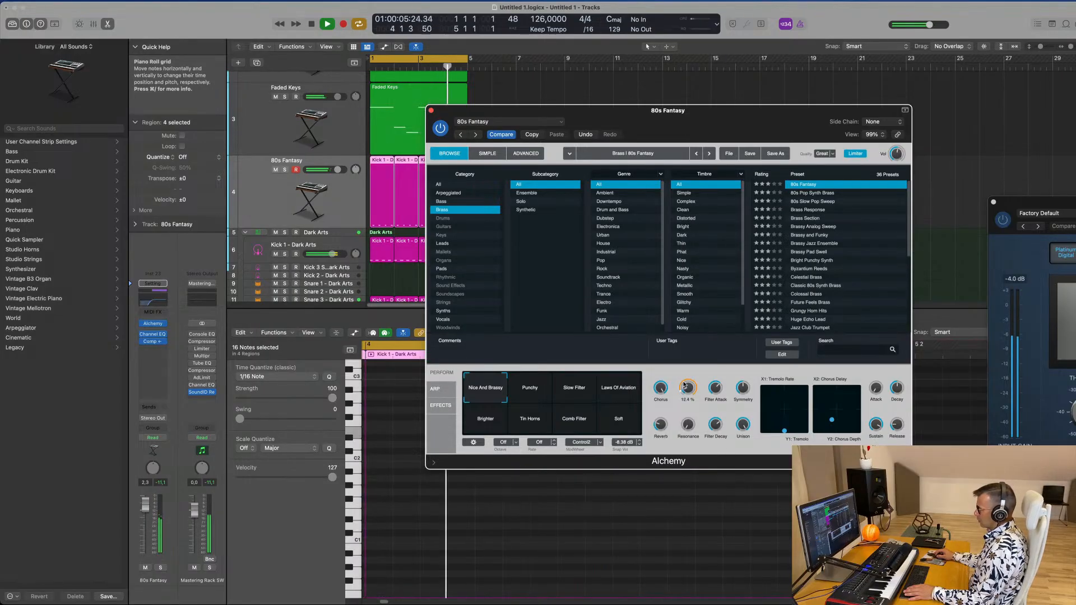
- Move Alchemy aside, bring the offbeat notes into view, and delete the first and third notes of bar 1
{"action": "left_click_drag", "start_coordinate": [742, 111], "coordinate": [994, 93]}
{"action": "left_click_drag", "start_coordinate": [496, 186], "coordinate": [384, 200]}
{"action": "scroll", "coordinate": [527, 472], "scroll_direction": "up", "scroll_amount": 5}
{"action": "scroll", "coordinate": [527, 472], "scroll_direction": "down", "scroll_amount": 5}
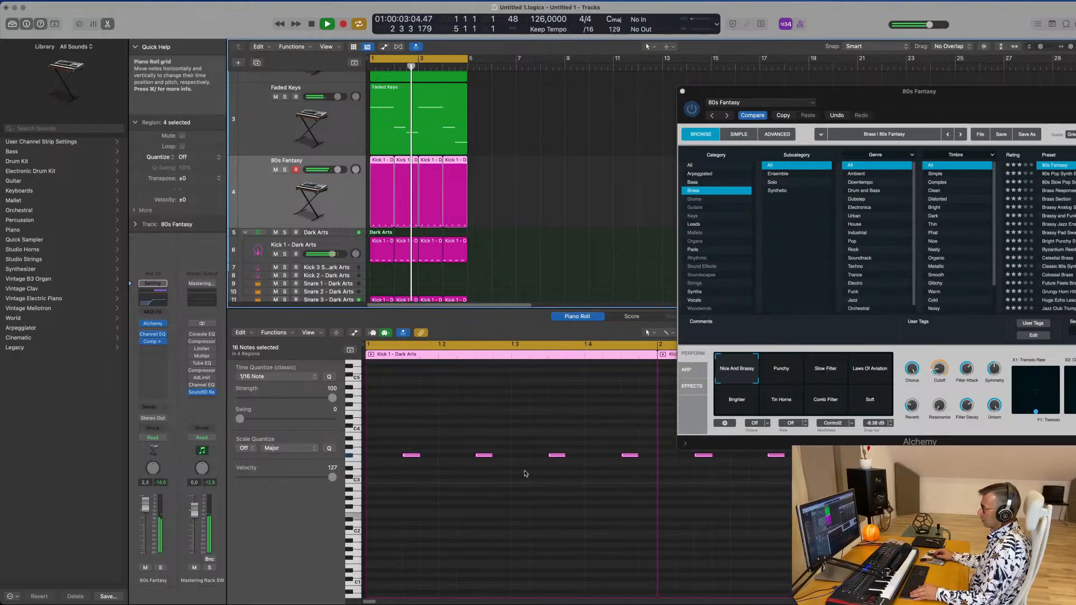
{"action": "key", "text": "Return"}
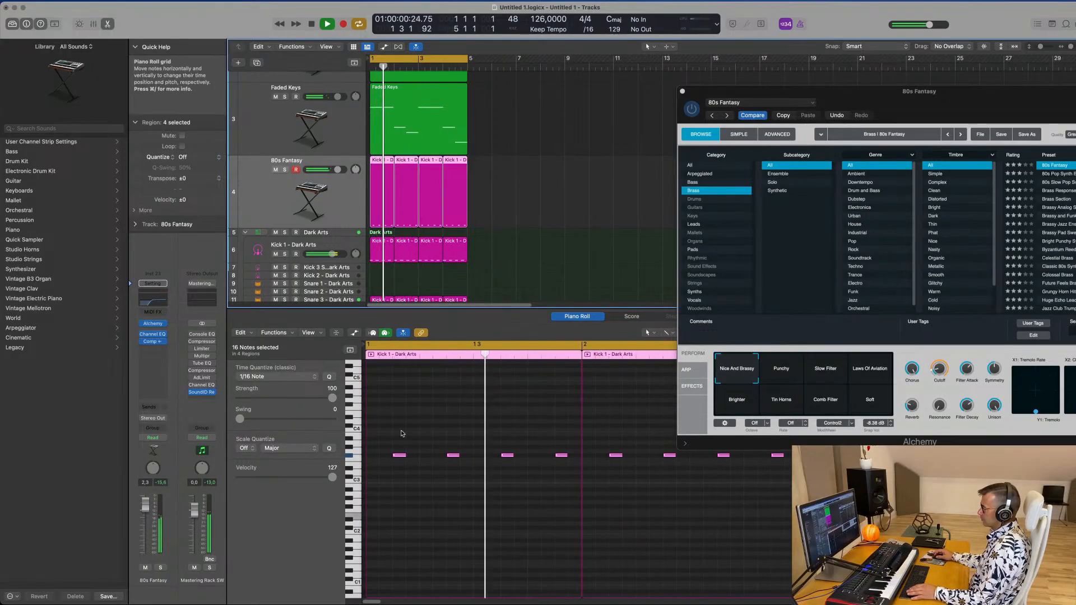
{"action": "left_click", "coordinate": [452, 462]}
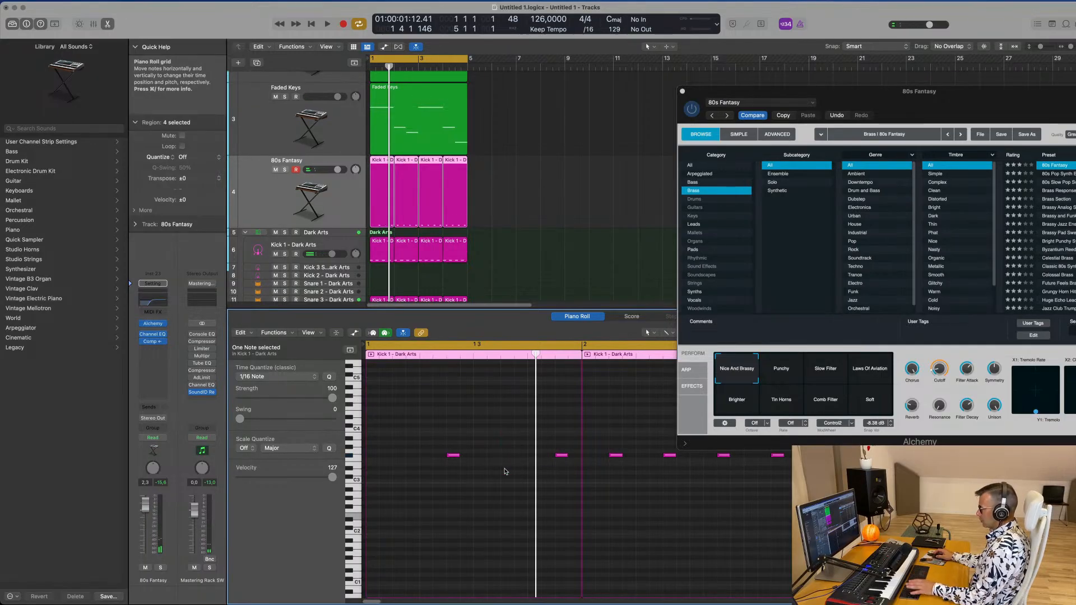
- Delete the first and third offbeat notes in each of bars 2 and 3 on the 80s Fantasy track
{"action": "scroll", "coordinate": [499, 465], "scroll_direction": "down", "scroll_amount": 6}
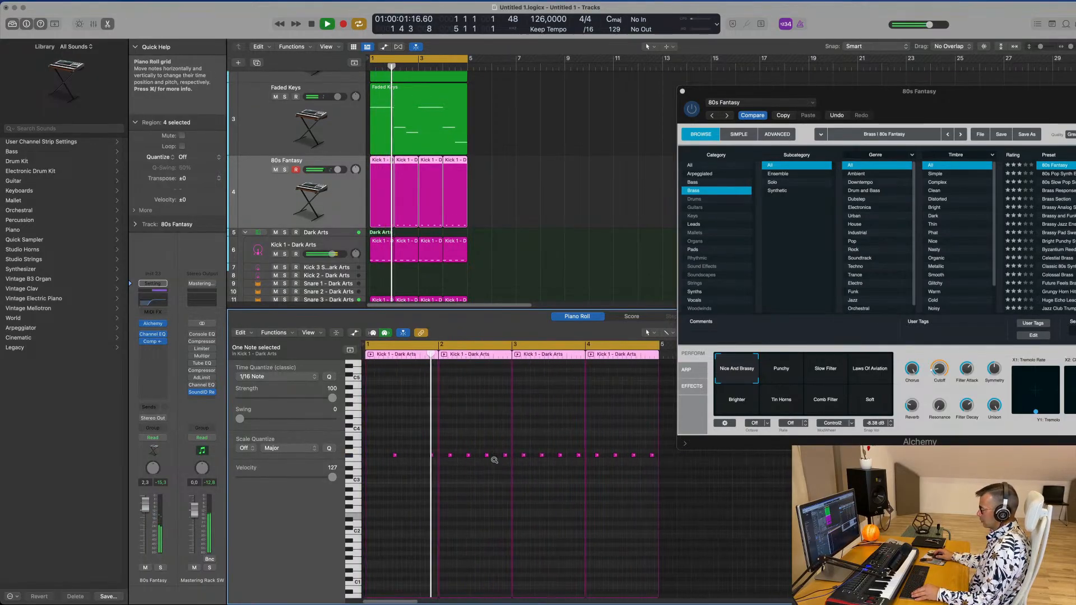
{"action": "scroll", "coordinate": [482, 448], "scroll_direction": "up", "scroll_amount": 2}
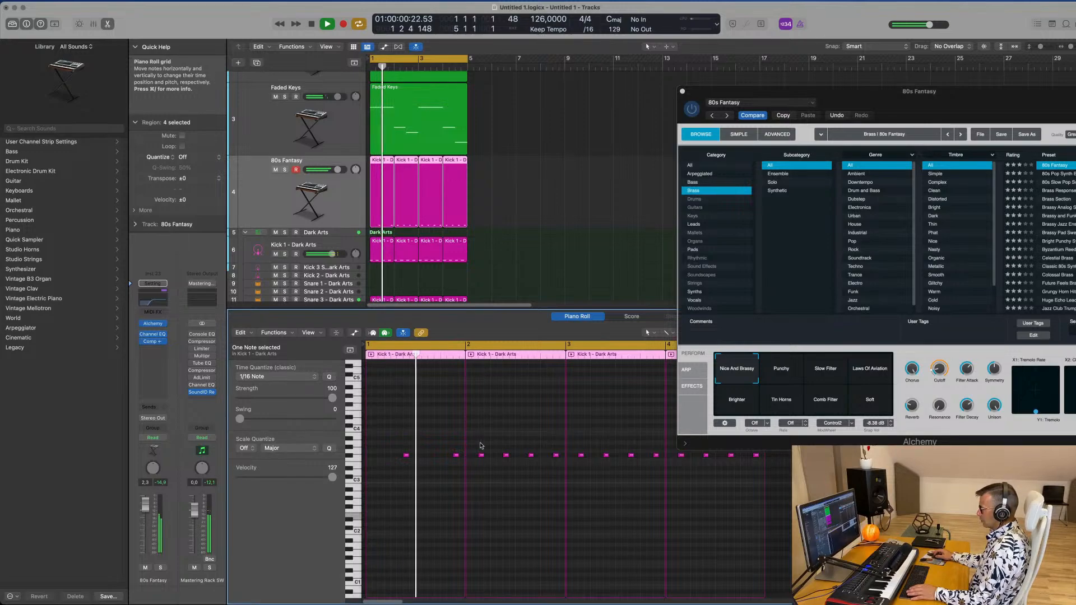
{"action": "left_click", "coordinate": [482, 455]}
{"action": "key", "text": "Delete"}
{"action": "left_click", "coordinate": [531, 455]}
{"action": "key", "text": "Delete"}
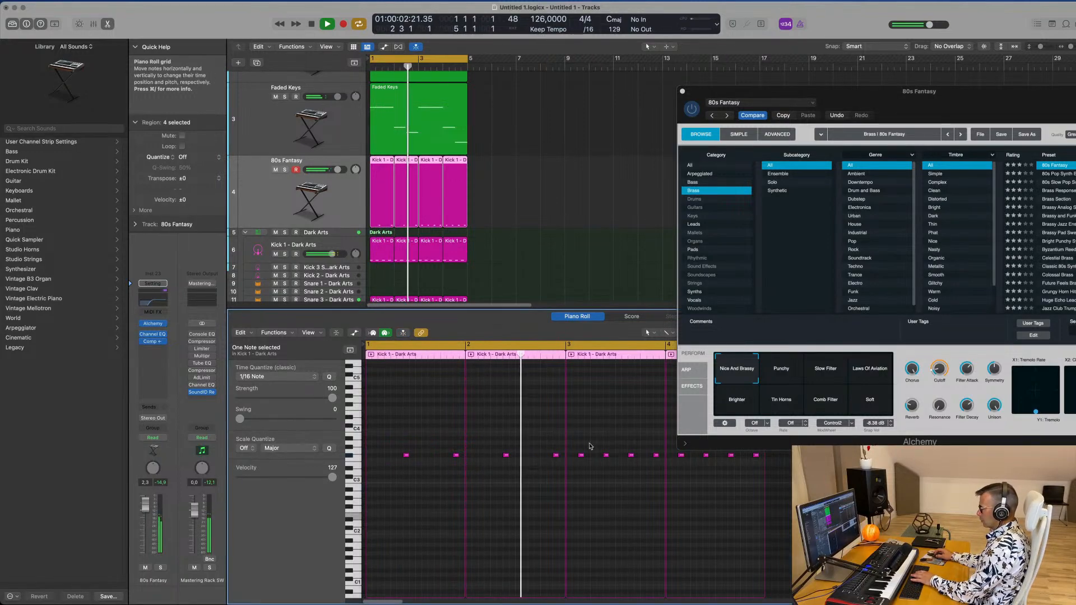
{"action": "left_click", "coordinate": [581, 455]}
{"action": "key", "text": "Delete"}
{"action": "left_click", "coordinate": [631, 455]}
{"action": "key", "text": "Delete"}
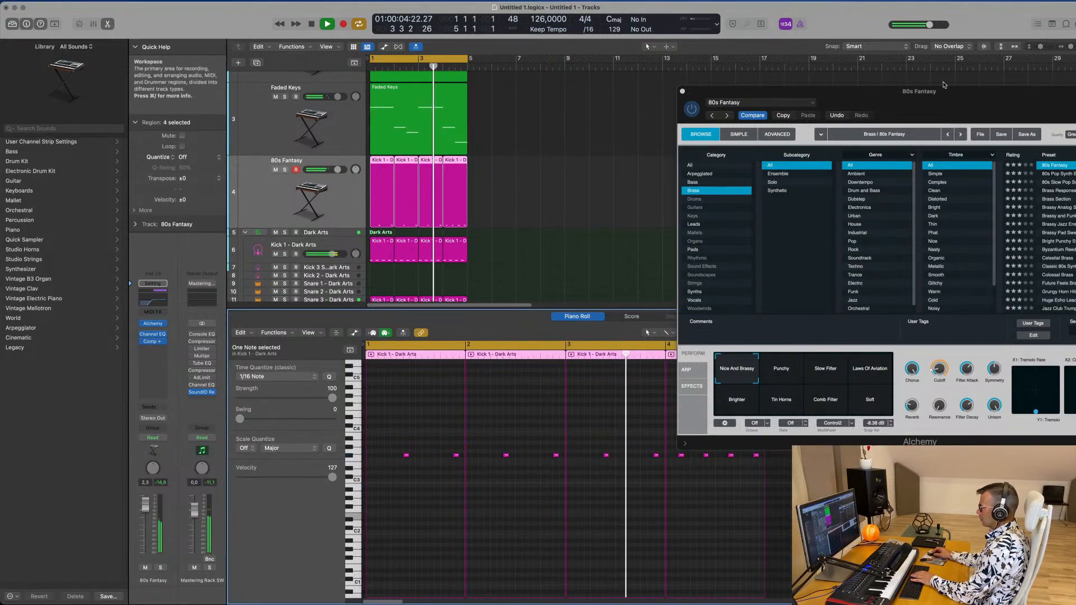
- Move the Alchemy window off the piano roll and delete the first and third offbeat notes of bar 4
{"action": "left_click_drag", "start_coordinate": [943, 85], "coordinate": [656, 6]}
{"action": "left_click", "coordinate": [681, 455]}
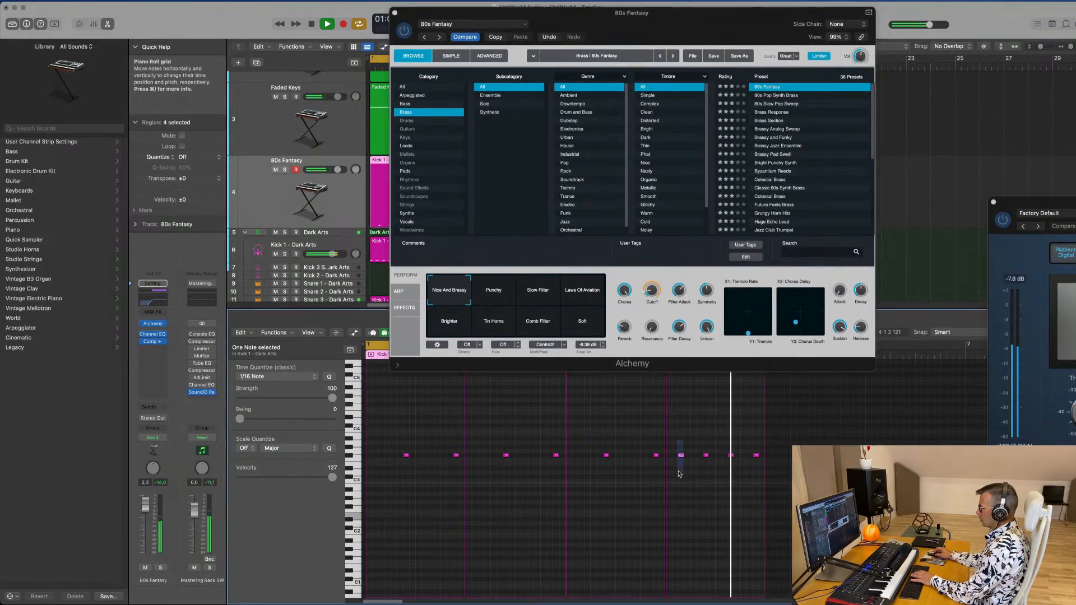
{"action": "key", "text": "Delete"}
{"action": "left_click", "coordinate": [731, 455]}
{"action": "key", "text": "Delete"}
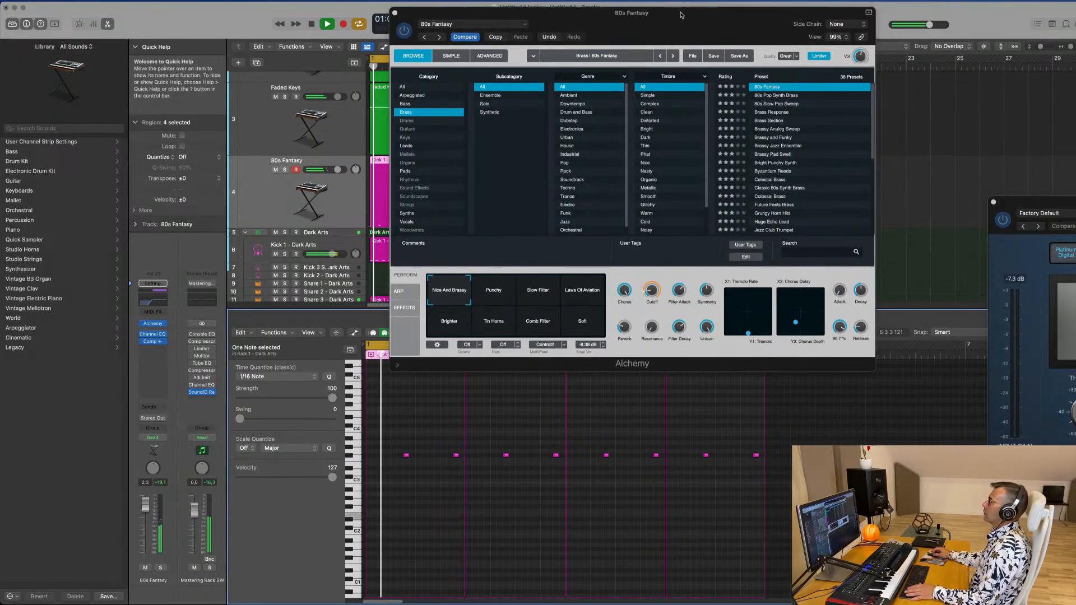
- Audition the 80s Fantasy snapshots, including Slow Filter, Laws Of Aviation, Tin Horns and Soft, and load the 80s Pop Synth Brass preset
{"action": "left_click_drag", "start_coordinate": [678, 17], "coordinate": [716, 79]}
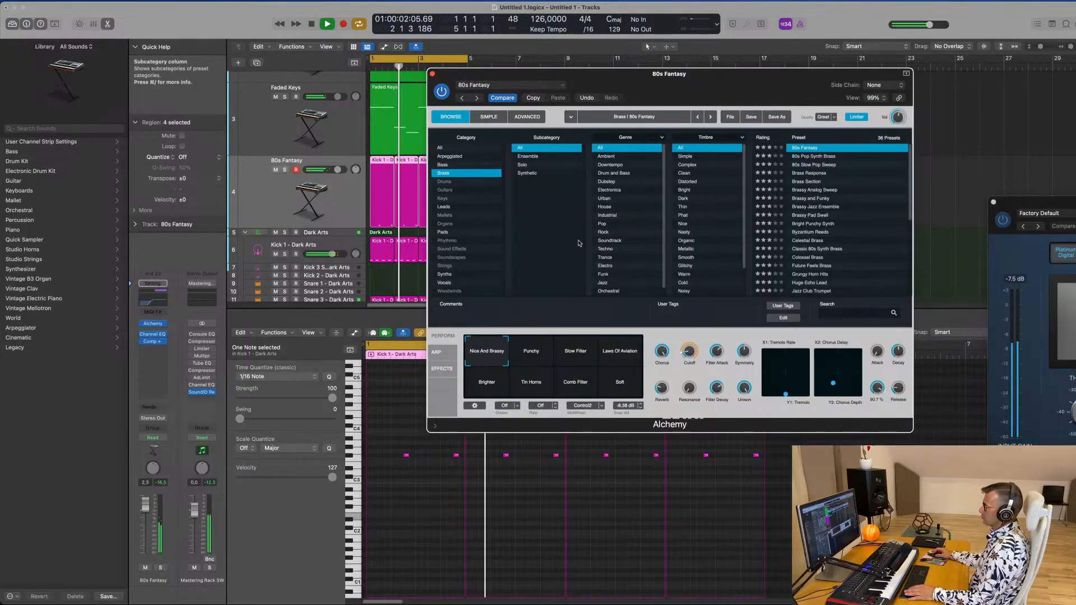
{"action": "left_click", "coordinate": [583, 353]}
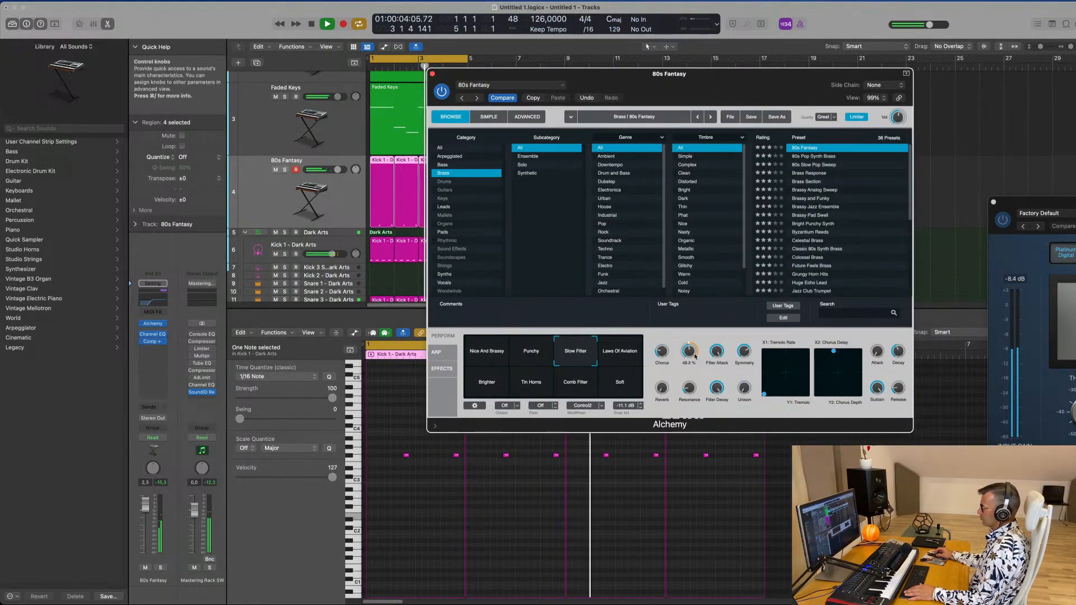
{"action": "left_click", "coordinate": [616, 353]}
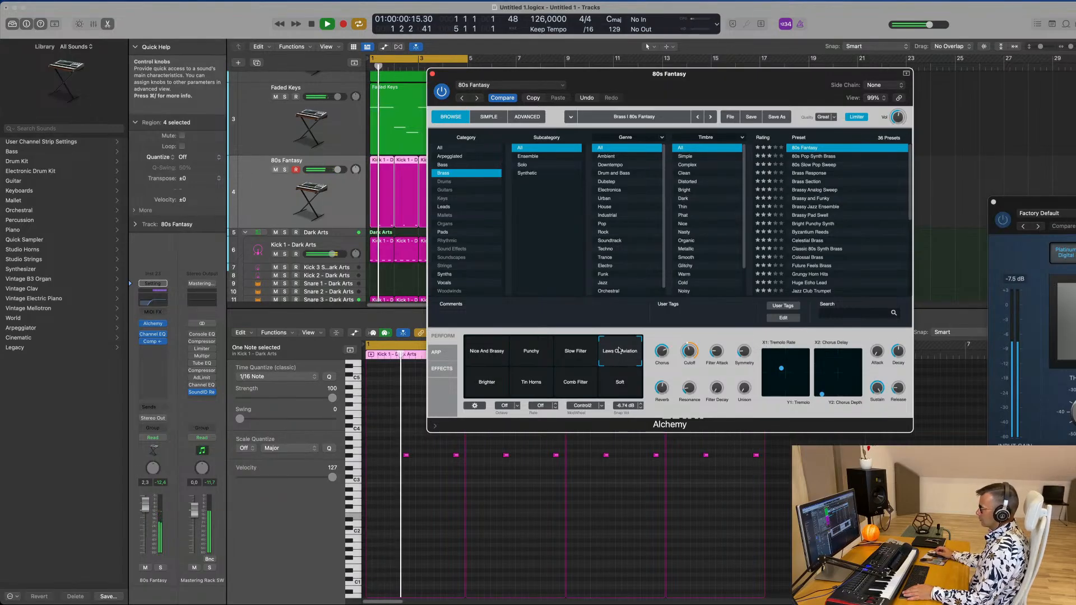
{"action": "left_click", "coordinate": [492, 392]}
{"action": "left_click", "coordinate": [530, 387]}
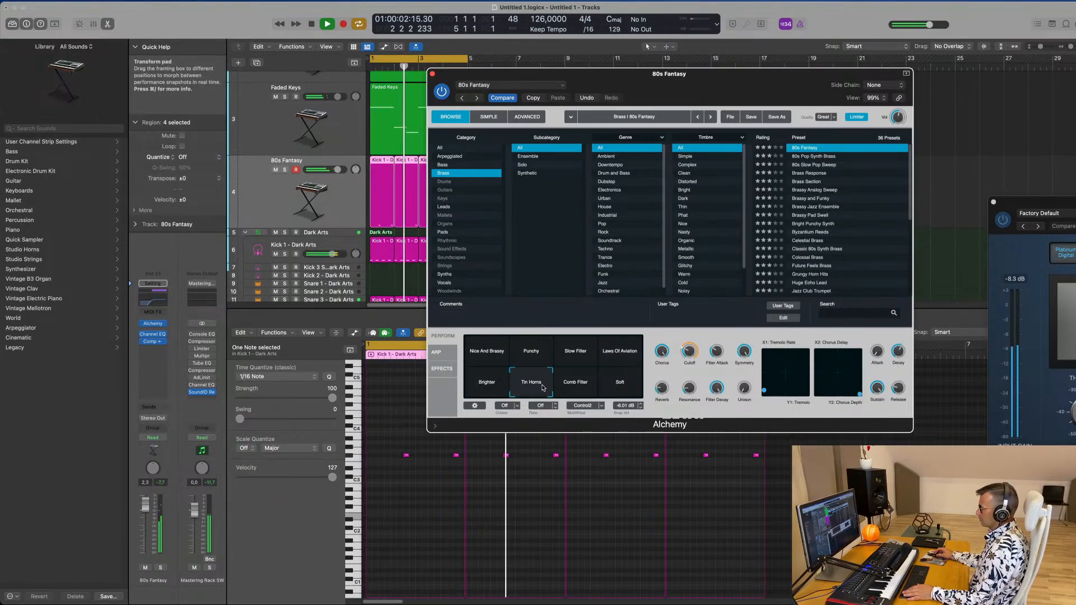
{"action": "left_click", "coordinate": [575, 387]}
{"action": "left_click", "coordinate": [619, 387]}
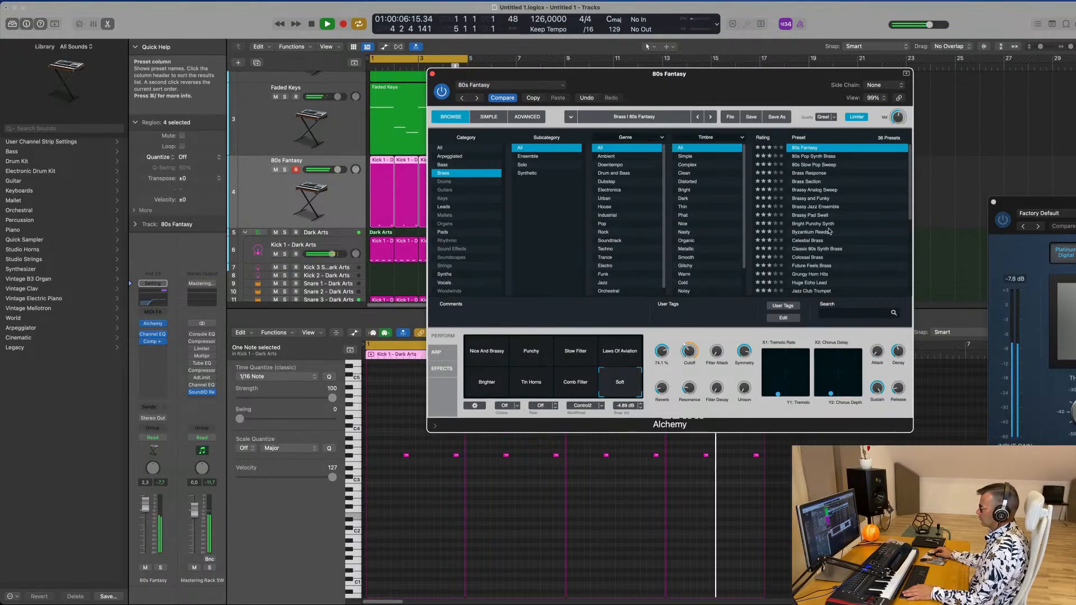
{"action": "left_click", "coordinate": [818, 157]}
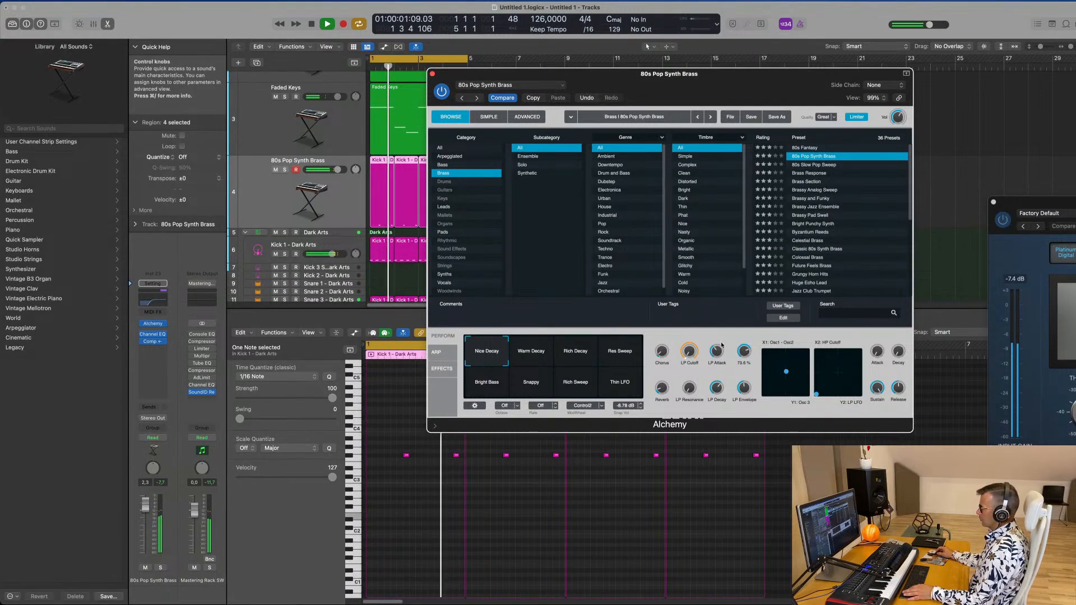
- Audition the 80s Pop Synth Brass snapshots, including Warm Decay, Rich Decay, Bright Bass, Snappy and Thin LFO, and settle on Rich Sweep
{"action": "left_click", "coordinate": [526, 354]}
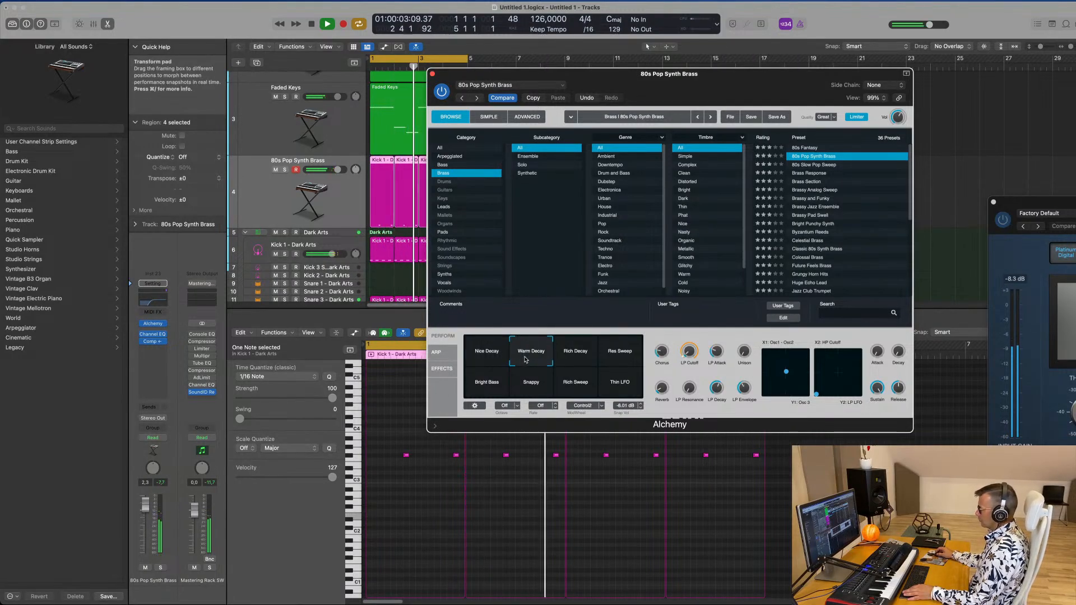
{"action": "left_click", "coordinate": [580, 352]}
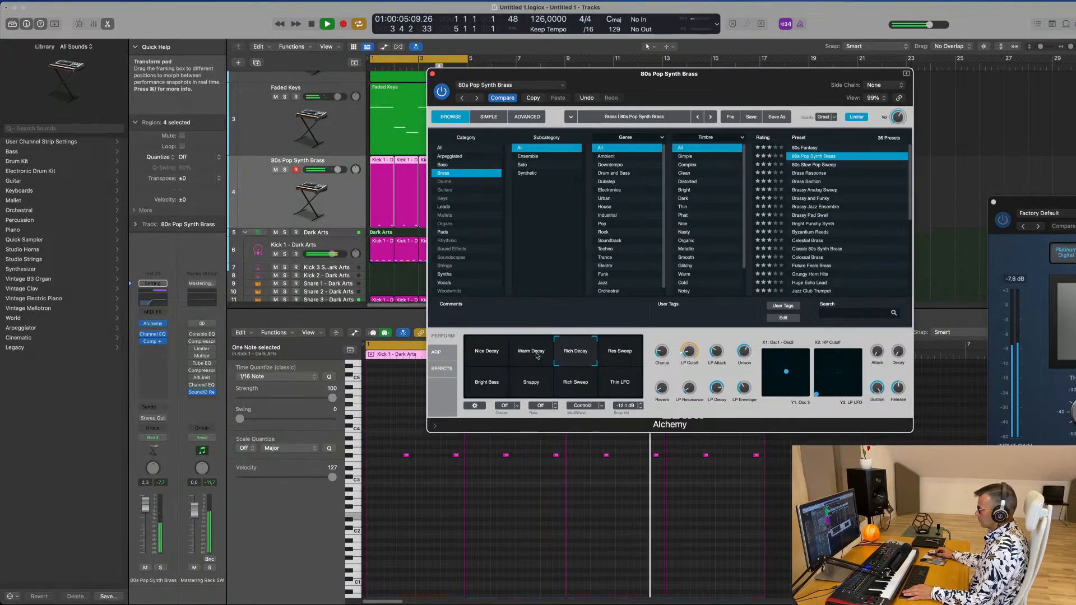
{"action": "left_click", "coordinate": [486, 391]}
{"action": "left_click", "coordinate": [555, 390]}
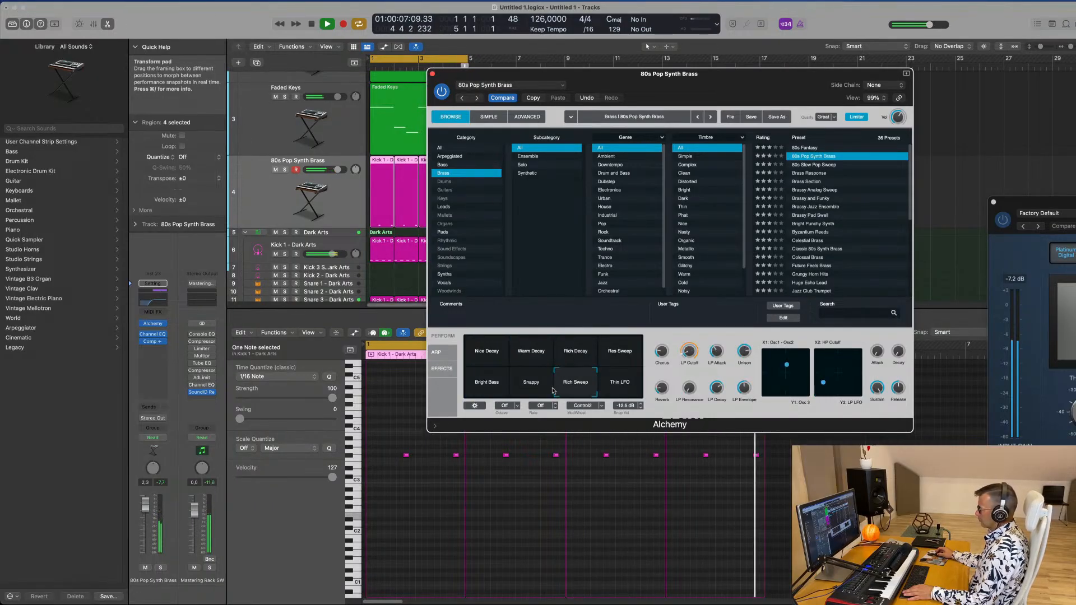
{"action": "left_click", "coordinate": [531, 386]}
{"action": "left_click", "coordinate": [612, 387]}
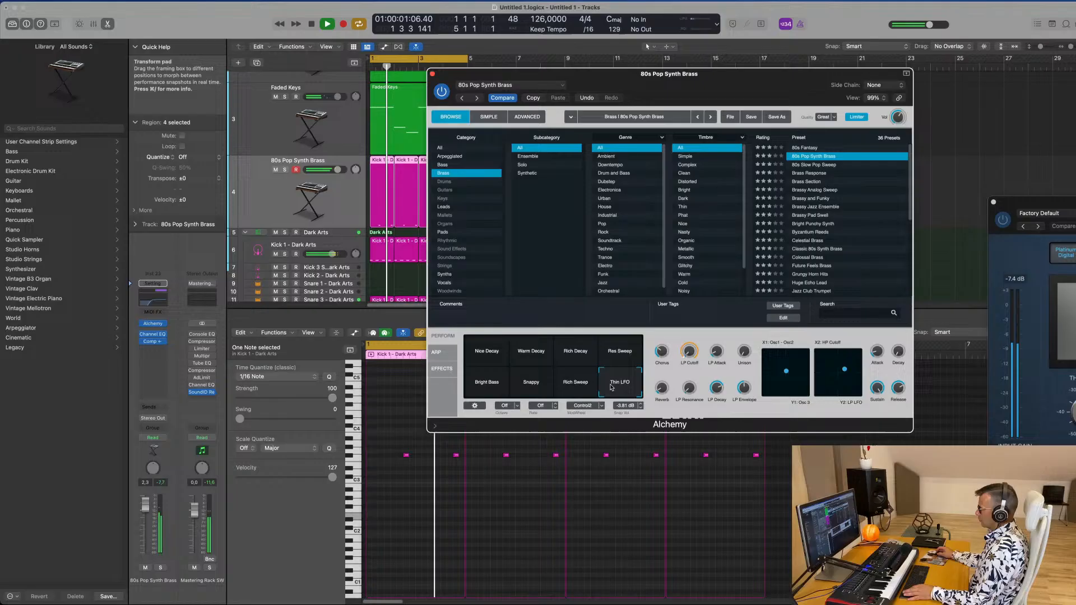
{"action": "left_click", "coordinate": [576, 381]}
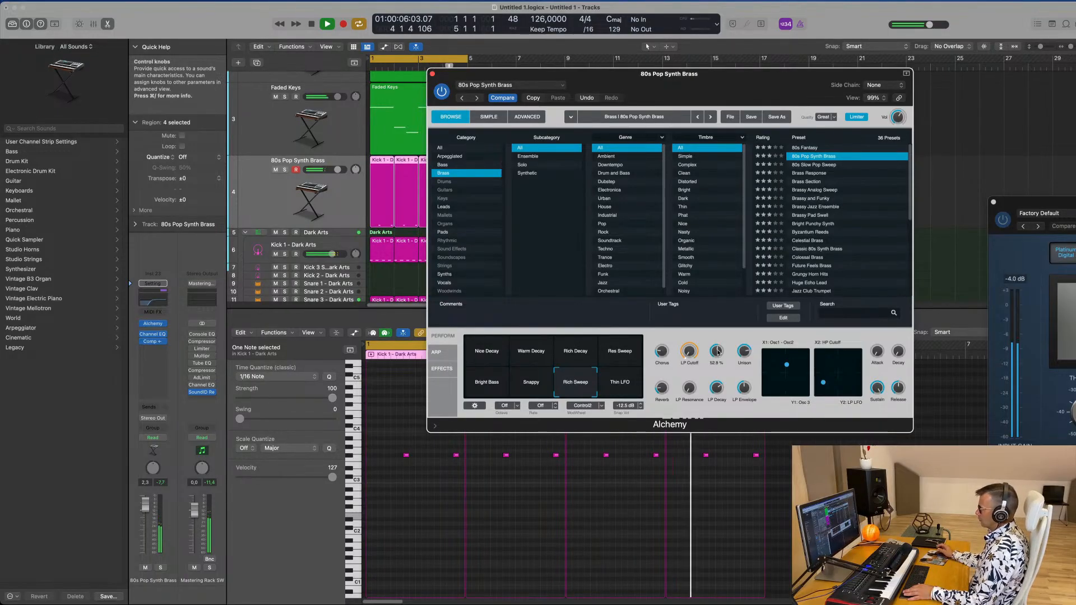
- Add a send from the 80s Pop Synth Brass track to Bus 4 (Delay - Degrading Quality) at about -5.9 dB
{"action": "left_click", "coordinate": [120, 368]}
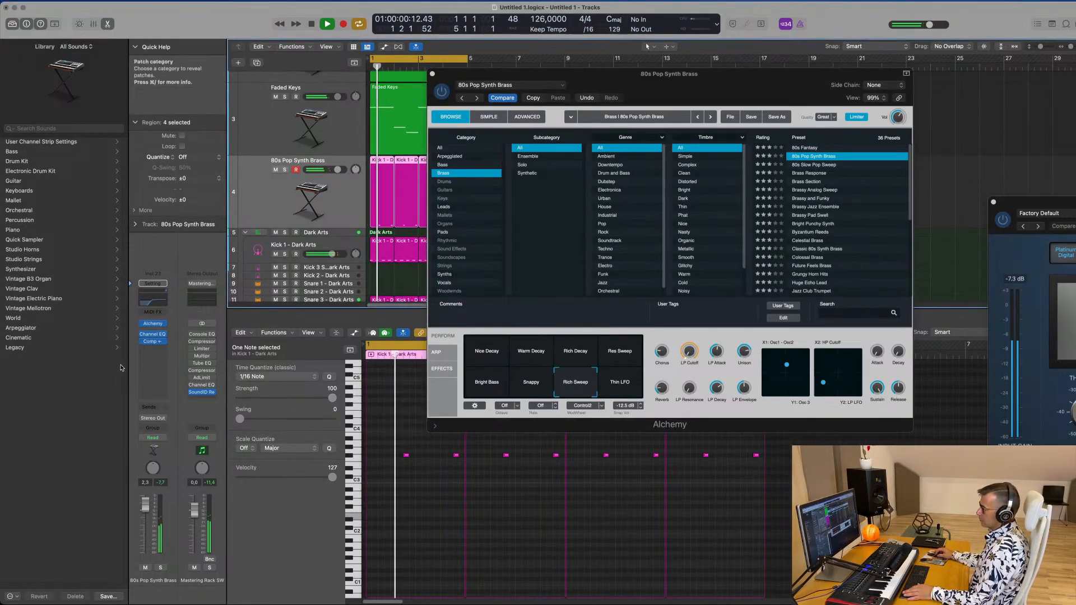
{"action": "left_click", "coordinate": [151, 412]}
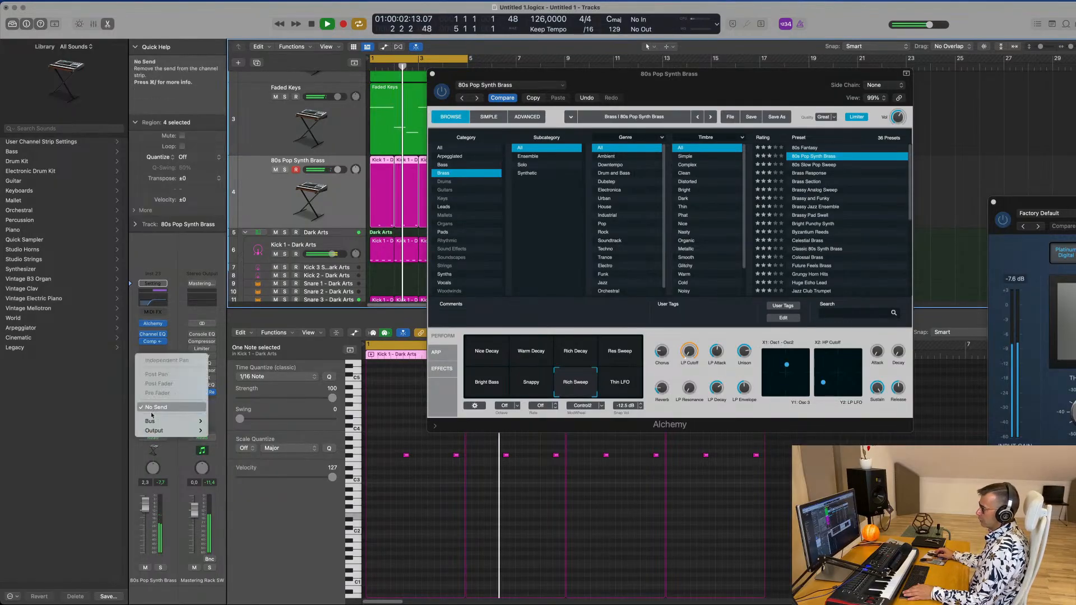
{"action": "mouse_move", "coordinate": [150, 421]}
{"action": "mouse_move", "coordinate": [249, 252]}
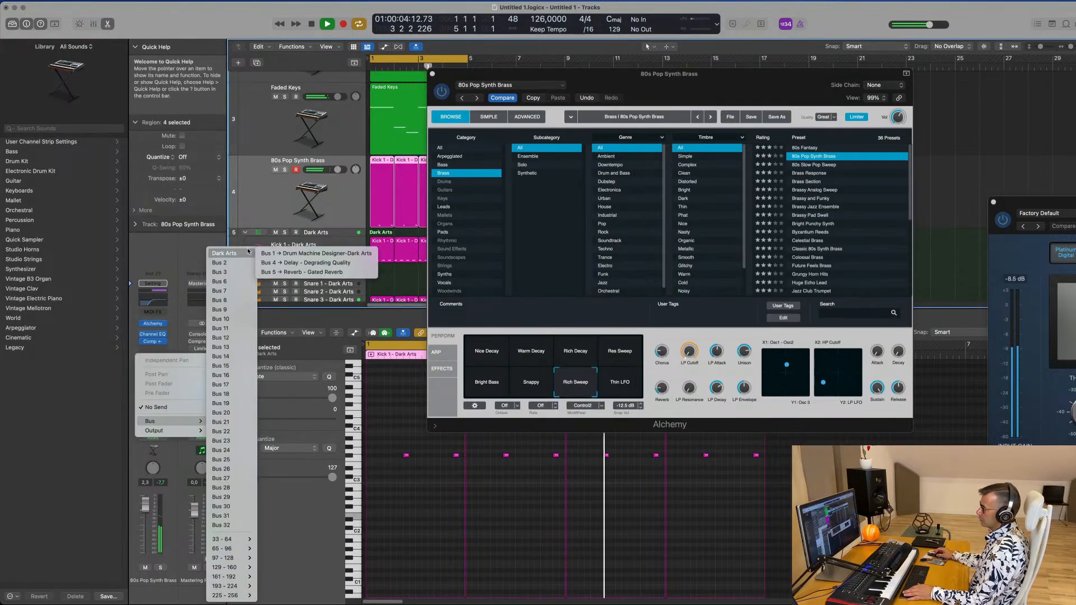
{"action": "left_click", "coordinate": [329, 263]}
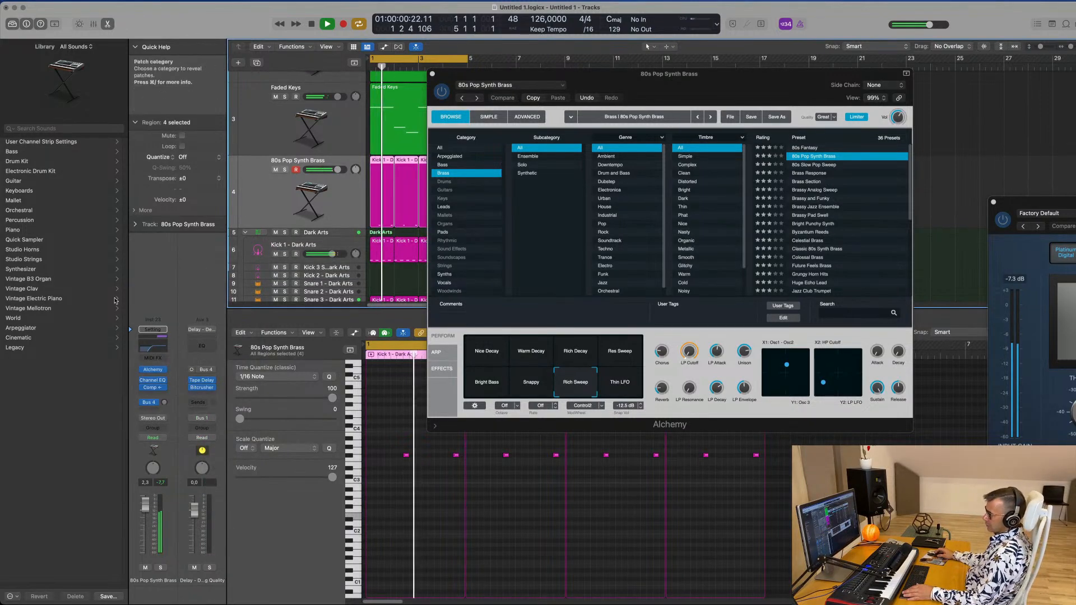
{"action": "left_click_drag", "start_coordinate": [164, 403], "coordinate": [164, 376]}
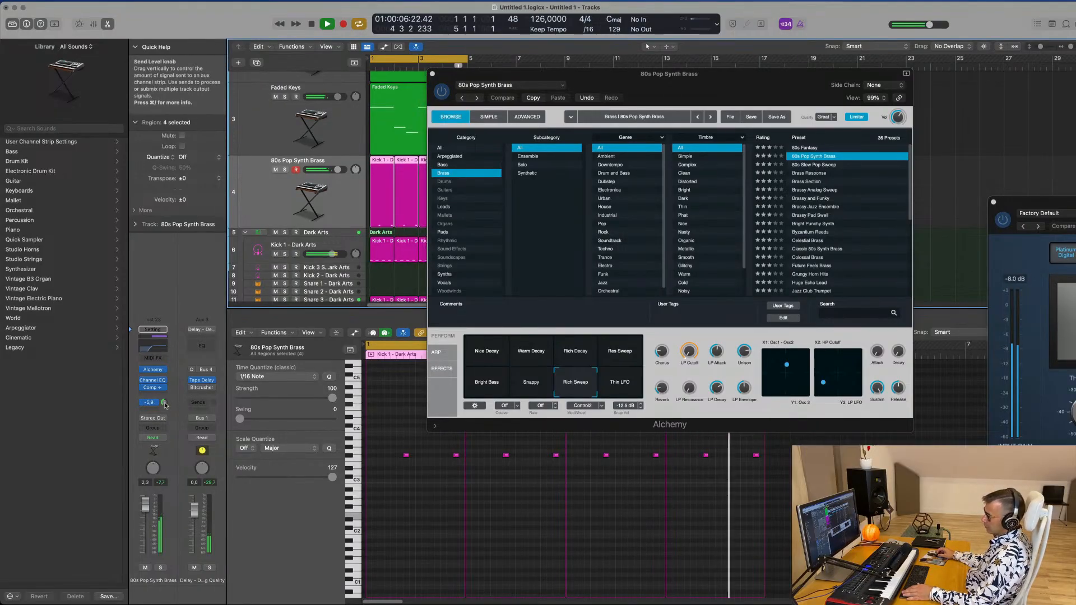
- Open the Tape Delay on the Degrading Quality bus and set Wet to 100%, Feedback to 38% and Clip Threshold to -0.6 dB
{"action": "left_click", "coordinate": [202, 380]}
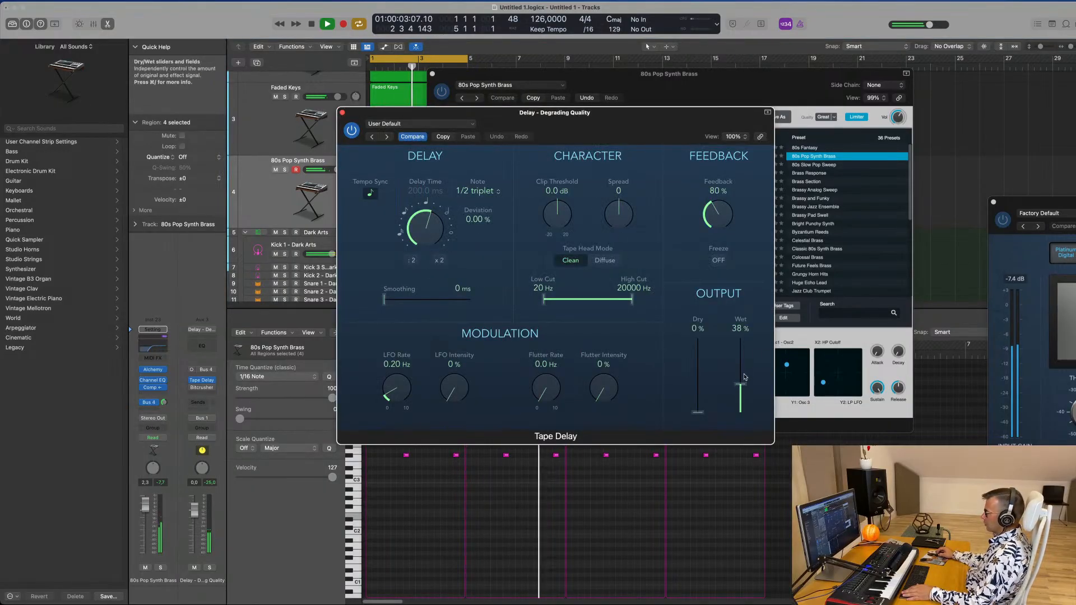
{"action": "left_click_drag", "start_coordinate": [744, 338], "coordinate": [743, 332]}
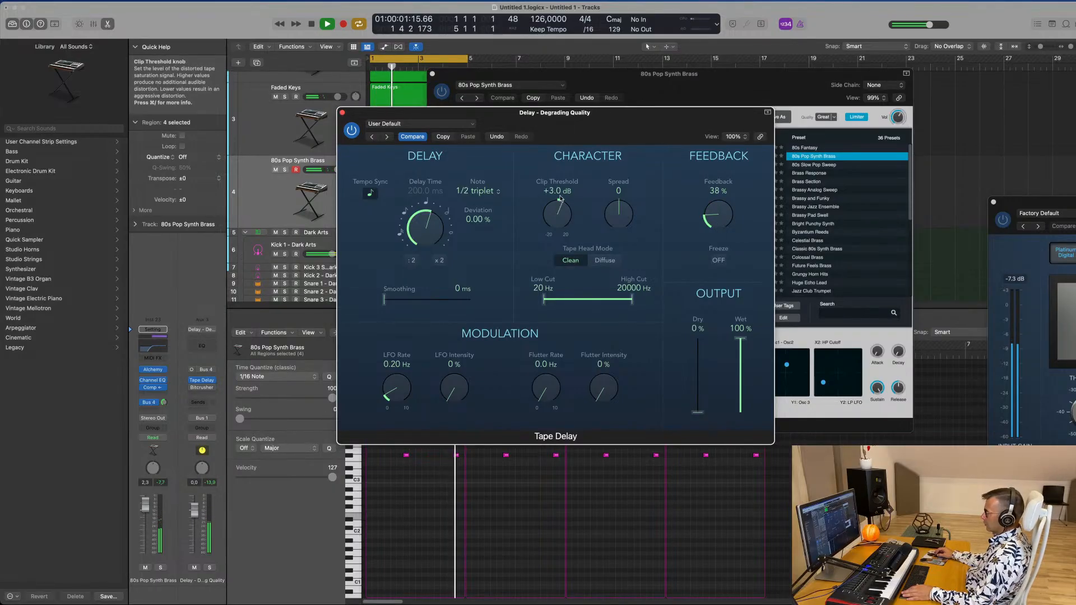
{"action": "left_click_drag", "start_coordinate": [551, 200], "coordinate": [562, 195]}
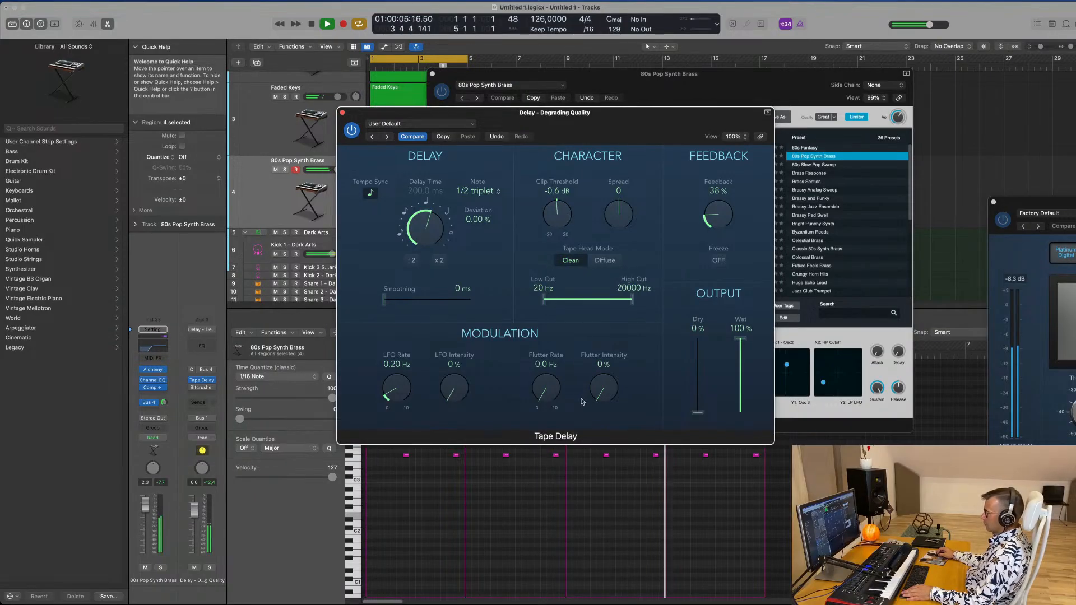
- Set the Tape Delay's LFO Intensity to 39%, Flutter Rate to 4.3 Hz and Smoothing to 1000 ms
{"action": "left_click_drag", "start_coordinate": [454, 387], "coordinate": [456, 365]}
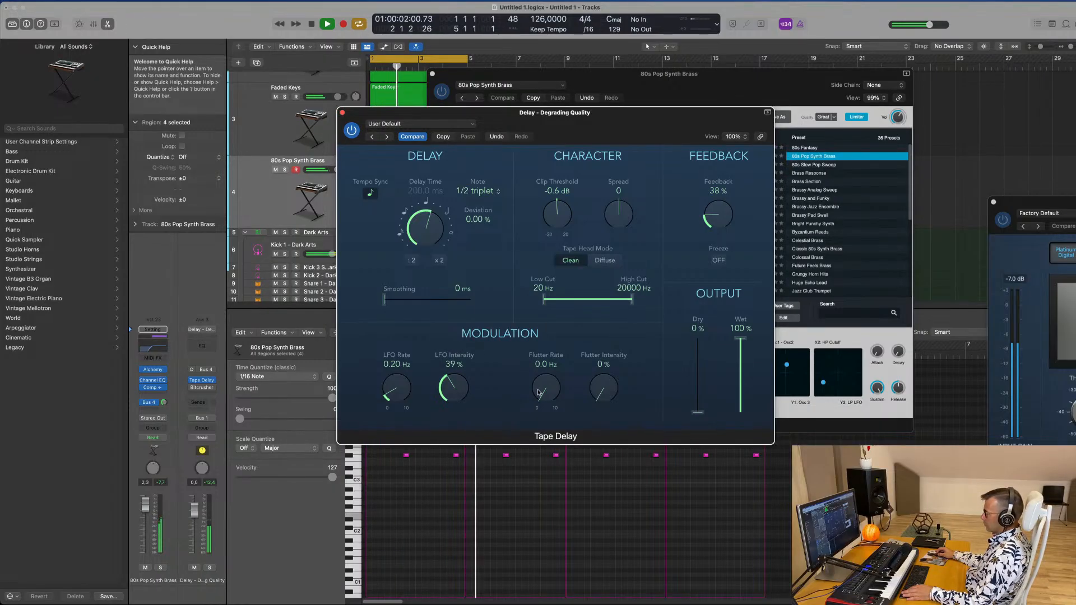
{"action": "left_click_drag", "start_coordinate": [538, 392], "coordinate": [546, 337]}
{"action": "left_click_drag", "start_coordinate": [580, 368], "coordinate": [599, 308]}
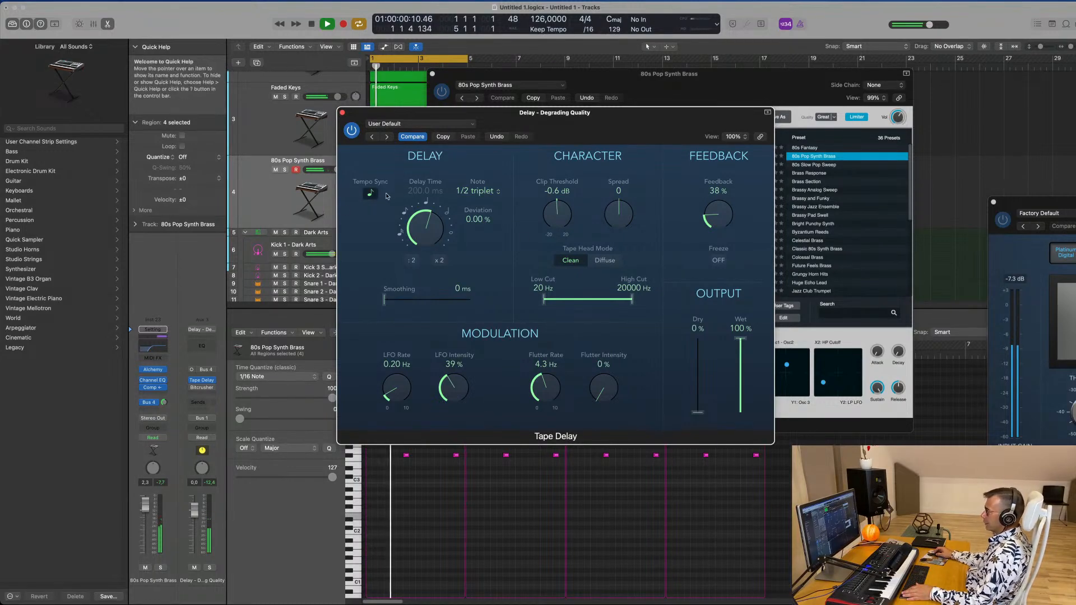
{"action": "left_click_drag", "start_coordinate": [385, 305], "coordinate": [395, 301]}
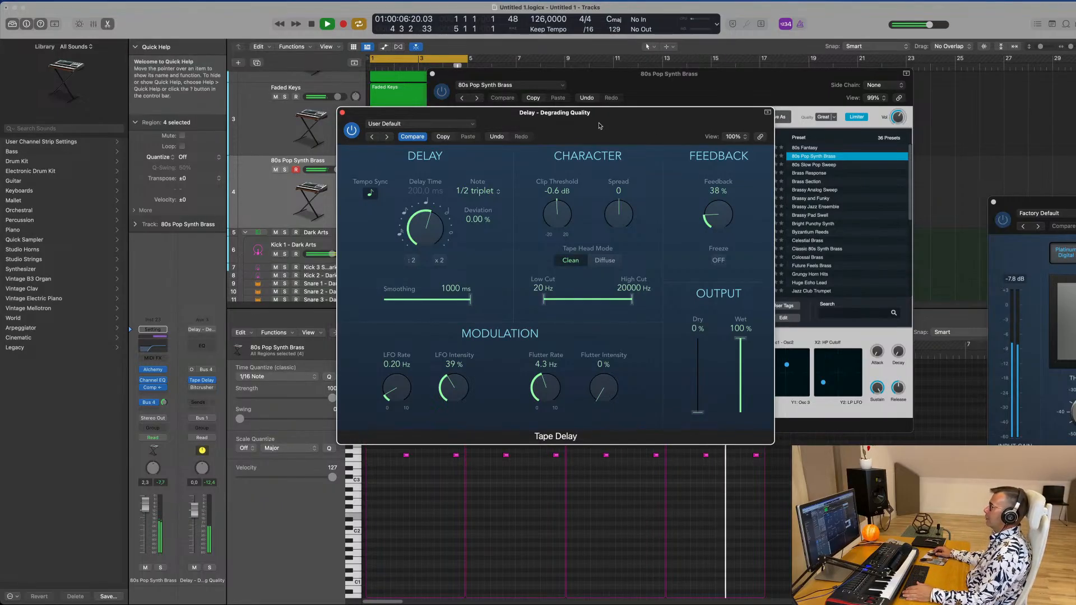
- Raise the Tape Delay's Feedback to 67%, then close the Tape Delay and Alchemy windows
{"action": "left_click_drag", "start_coordinate": [599, 125], "coordinate": [704, 122]}
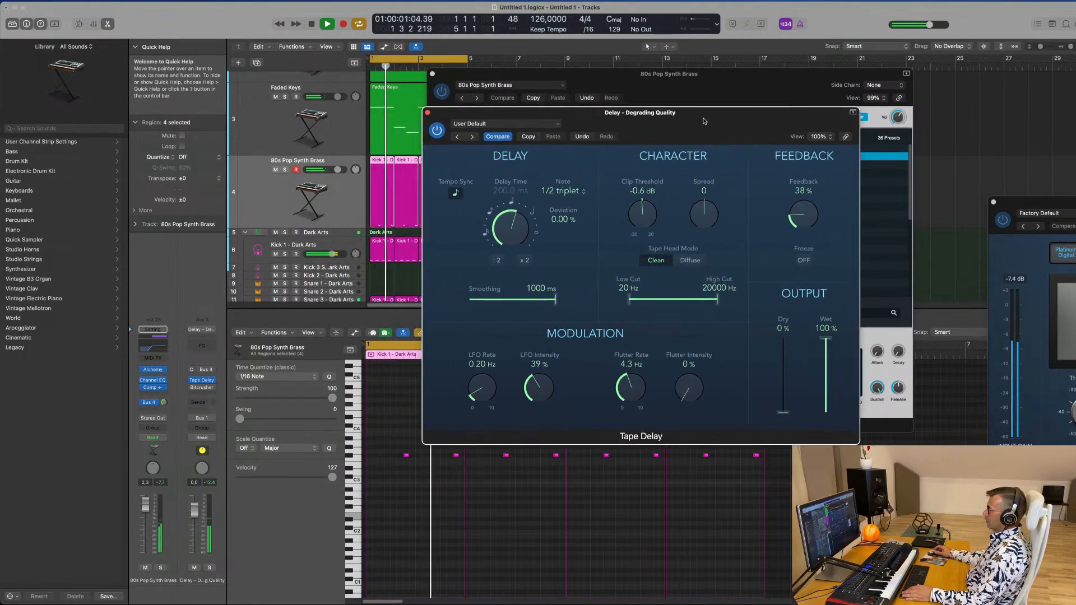
{"action": "left_click_drag", "start_coordinate": [708, 121], "coordinate": [643, 132]}
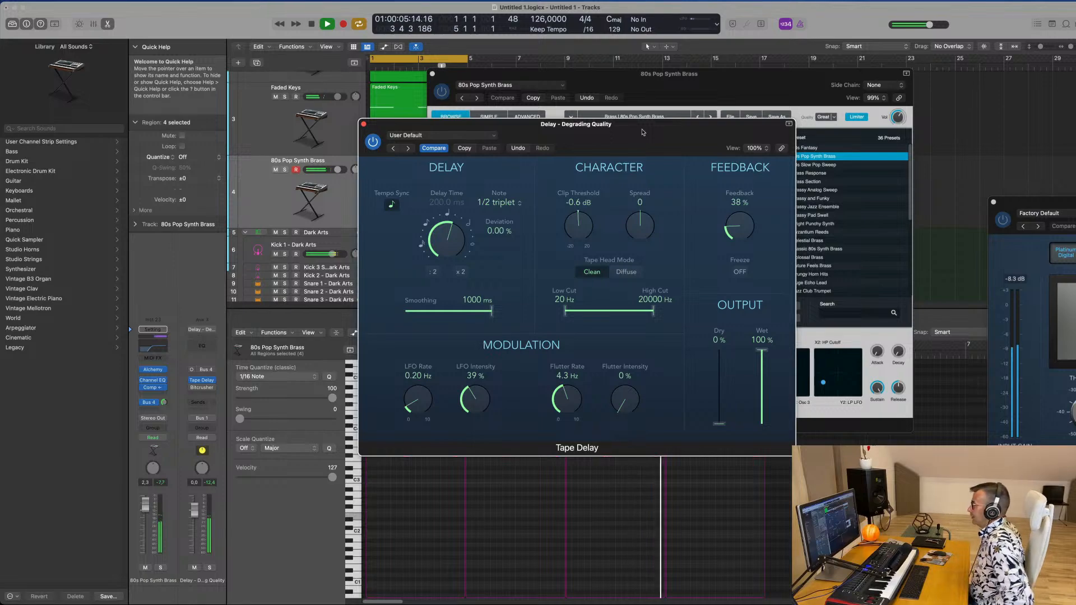
{"action": "left_click_drag", "start_coordinate": [618, 119], "coordinate": [594, 125]}
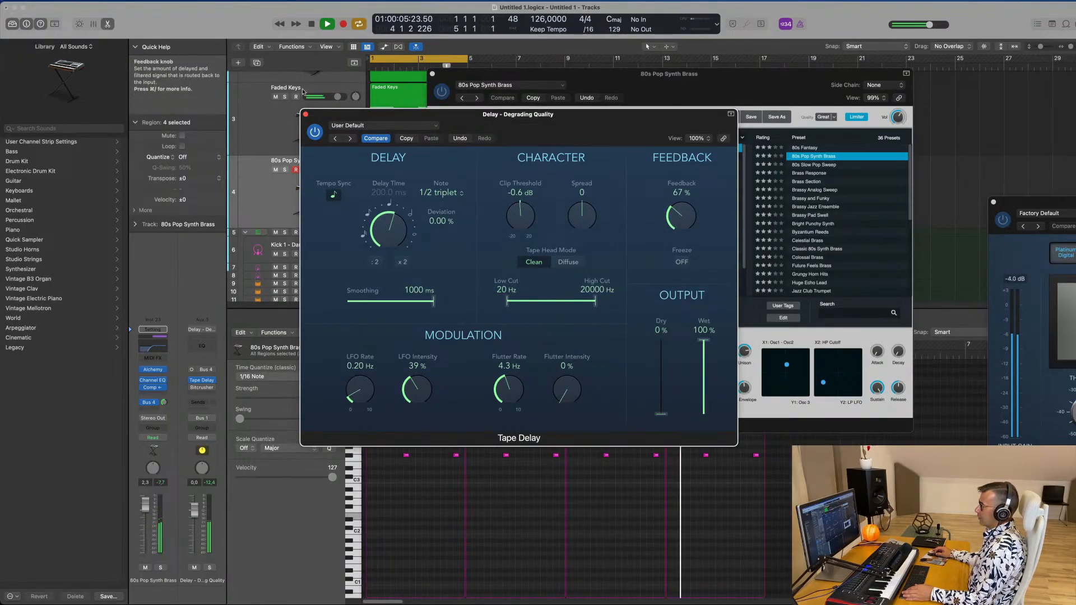
{"action": "left_click", "coordinate": [306, 116]}
{"action": "left_click_drag", "start_coordinate": [701, 86], "coordinate": [602, 106]}
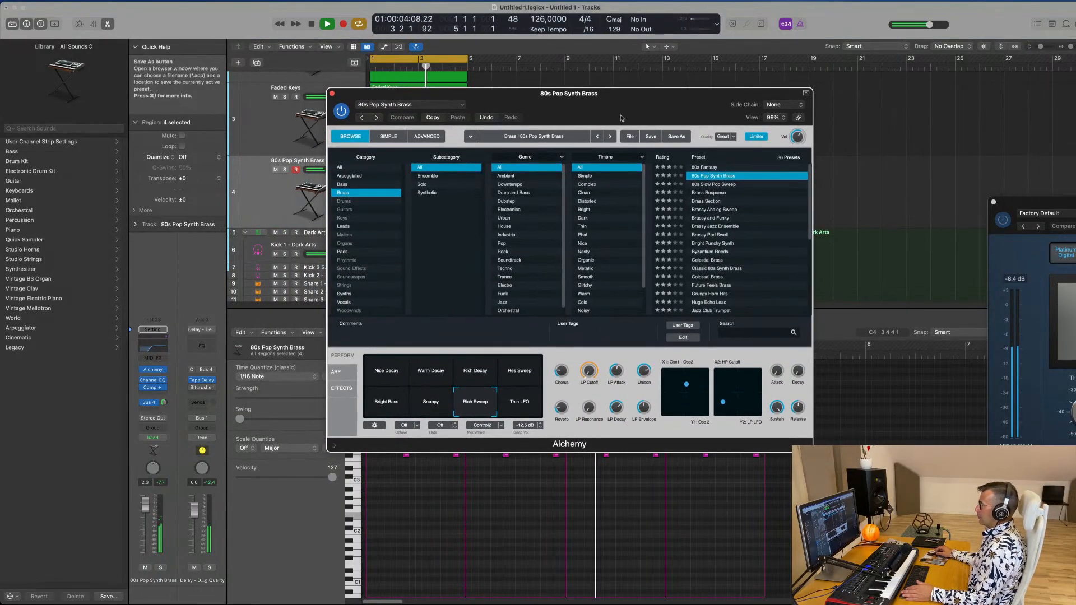
{"action": "left_click", "coordinate": [332, 94]}
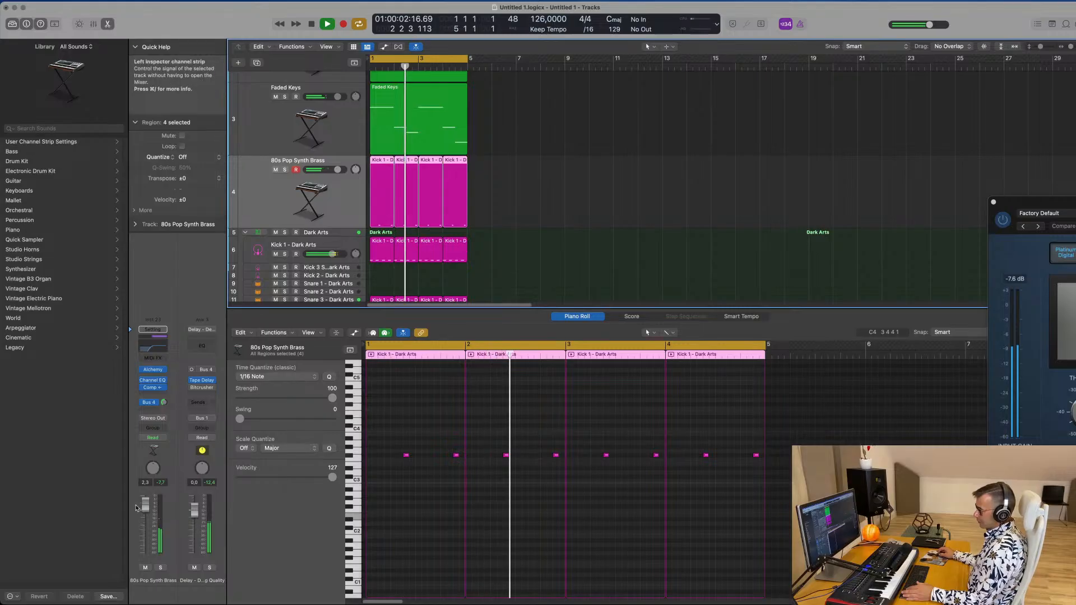
- Check the 80s Pop Synth Brass track using solo and lower its volume to -5.5 dB
{"action": "left_click", "coordinate": [285, 170]}
{"action": "left_click", "coordinate": [285, 170]}
{"action": "left_click", "coordinate": [285, 171]}
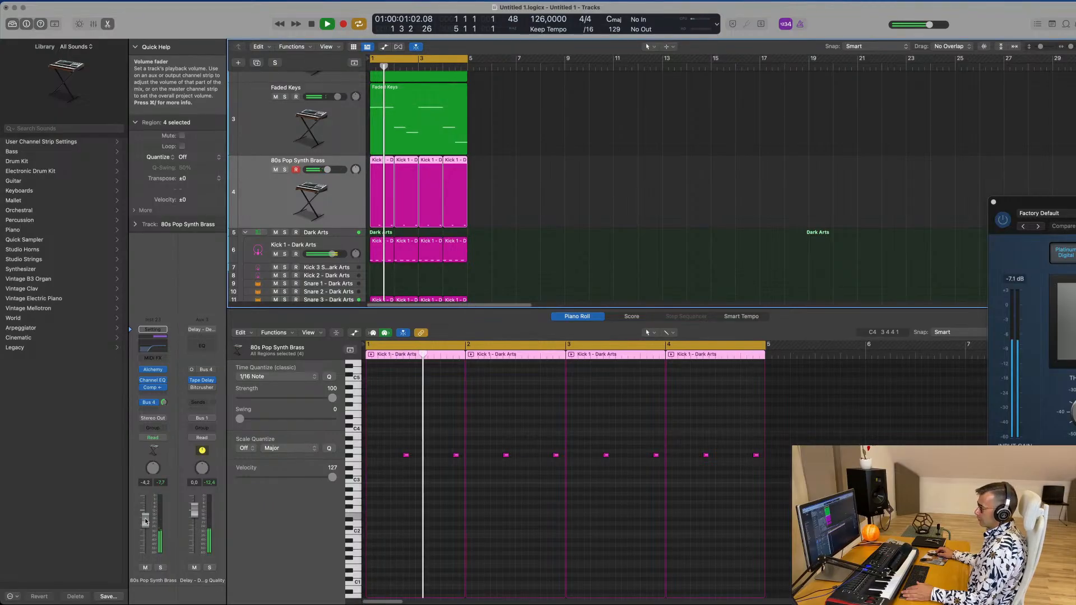
{"action": "mouse_move", "coordinate": [146, 522]}
{"action": "left_mouse_down"}
{"action": "mouse_move", "coordinate": [145, 538]}
{"action": "mouse_move", "coordinate": [145, 526]}
{"action": "left_mouse_up"}
- Repeat all four-bar regions three times up to bar 17 and extend the cycle range to bars 1–17
{"action": "left_click", "coordinate": [538, 159]}
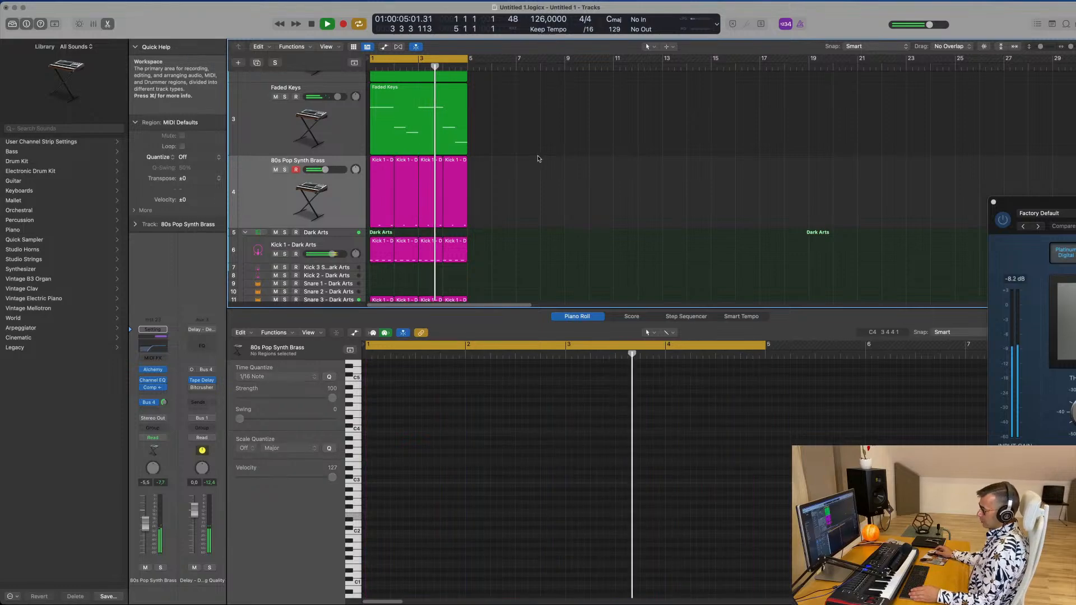
{"action": "key", "text": "super+a"}
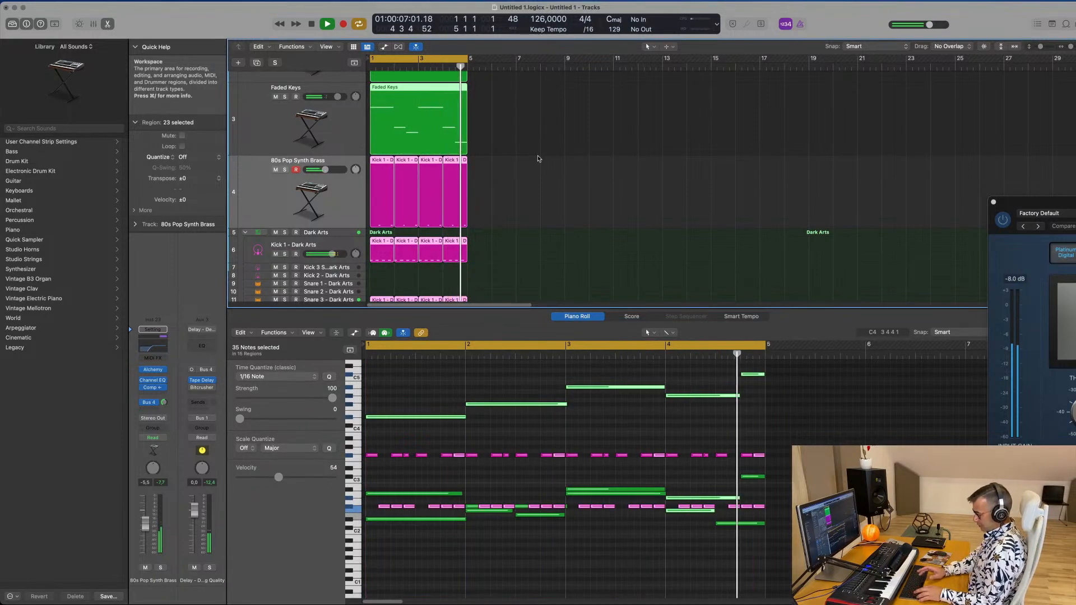
{"action": "key", "text": "super+r"}
{"action": "key", "text": "super+r"}
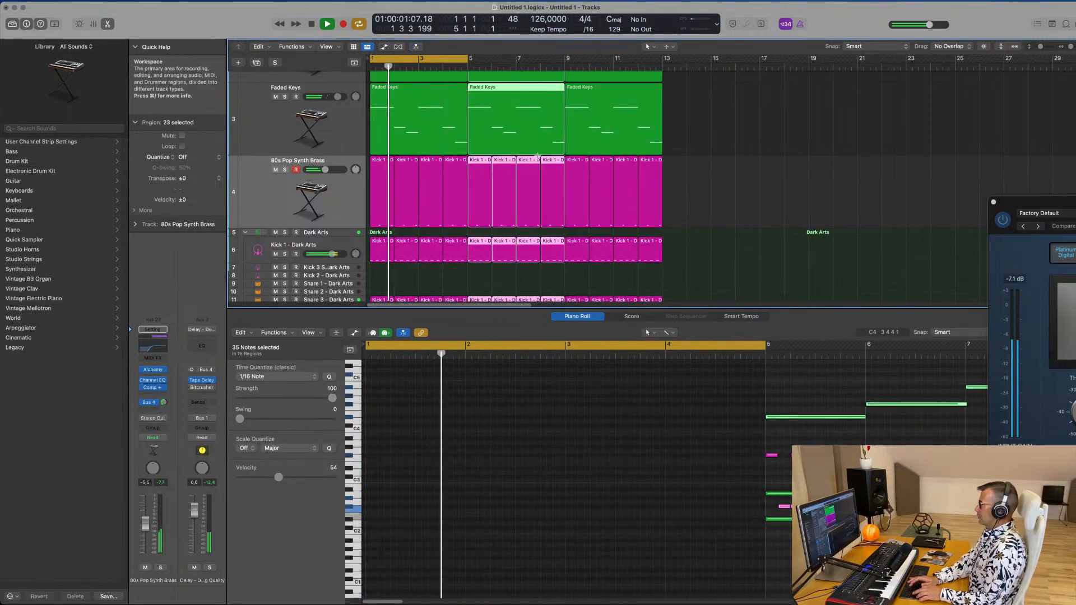
{"action": "key", "text": "super+r"}
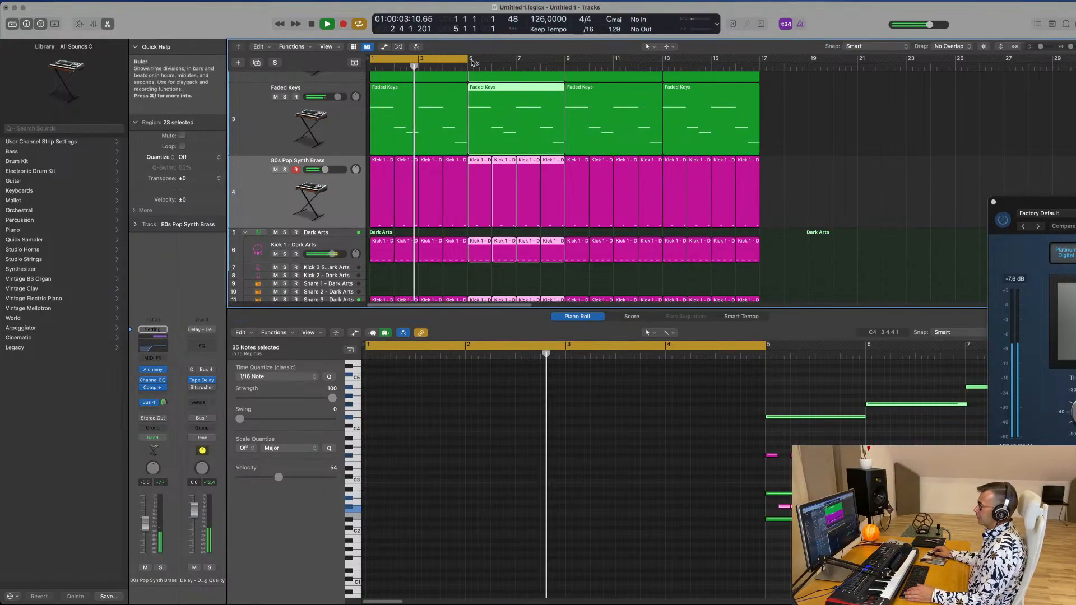
{"action": "left_click_drag", "start_coordinate": [468, 57], "coordinate": [763, 68]}
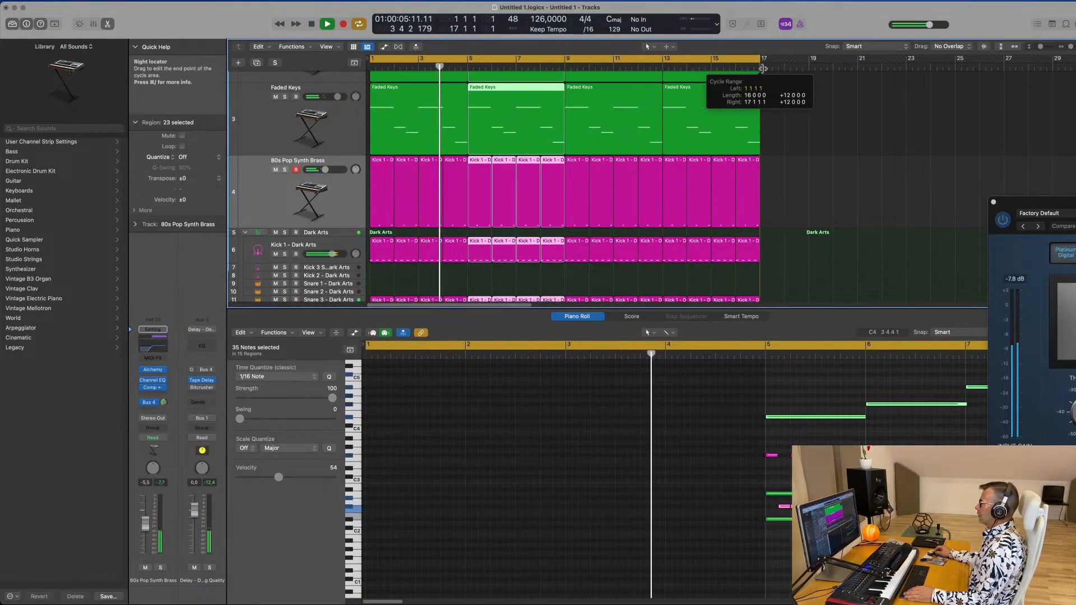
{"action": "left_click", "coordinate": [801, 193]}
- Listen briefly without the Am I Funky track, mute Faded Keys, and fit the tracks of the 16-bar arrangement in view
{"action": "scroll", "coordinate": [504, 185], "scroll_direction": "down", "scroll_amount": 2}
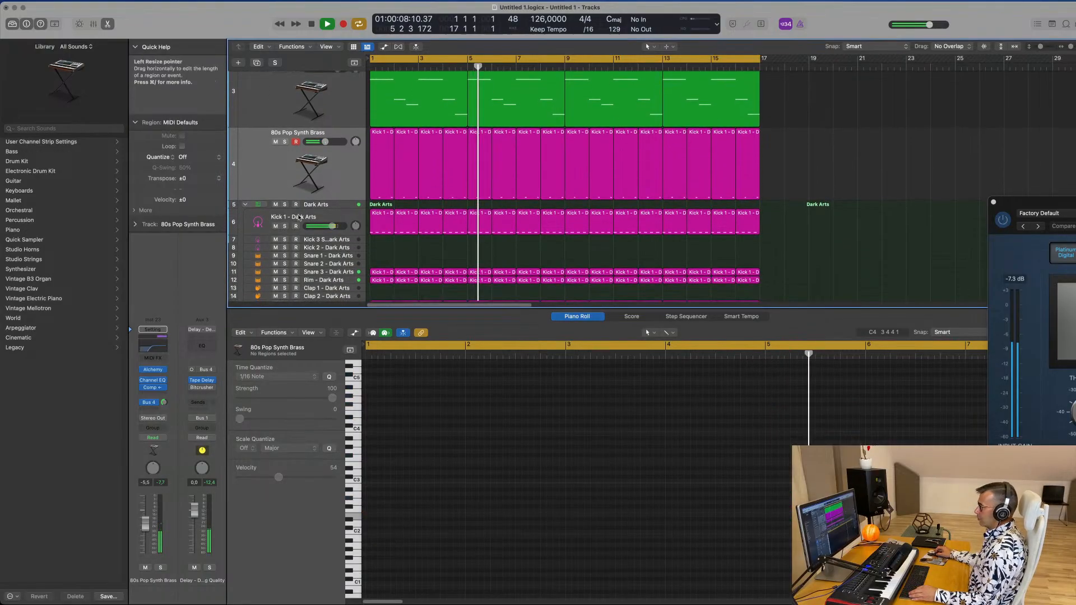
{"action": "left_click", "coordinate": [347, 180]}
{"action": "scroll", "coordinate": [303, 168], "scroll_direction": "up", "scroll_amount": 5}
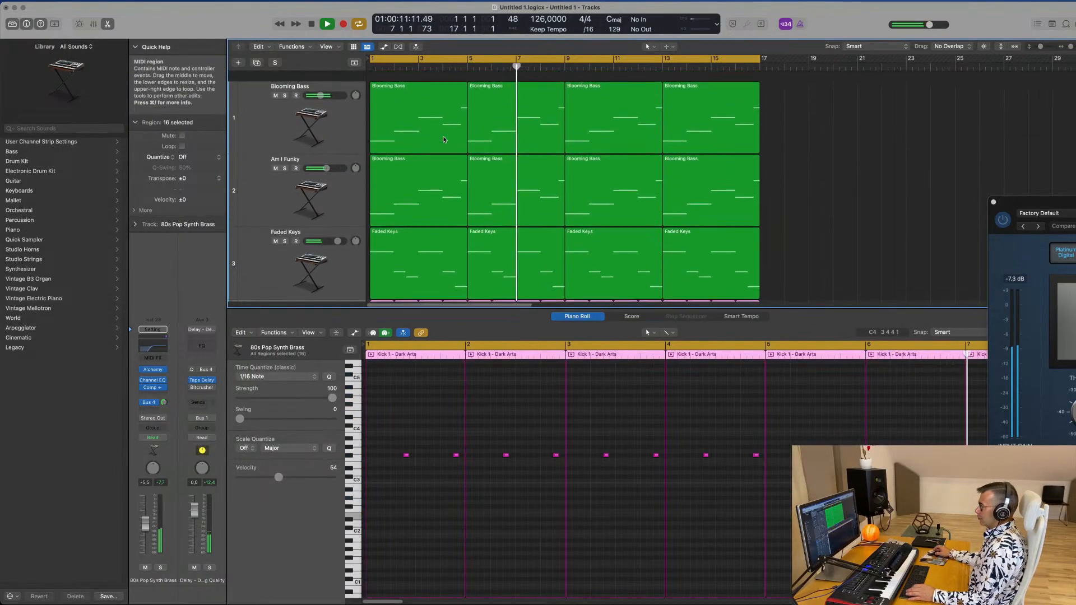
{"action": "left_click", "coordinate": [275, 158]}
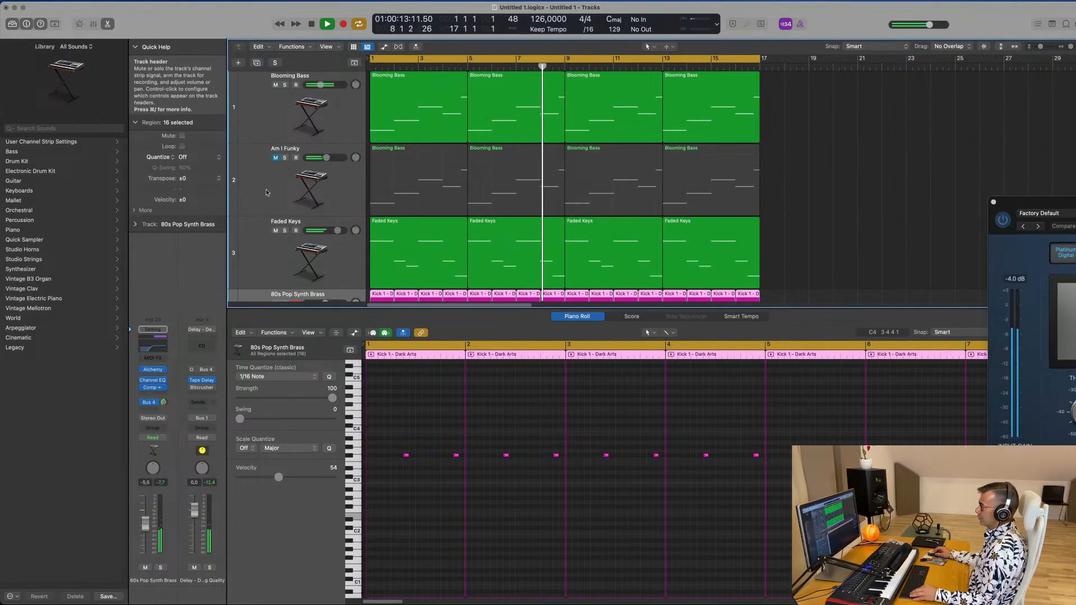
{"action": "left_click", "coordinate": [275, 158]}
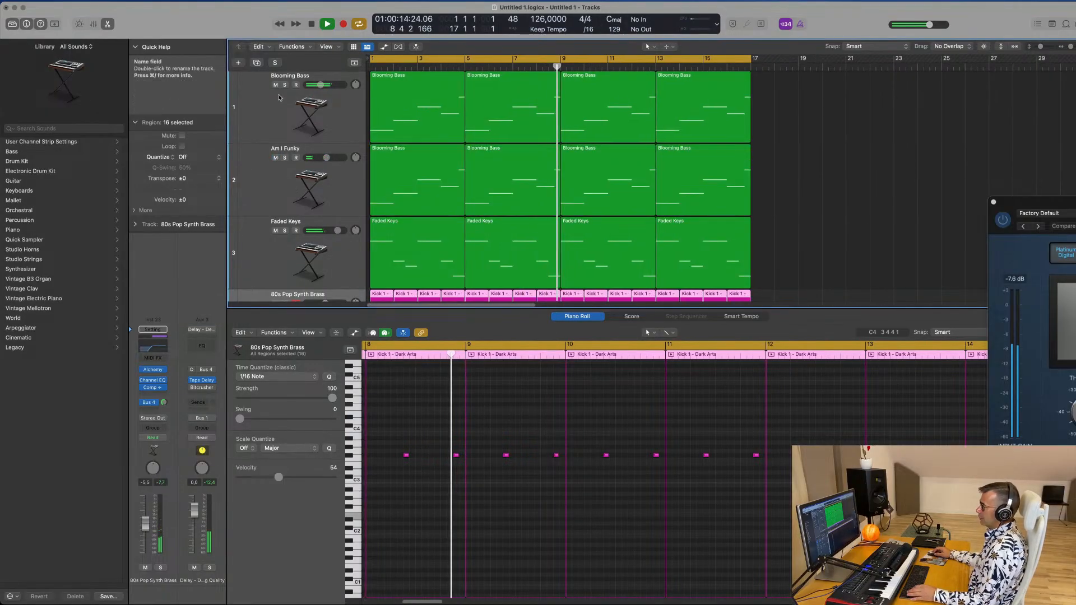
{"action": "left_click", "coordinate": [275, 230]}
{"action": "scroll", "coordinate": [558, 236], "scroll_direction": "down", "scroll_amount": 5}
{"action": "scroll", "coordinate": [593, 229], "scroll_direction": "up", "scroll_amount": 2}
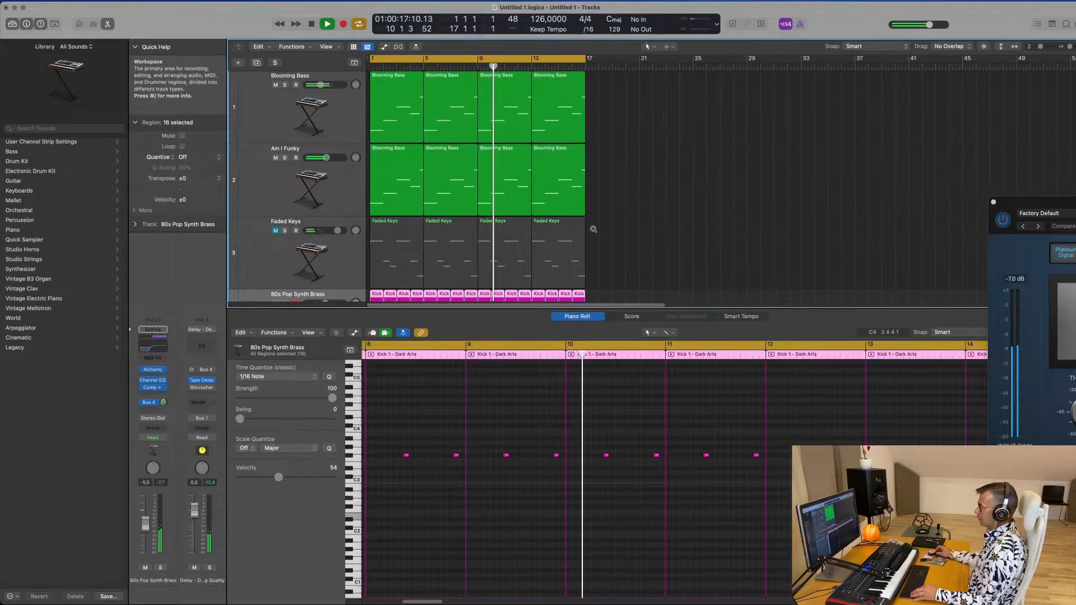
{"action": "scroll", "coordinate": [593, 230], "scroll_direction": "up", "scroll_amount": 5}
{"action": "scroll", "coordinate": [620, 231], "scroll_direction": "down", "scroll_amount": 5}
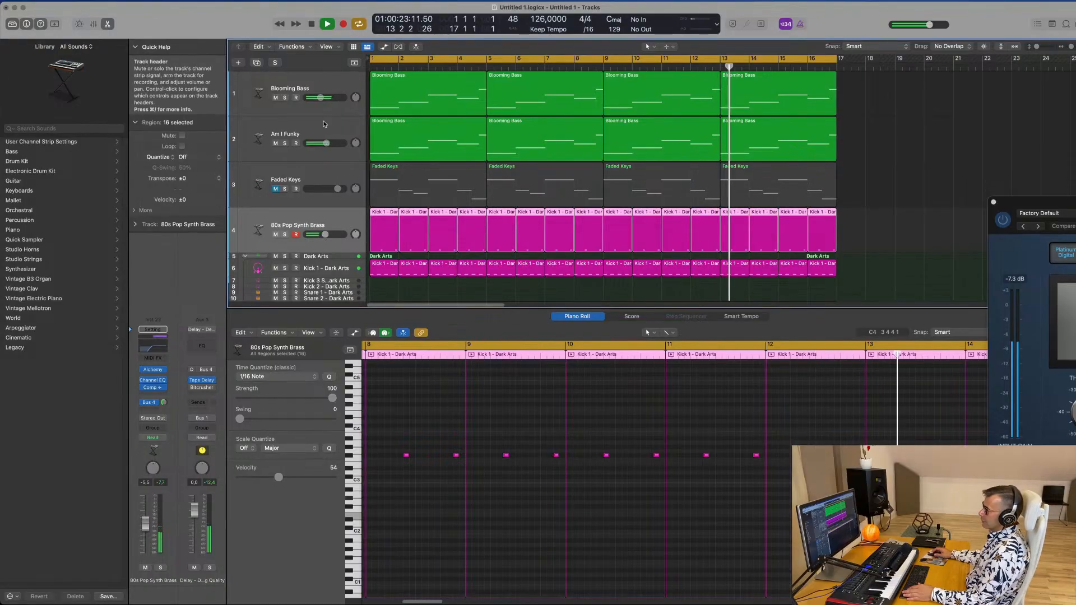
- Duplicate the 80s Pop Synth Brass track and copy its bar 1 region onto the new track, restarting playback from bar 1
{"action": "left_click", "coordinate": [256, 62]}
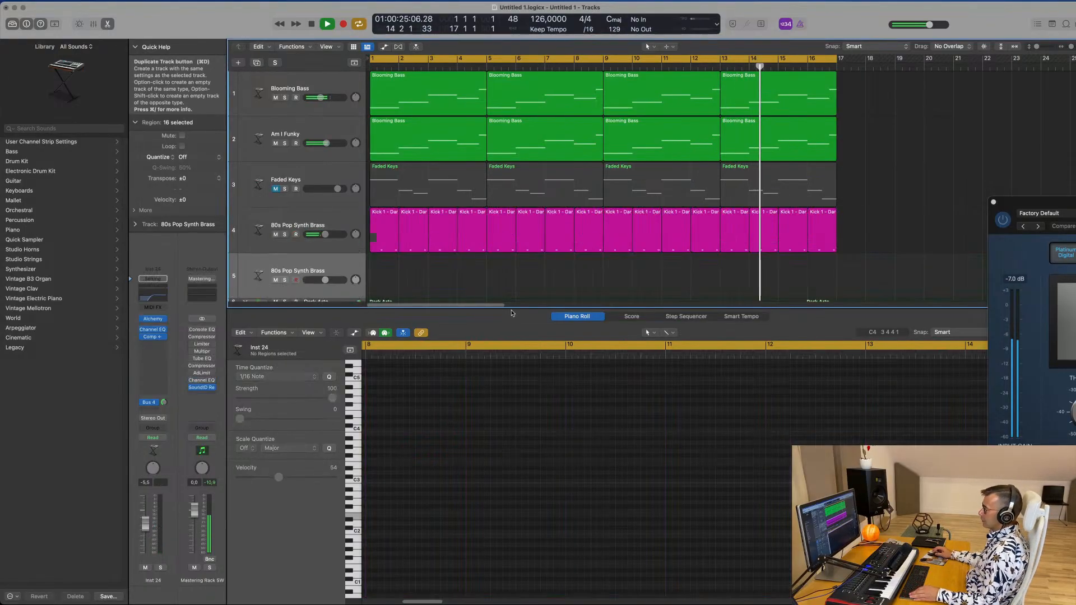
{"action": "left_click_drag", "start_coordinate": [382, 234], "coordinate": [385, 278]}
{"action": "mouse_move", "coordinate": [437, 446]}
{"action": "left_mouse_down"}
{"action": "mouse_move", "coordinate": [459, 471]}
{"action": "mouse_move", "coordinate": [370, 458]}
{"action": "mouse_move", "coordinate": [431, 456]}
{"action": "left_mouse_up"}
{"action": "key", "text": "space"}
{"action": "left_click_drag", "start_coordinate": [412, 217], "coordinate": [386, 213]}
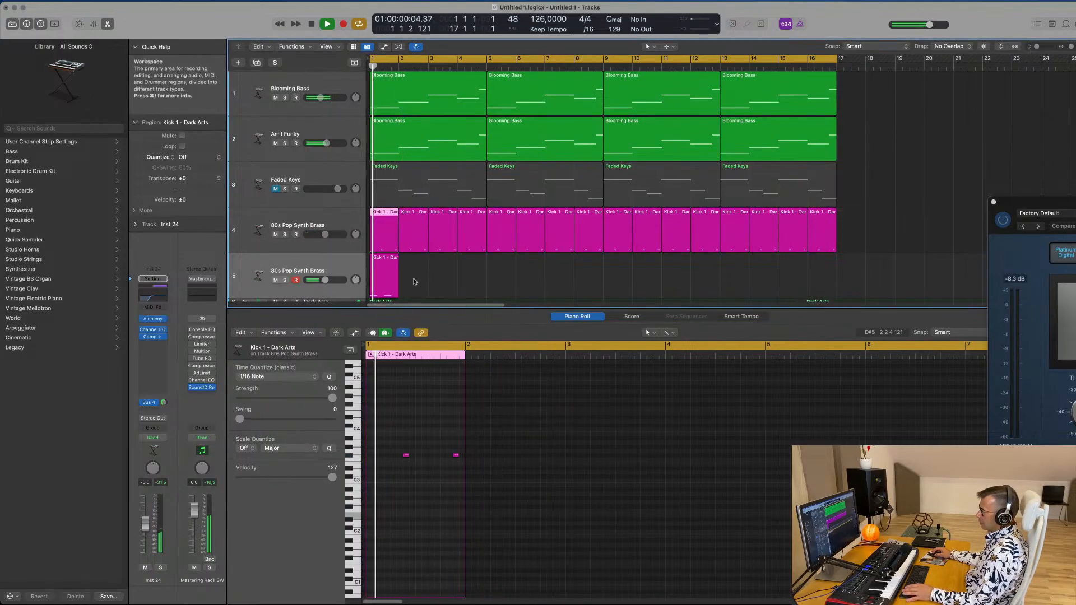
- Place the two notes of the duplicated brass track's region on beats 1 and 3, lengthen them to quarter notes, and open its Alchemy instrument
{"action": "key", "text": "space"}
{"action": "key", "text": "space"}
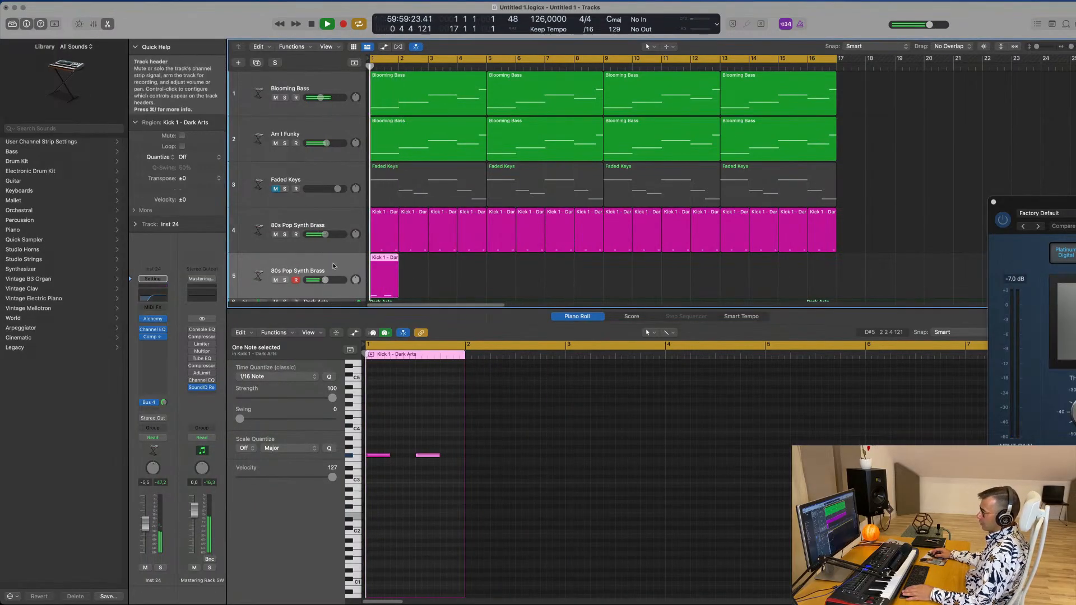
{"action": "key", "text": "space"}
{"action": "key", "text": "space"}
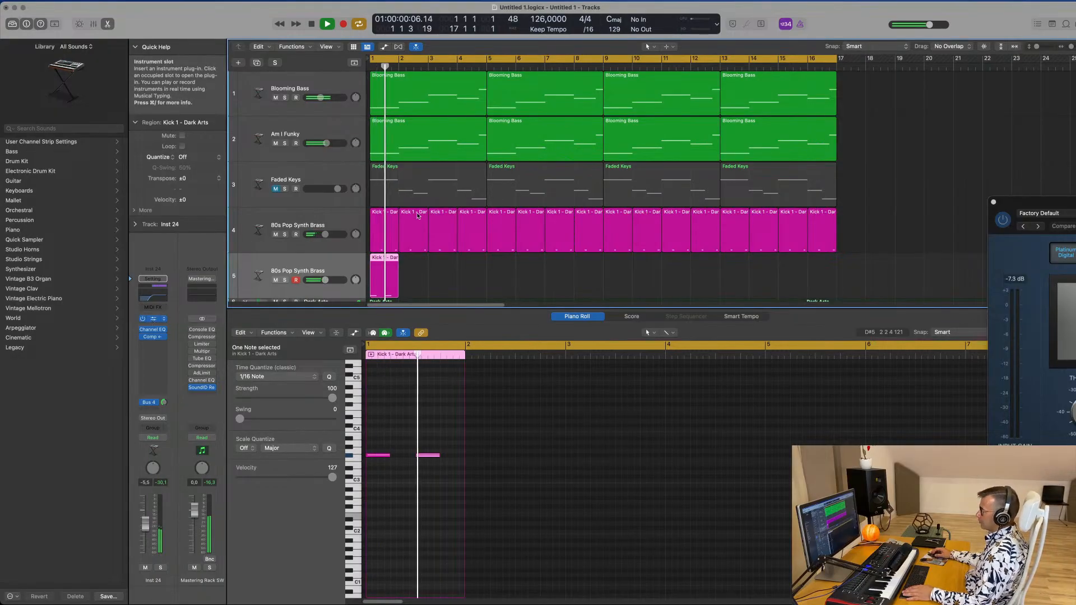
{"action": "left_click", "coordinate": [153, 318]}
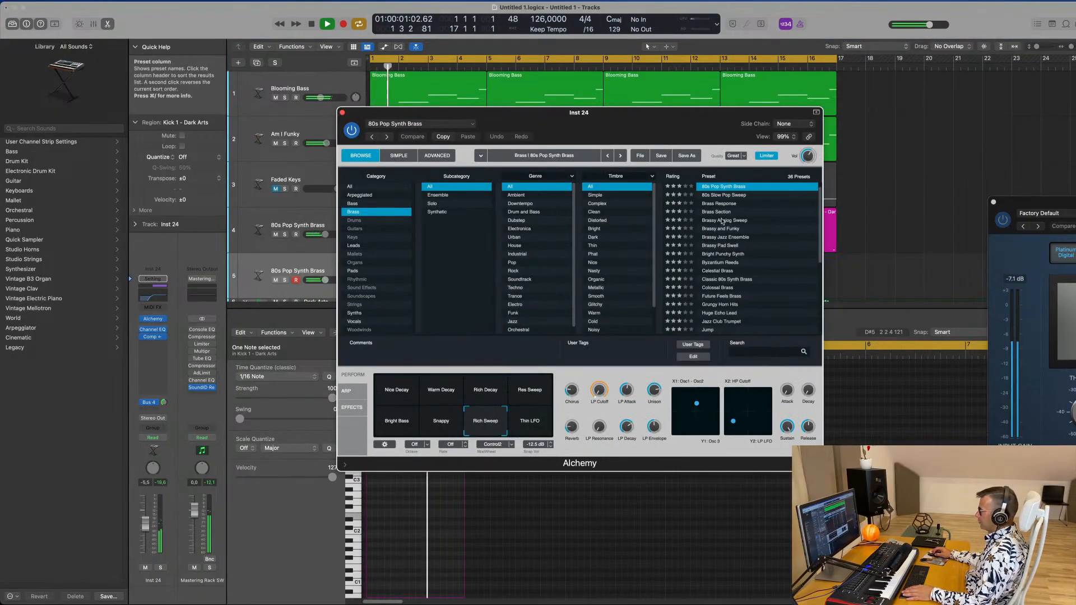
- Audition the Brassy Pad Swell preset with its Short Dark, Bright Sustain, Thin Wobble Sweep and Thin Ambient Wash variations
{"action": "left_click_drag", "start_coordinate": [649, 121], "coordinate": [755, 101]}
{"action": "left_click", "coordinate": [830, 224]}
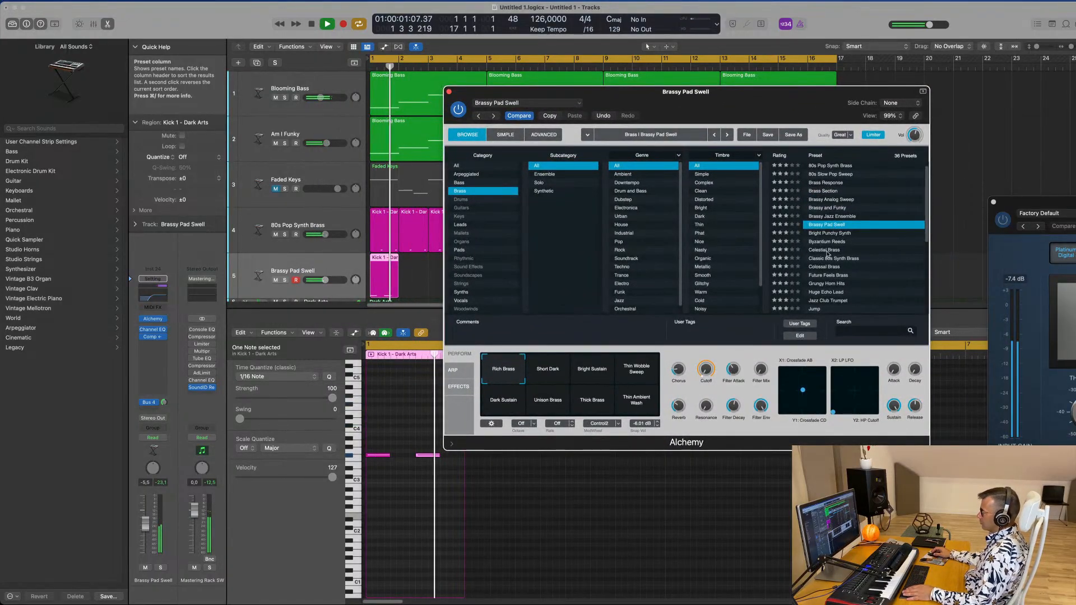
{"action": "left_click", "coordinate": [565, 381]}
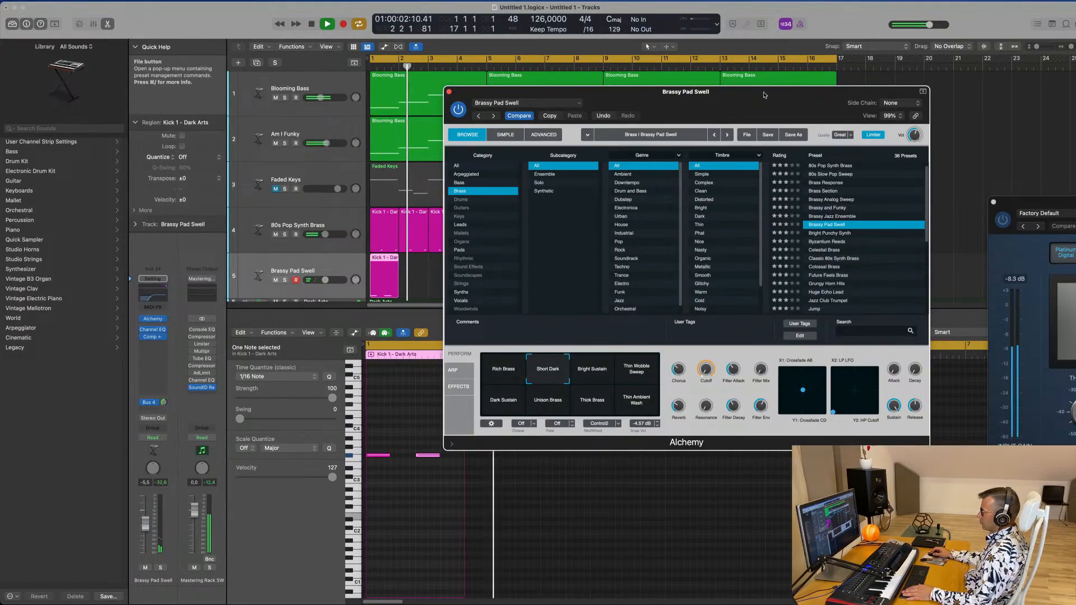
{"action": "left_click_drag", "start_coordinate": [764, 96], "coordinate": [742, 130]}
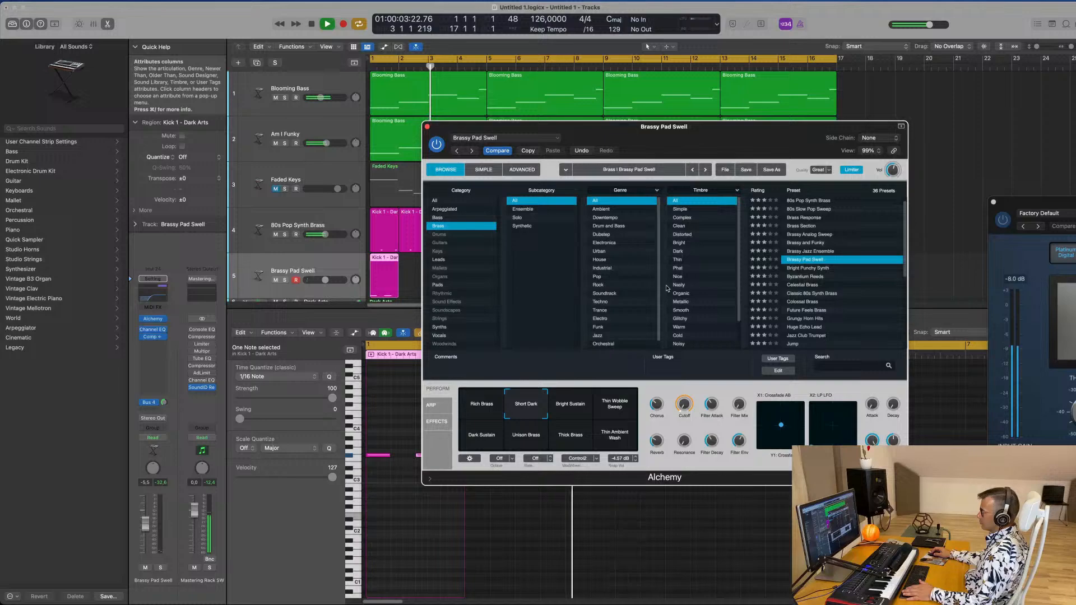
{"action": "left_click", "coordinate": [568, 414]}
{"action": "left_click", "coordinate": [615, 406]}
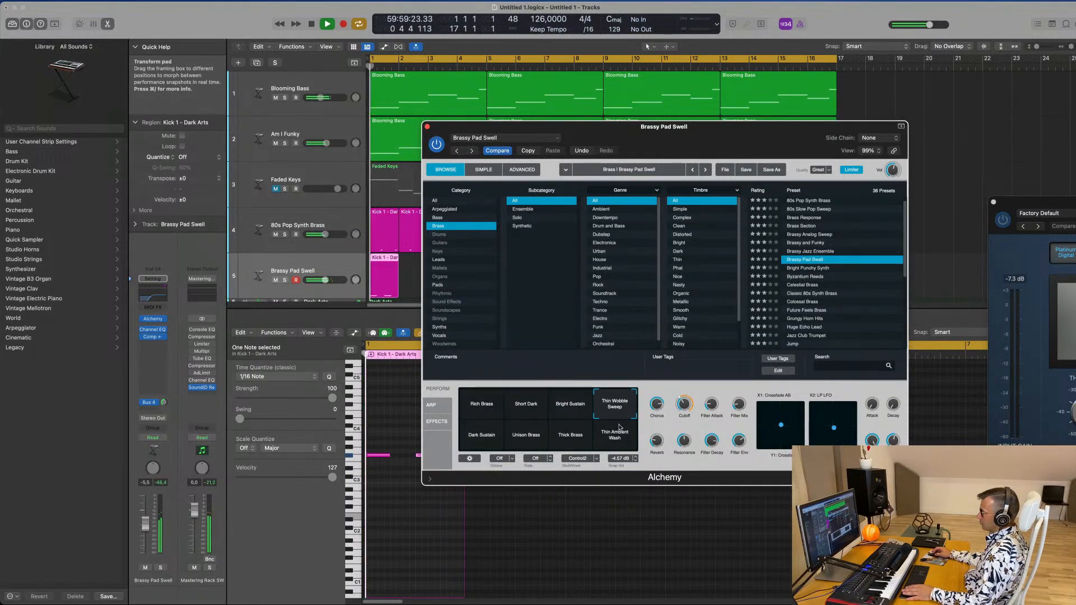
{"action": "left_click", "coordinate": [620, 441]}
- Transpose both notes of the duplicated brass region down one octave and listen to them with the Thick Brass variation
{"action": "double_click", "coordinate": [380, 260]}
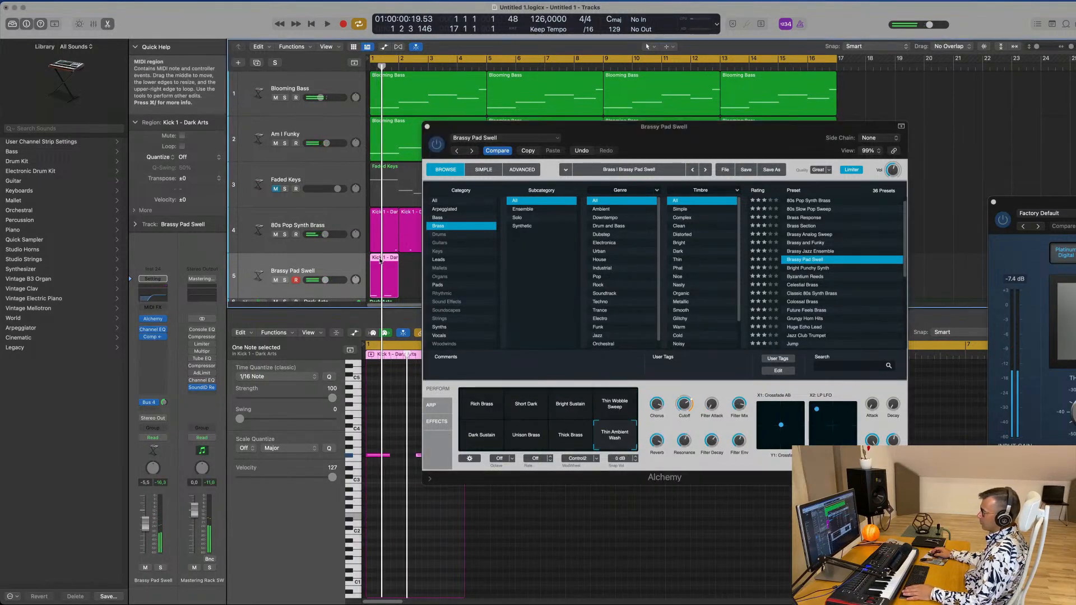
{"action": "double_click", "coordinate": [390, 260]}
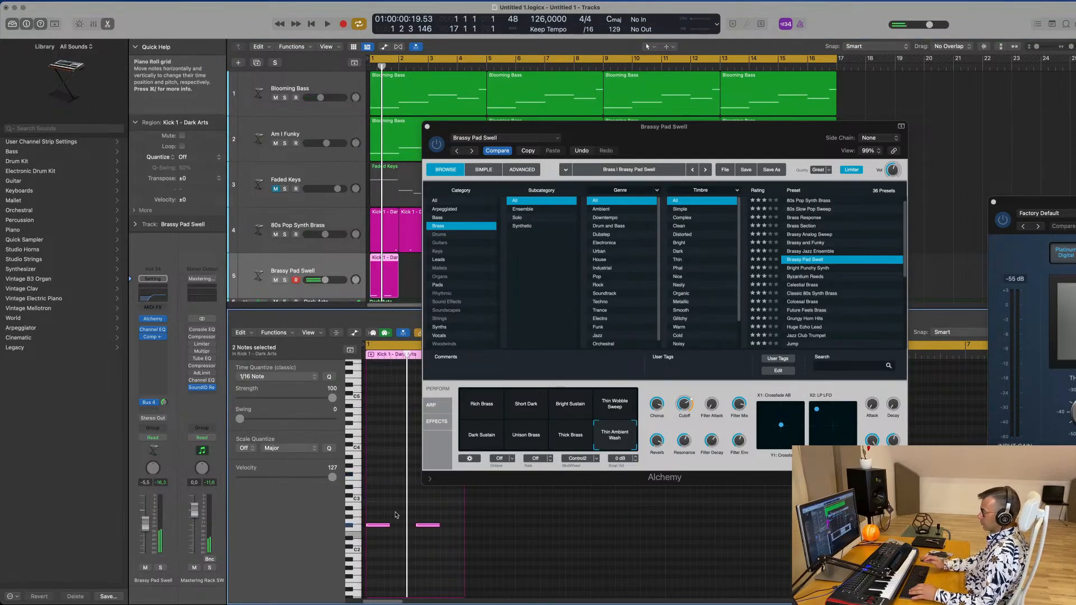
{"action": "left_click_drag", "start_coordinate": [735, 127], "coordinate": [802, 125]}
{"action": "left_click", "coordinate": [640, 435]}
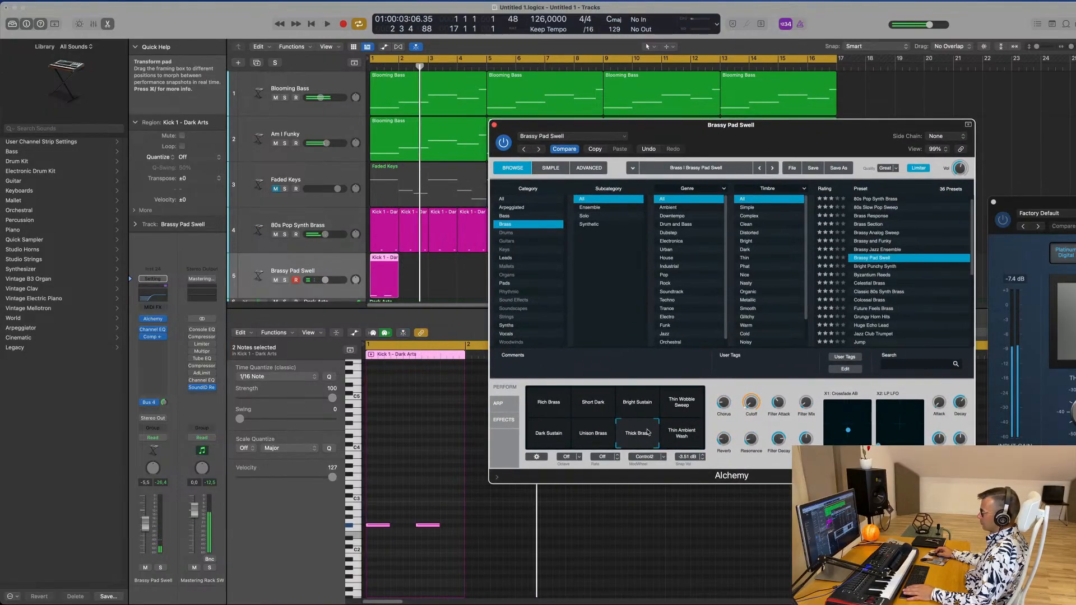
{"action": "key", "text": "space"}
- Audition the Byzantium Reeds, Celestial Brass and Classic 80s Synth Brass presets, and load Colossal Brass on the duplicated track
{"action": "left_click", "coordinate": [871, 275]}
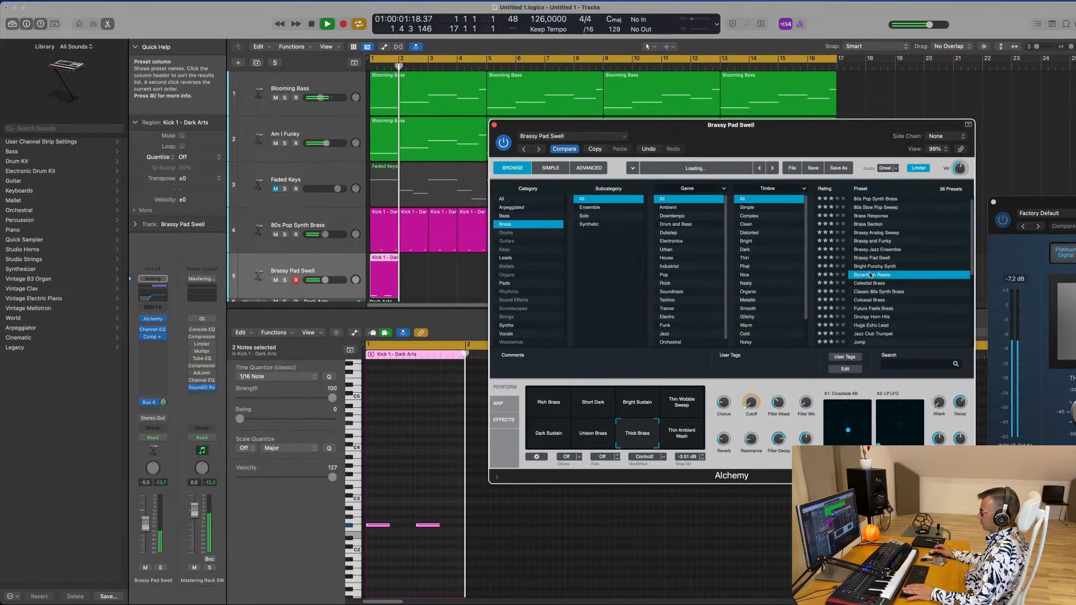
{"action": "left_click", "coordinate": [872, 284]}
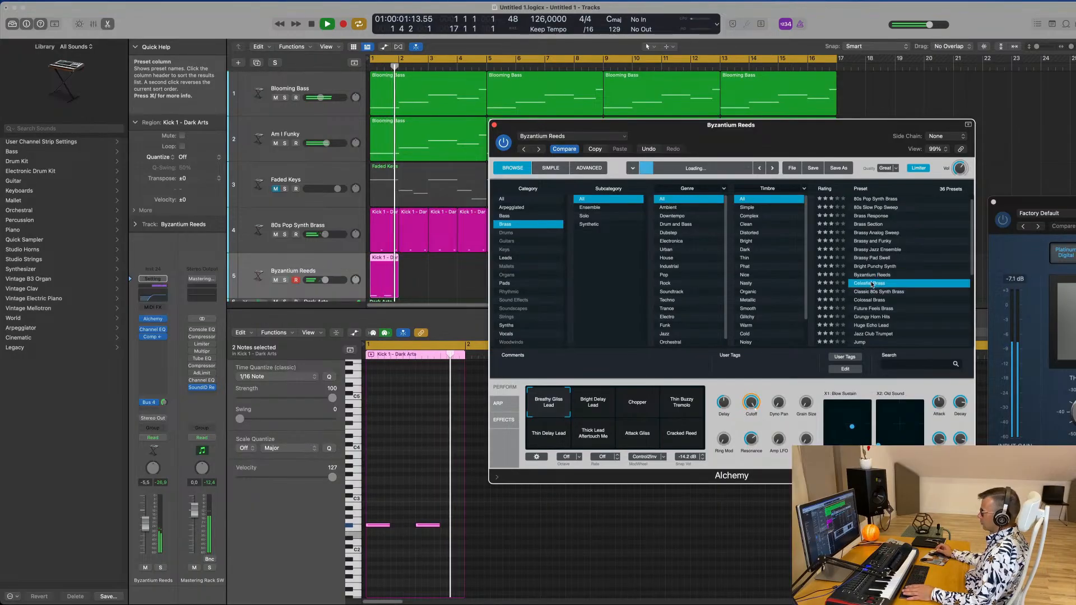
{"action": "left_click", "coordinate": [880, 292]}
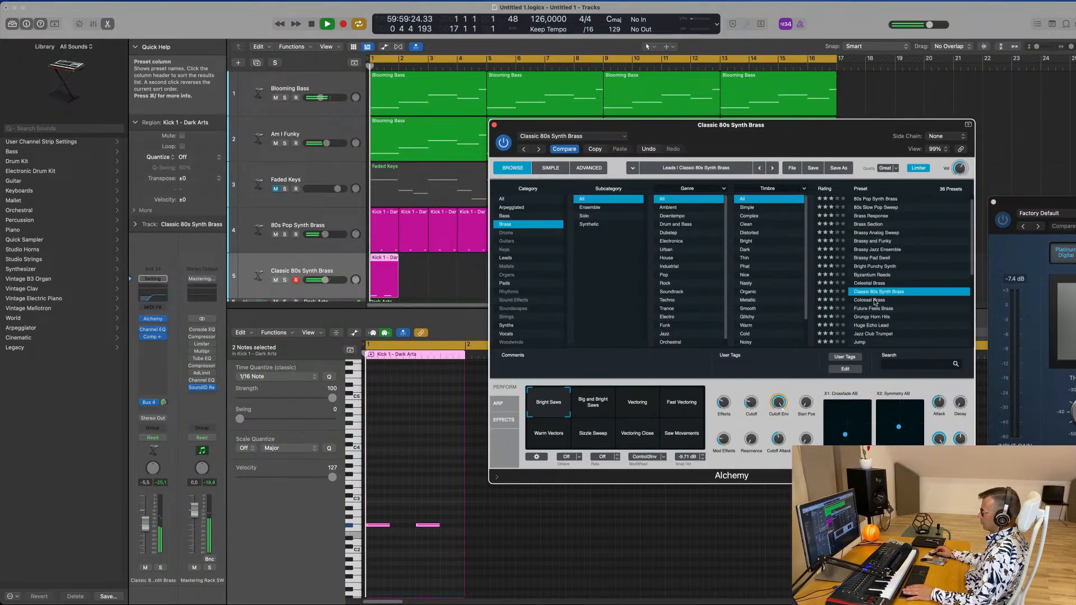
{"action": "left_click", "coordinate": [882, 301]}
{"action": "scroll", "coordinate": [917, 267], "scroll_direction": "down", "scroll_amount": 2}
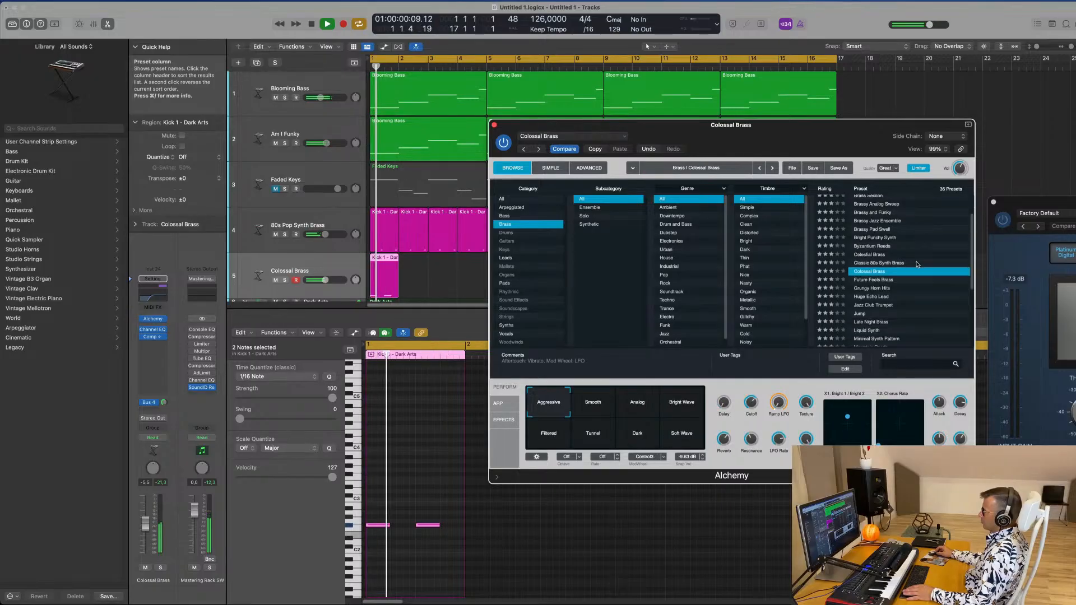
{"action": "left_click_drag", "start_coordinate": [846, 132], "coordinate": [886, 96]}
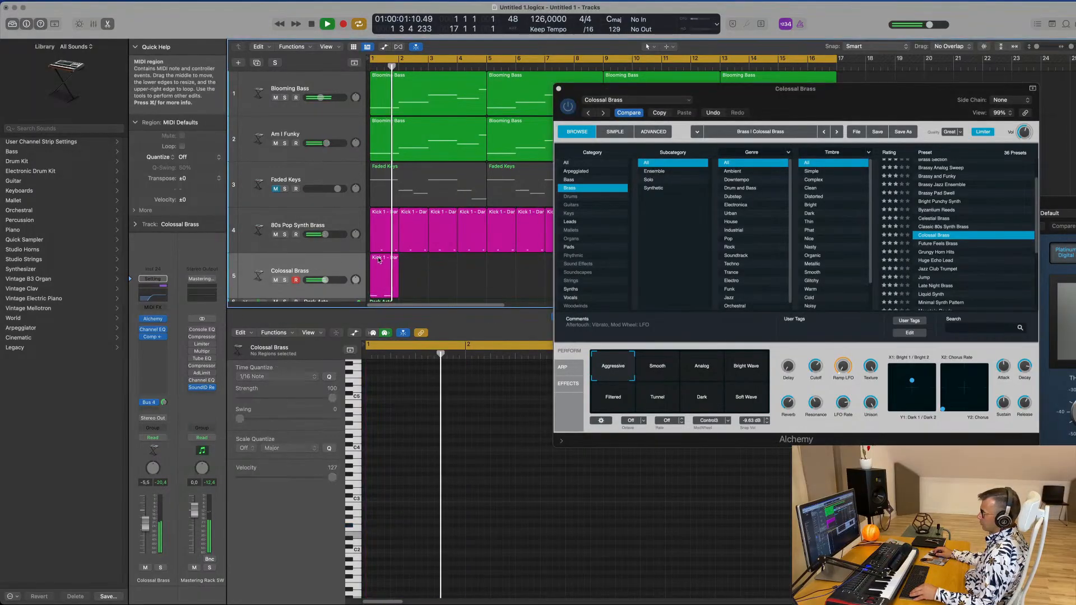
- Copy the bar 1 Colossal Brass region to bar 5, close Alchemy, and copy both regions to bars 9 and 13
{"action": "left_click_drag", "start_coordinate": [389, 261], "coordinate": [498, 264]}
{"action": "left_click", "coordinate": [558, 88]}
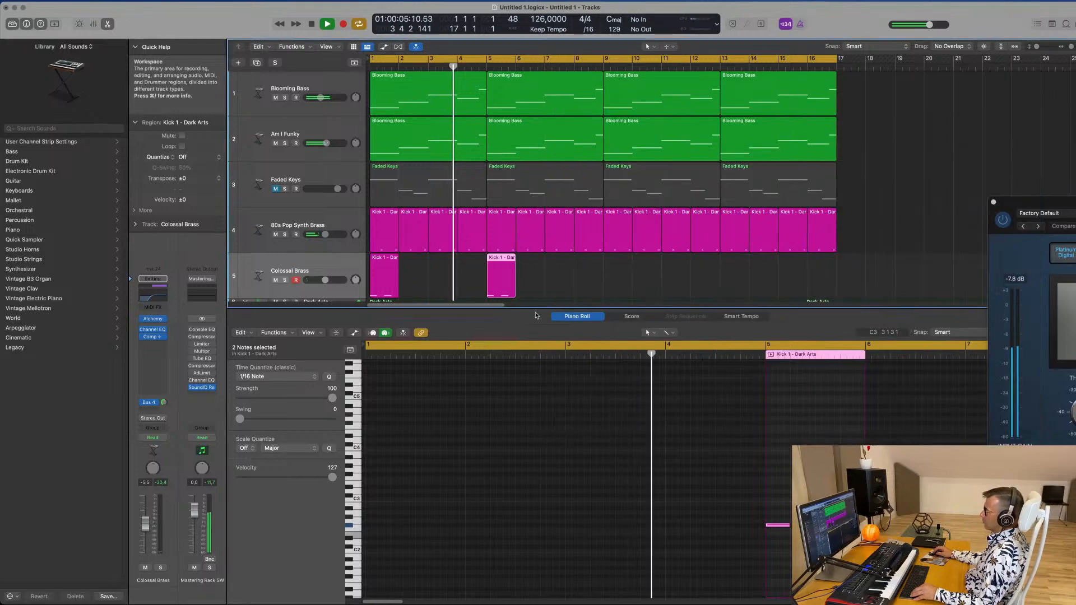
{"action": "scroll", "coordinate": [542, 287], "scroll_direction": "down", "scroll_amount": 2}
{"action": "left_click", "coordinate": [381, 269], "text": "shift"}
{"action": "left_click_drag", "start_coordinate": [379, 264], "coordinate": [557, 262]}
{"action": "scroll", "coordinate": [558, 261], "scroll_direction": "down", "scroll_amount": 5}
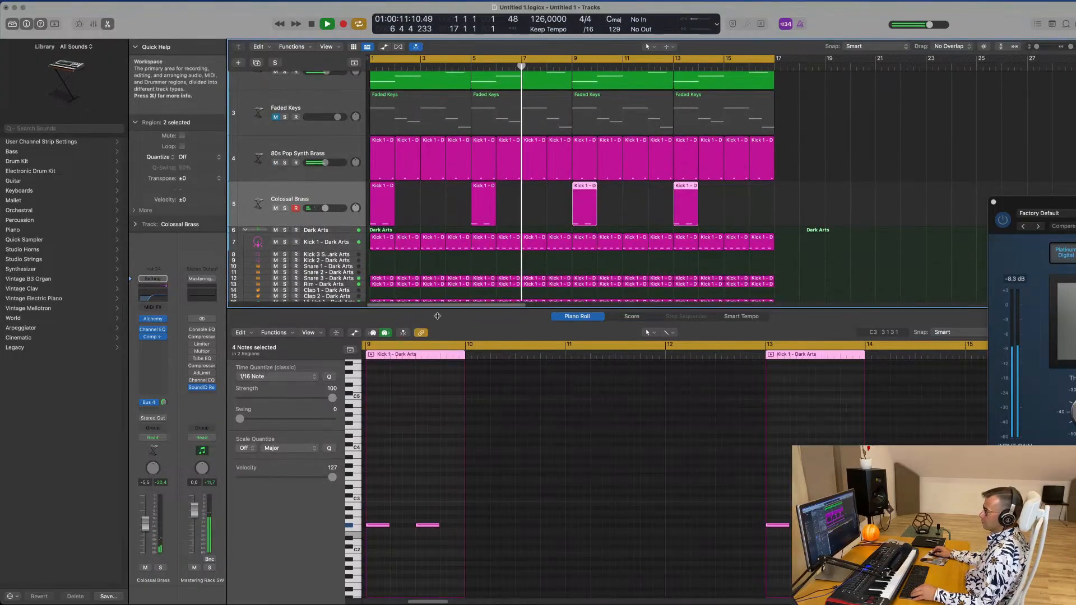
- Copy the bar 1 region of the Hi-Hat 1 track onto the open hi-hat track and restart playback from bar 1
{"action": "scroll", "coordinate": [457, 239], "scroll_direction": "down", "scroll_amount": 3}
{"action": "left_click", "coordinate": [423, 237]}
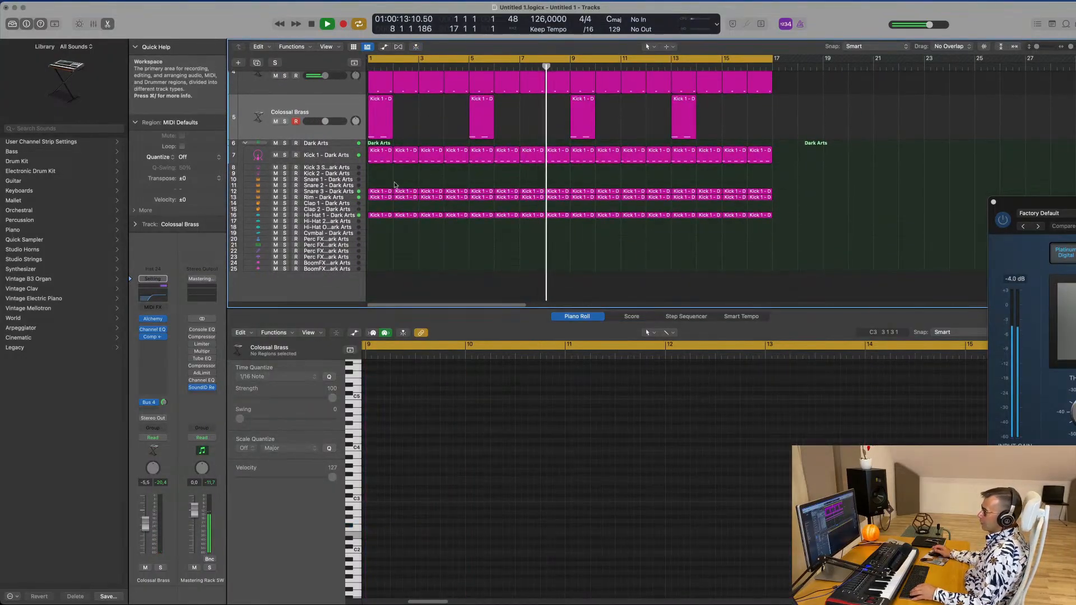
{"action": "left_click", "coordinate": [375, 216]}
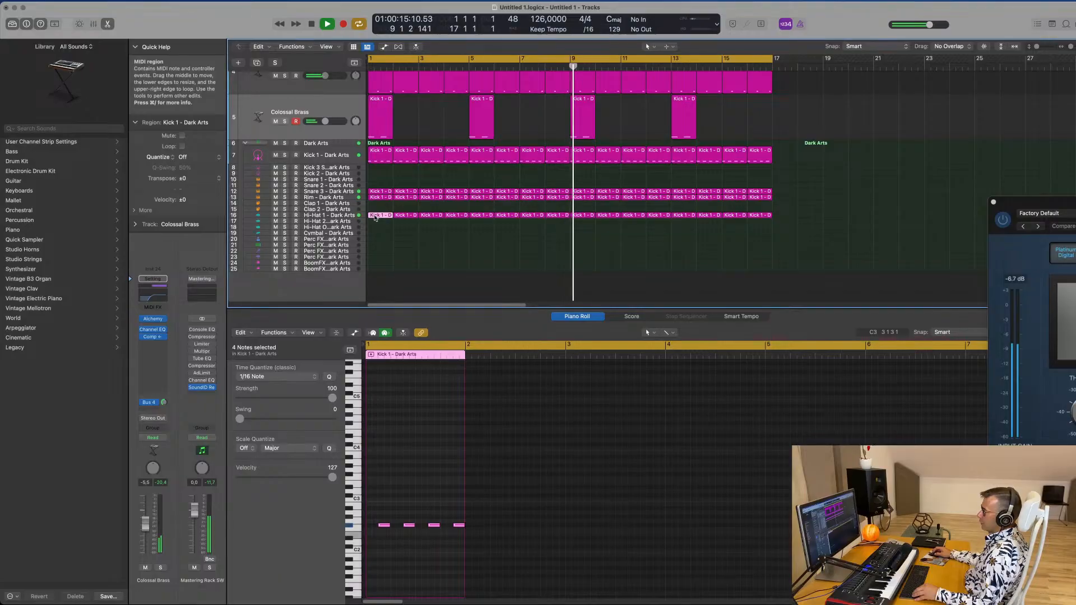
{"action": "left_click_drag", "start_coordinate": [375, 218], "coordinate": [376, 224]}
{"action": "key", "text": "Return"}
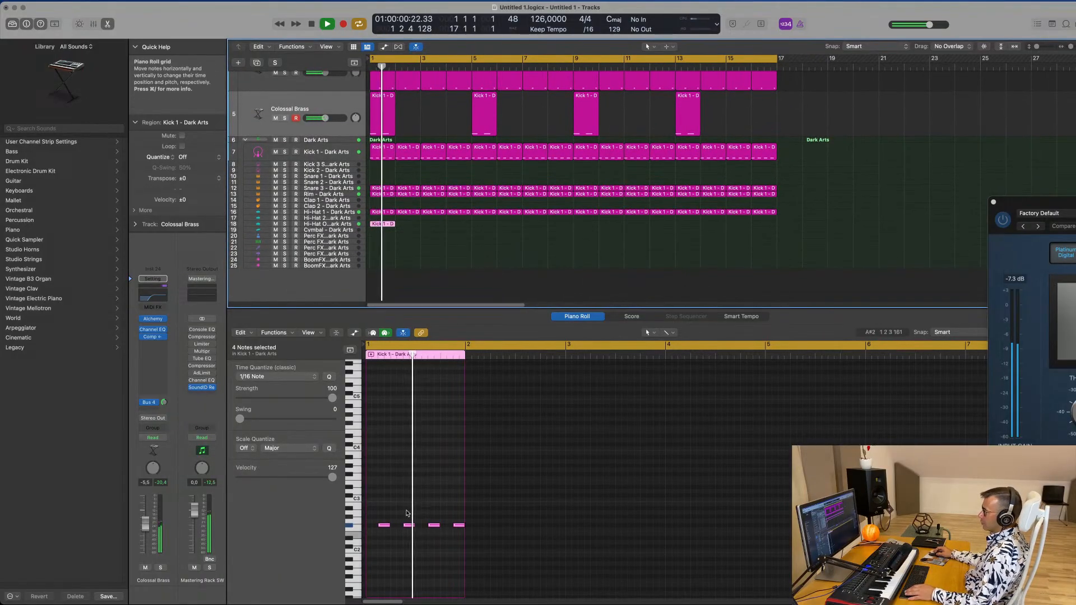
- Select the open hi-hat track and load the Hi-Hat Open - 808 Flex patch onto it
{"action": "left_click", "coordinate": [344, 224]}
{"action": "key", "text": "Return"}
{"action": "key", "text": "space"}
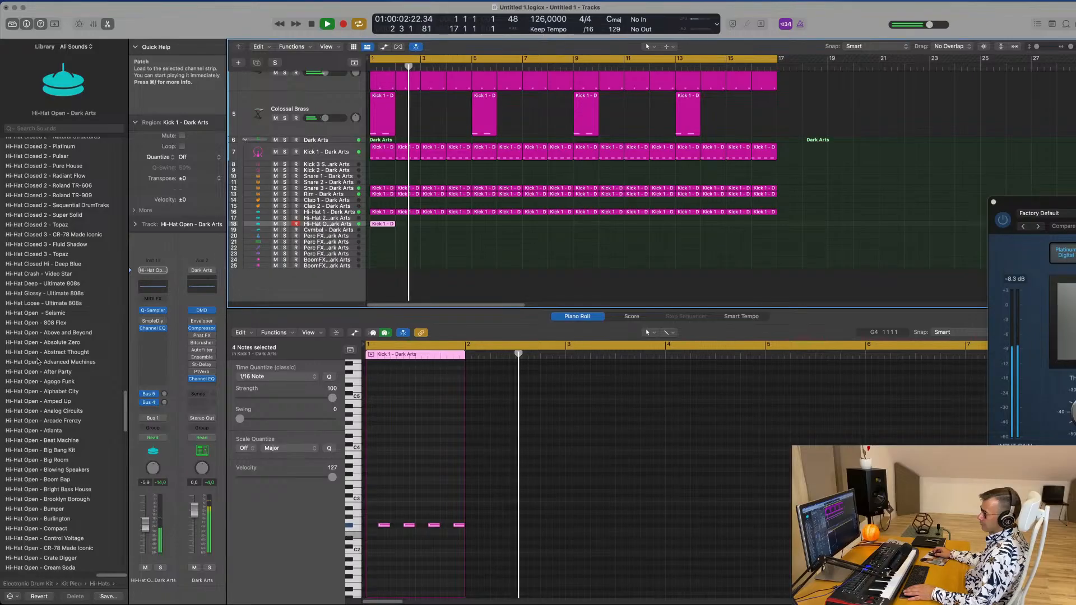
{"action": "key", "text": "Return"}
{"action": "left_click", "coordinate": [49, 324]}
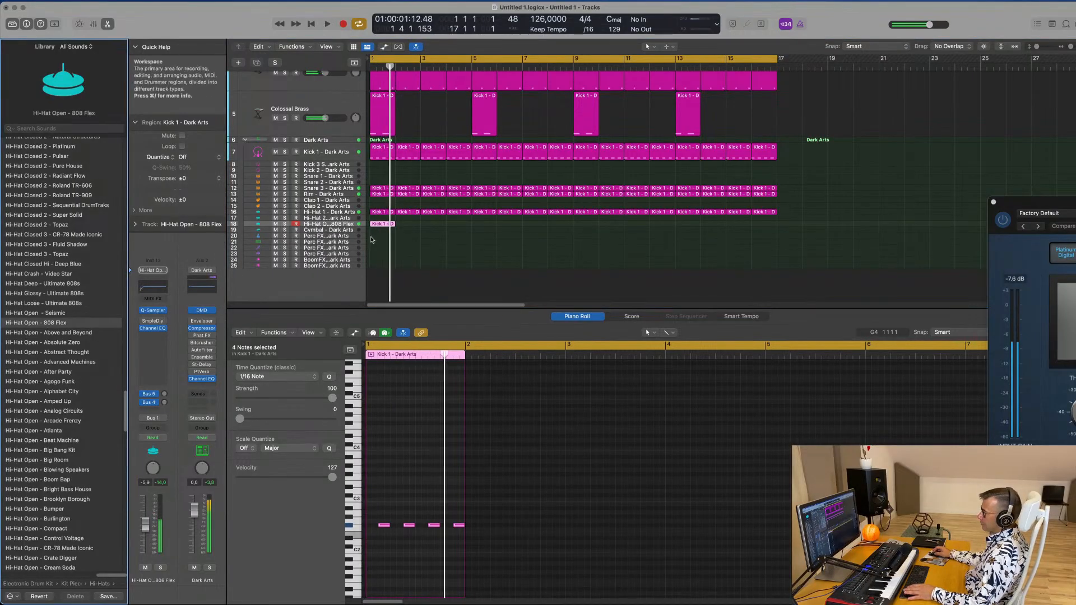
- Repeat the one-bar open hi-hat region up to bar 17 and play the arrangement
{"action": "key", "text": "Return"}
{"action": "left_click", "coordinate": [385, 225]}
{"action": "key", "text": "super+r"}
{"action": "key", "text": "super+r"}
{"action": "key", "text": "super+r"}
{"action": "key", "text": "super+r"}
{"action": "key", "text": "super+r"}
{"action": "key", "text": "super+r"}
{"action": "key", "text": "super+r"}
{"action": "key", "text": "super+r"}
{"action": "key", "text": "super+r"}
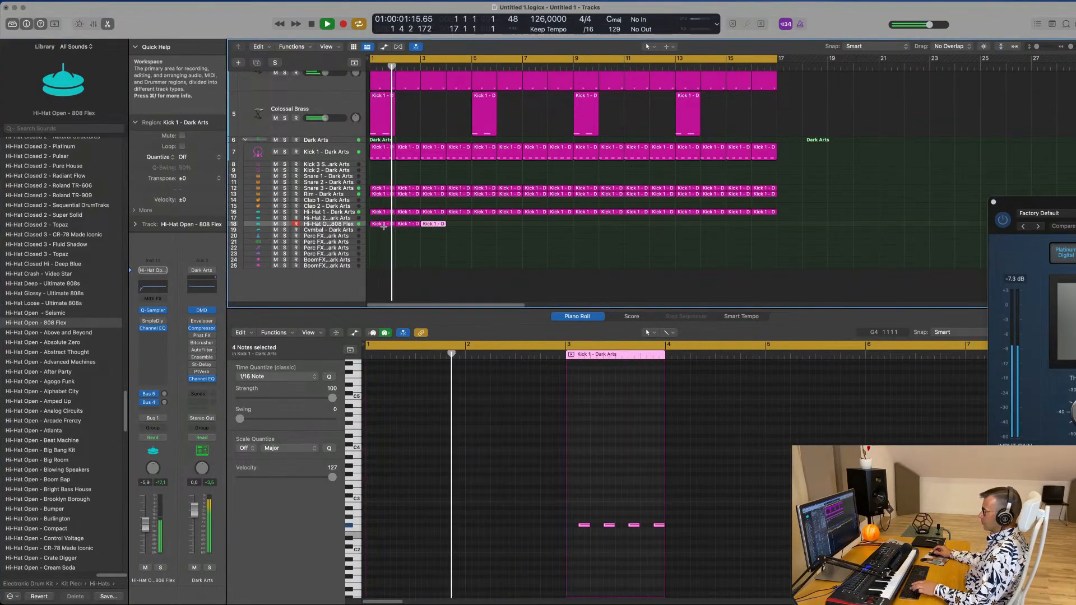
{"action": "key", "text": "super+r"}
{"action": "key", "text": "super+r"}
{"action": "key", "text": "super+r"}
{"action": "key", "text": "super+r"}
{"action": "key", "text": "super+r"}
{"action": "key", "text": "super+r"}
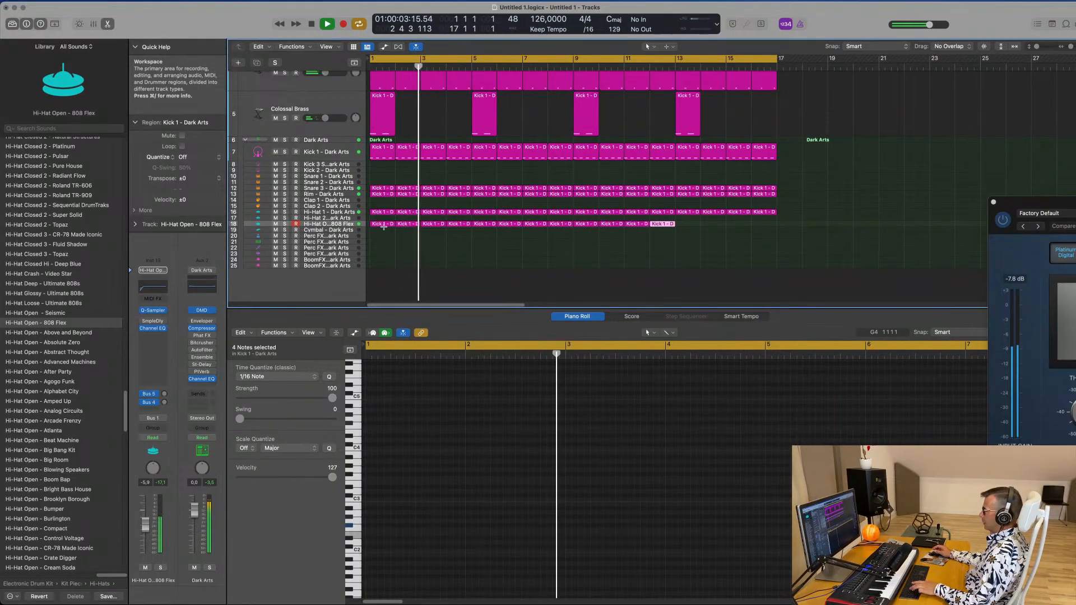
{"action": "key", "text": "space"}
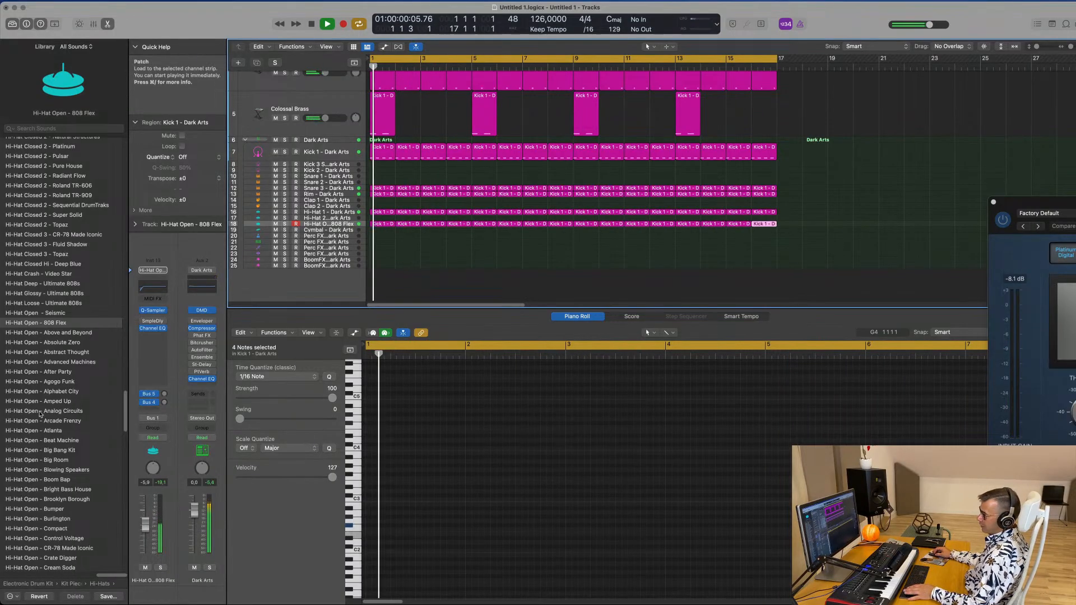
- Try the Analog Circuits and Big Bang Kit open hi-hat patches and lower the track's volume to -13.4 dB
{"action": "left_click", "coordinate": [43, 411]}
{"action": "key", "text": "Return"}
{"action": "scroll", "coordinate": [49, 384], "scroll_direction": "down", "scroll_amount": 1}
{"action": "scroll", "coordinate": [49, 384], "scroll_direction": "down", "scroll_amount": 3}
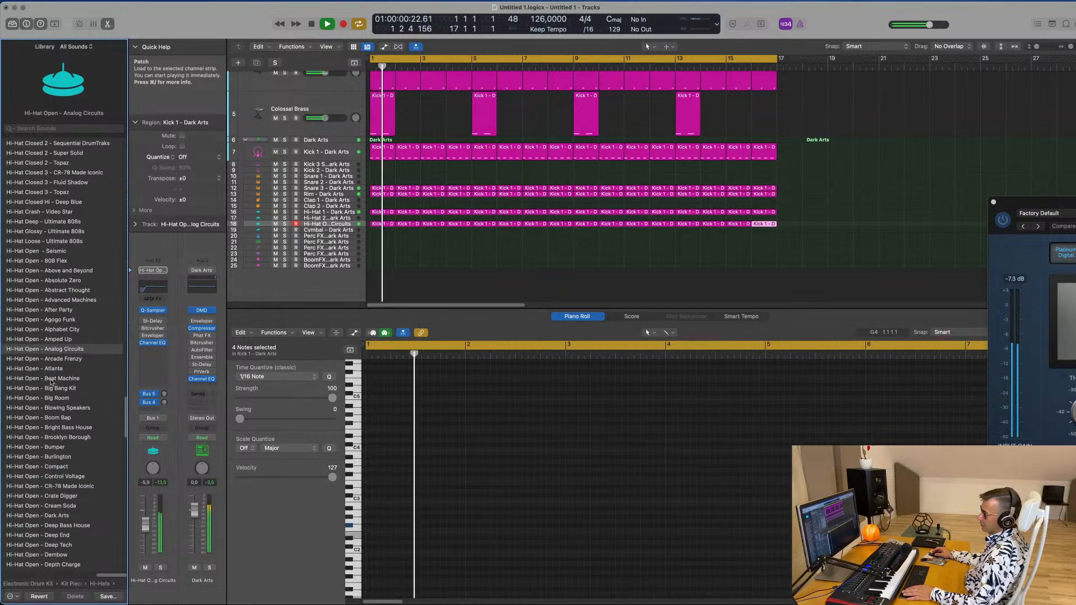
{"action": "scroll", "coordinate": [54, 387], "scroll_direction": "down", "scroll_amount": 2}
{"action": "left_click", "coordinate": [54, 383]}
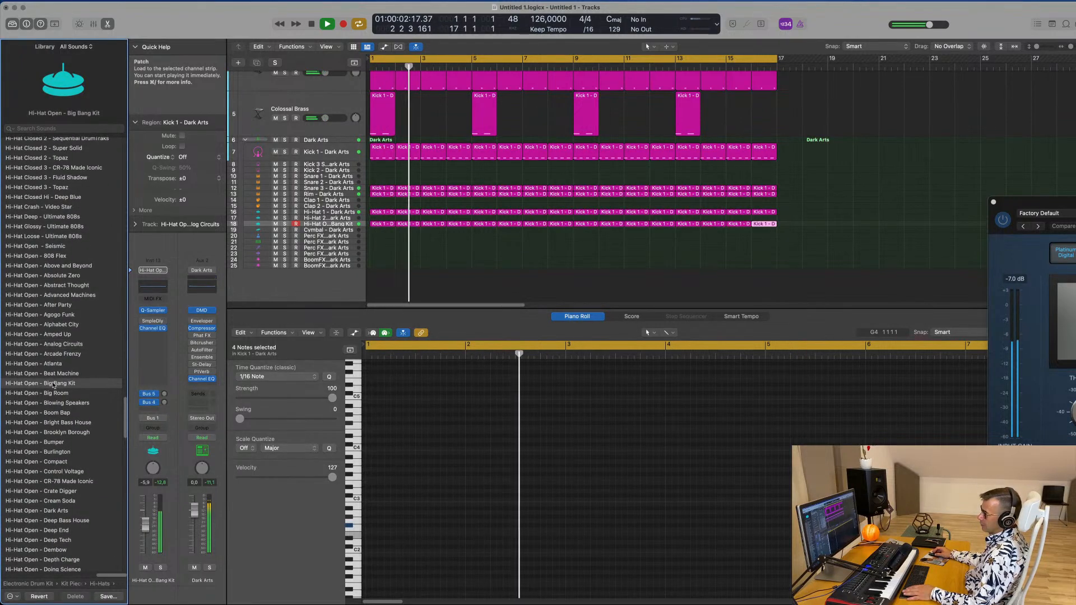
{"action": "key", "text": "Return"}
{"action": "scroll", "coordinate": [54, 386], "scroll_direction": "down", "scroll_amount": 4}
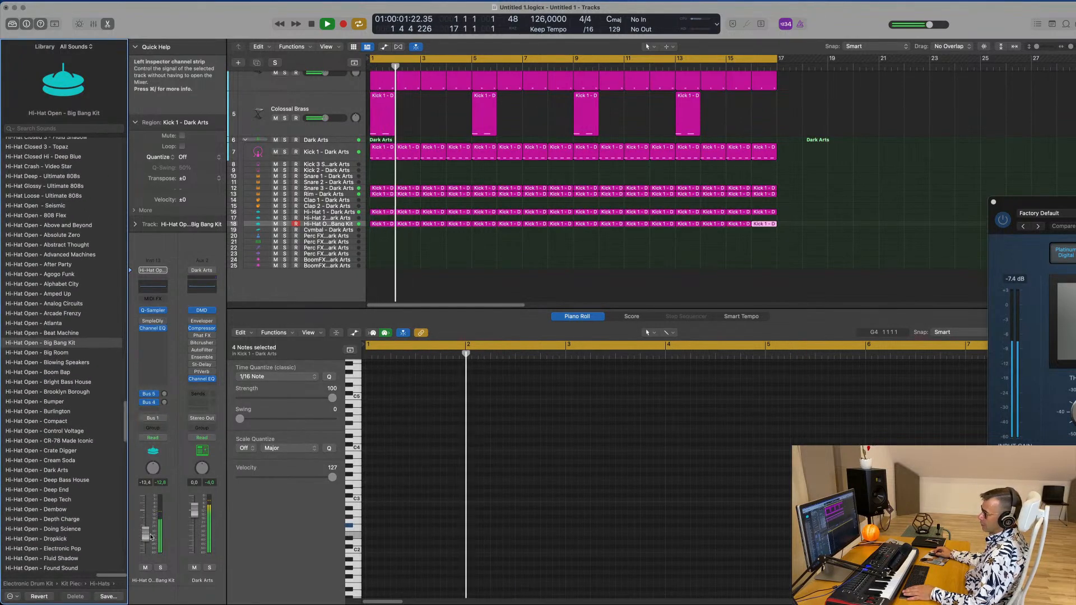
- Audition the Bright Bass House, Crate Digger, Found Sound and Heavy Bass House patches on the open hi-hat track
{"action": "left_click", "coordinate": [65, 382]}
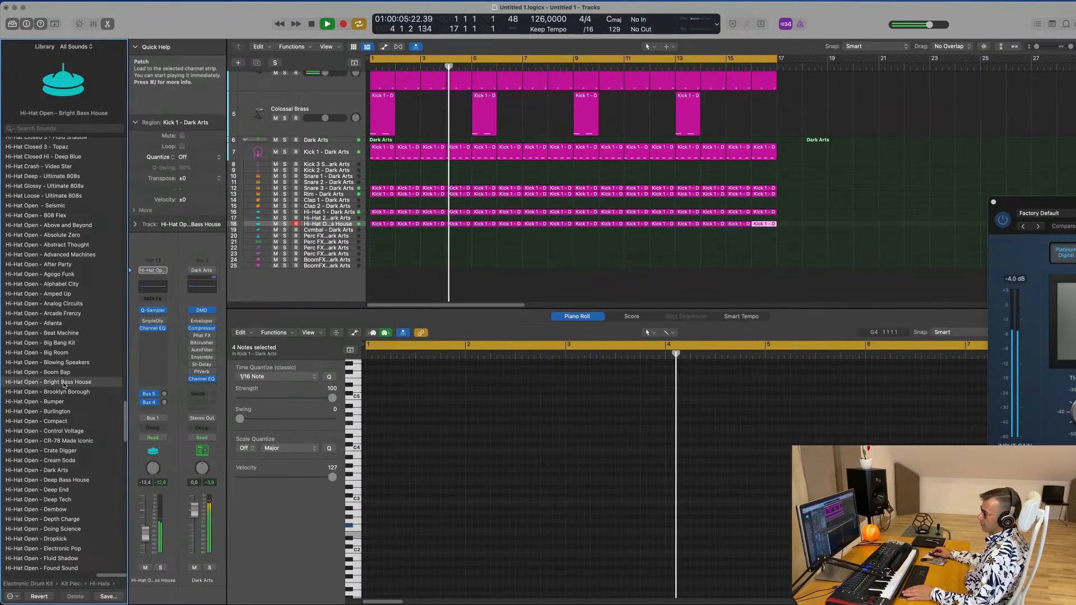
{"action": "scroll", "coordinate": [62, 392], "scroll_direction": "down", "scroll_amount": 3}
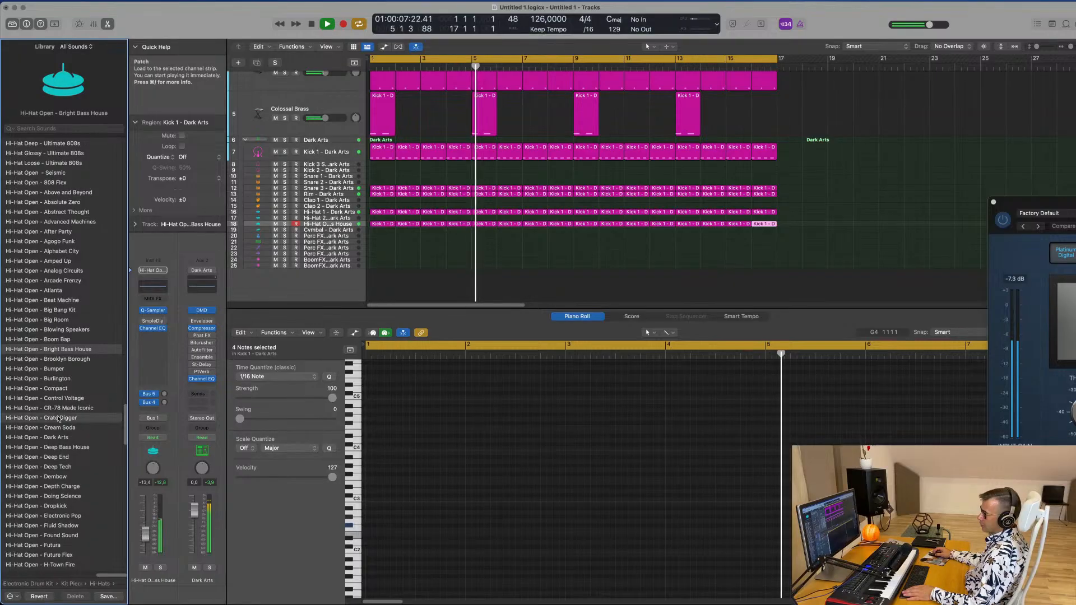
{"action": "left_click", "coordinate": [59, 418]}
{"action": "scroll", "coordinate": [60, 423], "scroll_direction": "down", "scroll_amount": 5}
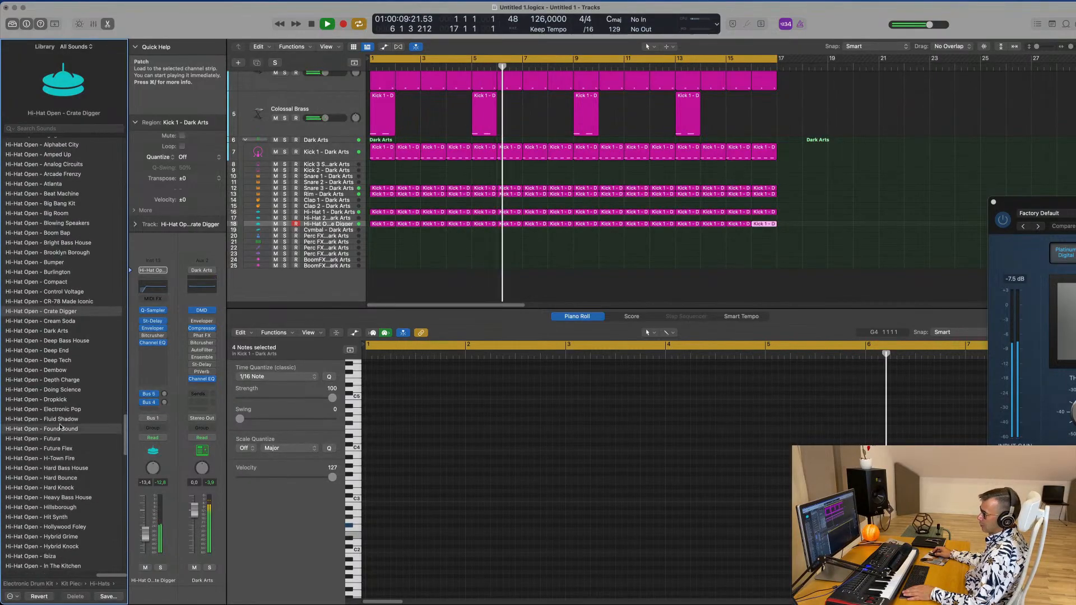
{"action": "left_click", "coordinate": [60, 428]}
{"action": "scroll", "coordinate": [61, 426], "scroll_direction": "down", "scroll_amount": 2}
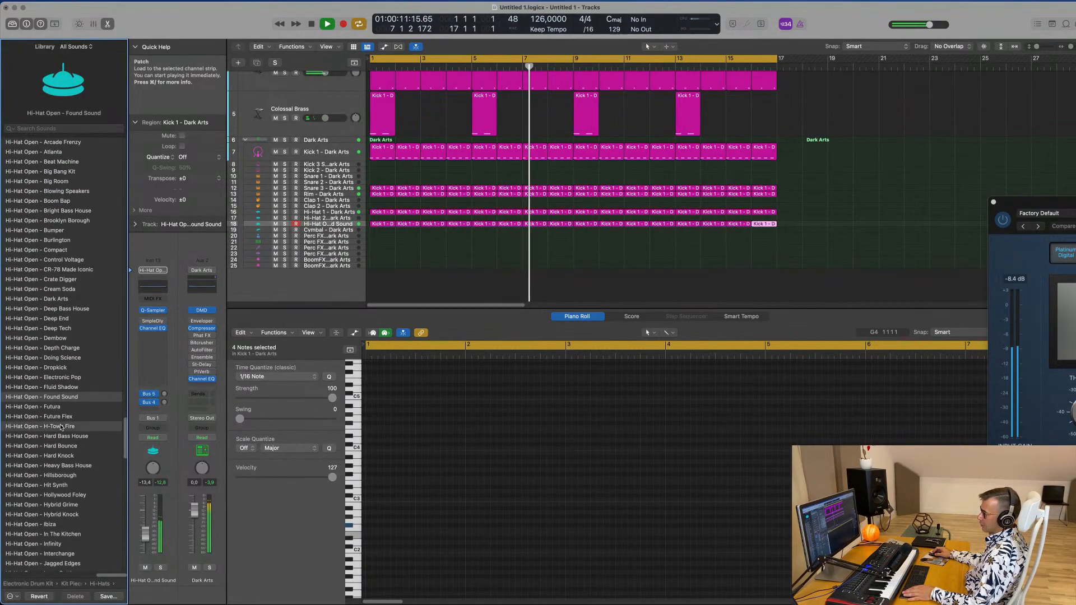
{"action": "scroll", "coordinate": [62, 428], "scroll_direction": "down", "scroll_amount": 2}
{"action": "left_click", "coordinate": [59, 436]}
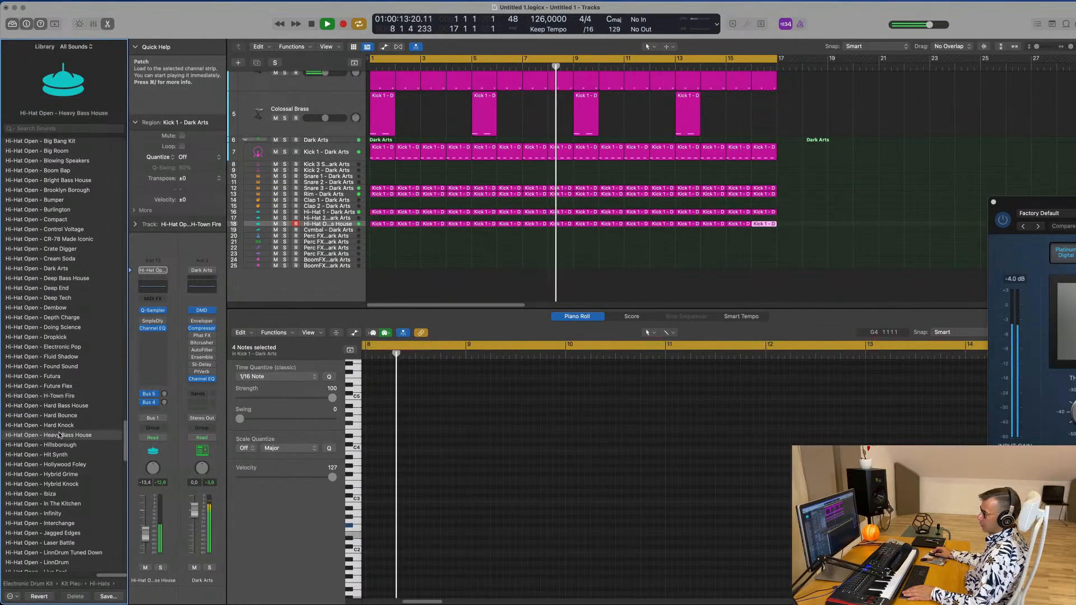
- Audition the Jagged Edges, Modern CR-8000, Orion and Platinum open hi-hat patches during playback
{"action": "scroll", "coordinate": [60, 437], "scroll_direction": "down", "scroll_amount": 5}
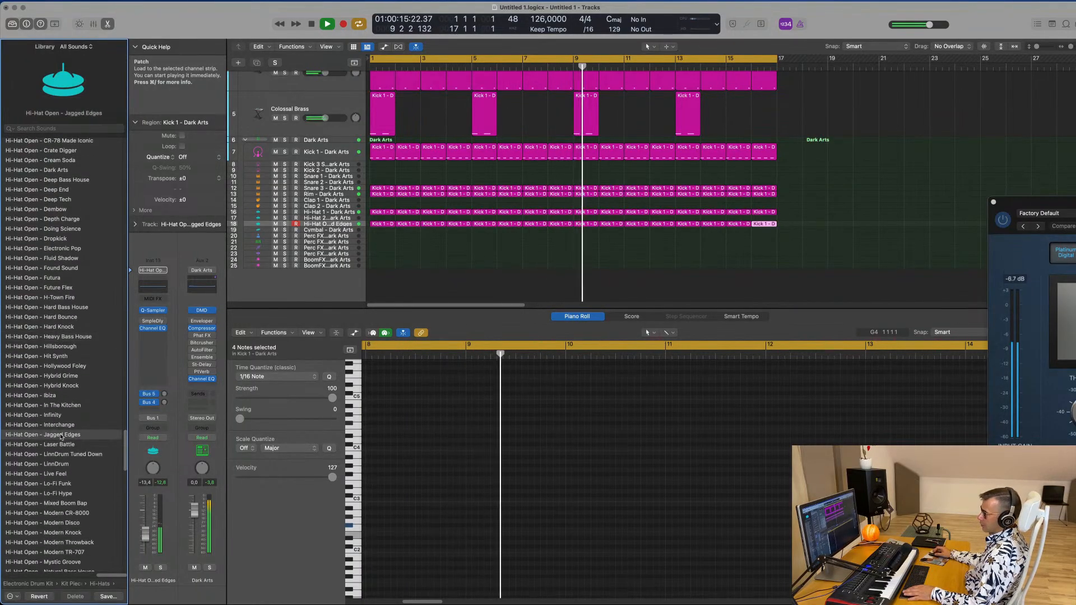
{"action": "scroll", "coordinate": [61, 436], "scroll_direction": "down", "scroll_amount": 4}
{"action": "left_click", "coordinate": [61, 435]}
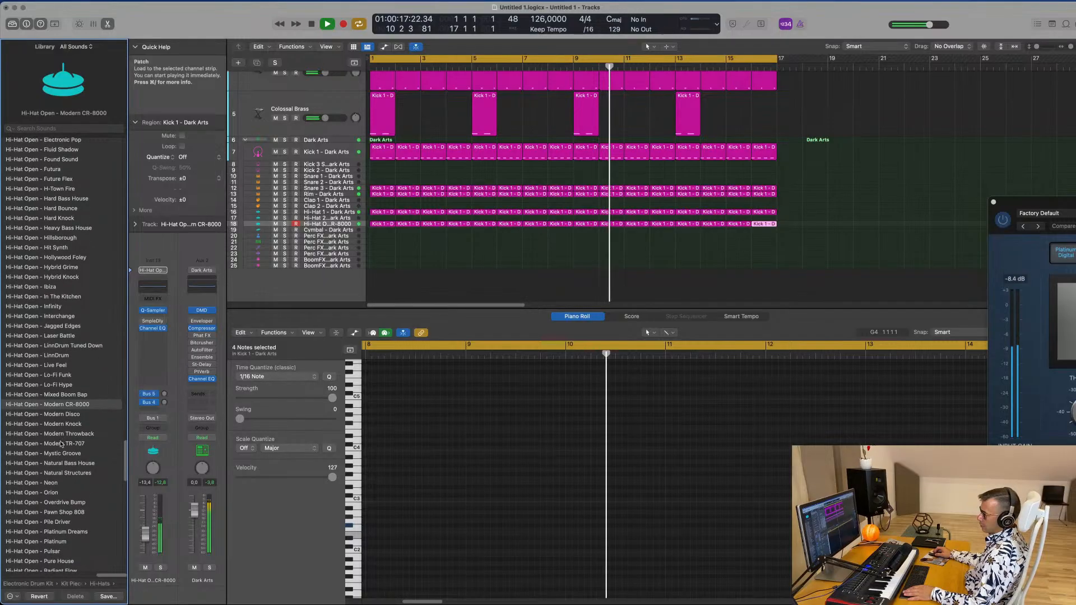
{"action": "scroll", "coordinate": [61, 440], "scroll_direction": "down", "scroll_amount": 4}
{"action": "scroll", "coordinate": [60, 456], "scroll_direction": "down", "scroll_amount": 2}
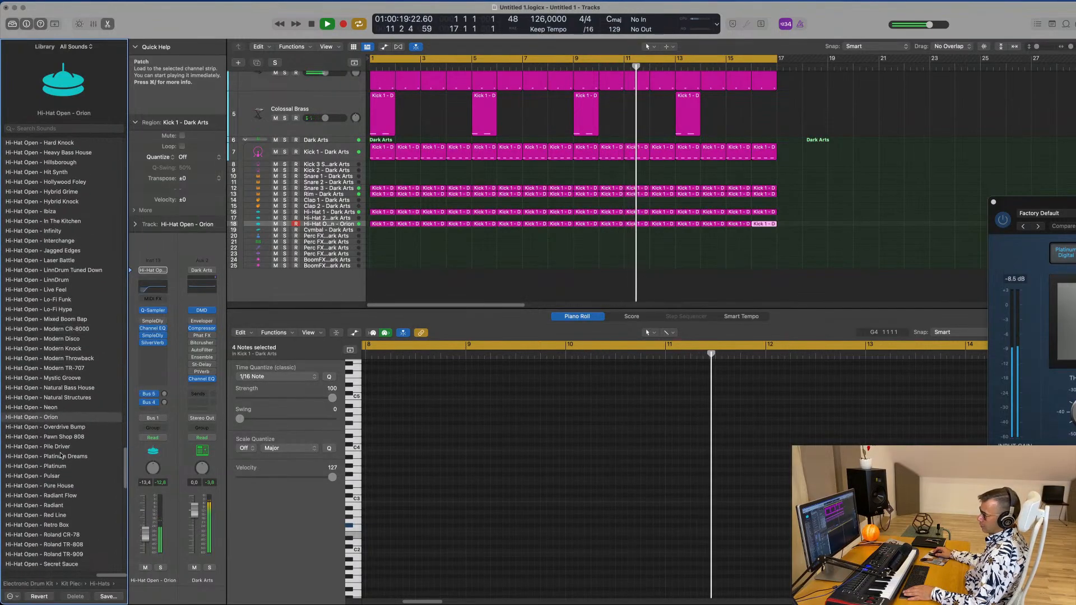
{"action": "left_click", "coordinate": [59, 467]}
{"action": "scroll", "coordinate": [61, 471], "scroll_direction": "down", "scroll_amount": 4}
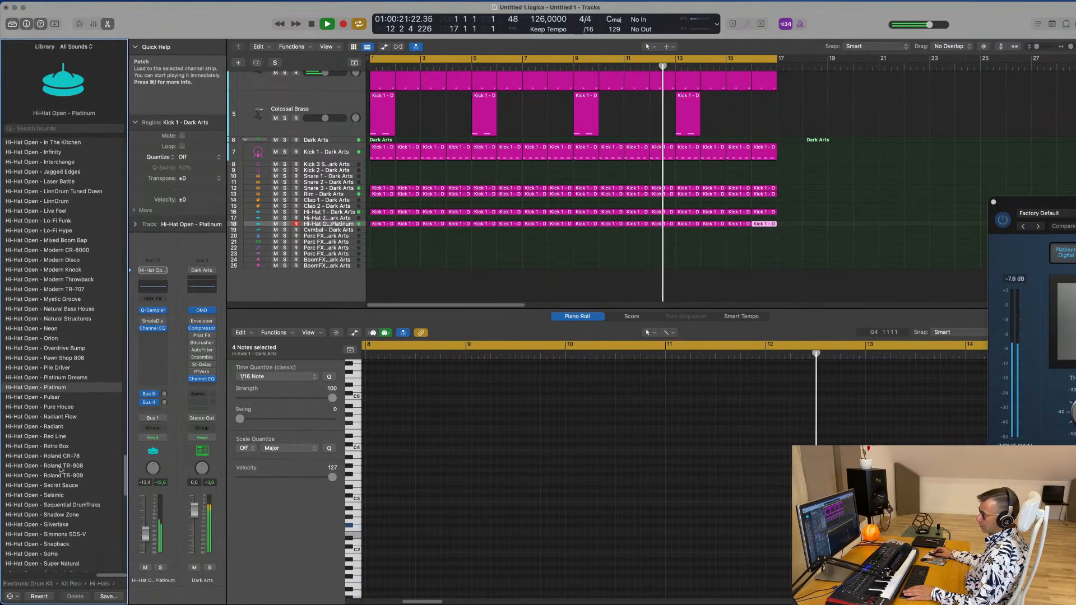
- Load the Hi-Hat Open - Roland TR-909 patch, lower its volume to -15.0 dB and replay from bar 1
{"action": "left_click", "coordinate": [67, 477]}
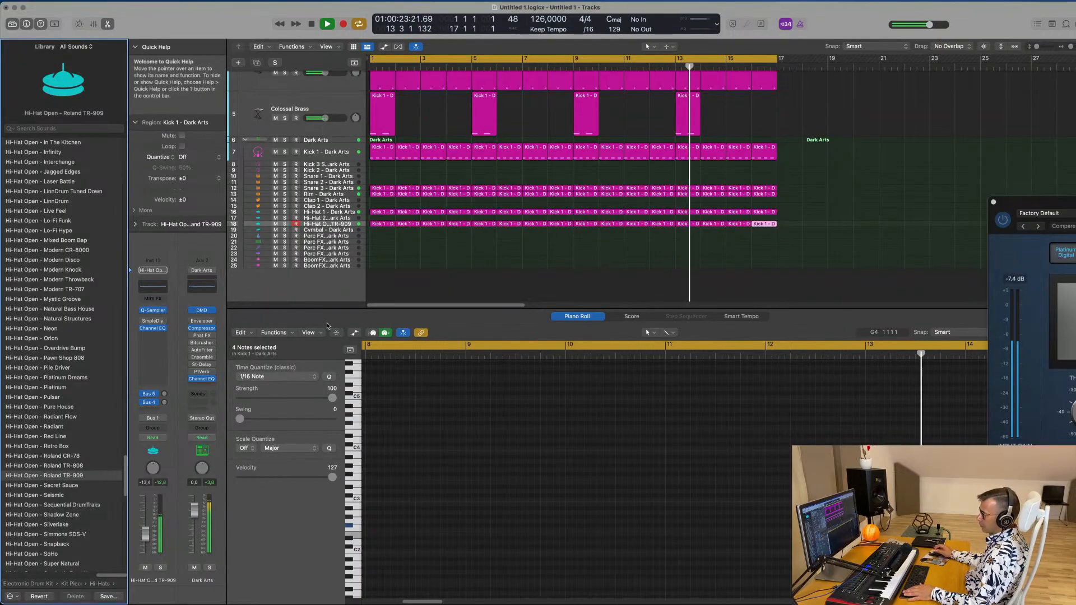
{"action": "key", "text": "Return"}
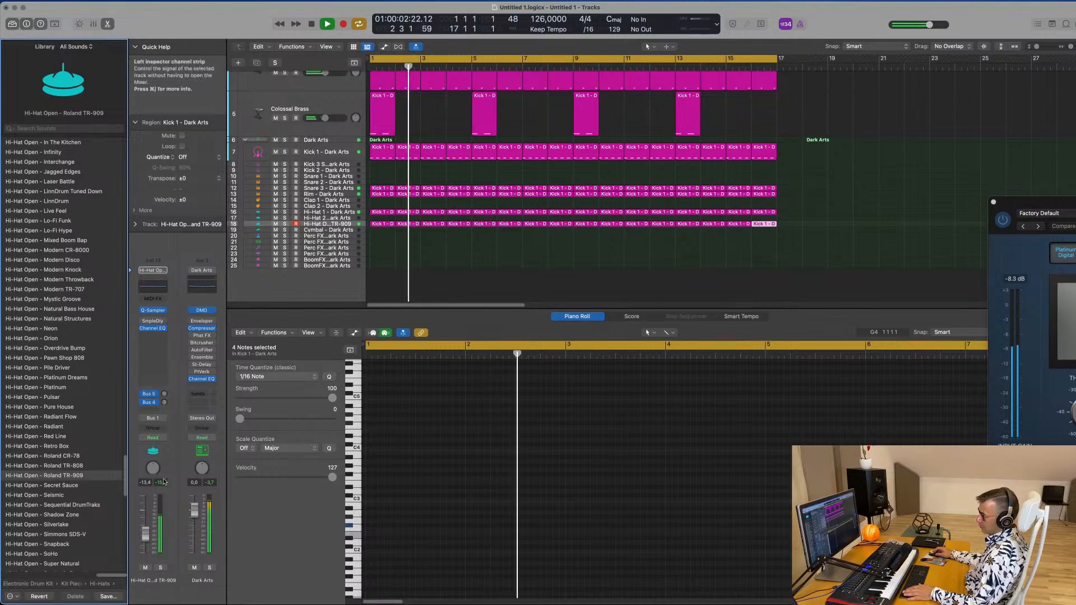
{"action": "key", "text": "Return"}
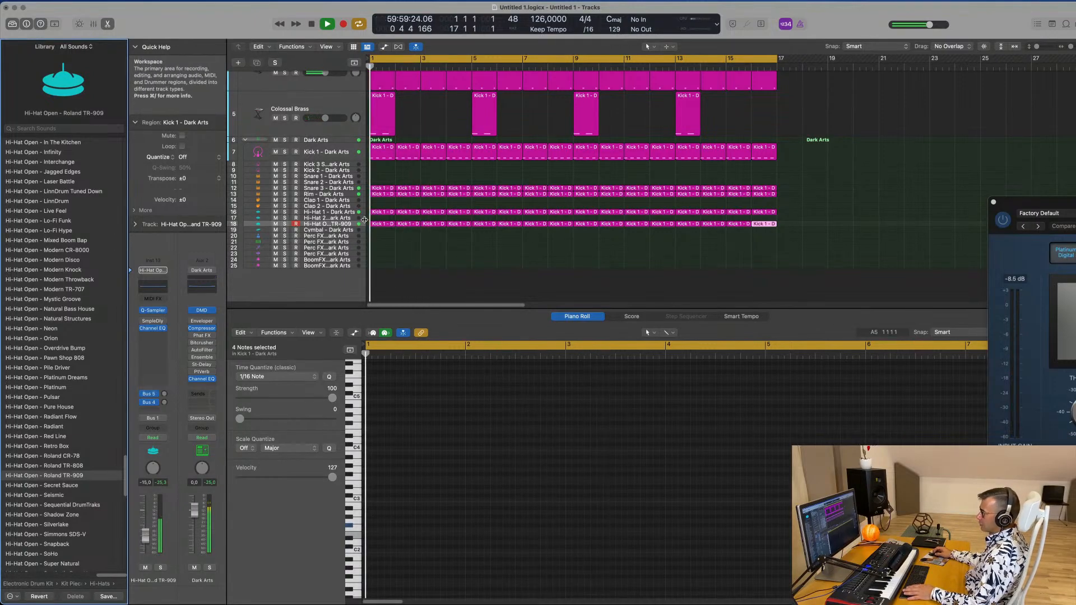
- Transpose the notes of all the open hi-hat regions up one octave and replay the arrangement
{"action": "left_click", "coordinate": [363, 226]}
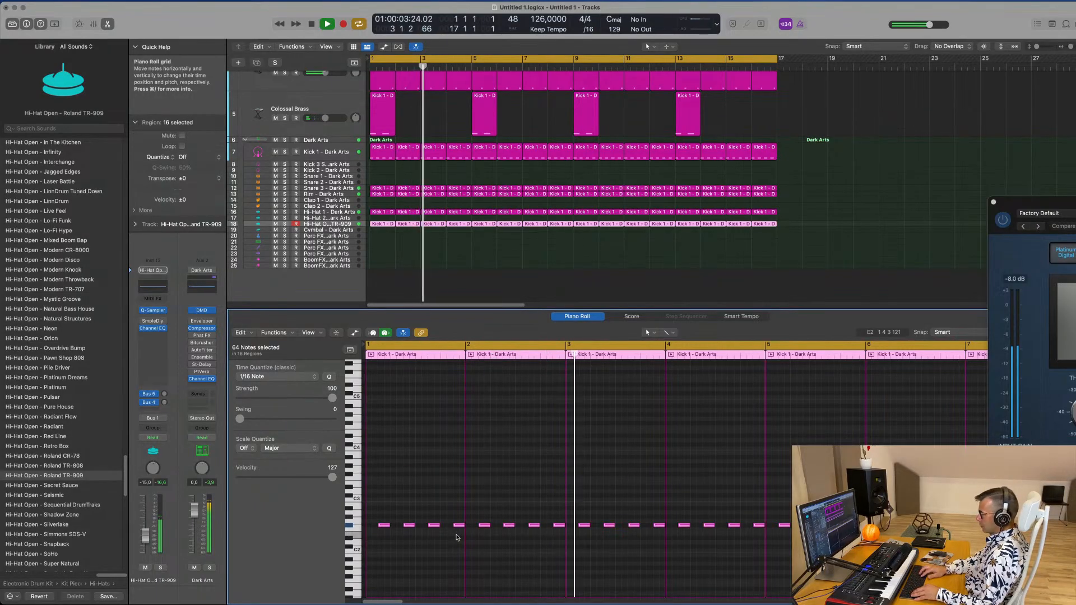
{"action": "key", "text": "alt+shift+Up"}
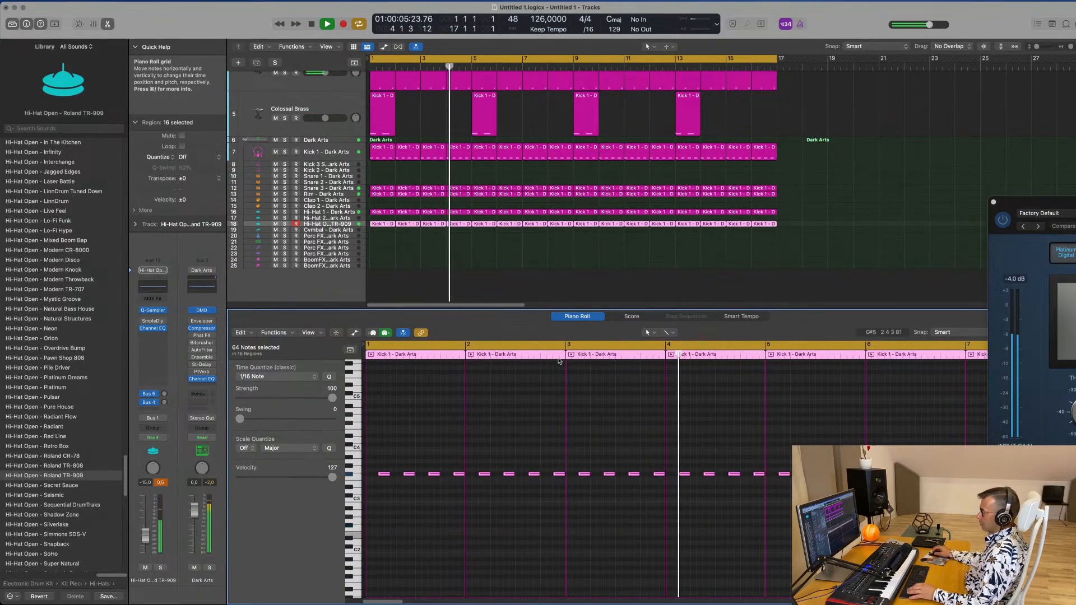
{"action": "key", "text": "space"}
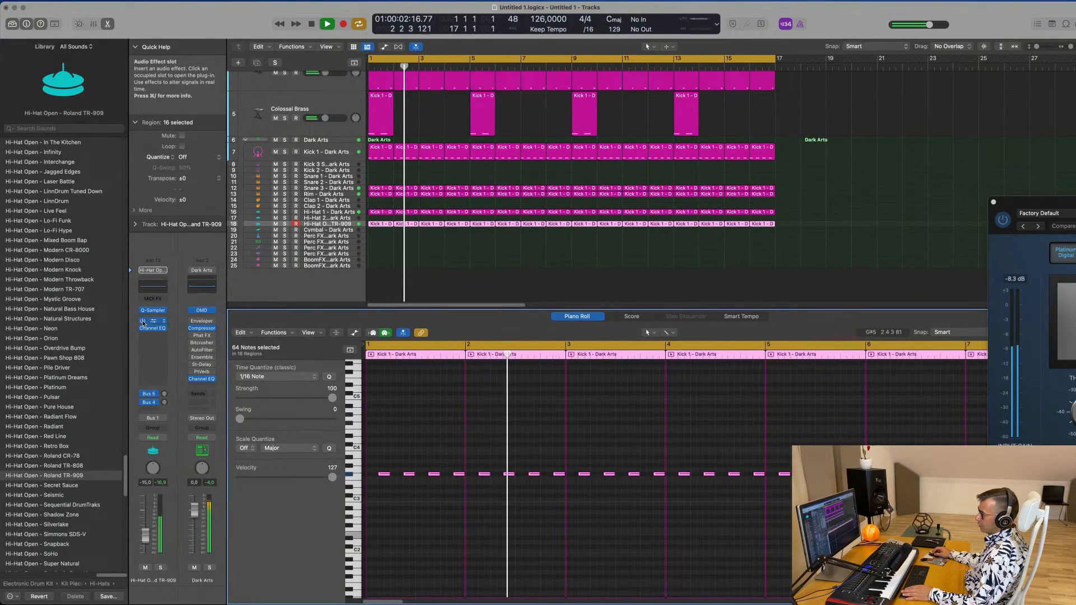
- Set the open hi-hat's Bus 4 delay send to about -22.6 dB and its Bus 5 reverb send to about -7.9 dB
{"action": "left_click", "coordinate": [164, 394]}
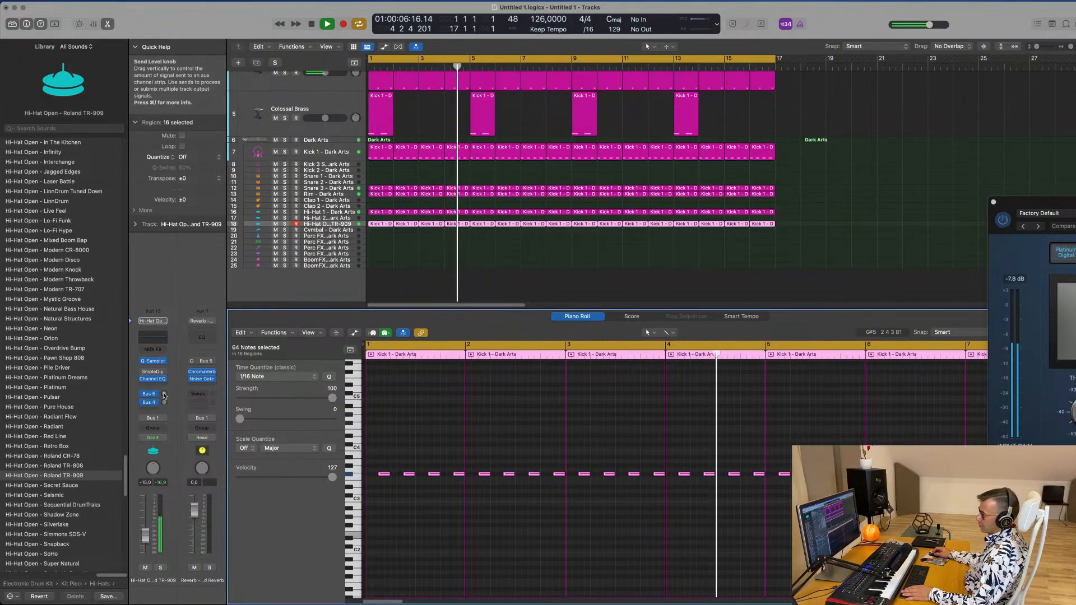
{"action": "mouse_move", "coordinate": [164, 403]}
{"action": "left_mouse_down"}
{"action": "mouse_move", "coordinate": [169, 371]}
{"action": "mouse_move", "coordinate": [164, 406]}
{"action": "left_mouse_up"}
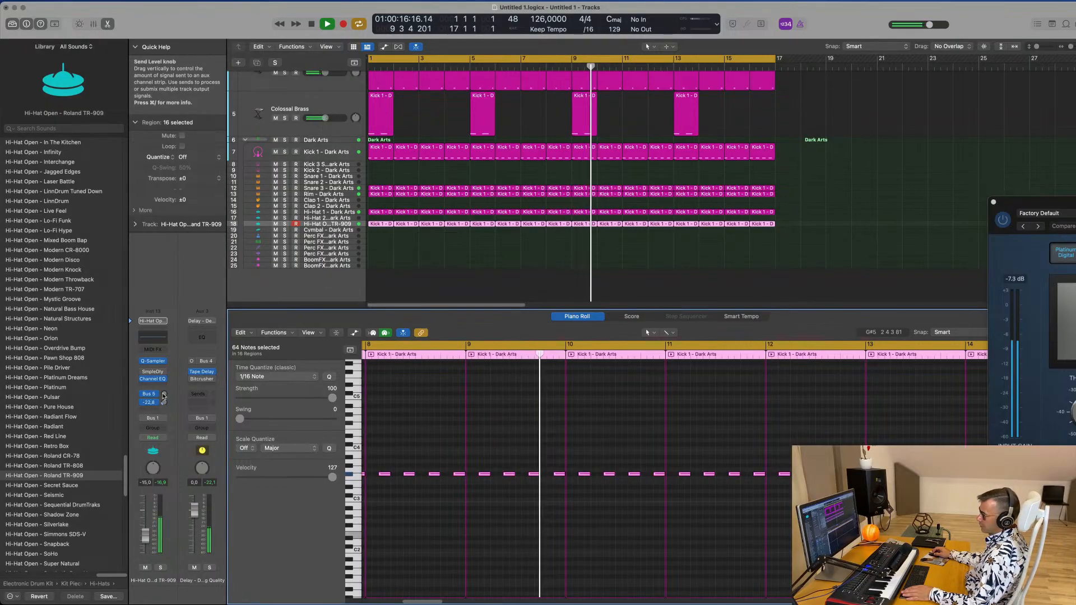
{"action": "left_click_drag", "start_coordinate": [163, 395], "coordinate": [162, 393]}
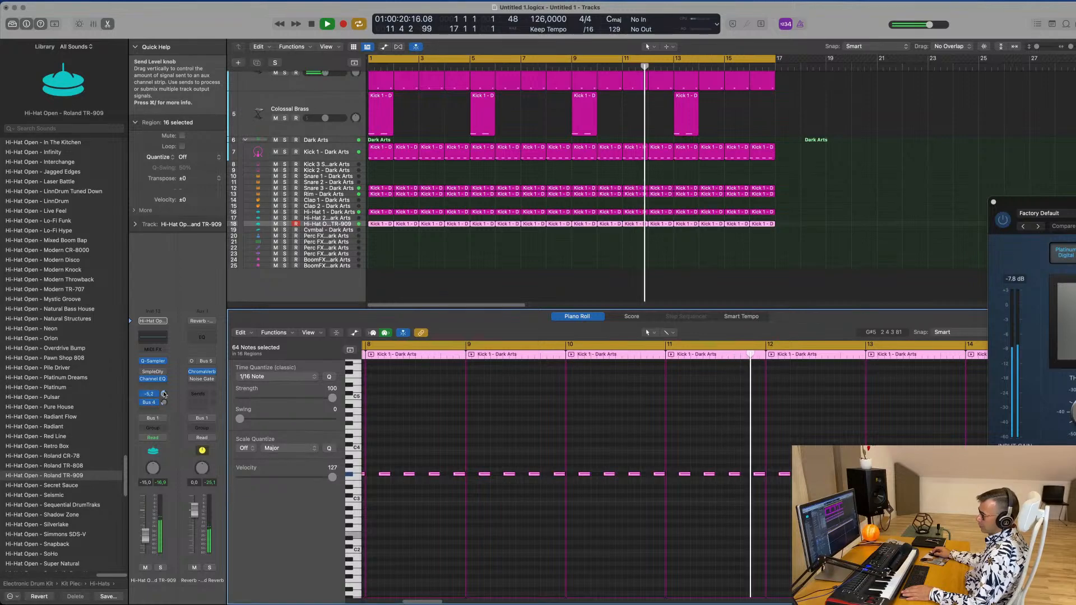
{"action": "left_click_drag", "start_coordinate": [164, 394], "coordinate": [165, 395]}
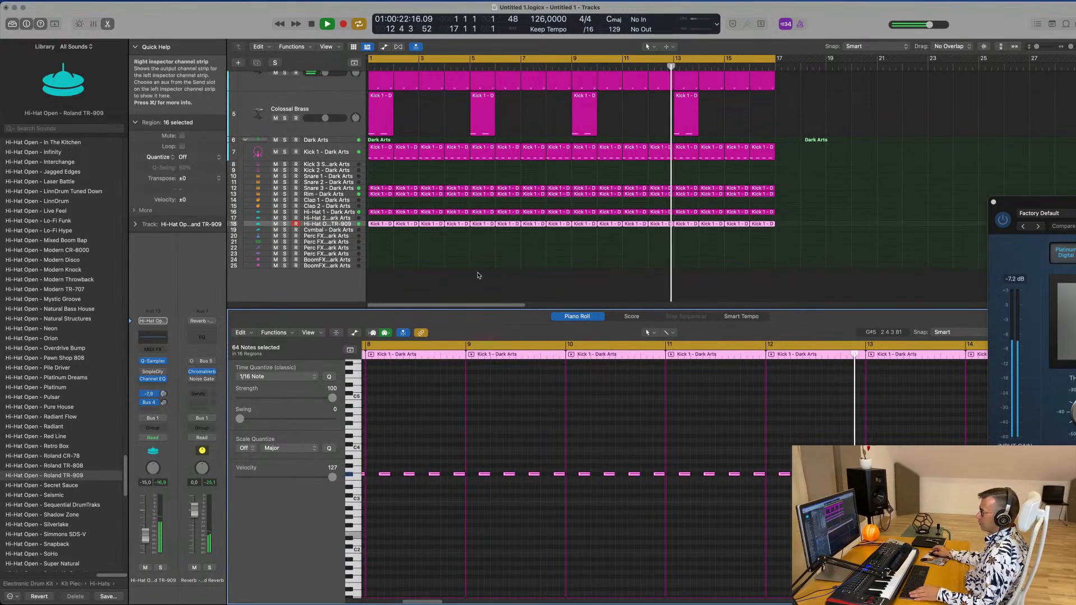
- Deselect the hi-hat regions and hide the Piano Roll so the full arrangement is shown
{"action": "scroll", "coordinate": [832, 167], "scroll_direction": "up", "scroll_amount": 3}
{"action": "left_click", "coordinate": [833, 167]}
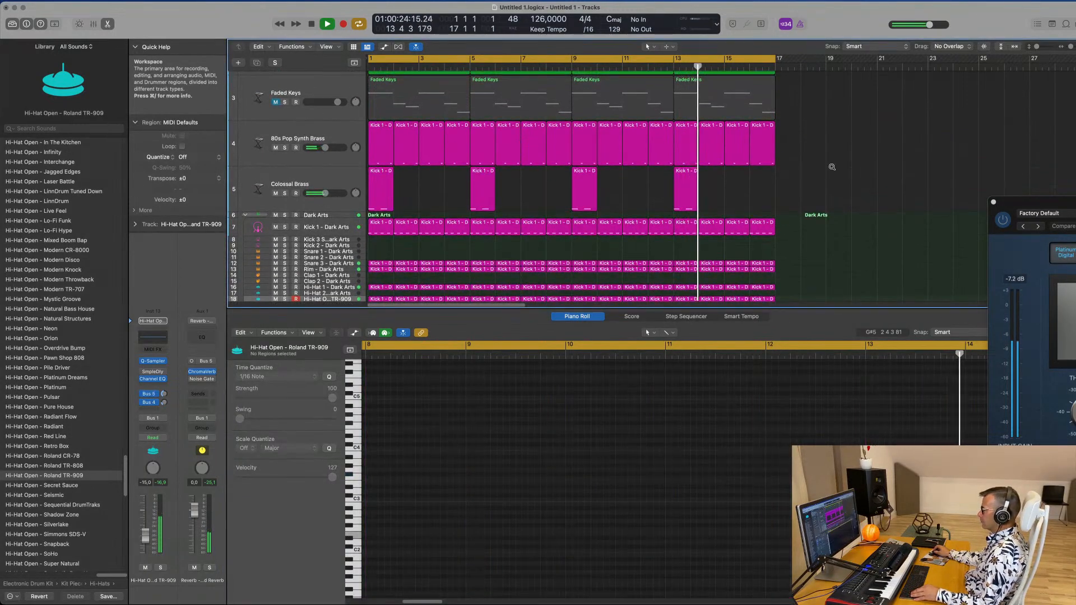
{"action": "scroll", "coordinate": [833, 167], "scroll_direction": "up", "scroll_amount": 5}
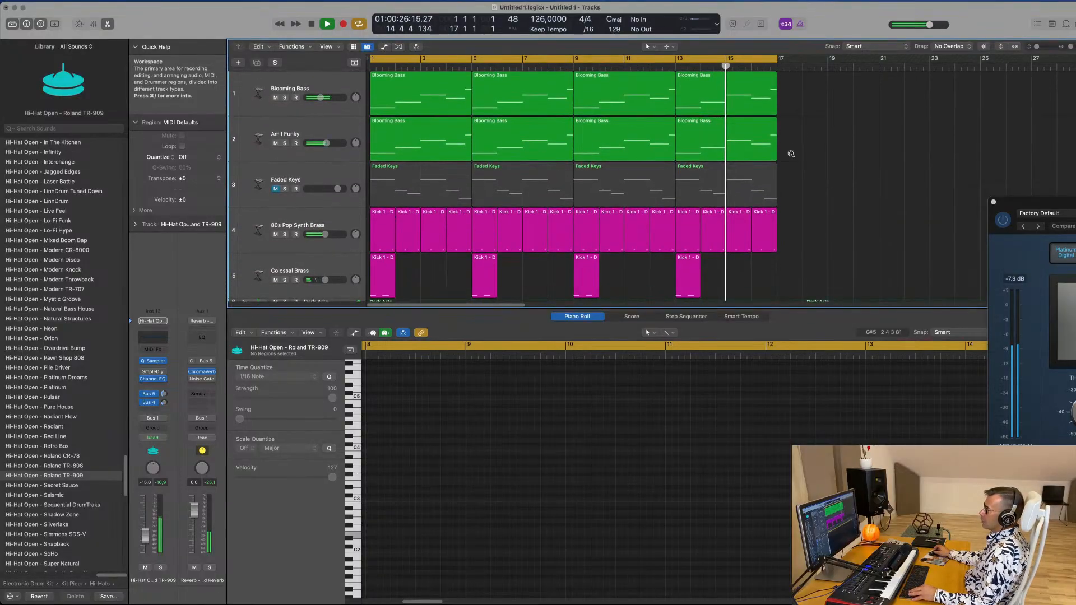
{"action": "key", "text": "e"}
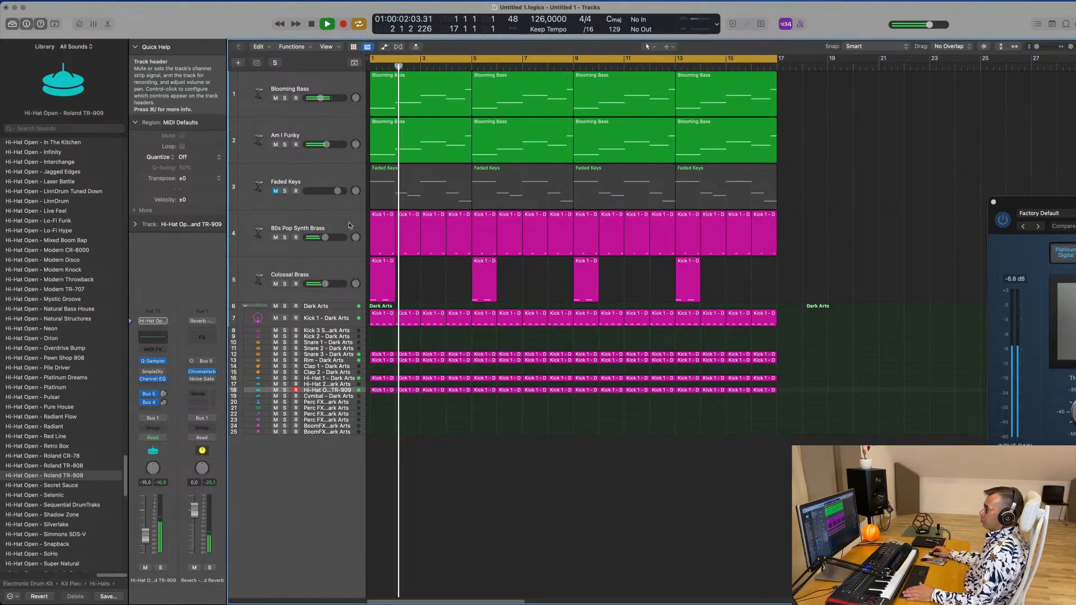
- Duplicate the muted Faded Keys track and copy the first Faded Keys region onto the new track at bar 1
{"action": "left_click", "coordinate": [342, 176]}
{"action": "left_click", "coordinate": [256, 63]}
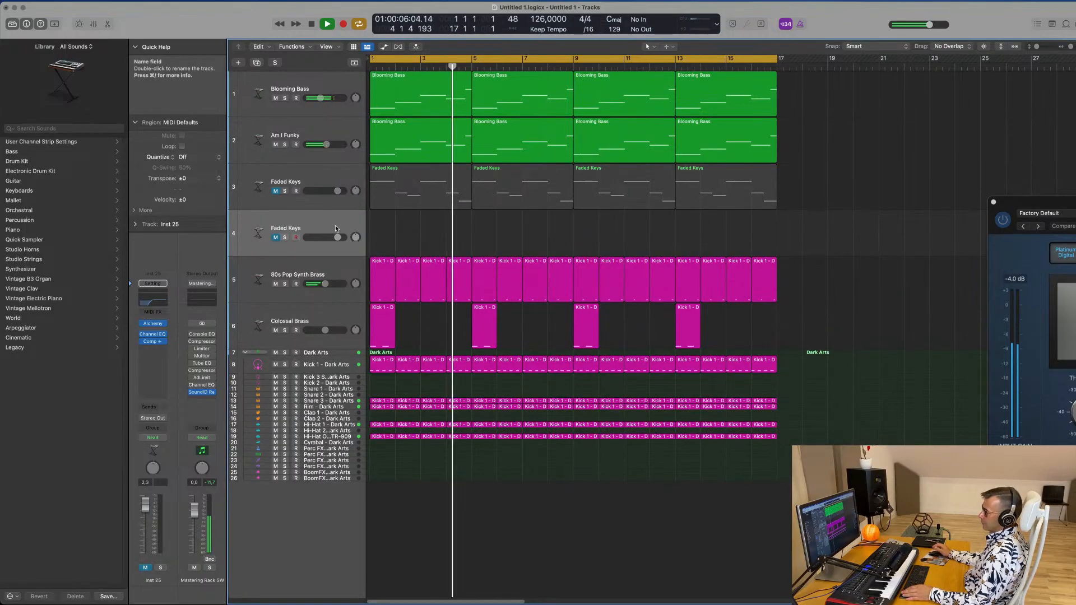
{"action": "left_click", "coordinate": [418, 181]}
{"action": "left_click_drag", "start_coordinate": [418, 181], "coordinate": [426, 217]}
- In the copied region, delete every note after the first and lengthen the first note to bar 5
{"action": "double_click", "coordinate": [426, 217]}
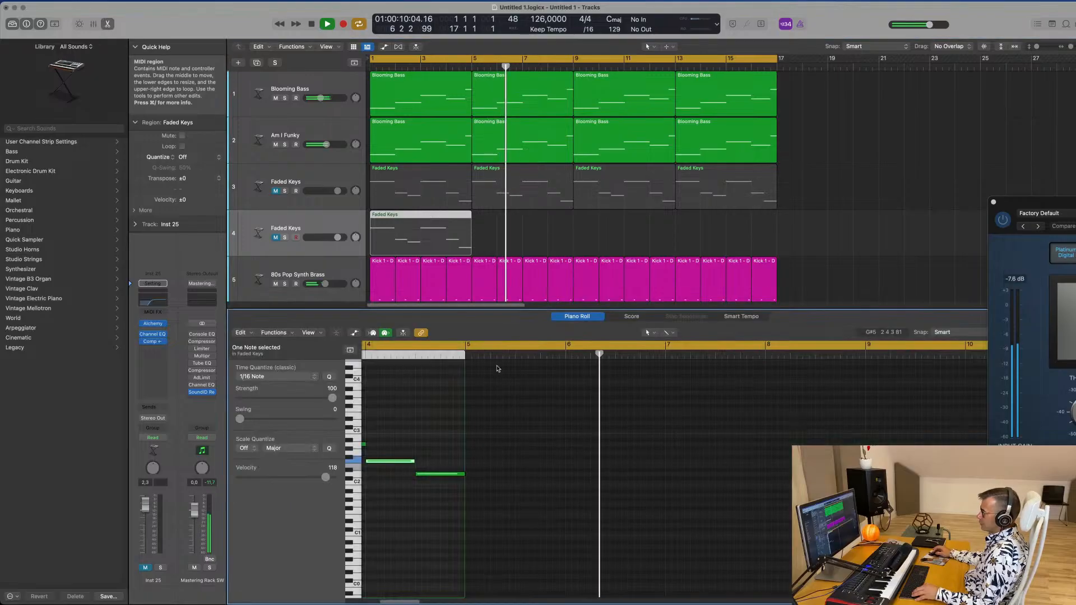
{"action": "scroll", "coordinate": [449, 487], "scroll_direction": "left", "scroll_amount": 3}
{"action": "left_click_drag", "start_coordinate": [438, 428], "coordinate": [574, 522]}
{"action": "key", "text": "Delete"}
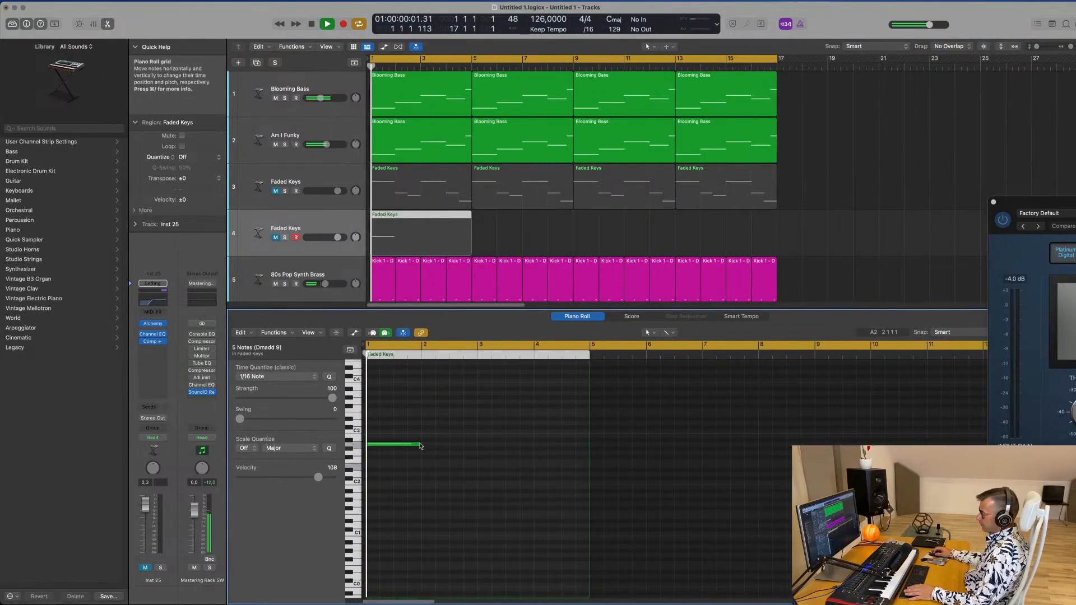
{"action": "left_click_drag", "start_coordinate": [419, 444], "coordinate": [589, 457]}
- Repeat the one-note region three times up to bar 17, restart from bar 1 and unmute the duplicated track
{"action": "left_click", "coordinate": [424, 230]}
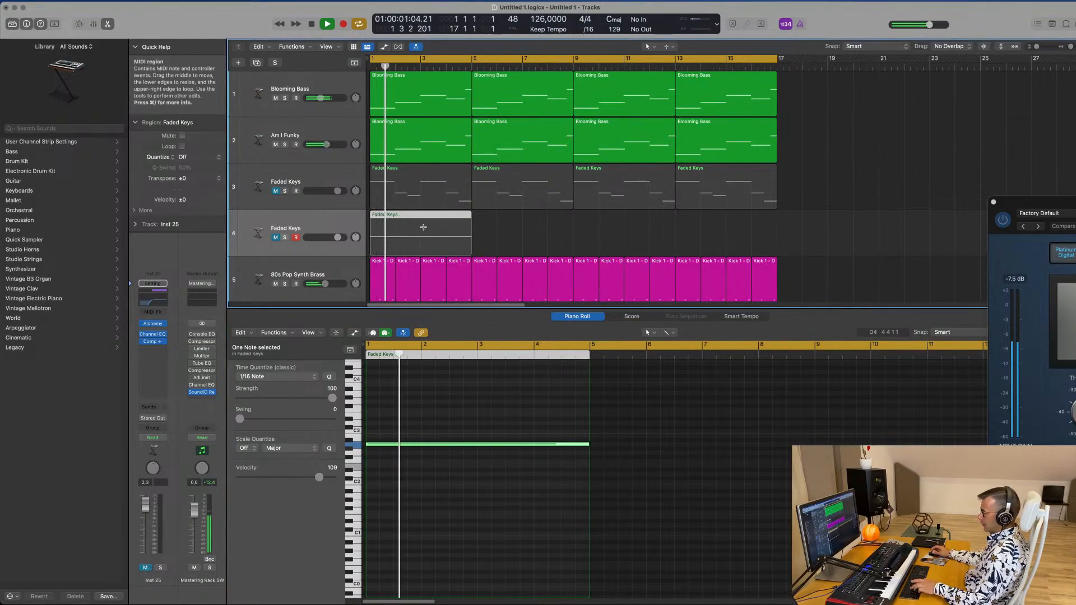
{"action": "key", "text": "super+r"}
{"action": "key", "text": "super+r"}
{"action": "key", "text": "super+r"}
{"action": "key", "text": "Return"}
{"action": "left_click", "coordinate": [307, 222]}
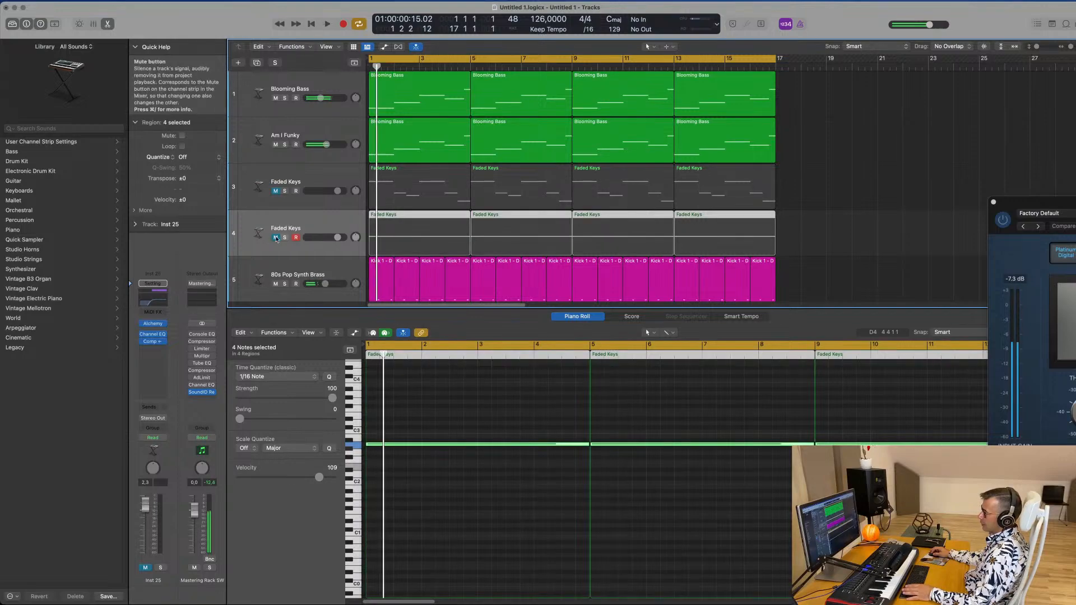
- Open Alchemy on the duplicated track, load the Beneath The Waves preset from the Soundscapes category and play
{"action": "left_click", "coordinate": [153, 324]}
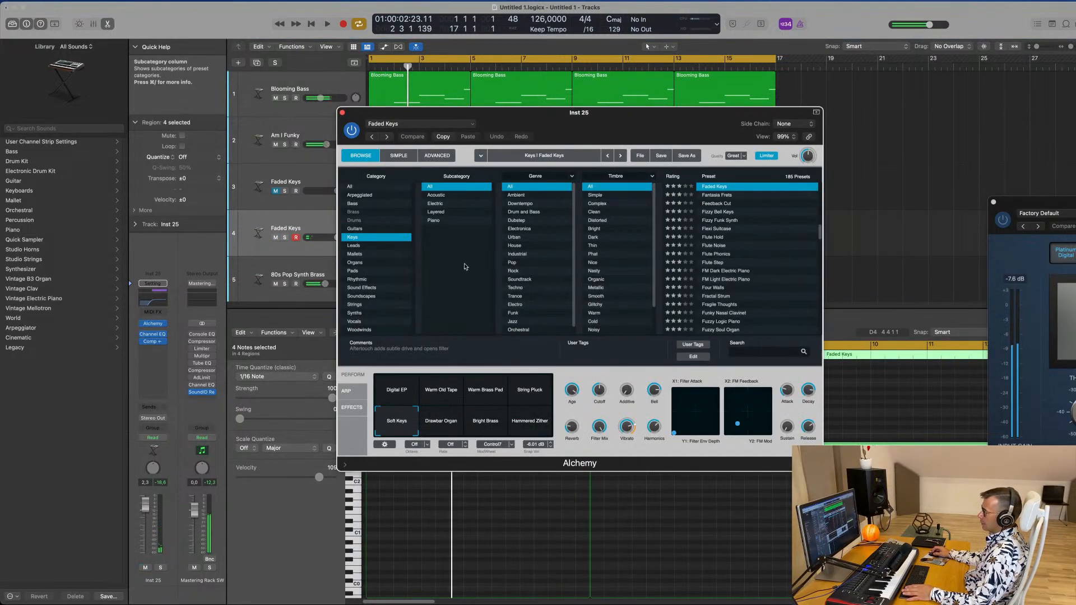
{"action": "left_click", "coordinate": [365, 296]}
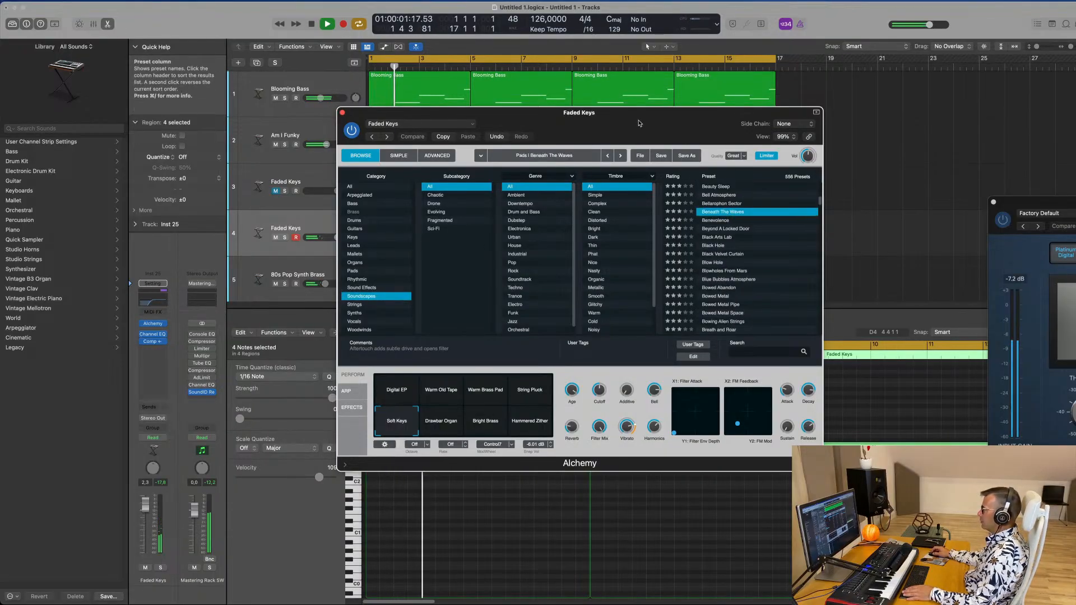
{"action": "left_click_drag", "start_coordinate": [640, 123], "coordinate": [706, 154]}
{"action": "key", "text": "space"}
{"action": "key", "text": "space"}
- Move the Alchemy window off the tracks and replay from bar 1 to hear Beneath The Waves in the mix
{"action": "left_click", "coordinate": [861, 185]}
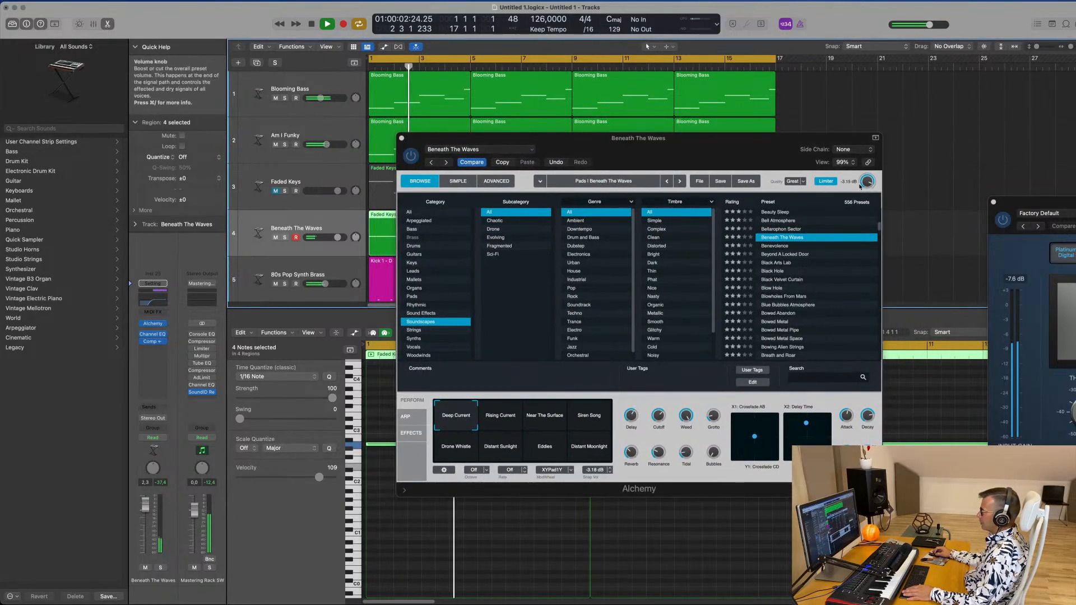
{"action": "left_click_drag", "start_coordinate": [639, 138], "coordinate": [945, 109]}
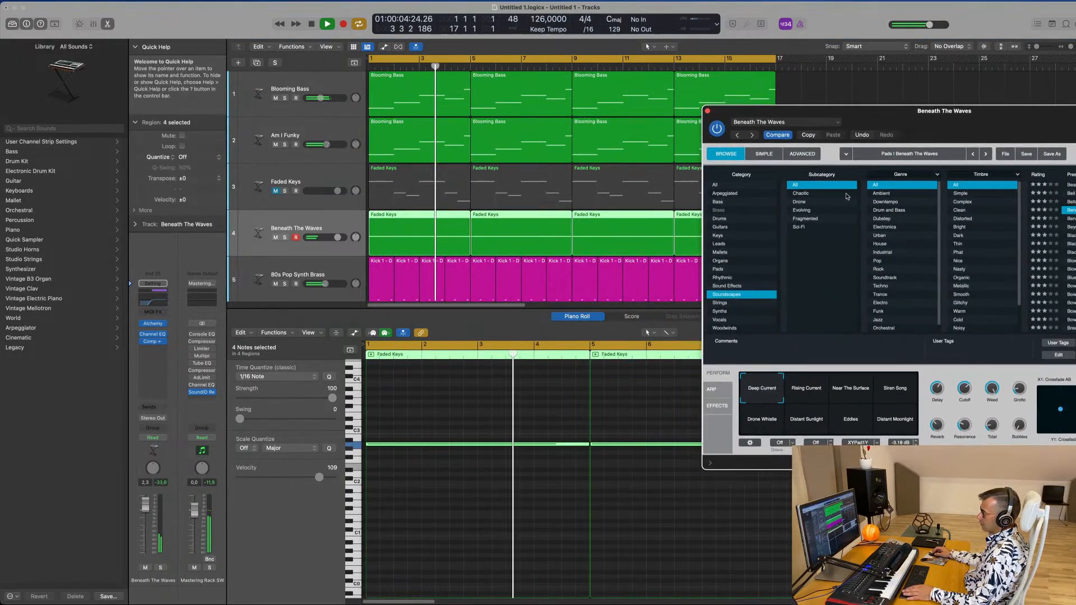
{"action": "key", "text": "space"}
{"action": "key", "text": "space"}
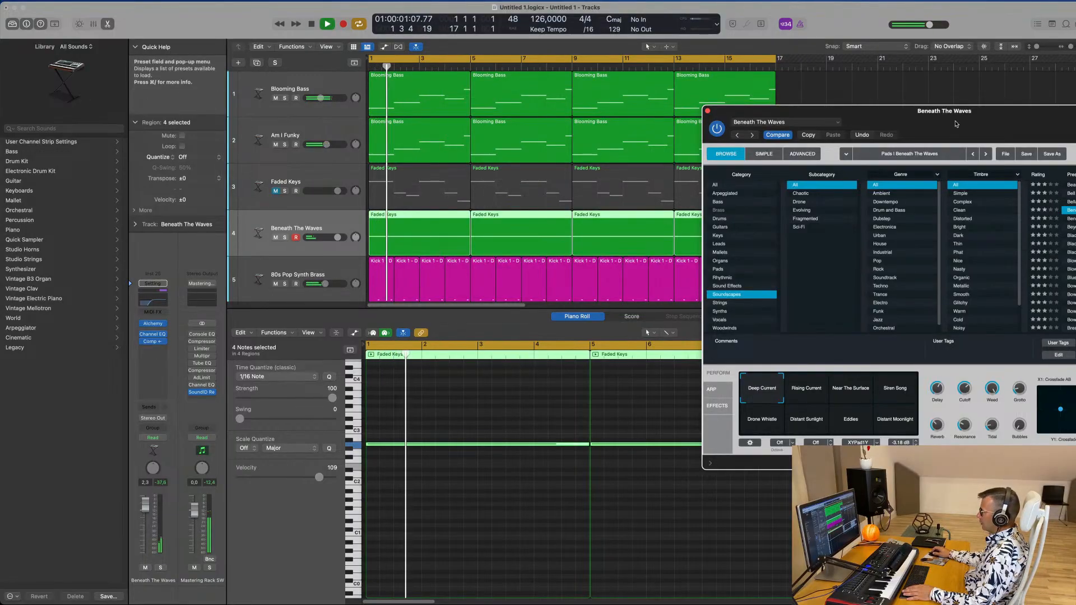
- Load the Black Velvet Curtain soundscape preset in Alchemy and replay the arrangement from bar 1
{"action": "left_click_drag", "start_coordinate": [956, 124], "coordinate": [581, 151]}
{"action": "scroll", "coordinate": [730, 277], "scroll_direction": "down", "scroll_amount": 3}
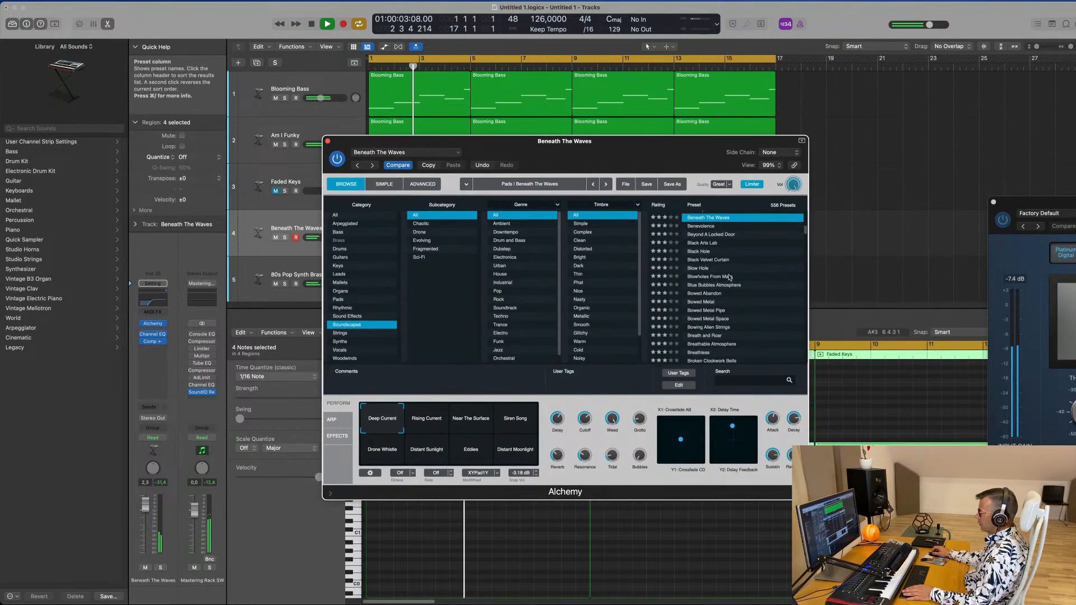
{"action": "left_click", "coordinate": [710, 260]}
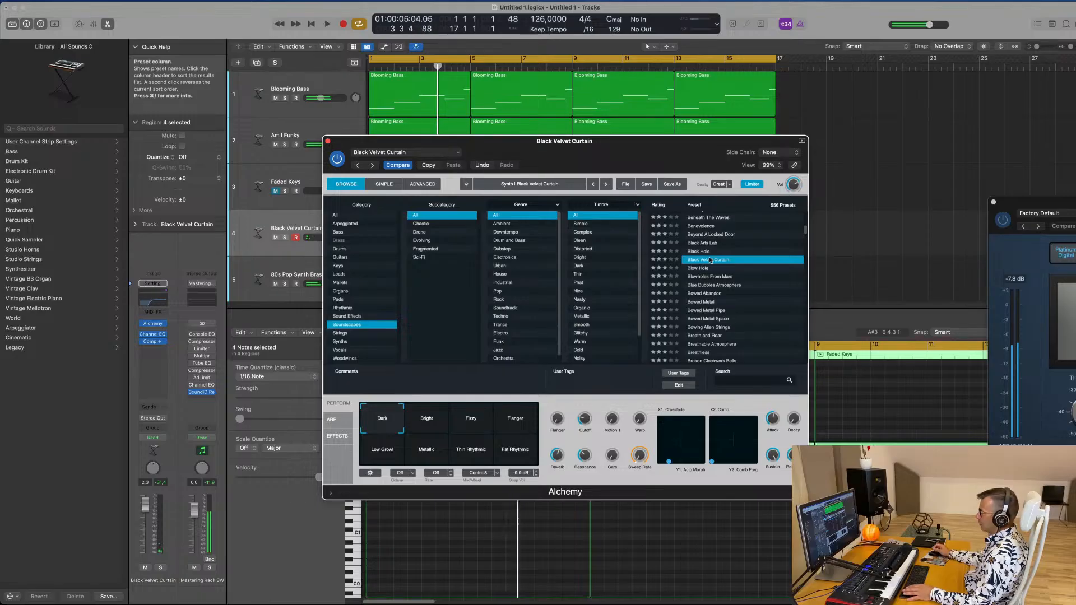
{"action": "left_click_drag", "start_coordinate": [630, 141], "coordinate": [721, 127]}
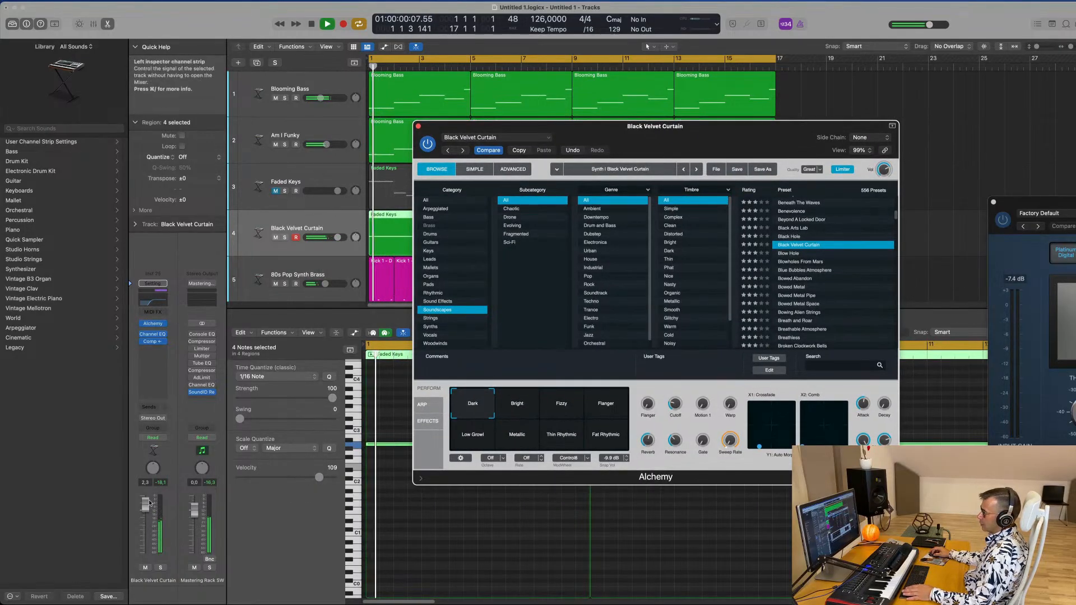
- Audition Black Velvet Curtain's Bright, Fizzy and Flanger variations while adjusting the soundscape track's volume, ending at −3.3 dB
{"action": "left_click_drag", "start_coordinate": [145, 520], "coordinate": [147, 536]}
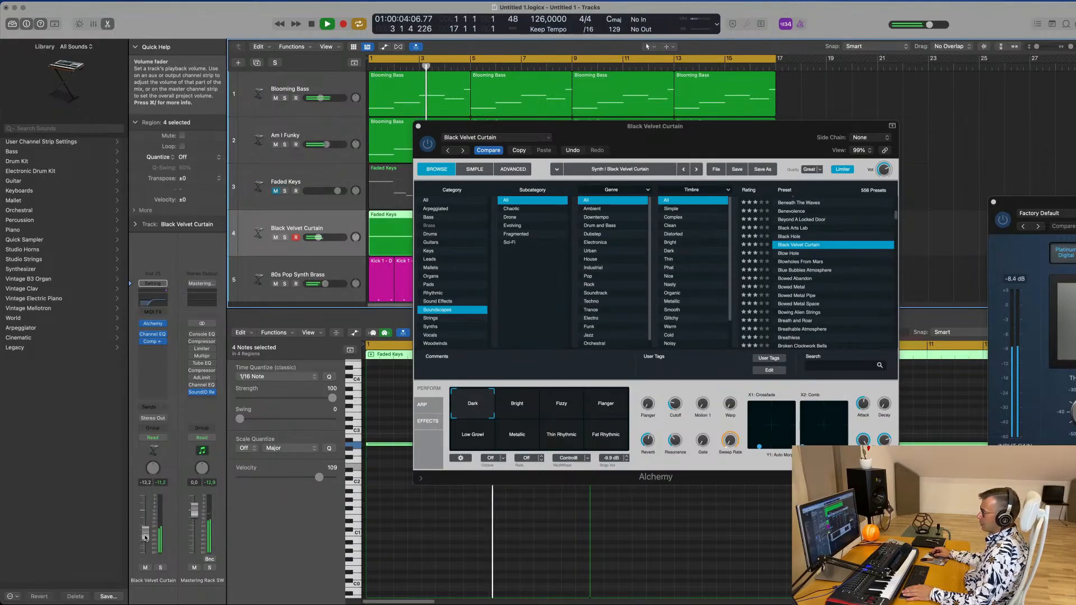
{"action": "left_click", "coordinate": [522, 411]}
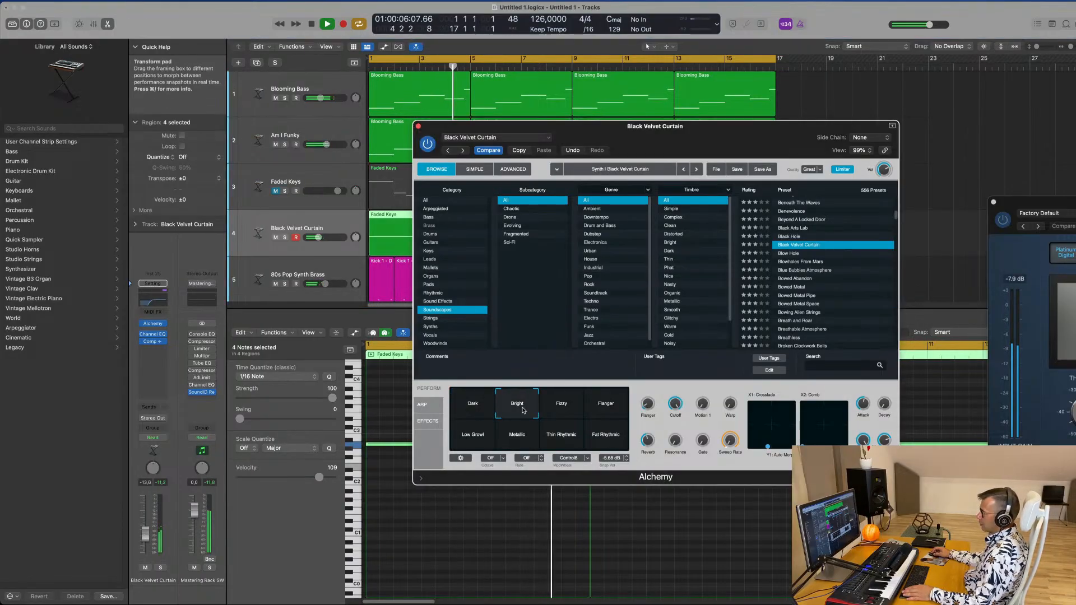
{"action": "left_click", "coordinate": [574, 410]}
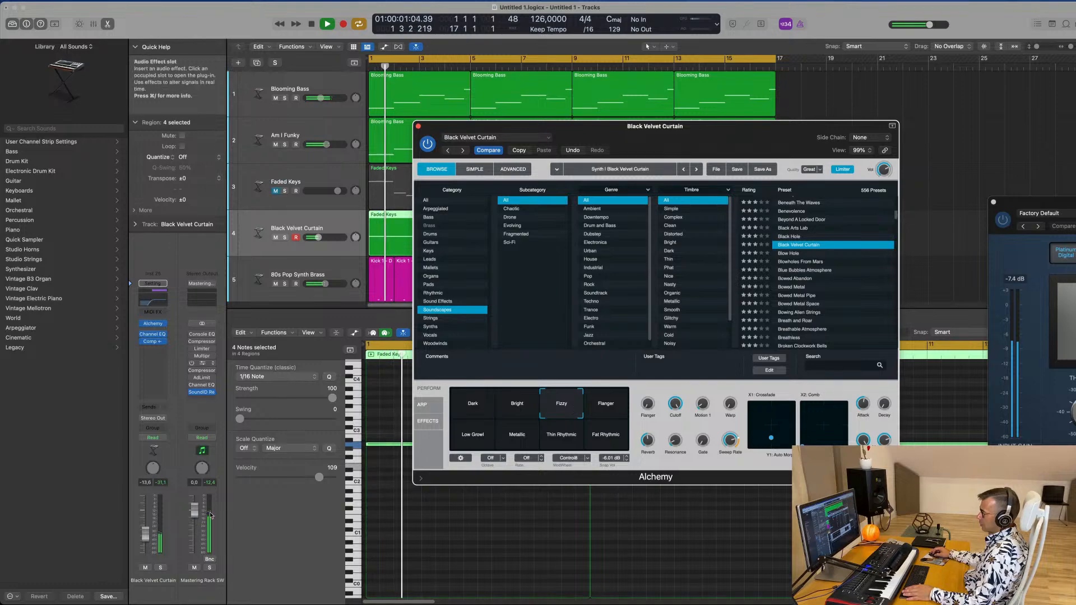
{"action": "left_click_drag", "start_coordinate": [147, 534], "coordinate": [146, 528]}
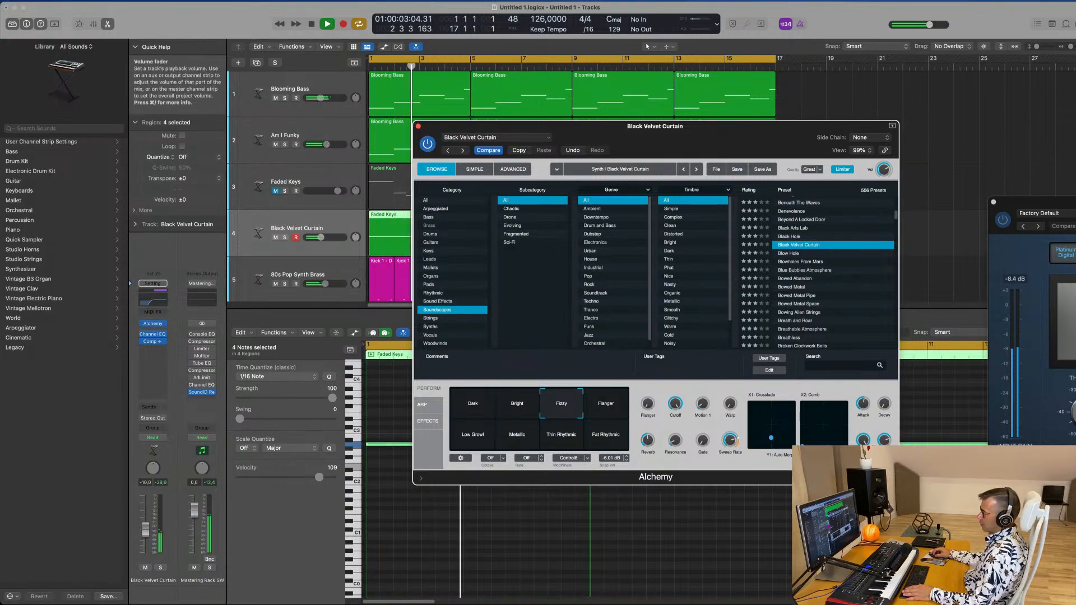
{"action": "left_click", "coordinate": [603, 411]}
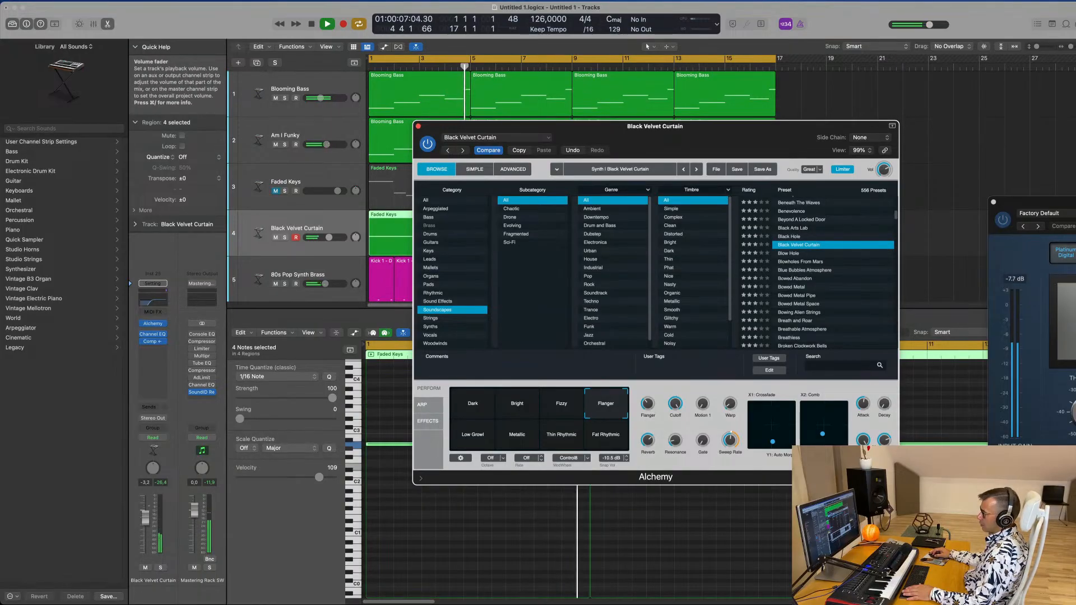
{"action": "left_click", "coordinate": [147, 523]}
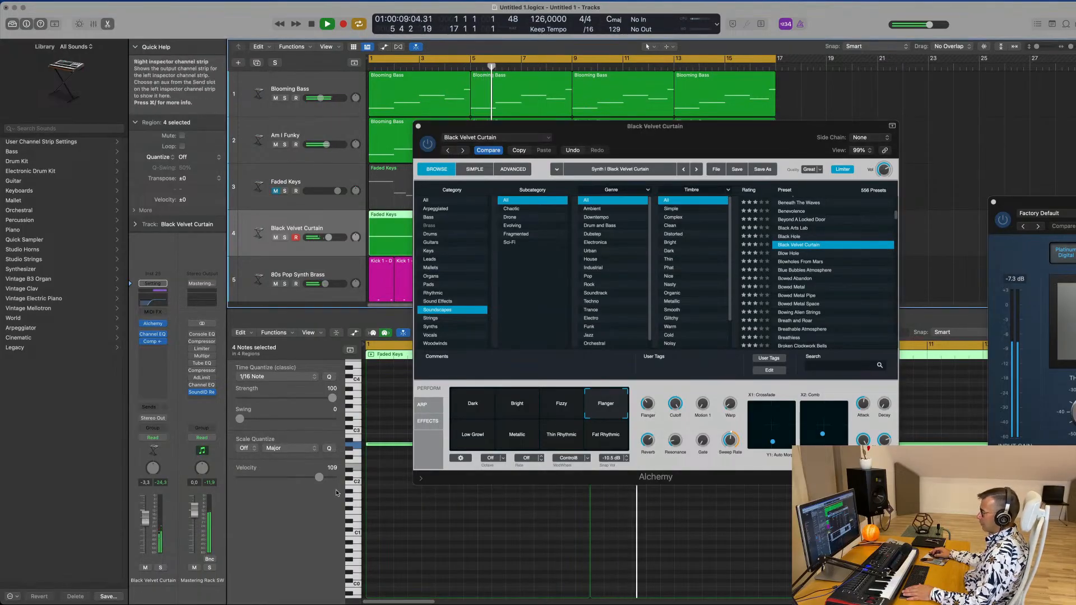
- Audition the Low Growl, Metallic, Thin Rhythmic and Fat Rhythmic variations, return to Dark and lower the track to −16.2 dB
{"action": "left_click", "coordinate": [479, 446]}
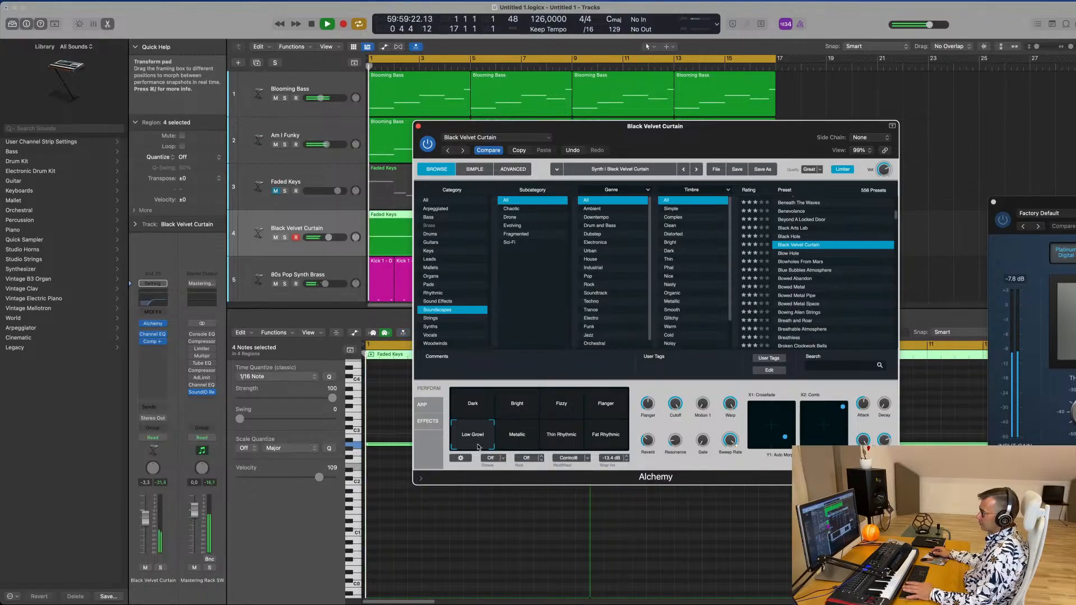
{"action": "left_click", "coordinate": [527, 439]}
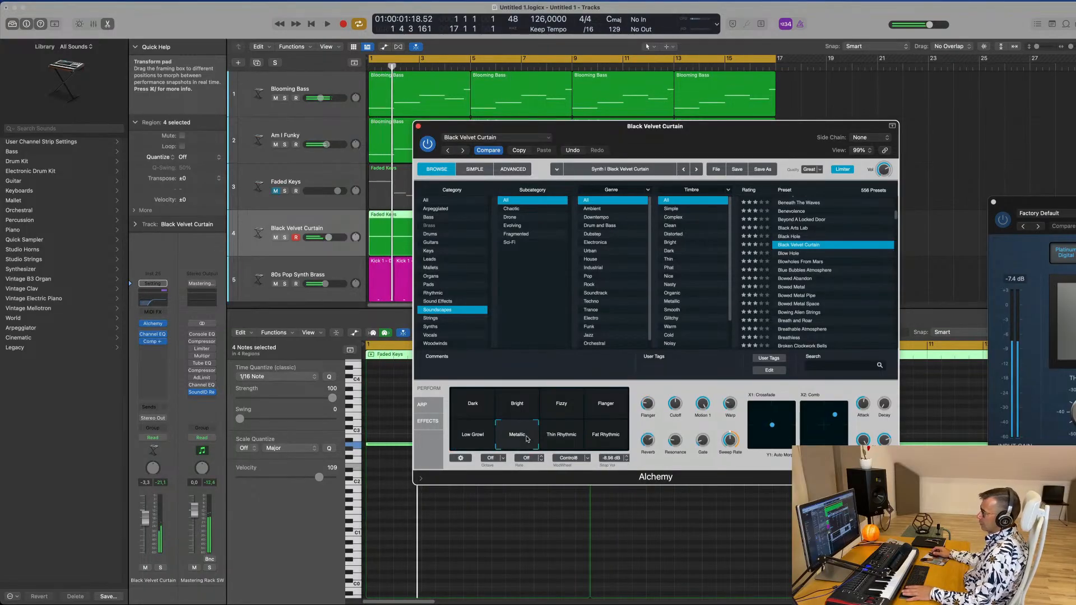
{"action": "left_click", "coordinate": [555, 438]}
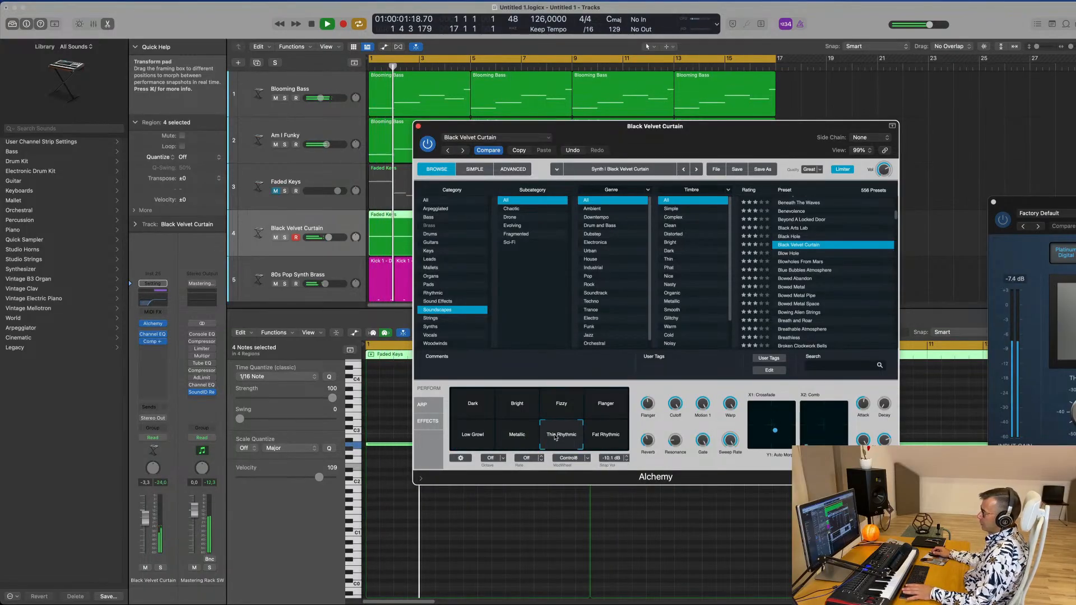
{"action": "left_click", "coordinate": [604, 434]}
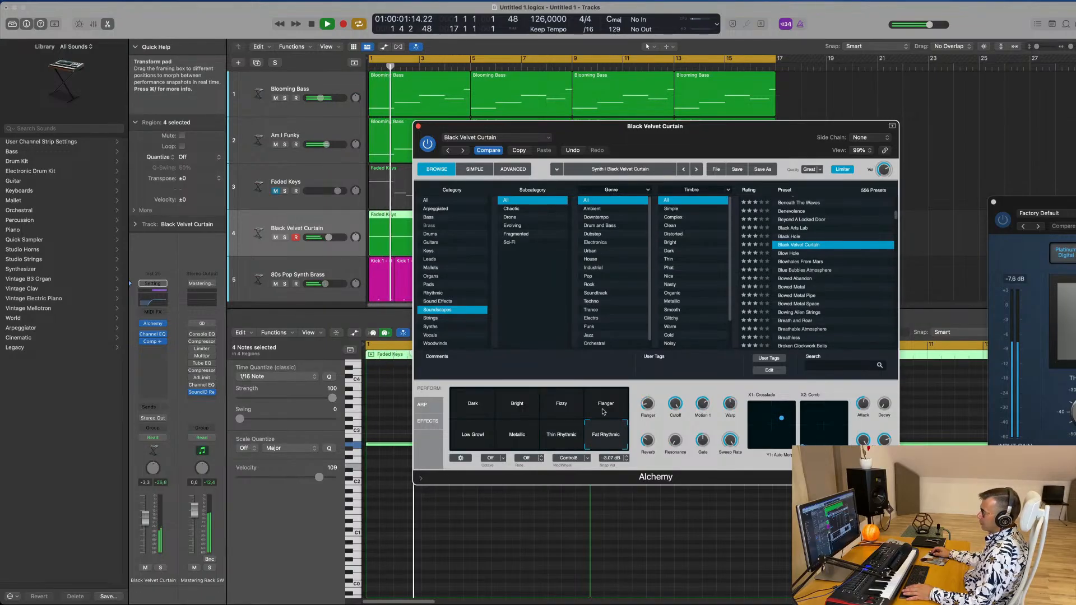
{"action": "left_click", "coordinate": [470, 407]}
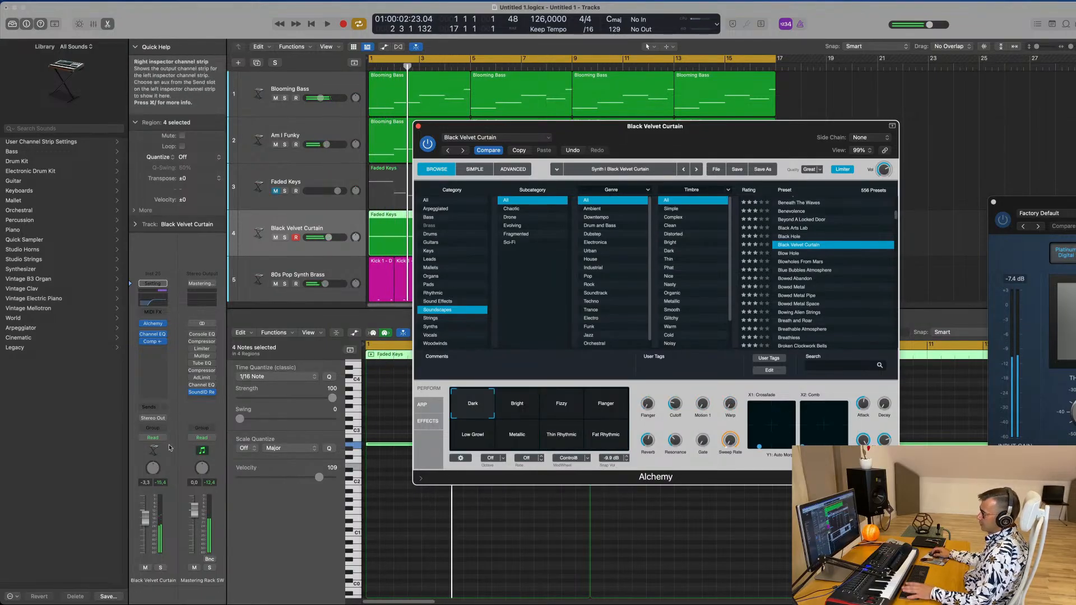
{"action": "key", "text": "space"}
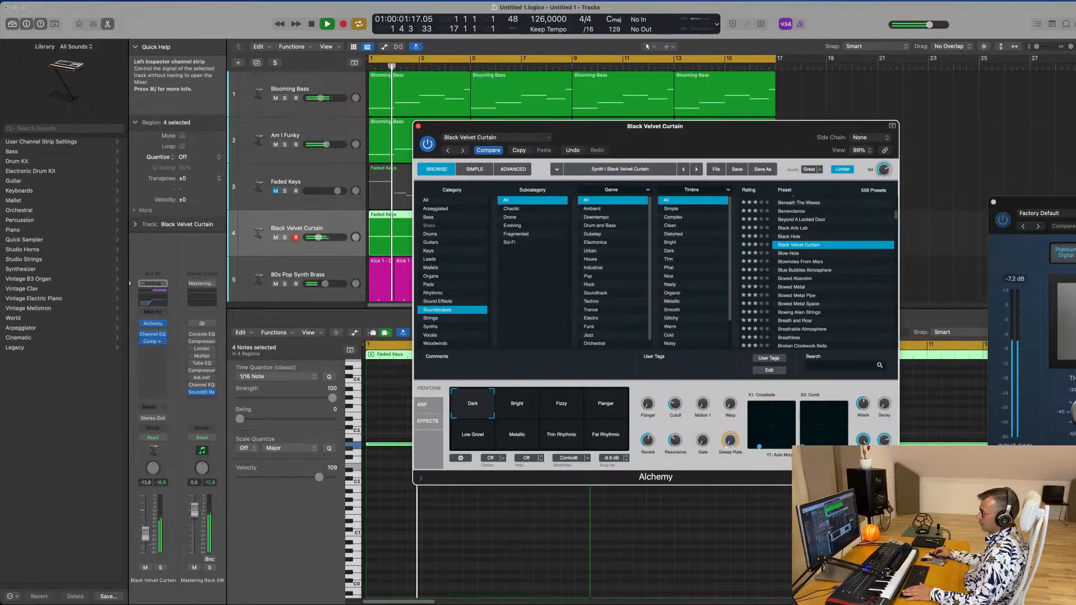
{"action": "left_click_drag", "start_coordinate": [146, 532], "coordinate": [145, 534]}
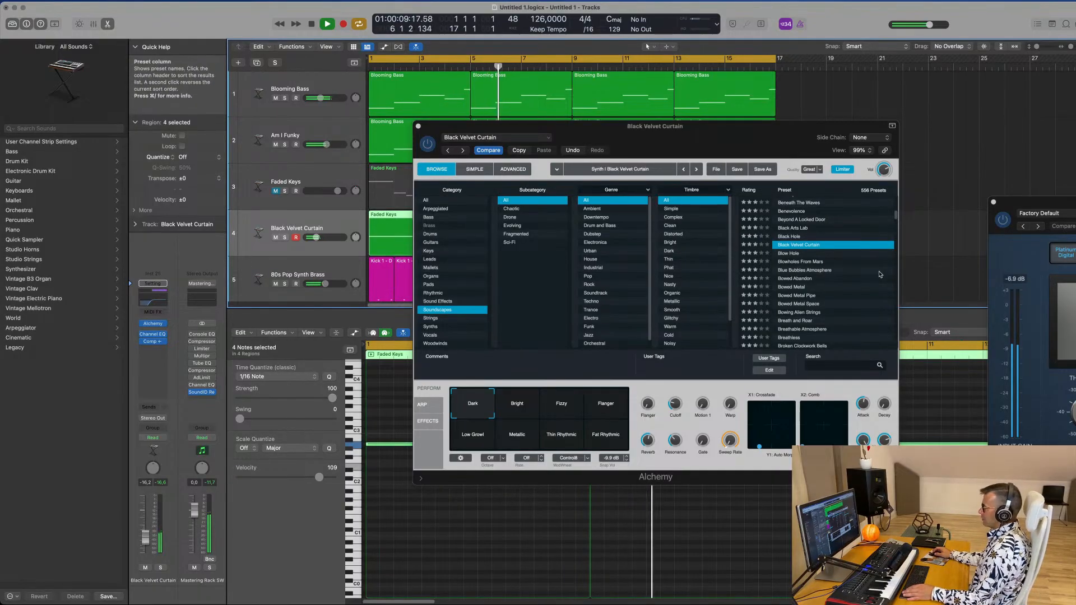
- Load the Blowholes From Mars soundscape preset in Alchemy and raise its track volume to about −9 dB during playback
{"action": "left_click", "coordinate": [800, 262]}
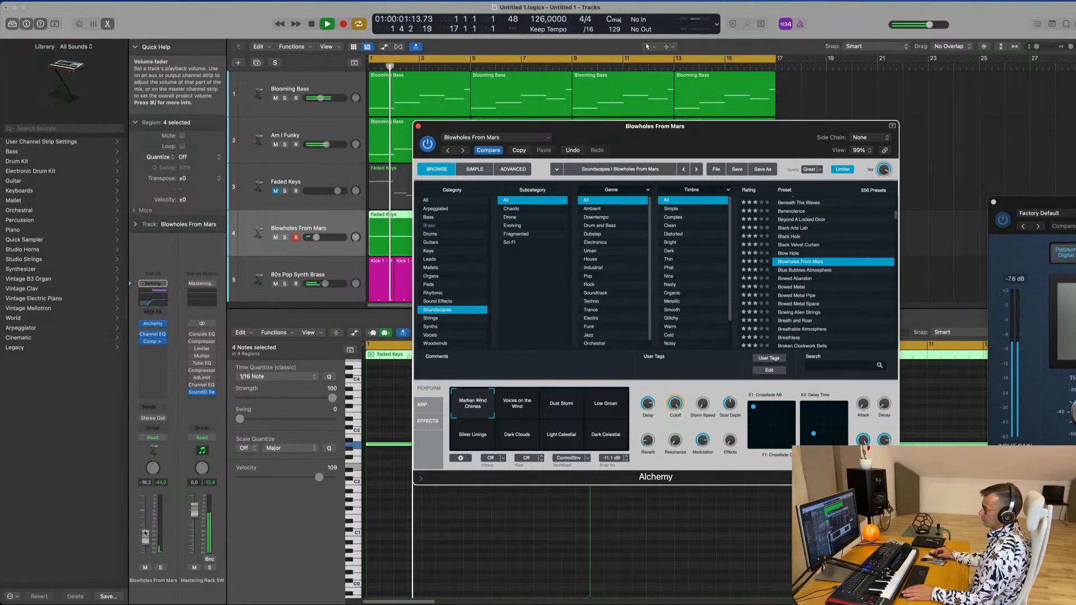
{"action": "left_click_drag", "start_coordinate": [145, 519], "coordinate": [146, 523]}
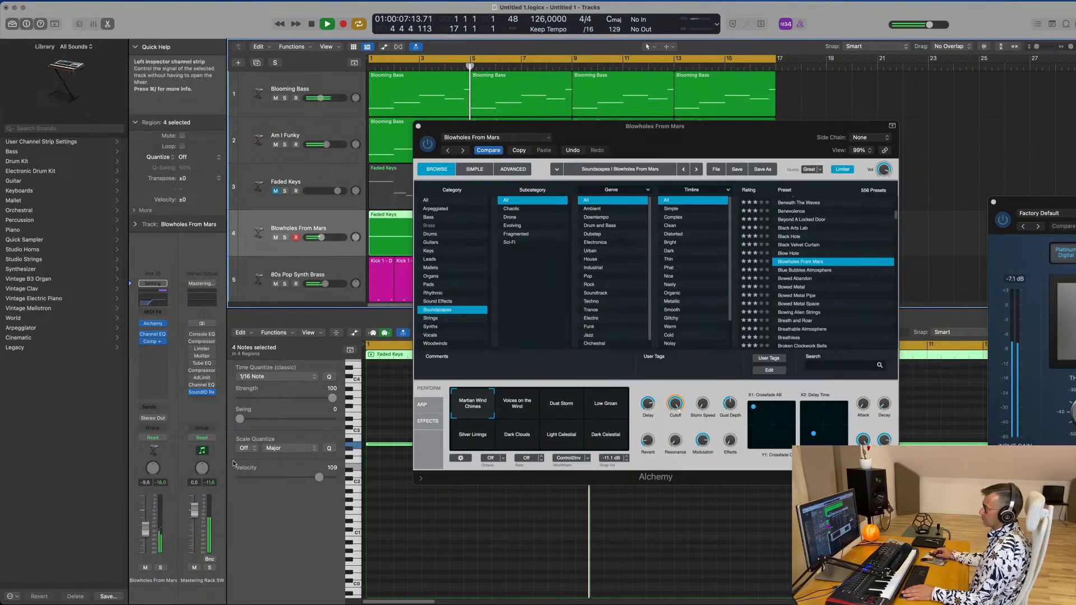
{"action": "left_click_drag", "start_coordinate": [685, 134], "coordinate": [679, 244]}
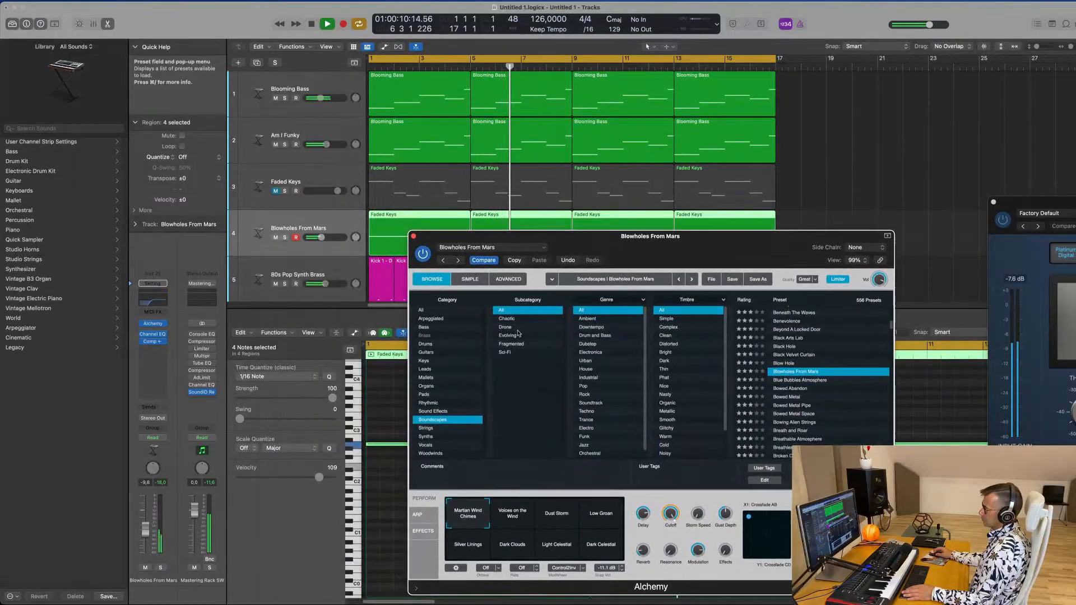
{"action": "left_click", "coordinate": [148, 526]}
- Fine-tune the Blowholes From Mars track volume to −7.8 dB and close the Alchemy window and Piano Roll to show all tracks
{"action": "left_click_drag", "start_coordinate": [489, 237], "coordinate": [481, 324]}
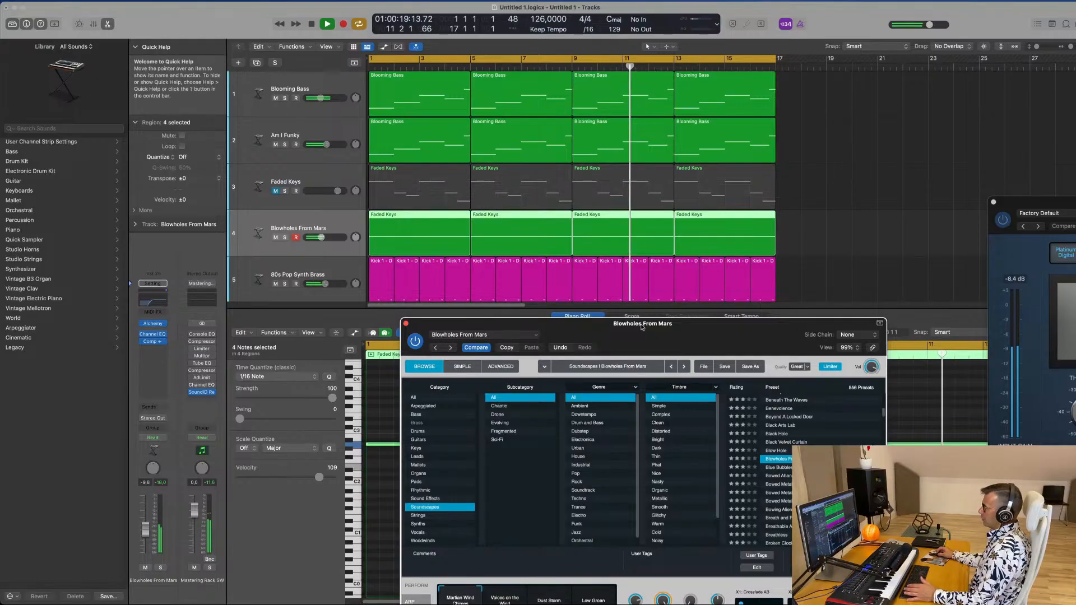
{"action": "left_click_drag", "start_coordinate": [615, 326], "coordinate": [535, 211]}
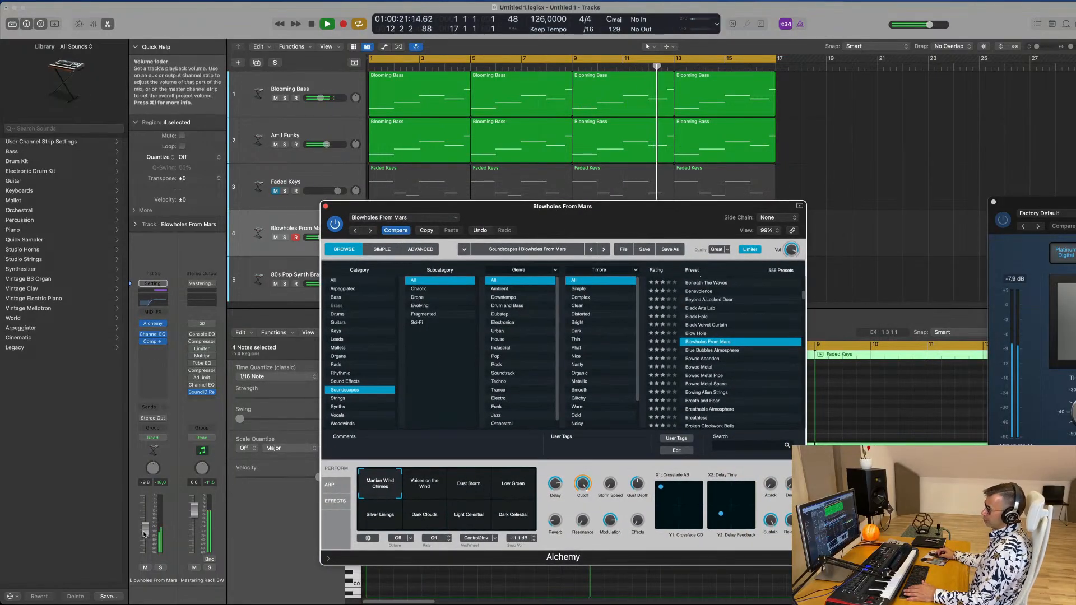
{"action": "left_click_drag", "start_coordinate": [144, 533], "coordinate": [145, 532]}
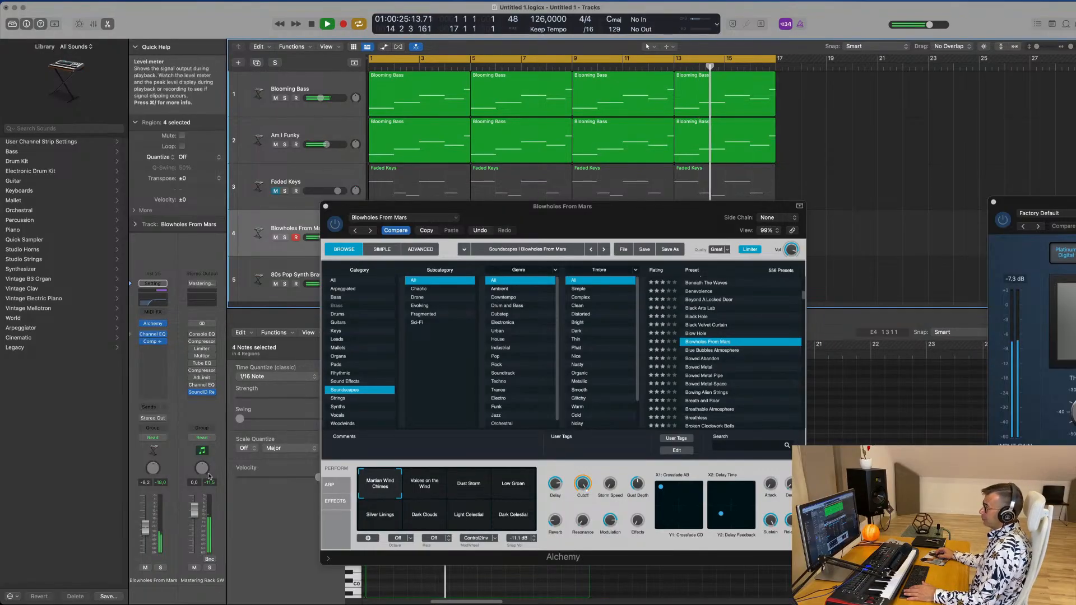
{"action": "left_click", "coordinate": [326, 207]}
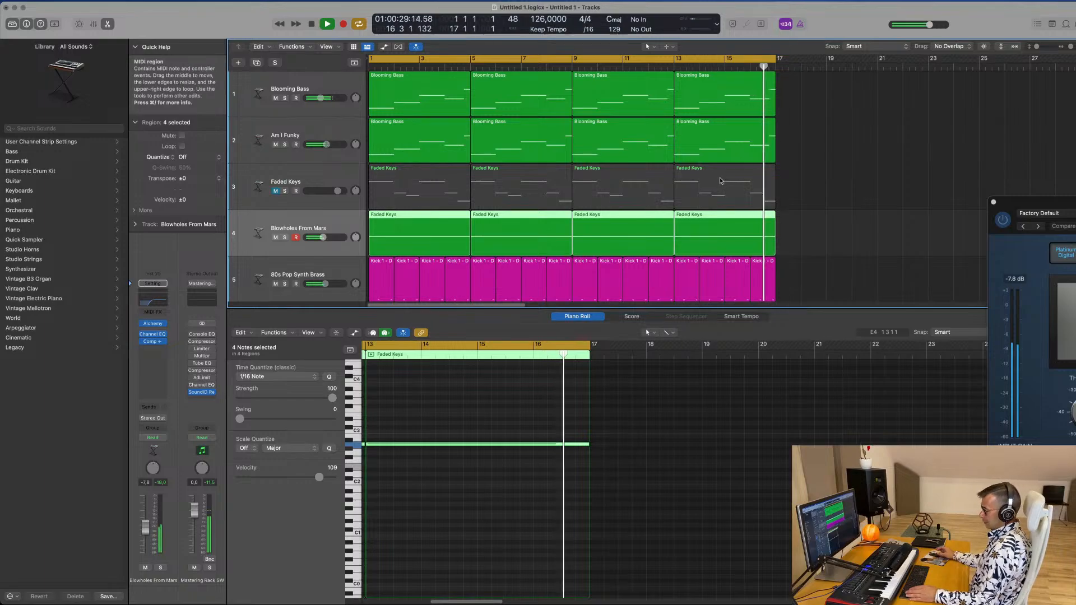
{"action": "key", "text": "x"}
{"action": "key", "text": "x"}
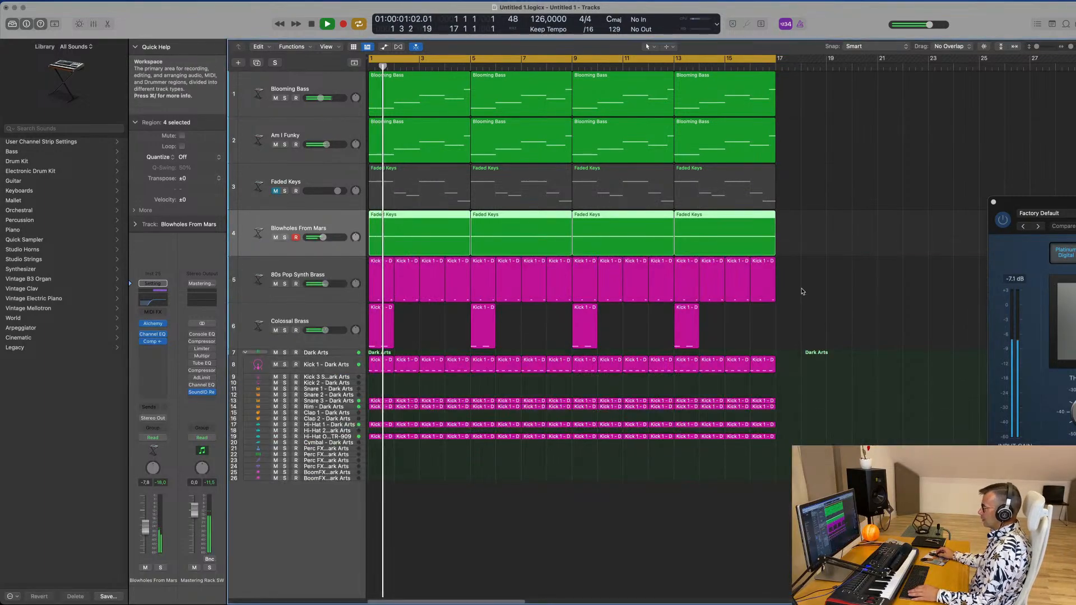